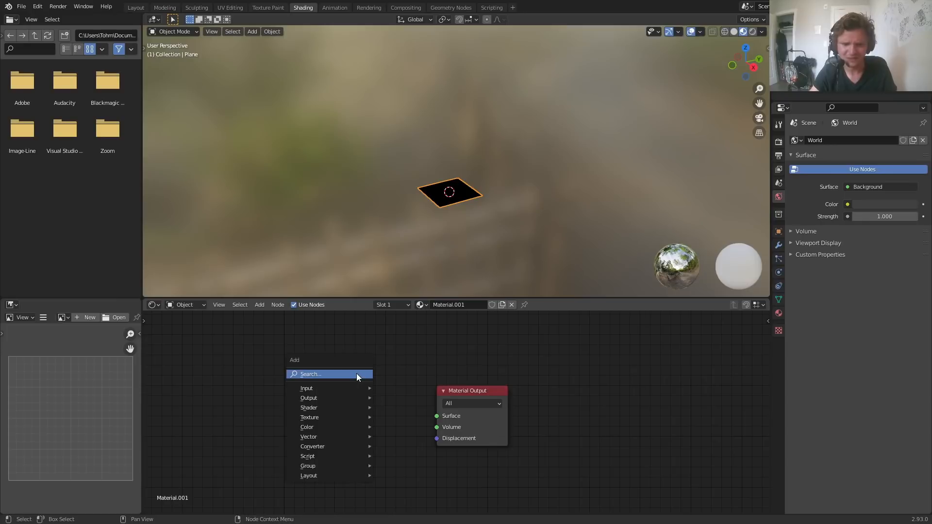
- Add an Image Texture node and connect its Color output to the Material Output's Surface input
key(Return)
click(379, 400)
scroll(369, 402, up, 2)
drag(353, 404, 428, 418)
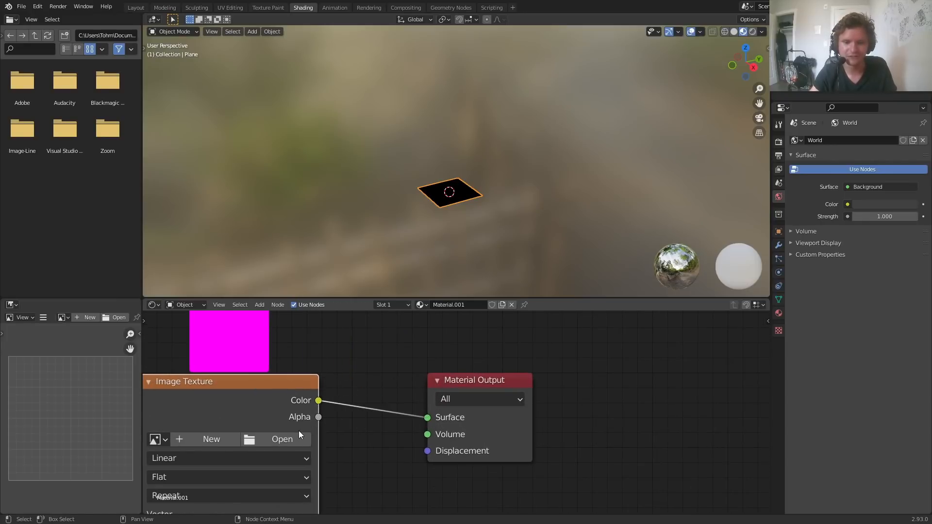
- Load the Trigger-Cycle circuit-board JPG from the Desktop folder into the Image Texture node
click(297, 433)
click(189, 323)
scroll(534, 294, down, 10)
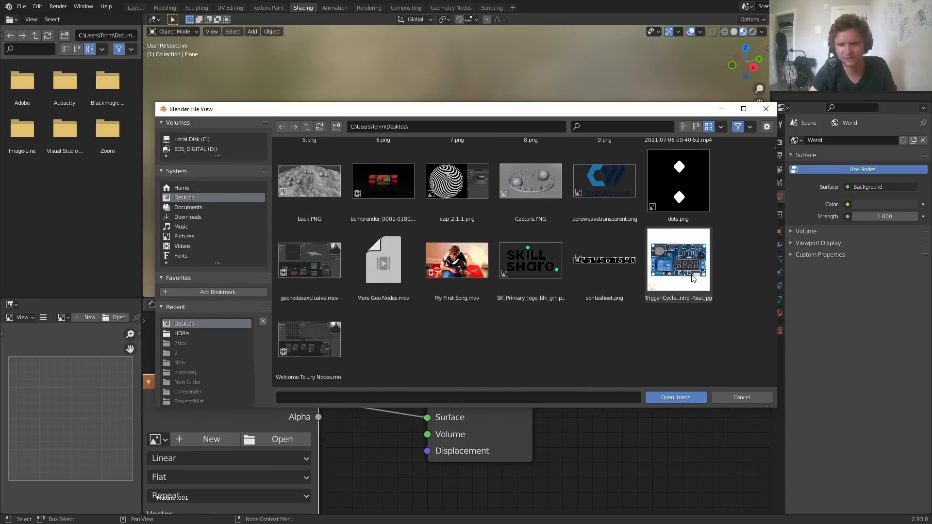
click(679, 264)
click(671, 394)
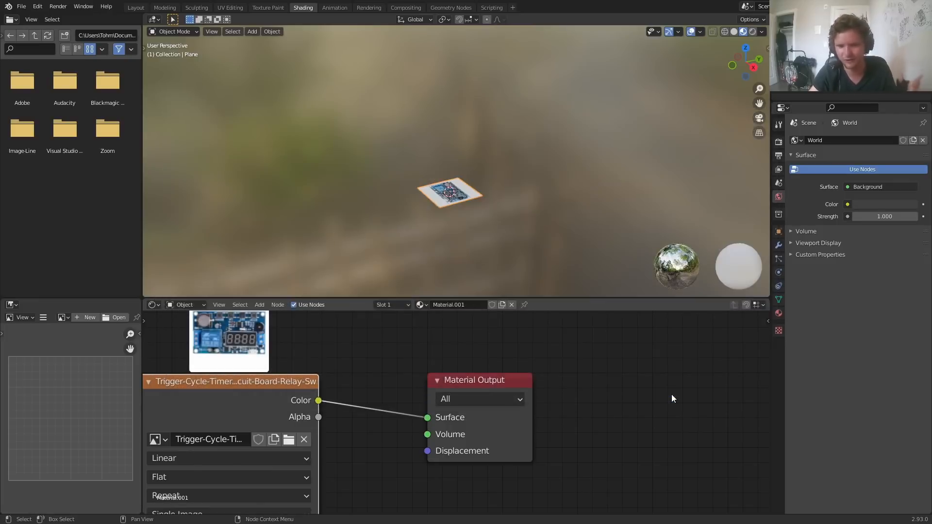
- Rotate the plane 180 degrees in the top orthographic view so the board's button labels read upright
scroll(557, 160, up, 5)
click(746, 48)
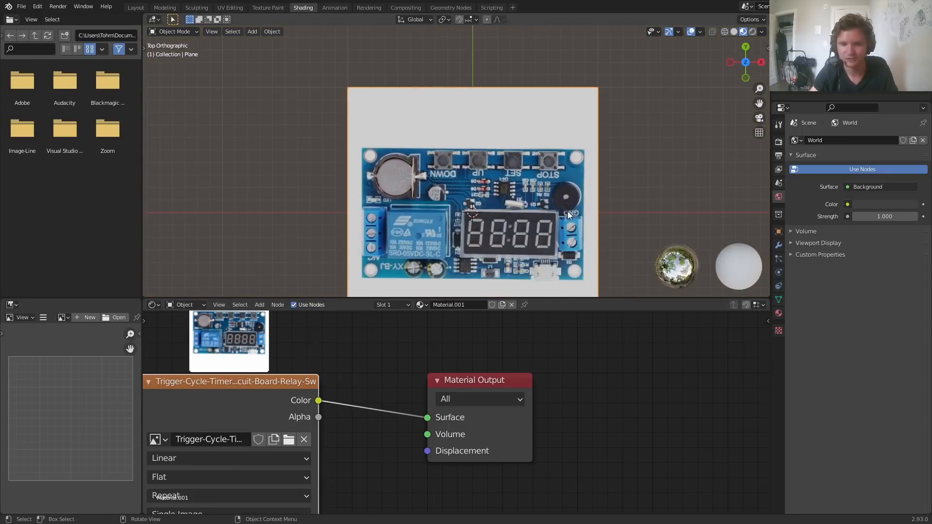
text(r180)
key(Return)
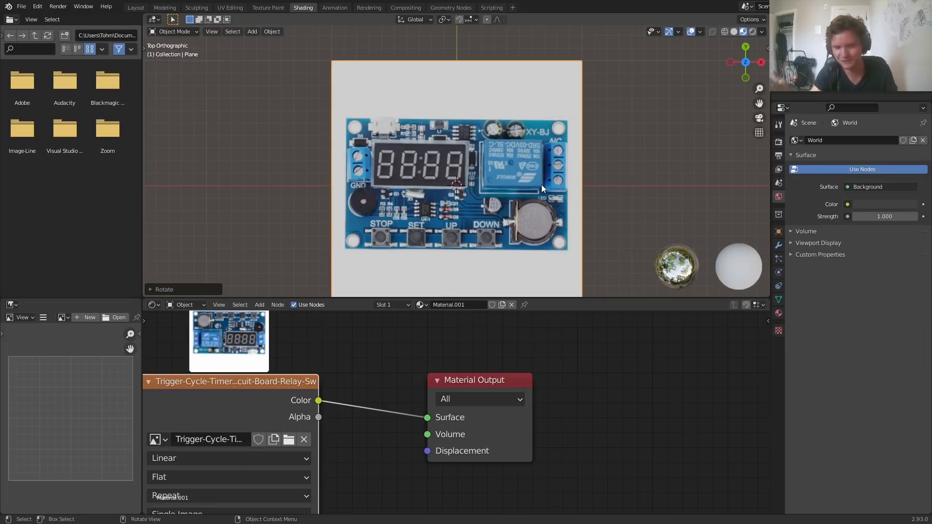
scroll(506, 176, up, 2)
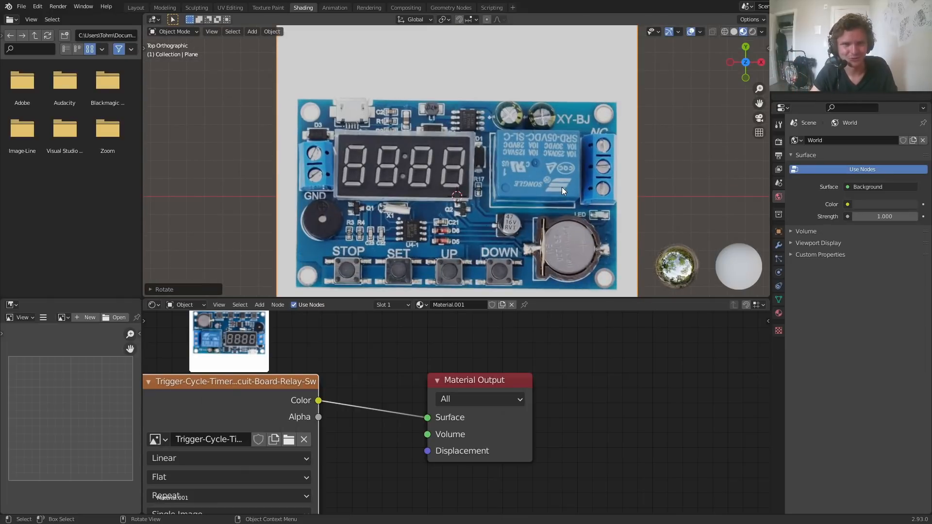
scroll(562, 188, down, 2)
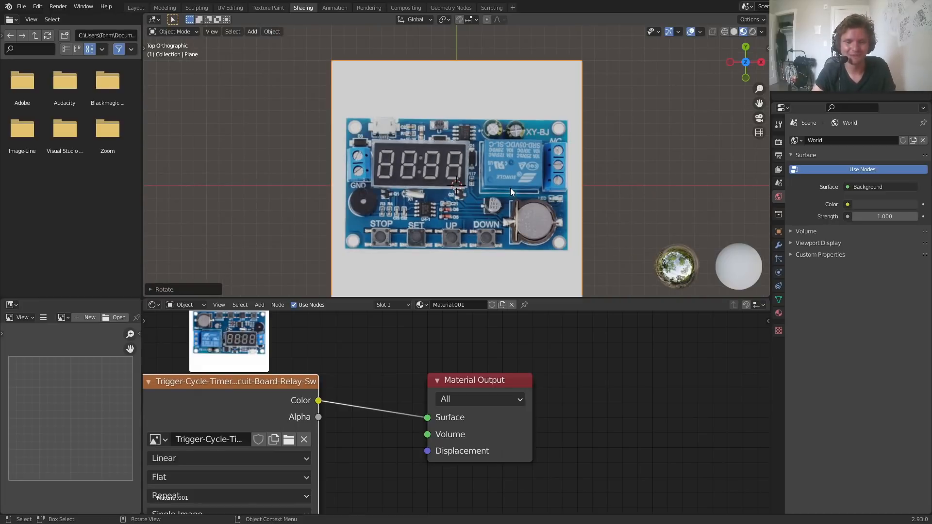
scroll(477, 181, up, 1)
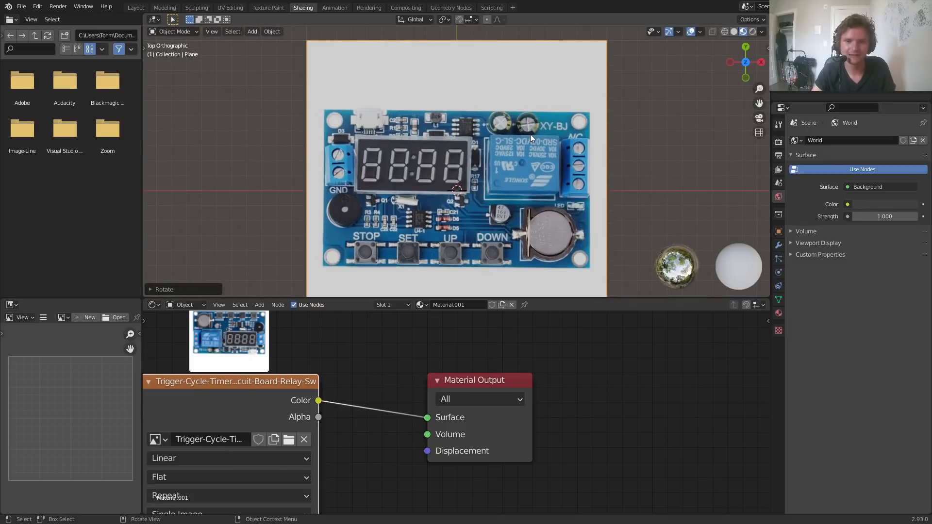
- In edit mode, add two vertical loop cuts to the plane along the circuit board's left and right edges
key(Tab)
scroll(567, 129, up, 2)
scroll(567, 129, down, 2)
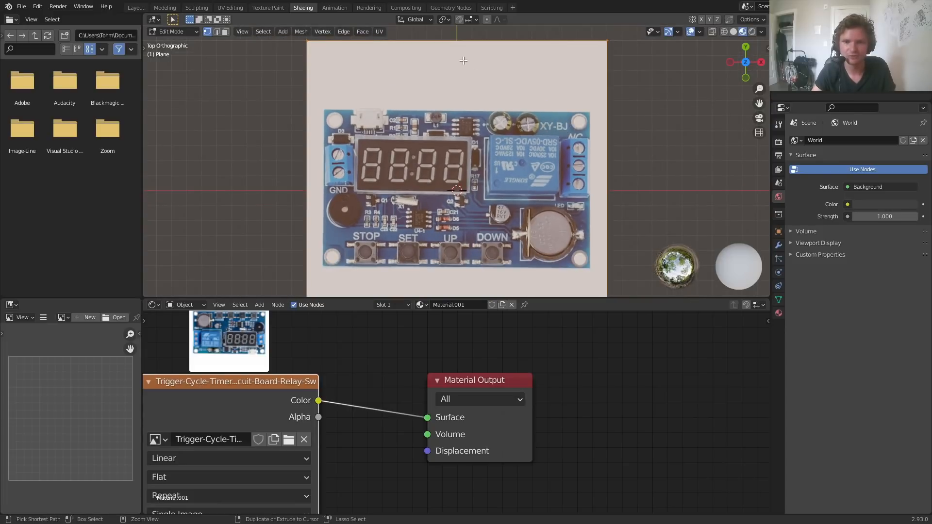
key(ctrl+r)
click(457, 43)
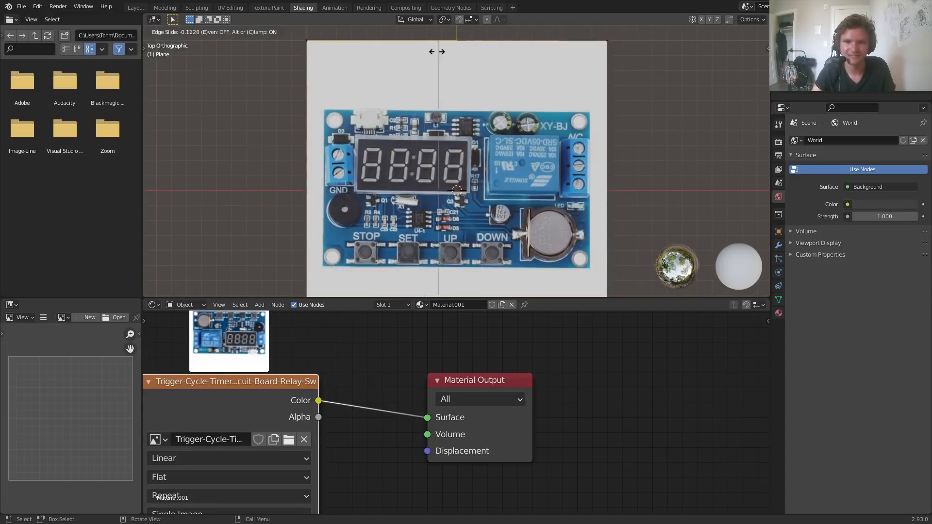
click(322, 56)
key(ctrl+r)
click(466, 47)
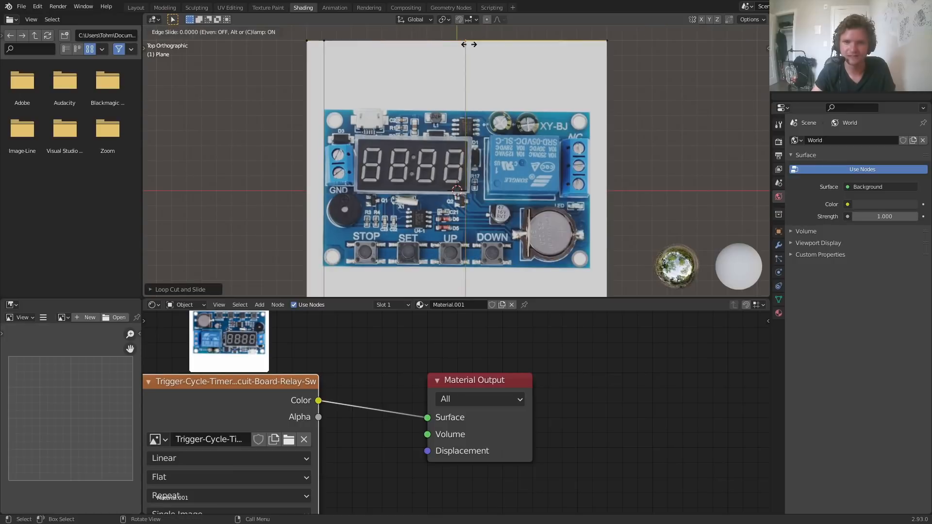
click(592, 62)
- Add two horizontal loop cuts to the plane along the circuit board's upper and lower edges
key(ctrl+r)
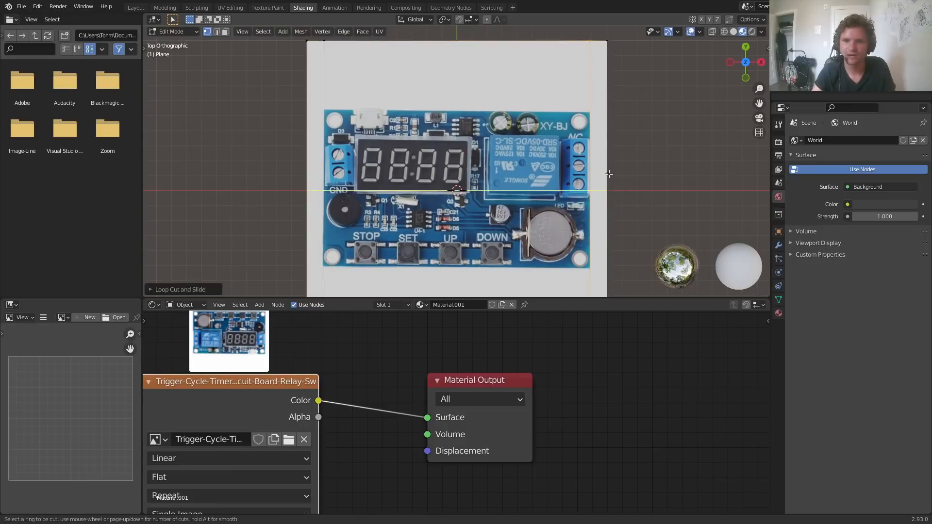
click(601, 114)
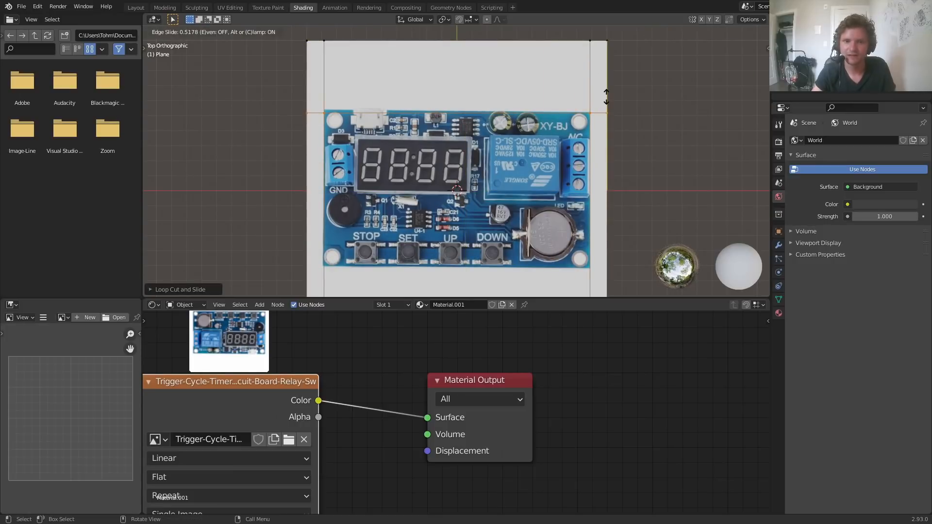
click(606, 97)
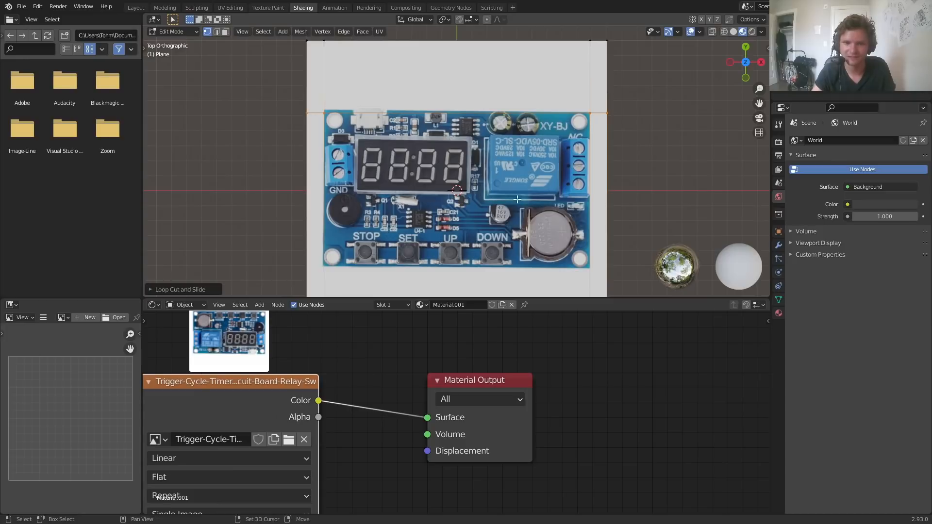
shift+middle_drag(591, 273, 577, 209)
key(ctrl+r)
click(591, 181)
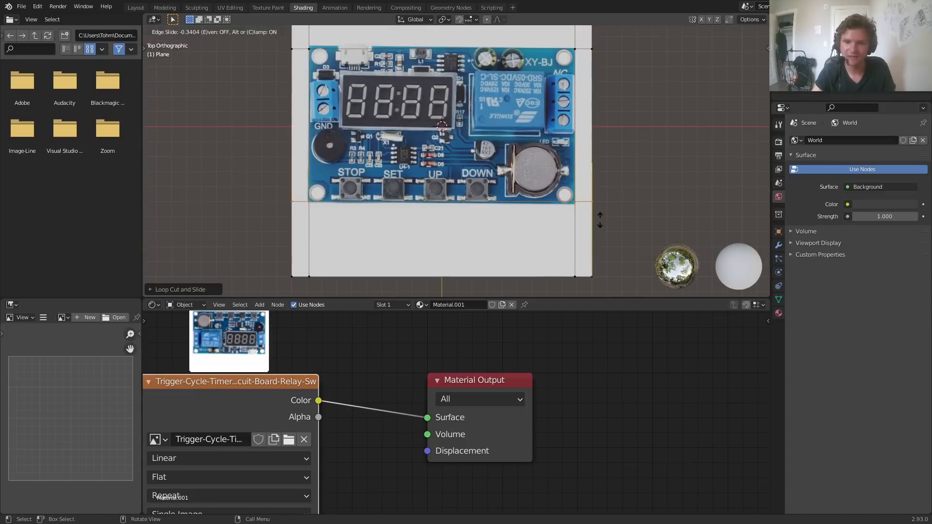
click(601, 221)
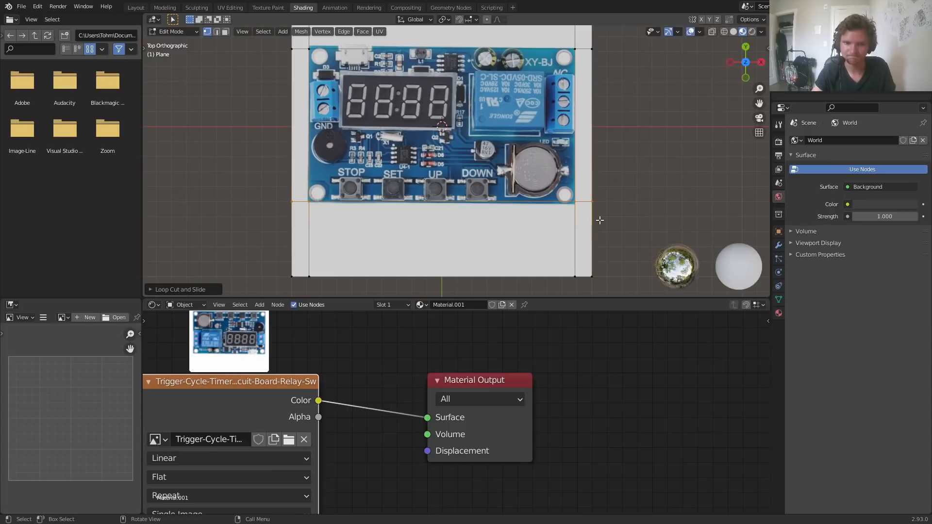
- Delete all of the plane's faces except the central one covering the circuit board, and return to object mode
shift+middle_drag(461, 128, 470, 165)
key(3)
click(444, 156)
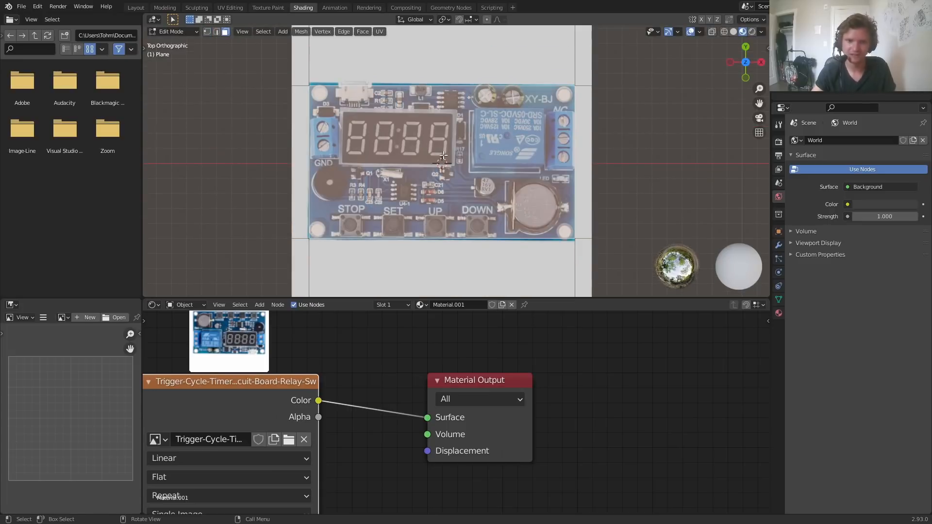
key(ctrl+i)
key(x)
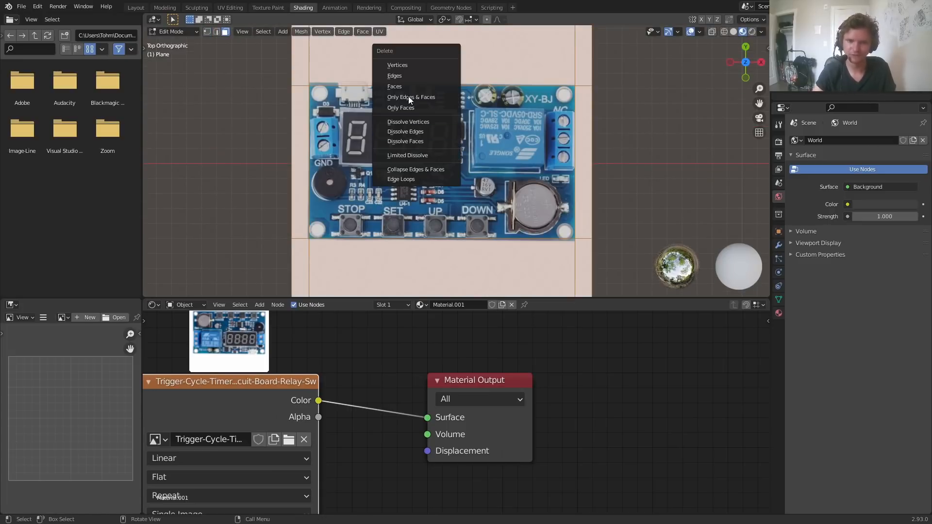
click(402, 85)
key(Tab)
scroll(427, 143, up, 2)
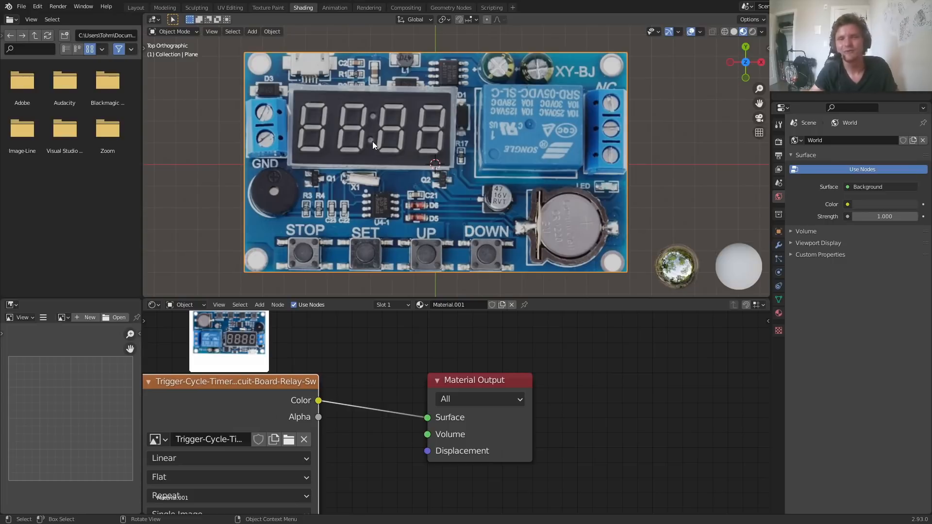
scroll(321, 163, down, 2)
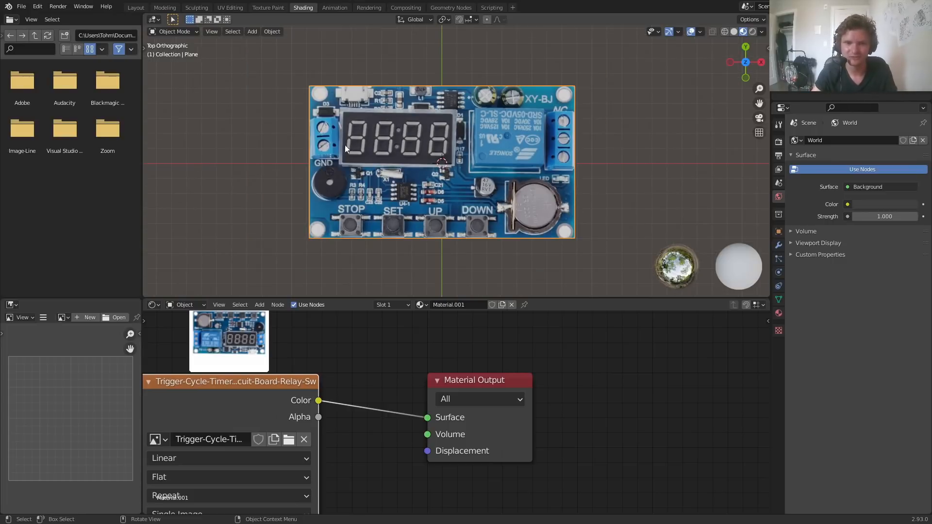
- Move the Material Output node aside and insert a Principled BSDF on the link, with the image's Color feeding Base Color
drag(572, 449, 455, 398)
key(g)
click(639, 393)
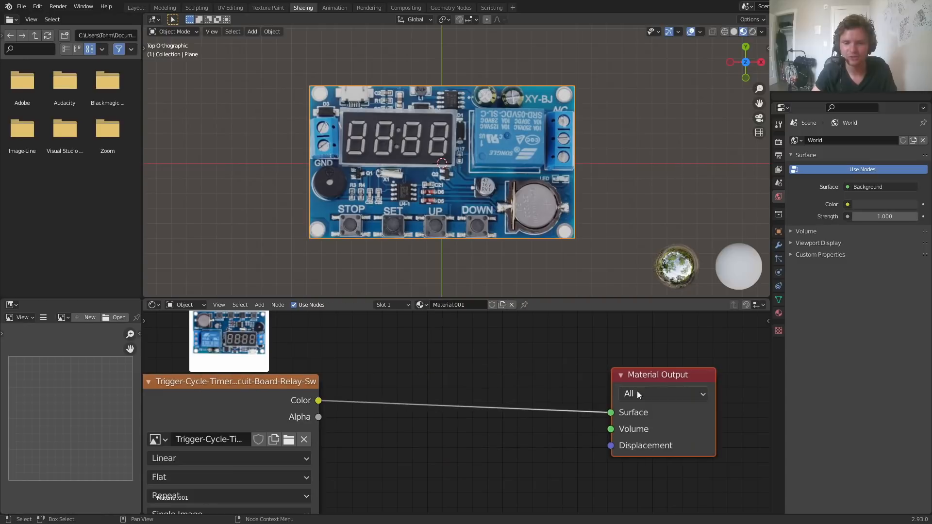
middle_drag(460, 383, 464, 374)
key(shift+a)
click(463, 333)
text(pri)
key(Return)
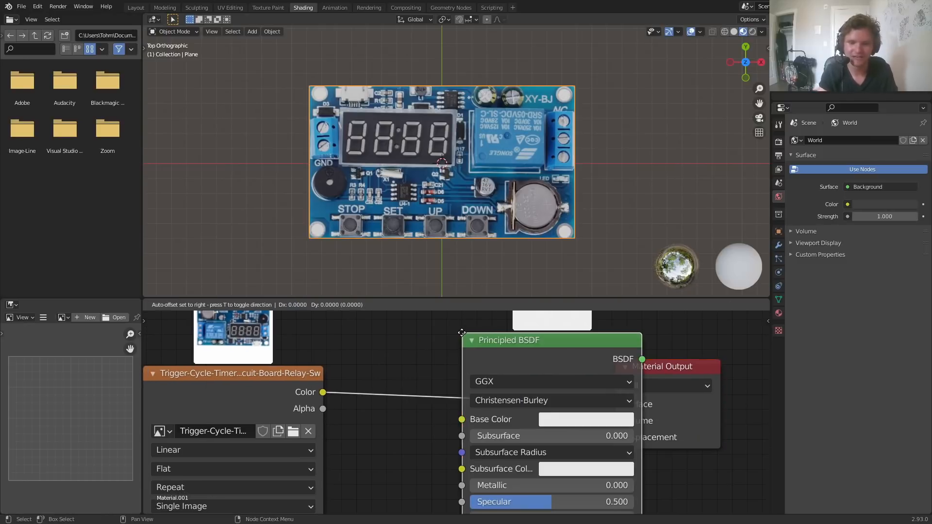
click(410, 335)
scroll(316, 392, down, 5)
drag(265, 405, 98, 378)
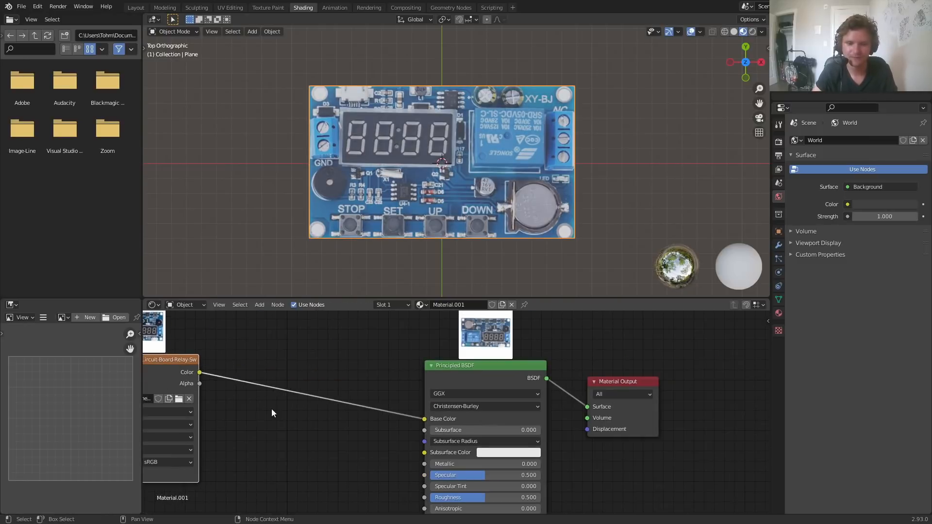
- Add a Bump node between the Image Texture and Principled BSDF nodes
middle_drag(289, 413, 509, 509)
middle_drag(491, 344, 395, 413)
key(shift+a)
click(422, 355)
text(bump)
key(Return)
click(399, 414)
- Connect the Image Texture's Color output to the Bump node's Height input and space the nodes apart
middle_drag(262, 359, 319, 415)
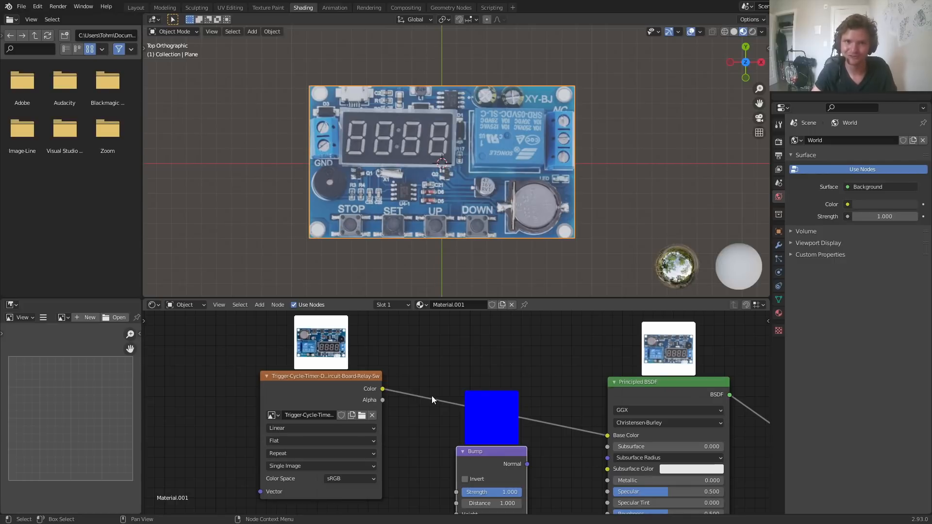
drag(355, 380, 304, 352)
middle_drag(434, 424, 429, 408)
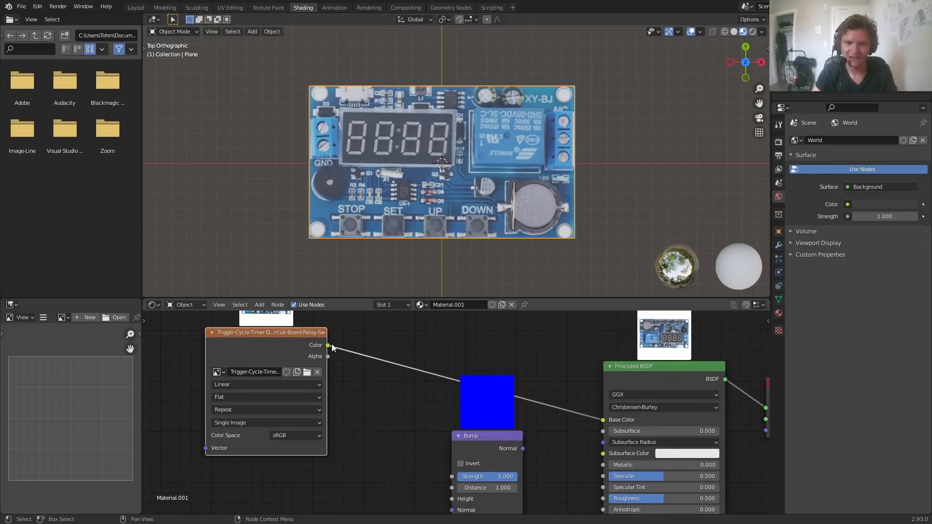
drag(328, 346, 452, 499)
drag(494, 439, 421, 439)
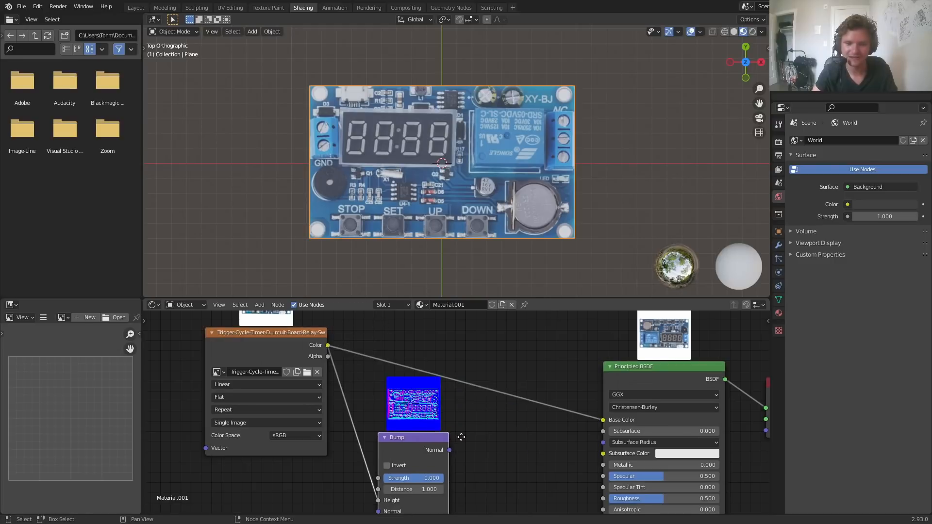
- Preview the Bump node's Normal output directly on the plane
middle_drag(405, 437, 406, 421)
ctrl+shift+click(406, 422)
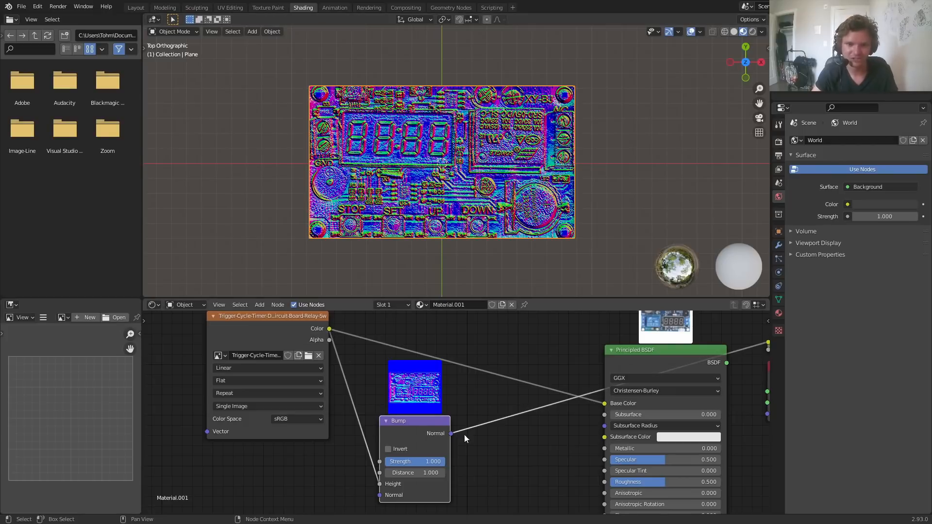
scroll(450, 162, up, 2)
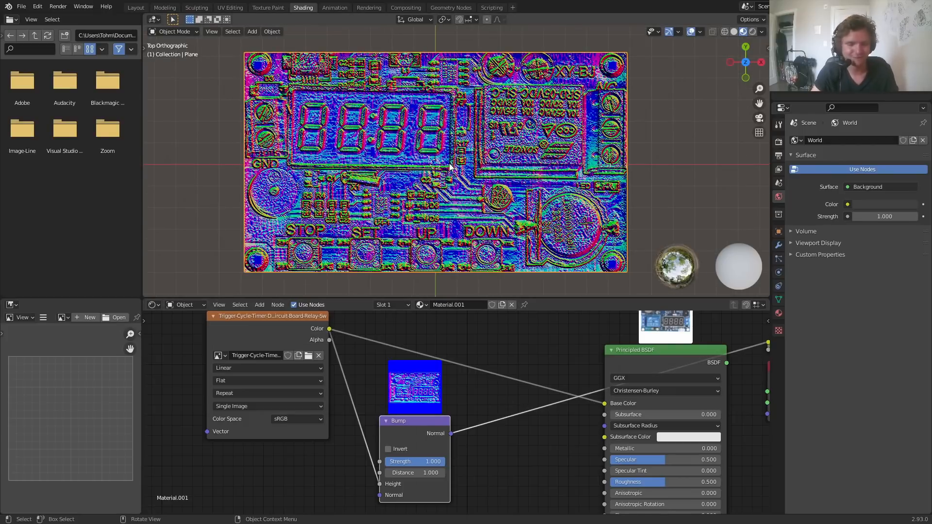
- Connect Bump's Normal output to the Principled BSDF's Normal input and the Principled BSDF to the Material Output's Surface
middle_drag(500, 428, 407, 331)
alt+right_drag(354, 343, 559, 401)
middle_drag(562, 411, 521, 503)
scroll(457, 165, down, 4)
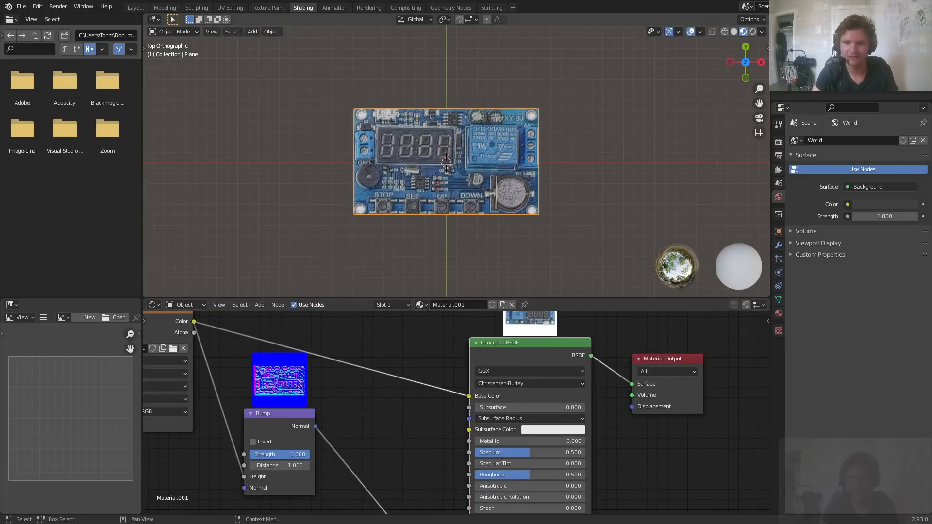
- Switch the viewport to rendered shading and add a point light to the scene
click(750, 33)
scroll(448, 183, up, 2)
key(shift+a)
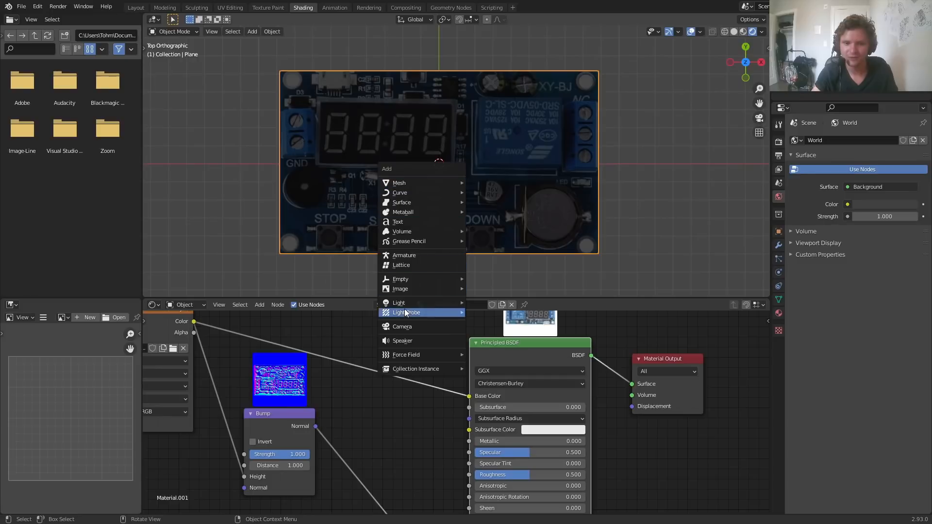
mouse_move(408, 304)
click(486, 302)
scroll(454, 226, down, 2)
- Move the point light around the board to test the bump shading, leaving it between the display and the relay
key(g)
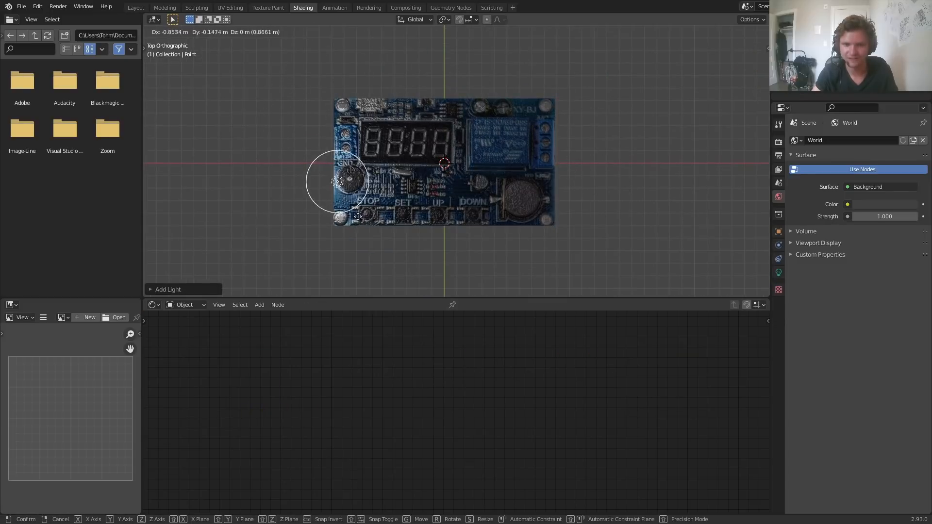
click(391, 143)
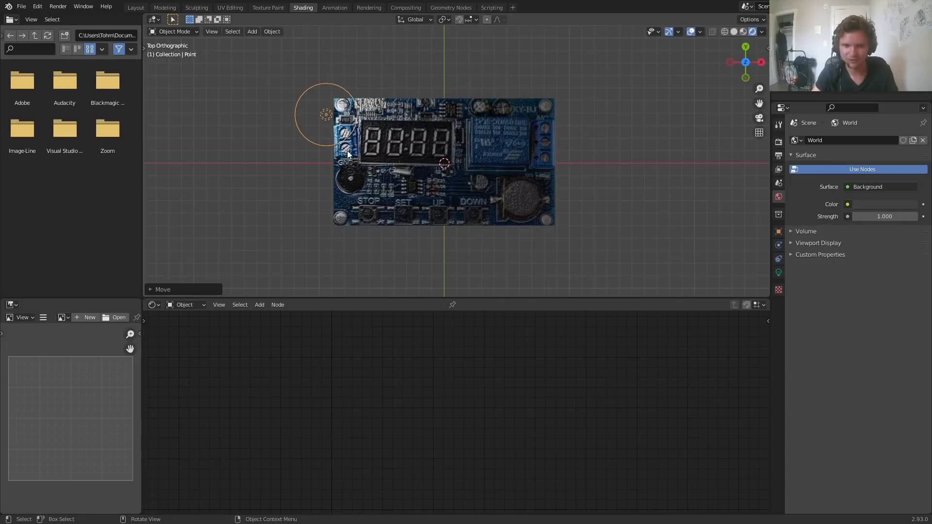
scroll(313, 109, up, 4)
key(g)
click(591, 170)
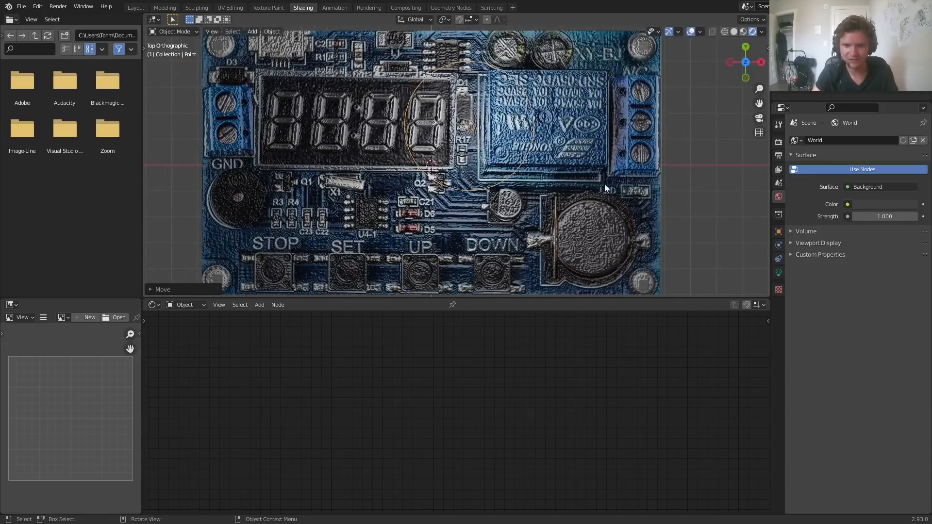
- Select the plane, cut the link from Bump's Normal output to compare the shading, and undo the cut
click(601, 181)
ctrl+right_drag(325, 496, 394, 438)
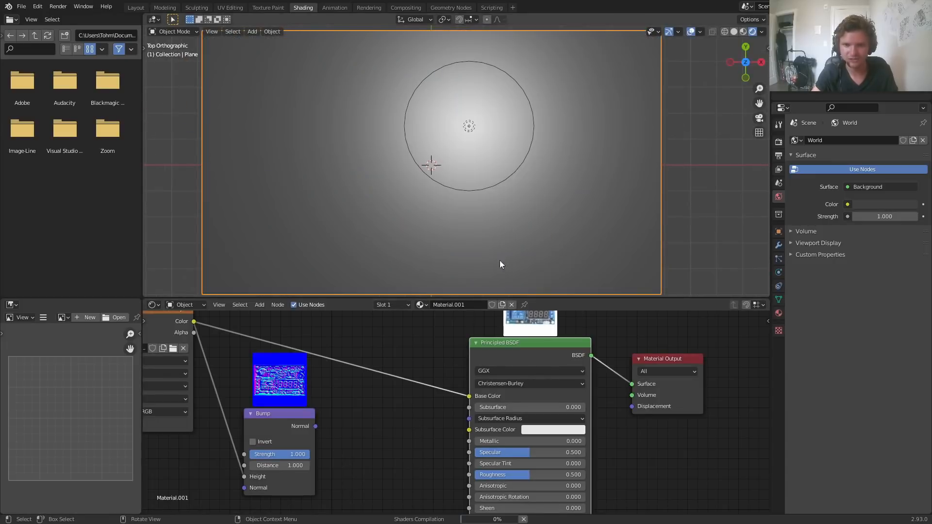
key(ctrl+z)
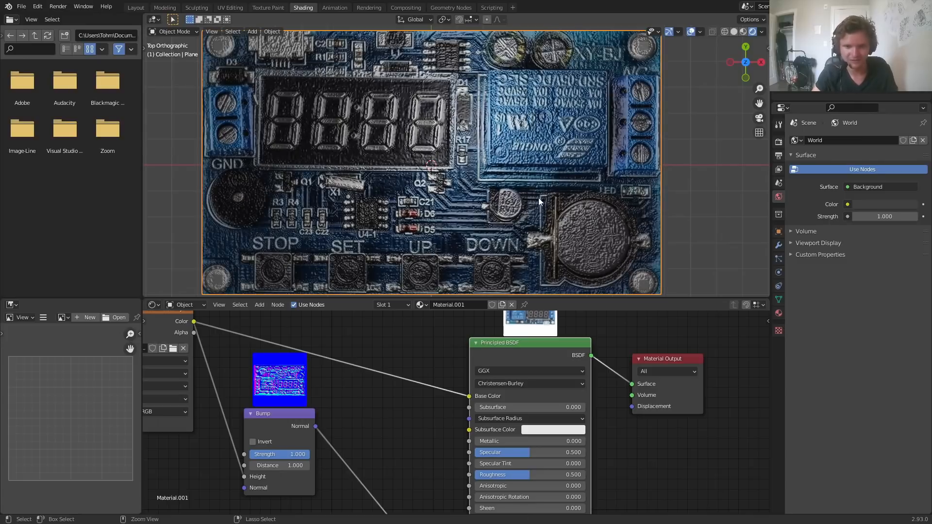
- Lower the Bump node's Distance to 0.1 and then to a third of that, 0.033
scroll(370, 438, up, 3)
click(285, 467)
text(.1)
key(Return)
click(364, 395)
double_click(363, 405)
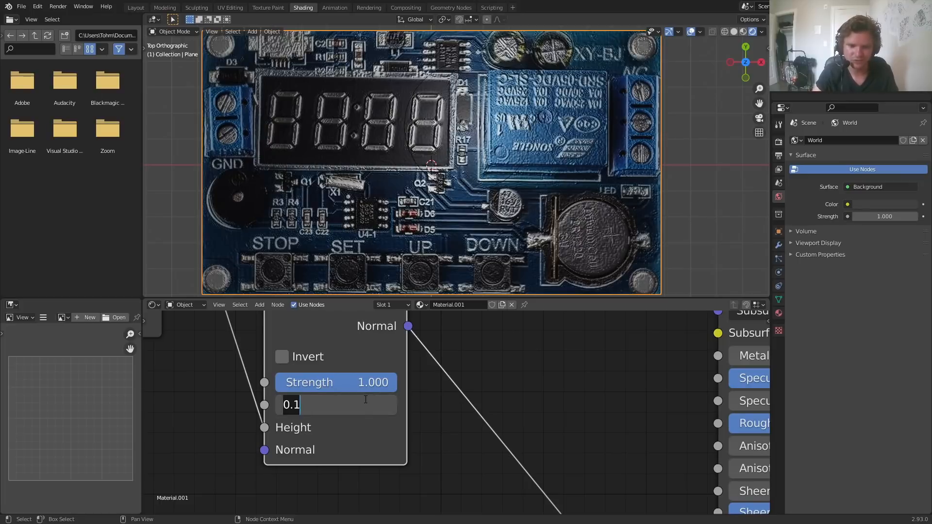
text(/3)
key(Return)
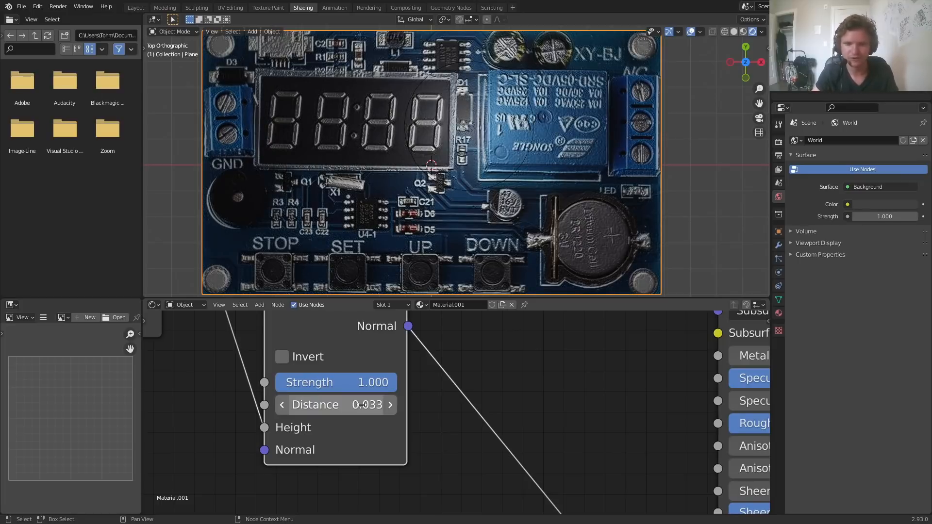
- Select the point light and move it over the XY-BJ label near the board's upper-right corner
click(473, 129)
scroll(473, 129, down, 1)
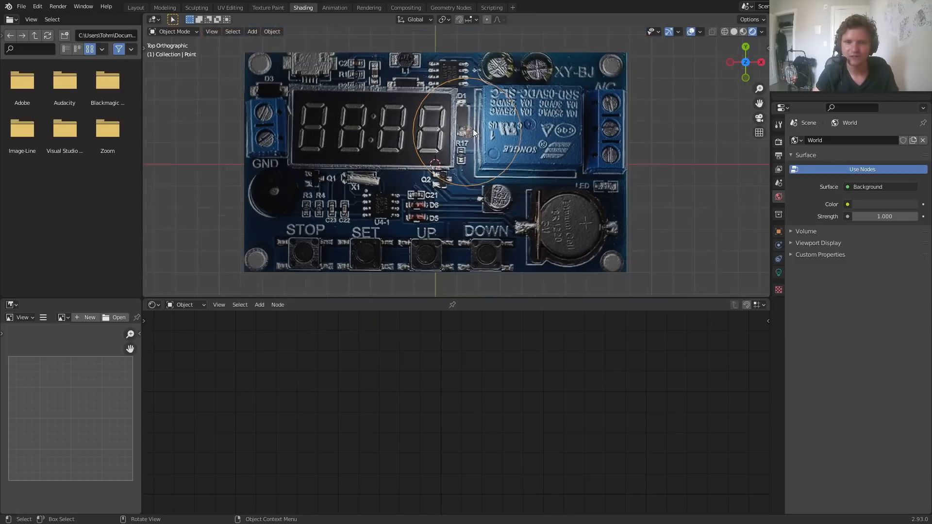
scroll(476, 138, down, 1)
key(g)
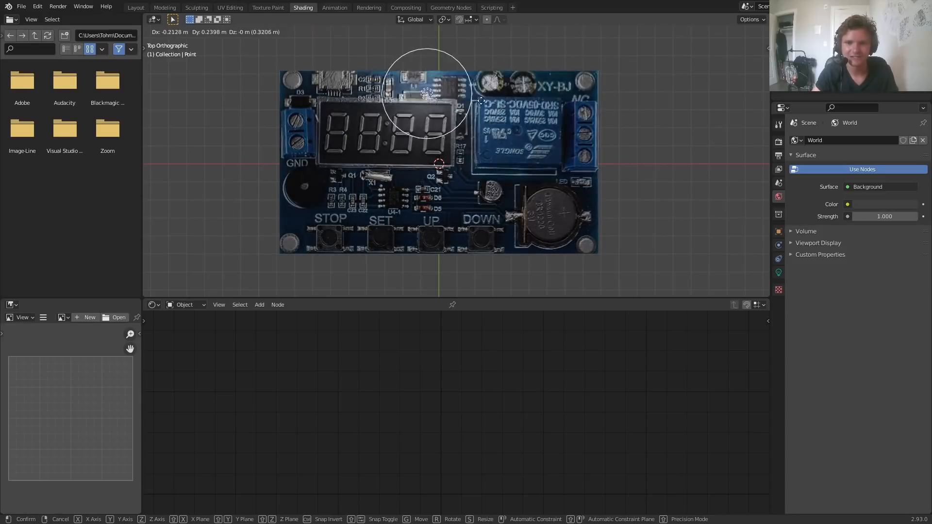
click(588, 97)
- Select the plane and show it from the top in the Layout workspace with material preview shading
click(483, 181)
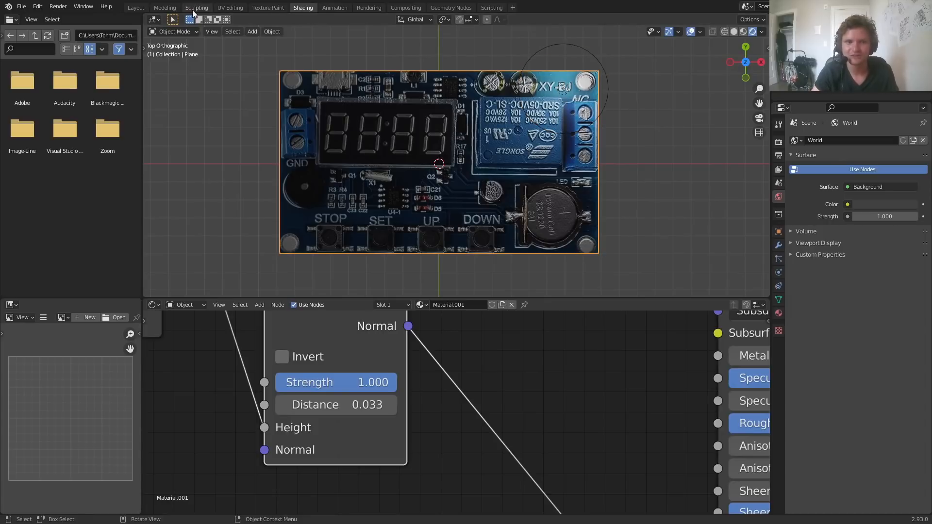
click(138, 8)
scroll(381, 206, up, 8)
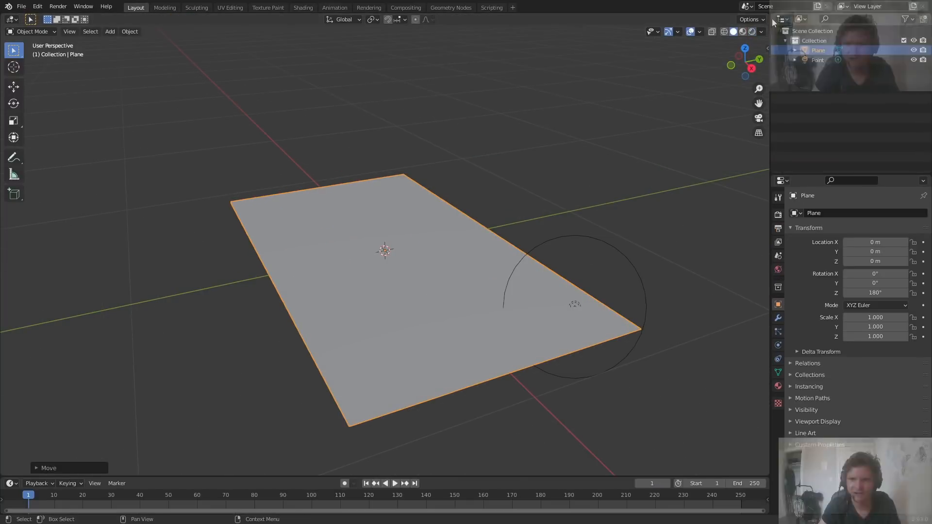
click(743, 32)
click(745, 48)
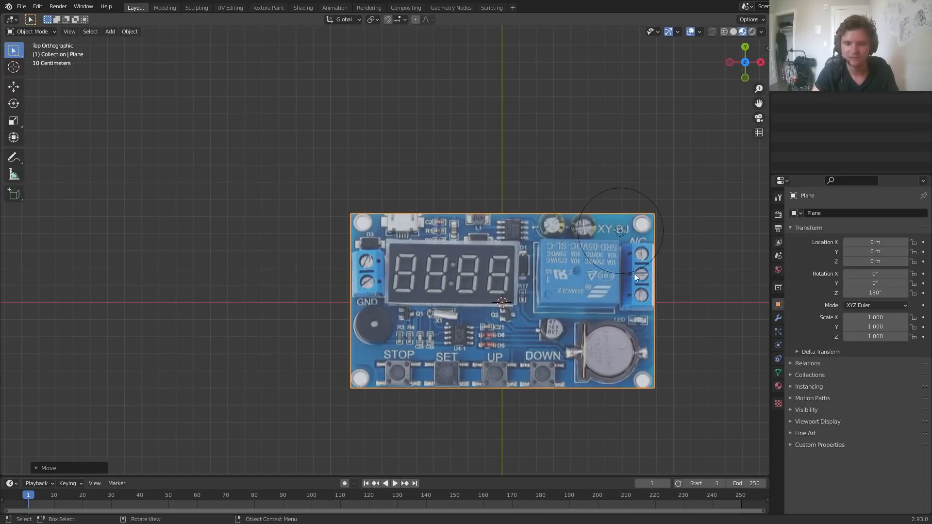
scroll(586, 284, up, 6)
- Save the project to the Desktop as patreonBword.blend
key(ctrl+s)
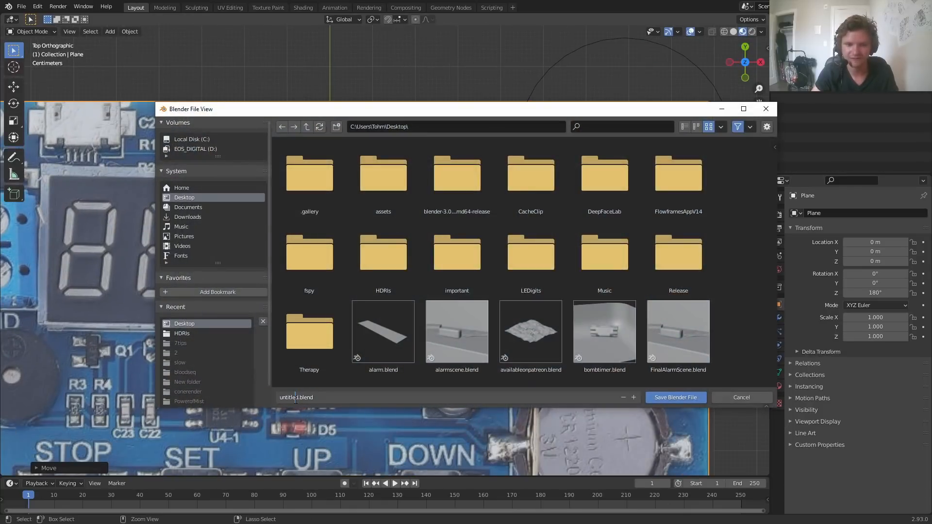
text(patreonBwor)
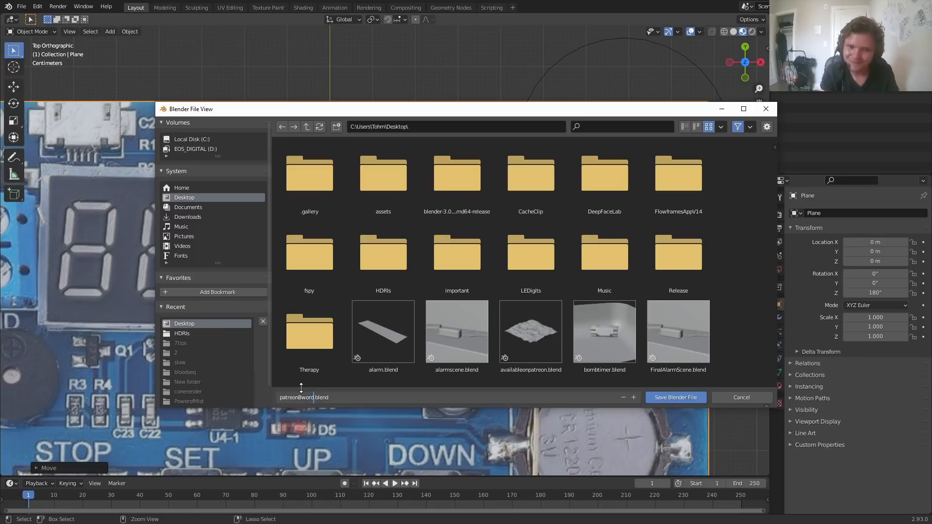
key(Return)
scroll(255, 340, down, 4)
scroll(387, 263, up, 3)
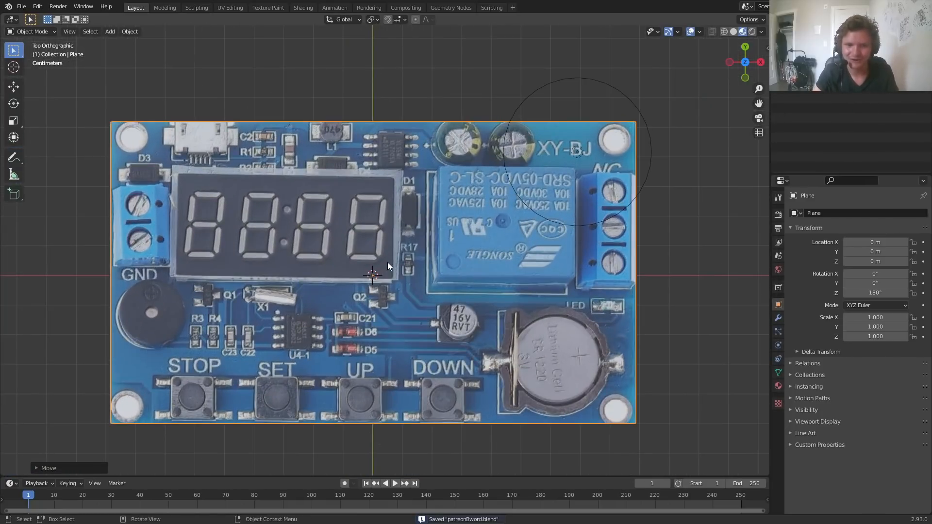
- In Edit Mode on the plane, cut a closed four-corner outline around the four-digit display with the Knife tool
scroll(388, 262, up, 2)
key(Tab)
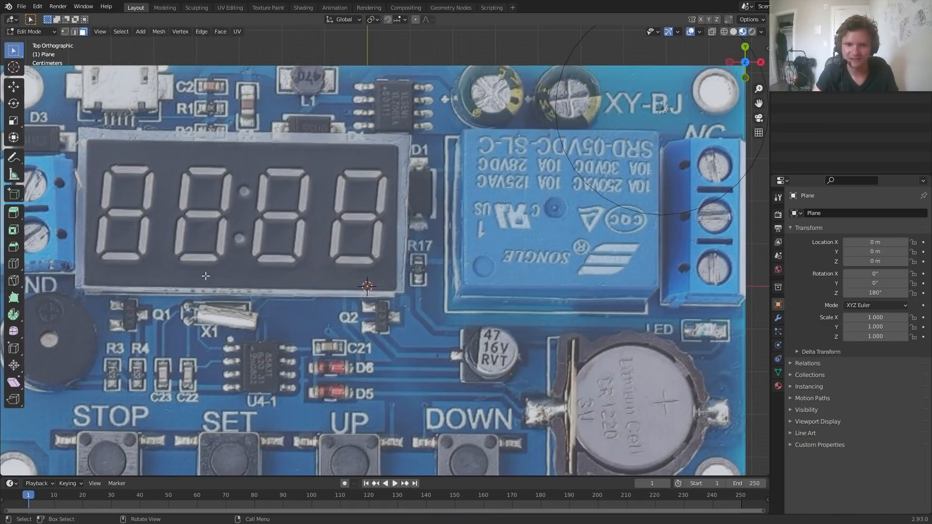
shift+middle_drag(437, 243, 529, 223)
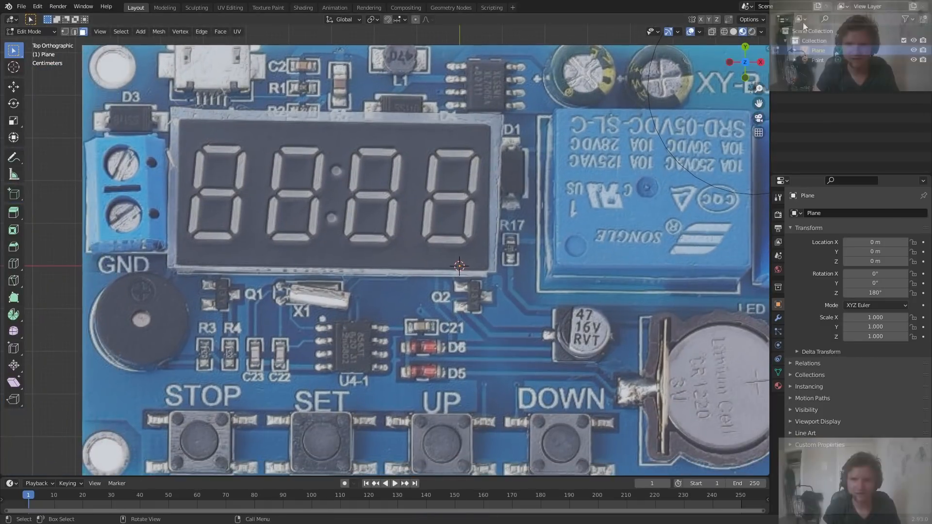
click(752, 32)
click(743, 32)
scroll(427, 196, up, 2)
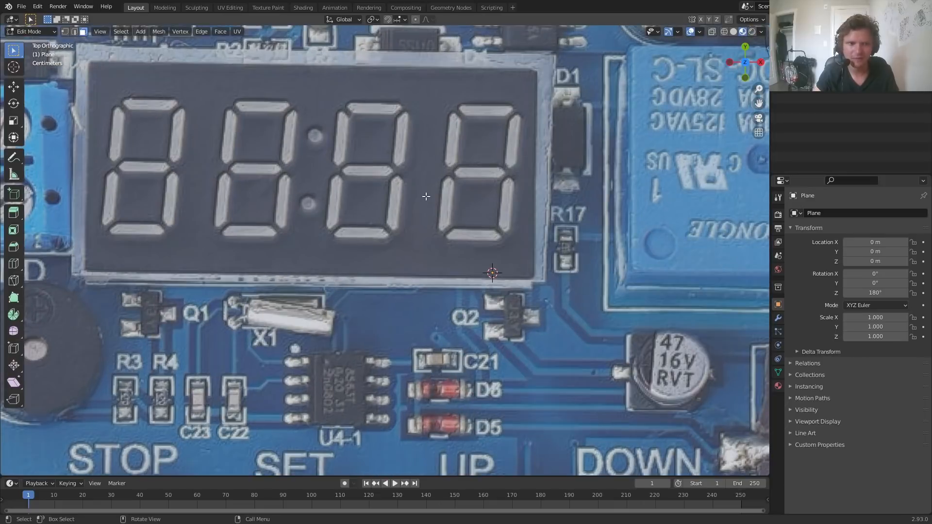
shift+middle_drag(285, 205, 329, 250)
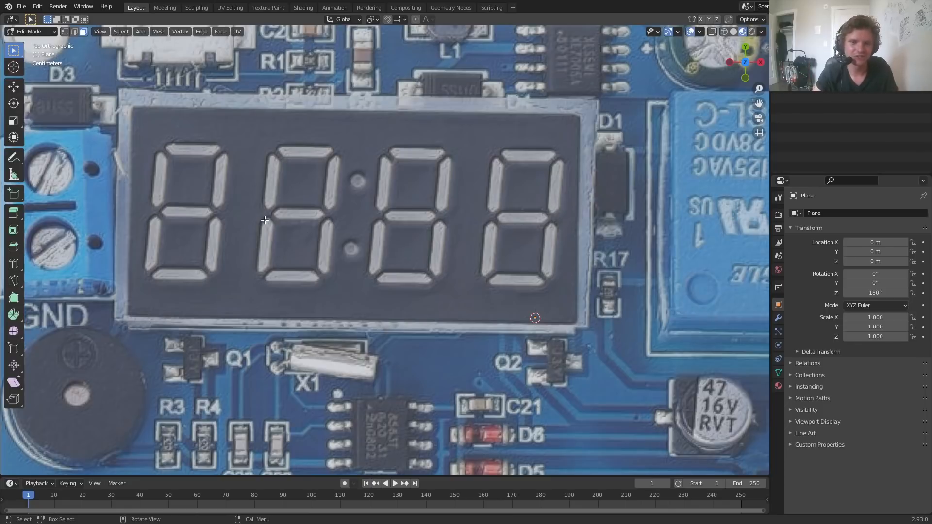
key(k)
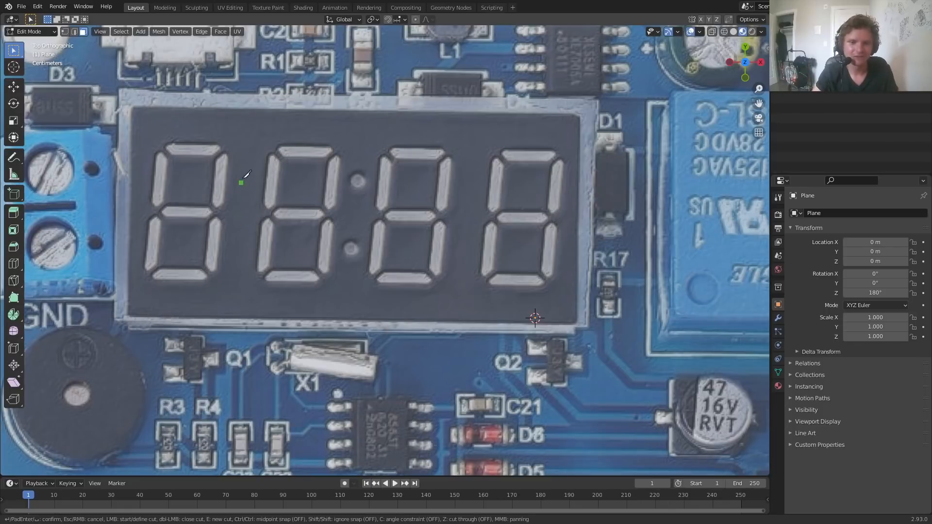
click(117, 319)
click(119, 90)
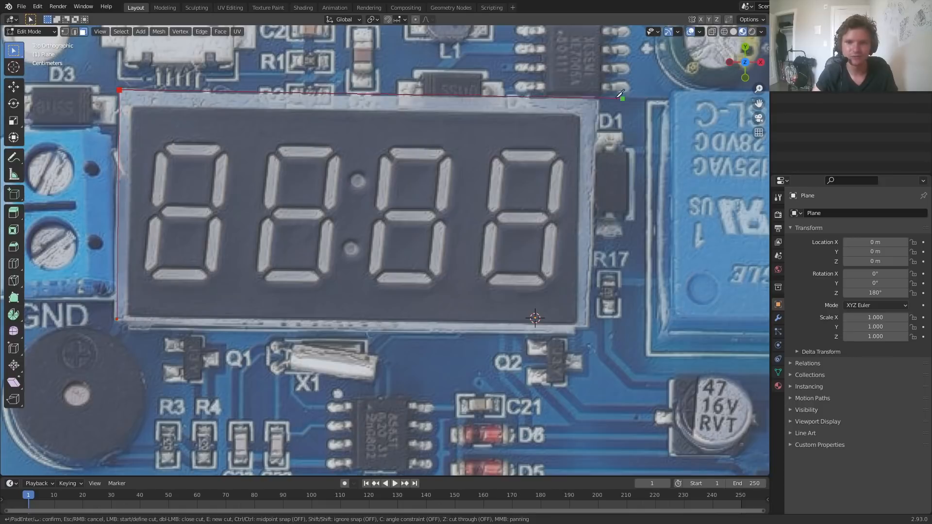
click(596, 99)
click(586, 327)
click(117, 319)
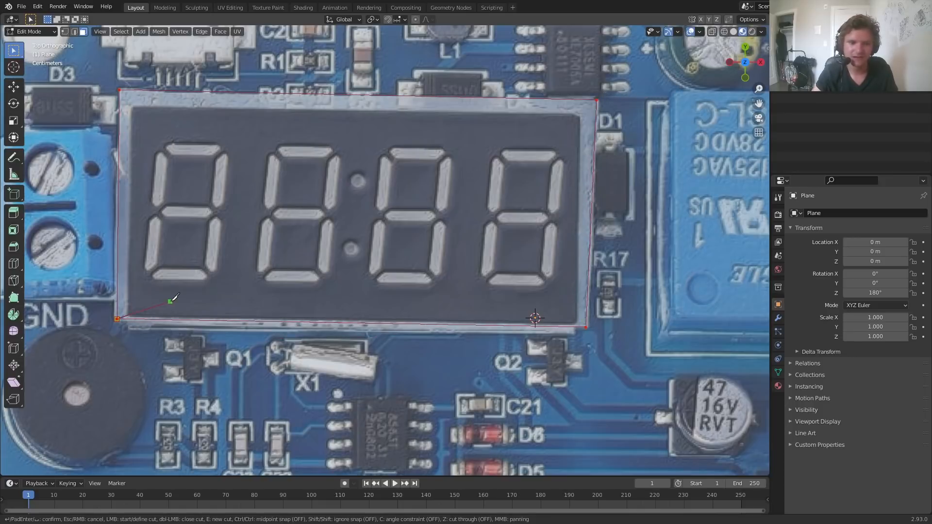
key(Return)
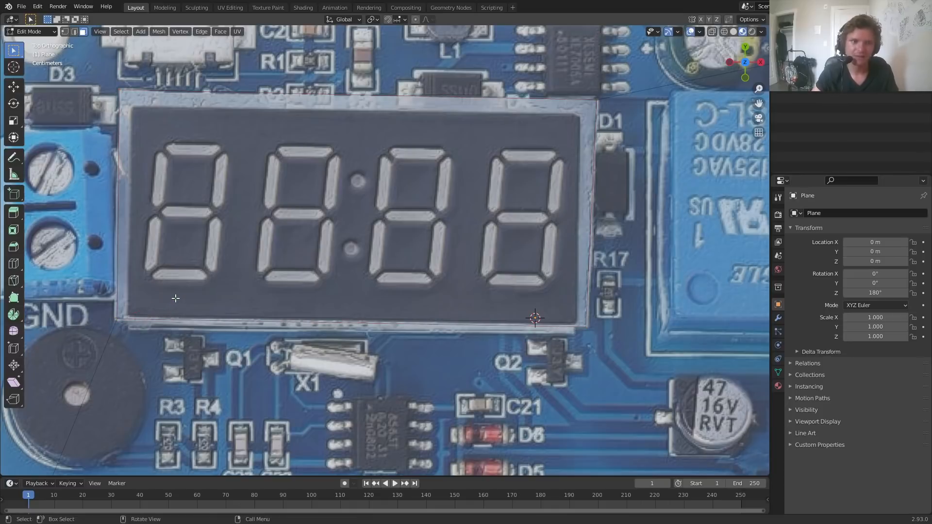
- Select the display face and extrude it slightly upward from the board
click(241, 245)
scroll(240, 245, down, 4)
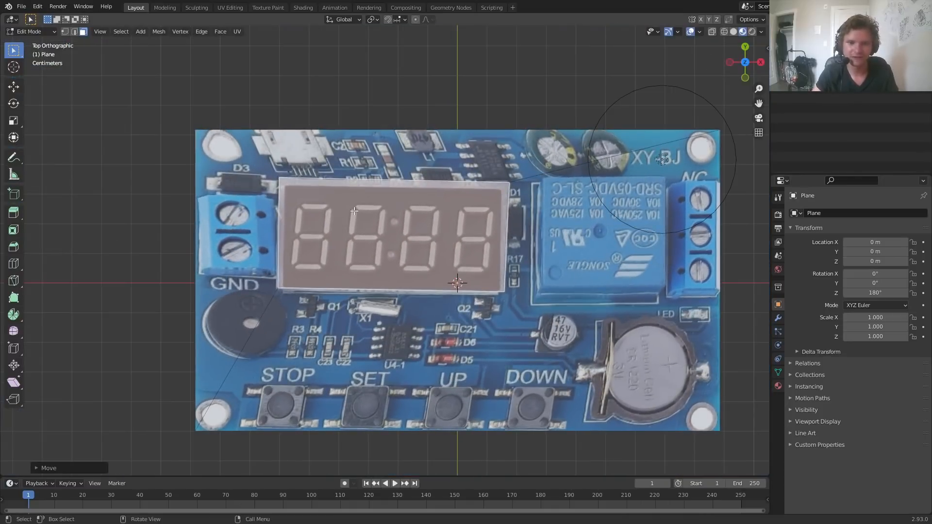
scroll(354, 211, up, 3)
middle_drag(354, 211, 421, 228)
key(e)
click(352, 169)
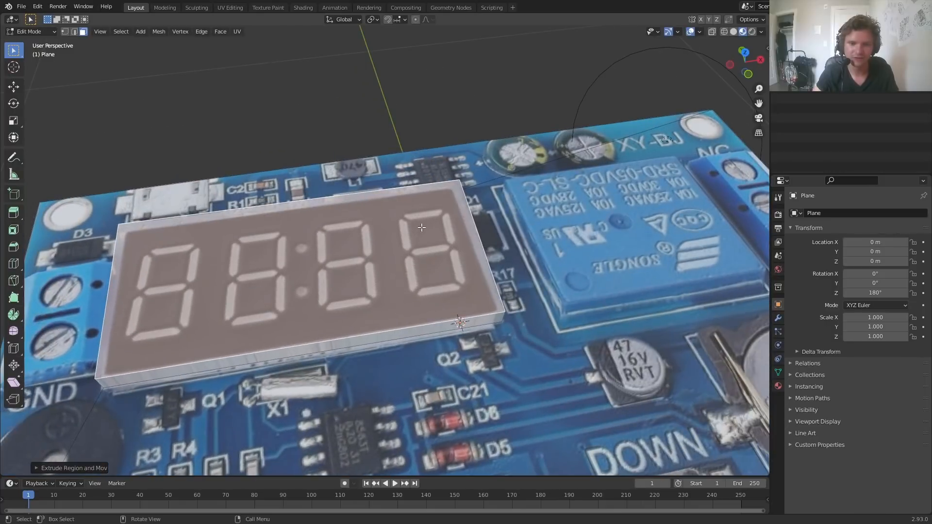
middle_drag(456, 285, 426, 317)
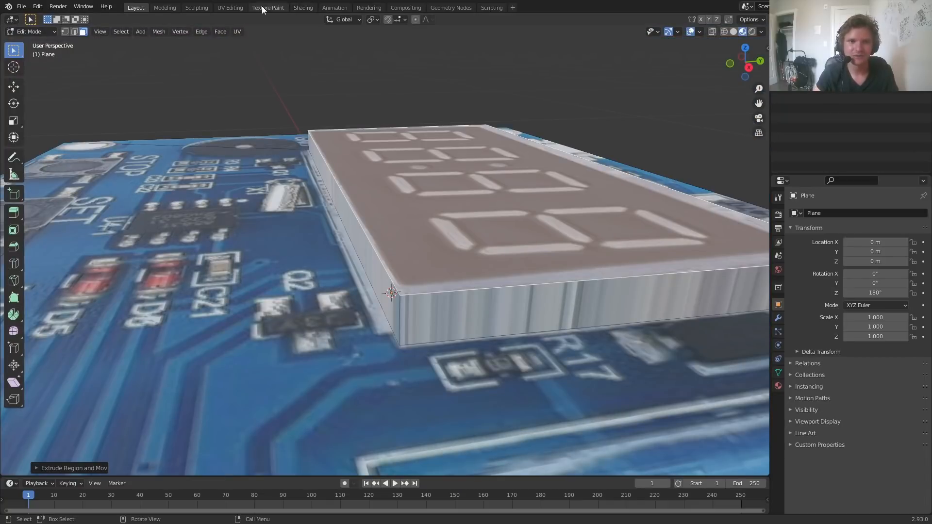
- Switch to the UV Editing workspace, select the whole mesh, and set the 3D view to material preview shading
click(231, 8)
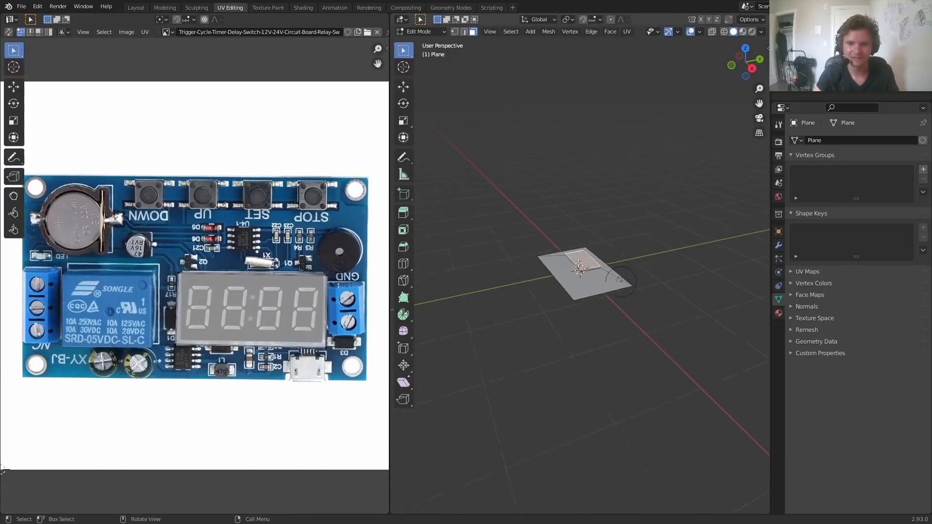
scroll(578, 256, up, 9)
key(a)
middle_drag(578, 257, 586, 294)
key(a)
key(g)
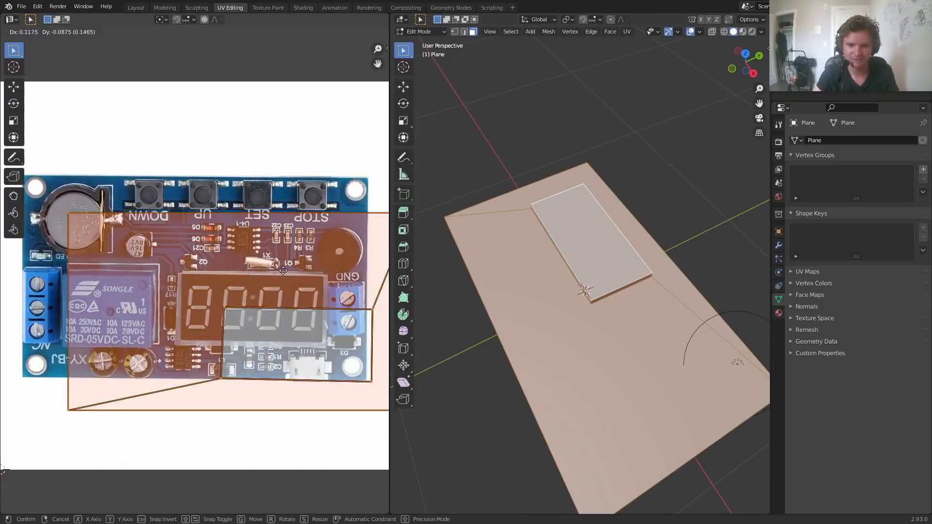
right_click(264, 261)
click(743, 32)
- Shift all the UVs over the board photo to see the texture follow, and undo the move
key(g)
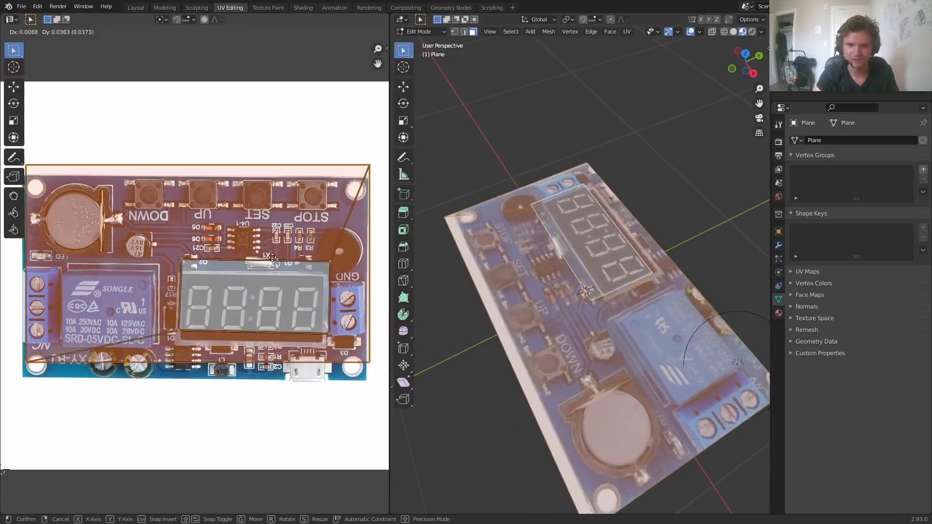
click(286, 235)
key(ctrl+z)
- Select the side faces of the extruded display and unwrap them
scroll(624, 335, up, 6)
middle_drag(624, 335, 564, 281)
scroll(618, 329, up, 1)
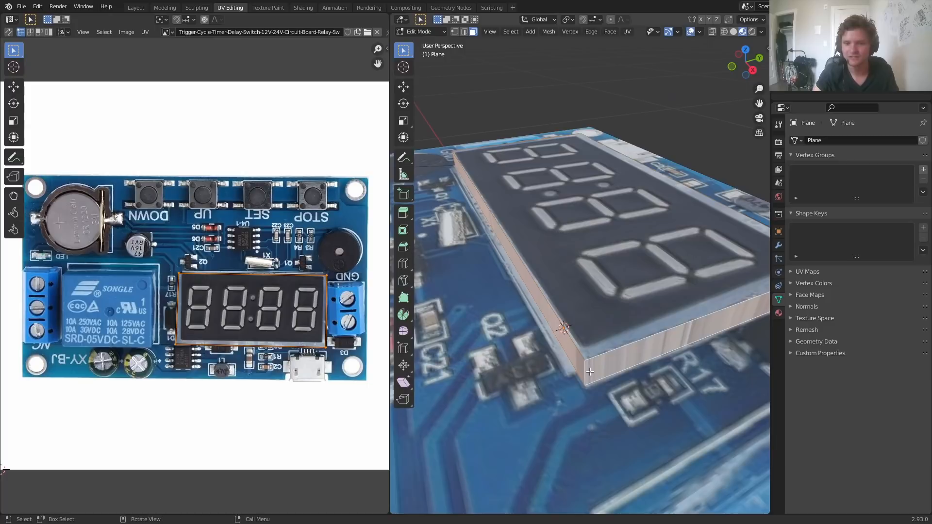
right_click(590, 372)
click(590, 372)
key(u)
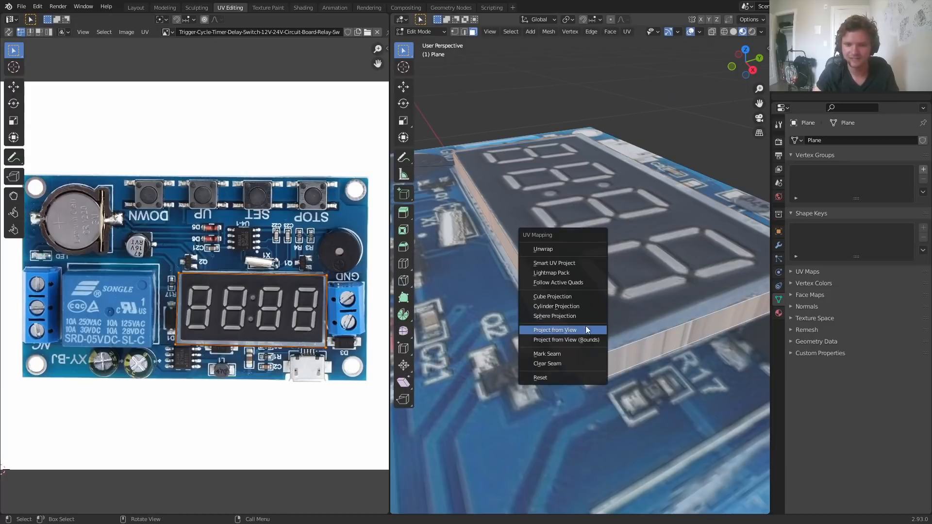
click(578, 253)
- Move the unwrapped side-face UVs onto the display's corner next to R17 in the photo and scale them down
scroll(276, 264, up, 1)
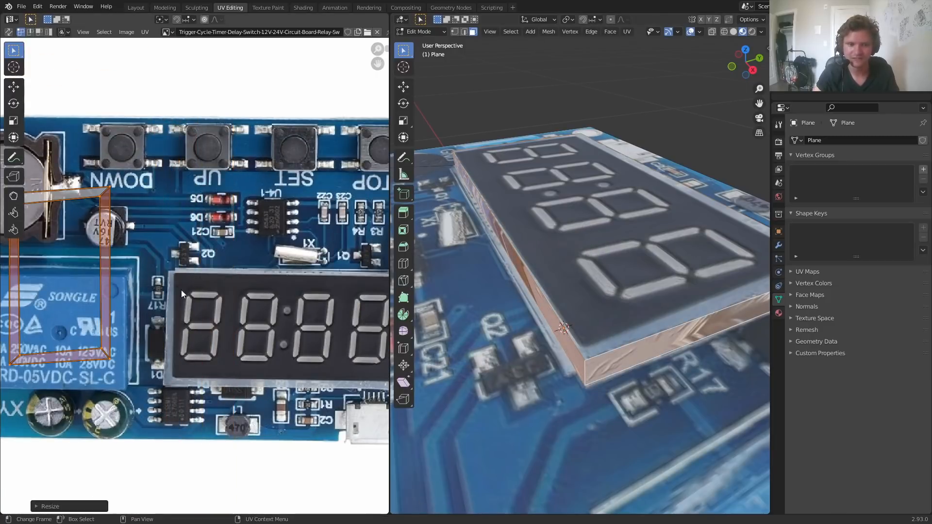
click(174, 273)
key(g)
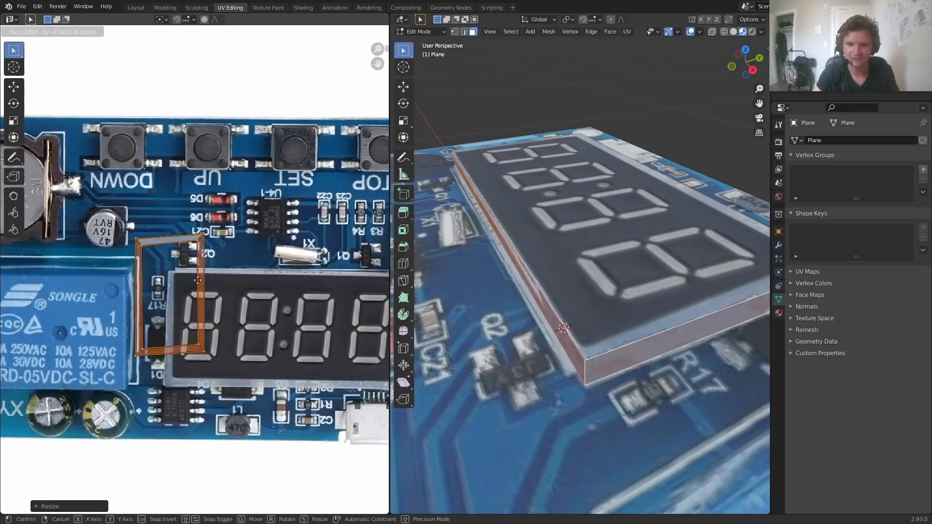
click(194, 228)
scroll(228, 314, up, 5)
key(s)
click(215, 292)
key(s)
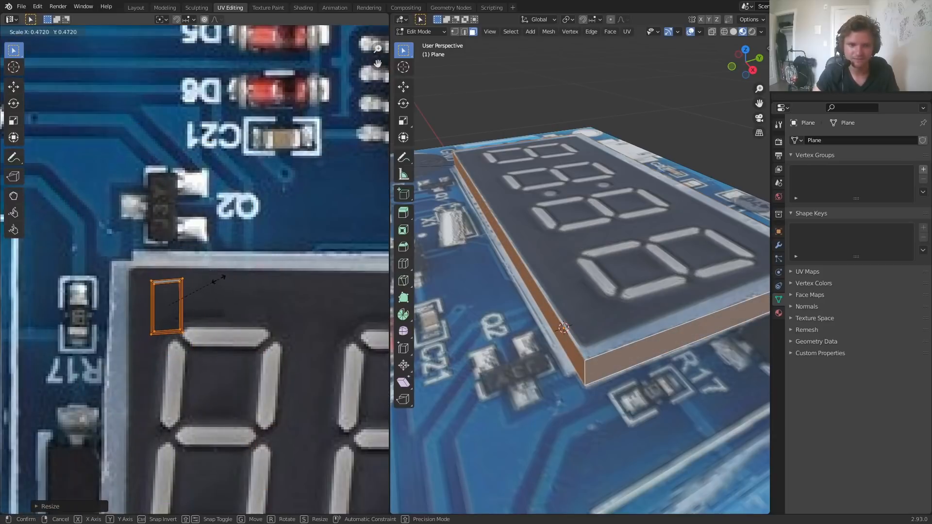
click(189, 292)
- Place the side-face UVs on the display's light grey frame, shrink them further, and check the result in Object Mode
key(g)
click(139, 343)
key(s)
click(148, 337)
key(Tab)
key(Tab)
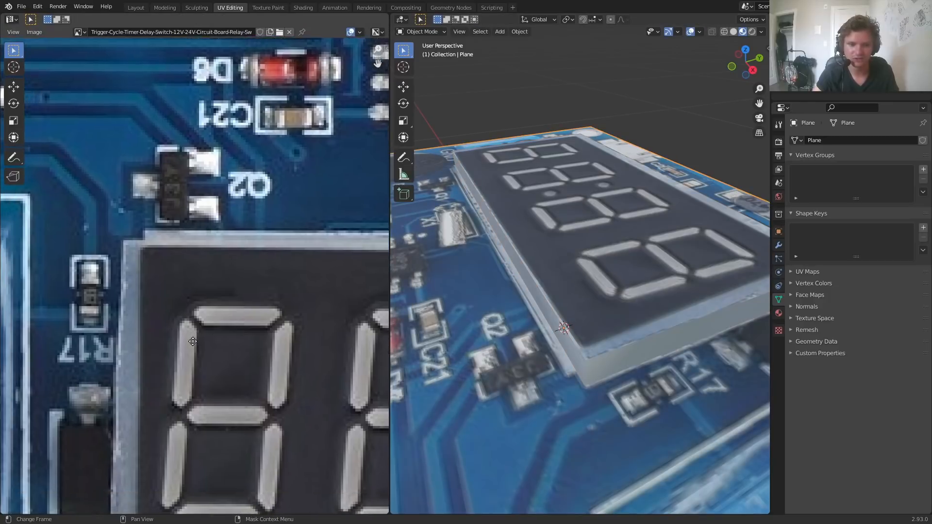
- Inset the display's top face to the inner edge of its grey frame and extrude it inward about 0.008 m
middle_drag(496, 254, 622, 277)
click(604, 235)
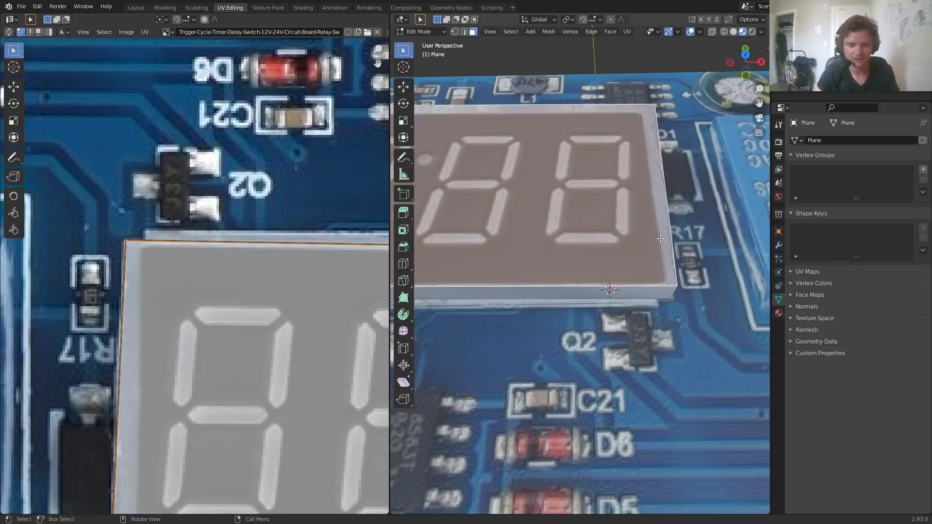
key(i)
click(700, 235)
key(e)
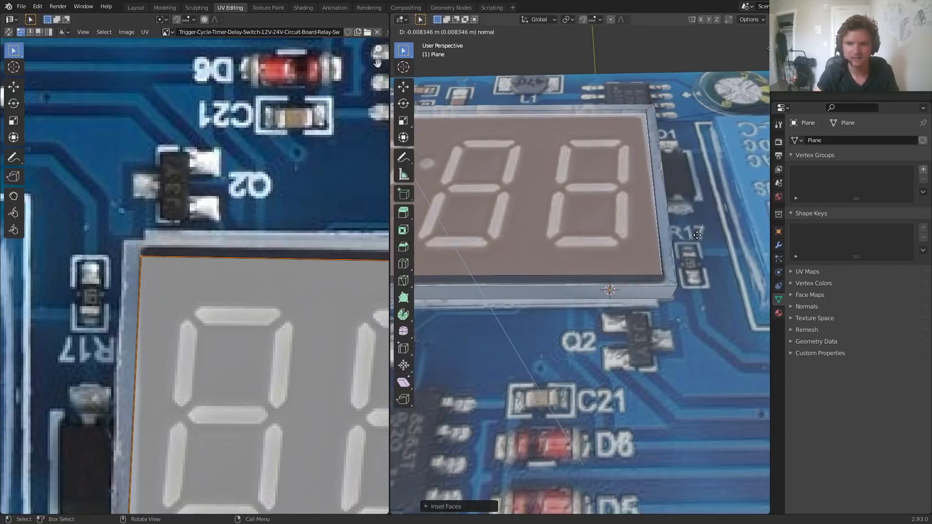
click(697, 236)
key(Tab)
scroll(615, 206, down, 6)
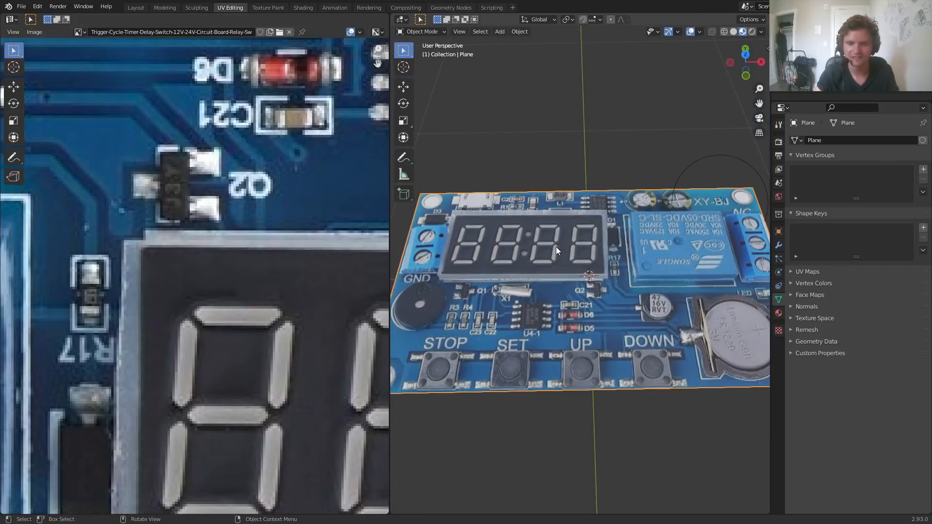
- Add a second material slot to the board and rename its existing material circuit
scroll(557, 247, up, 3)
key(Tab)
scroll(557, 246, up, 2)
click(779, 313)
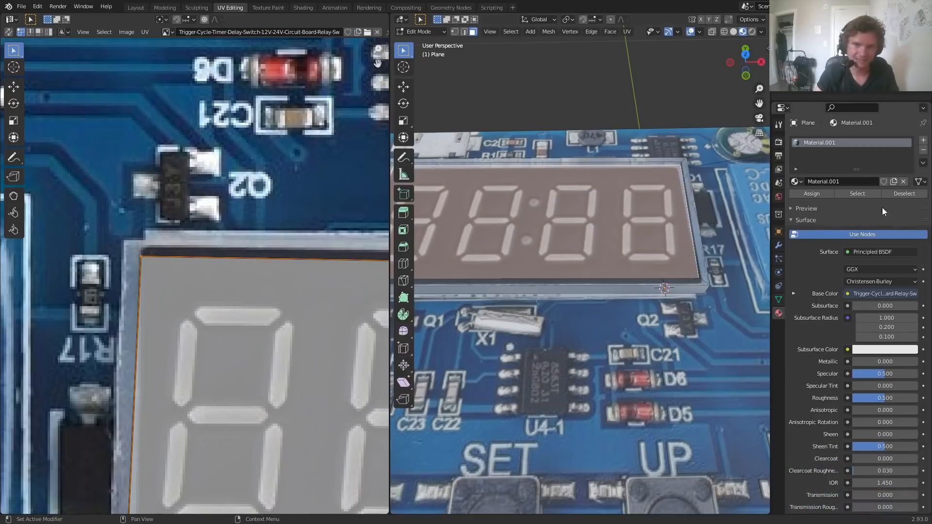
click(924, 140)
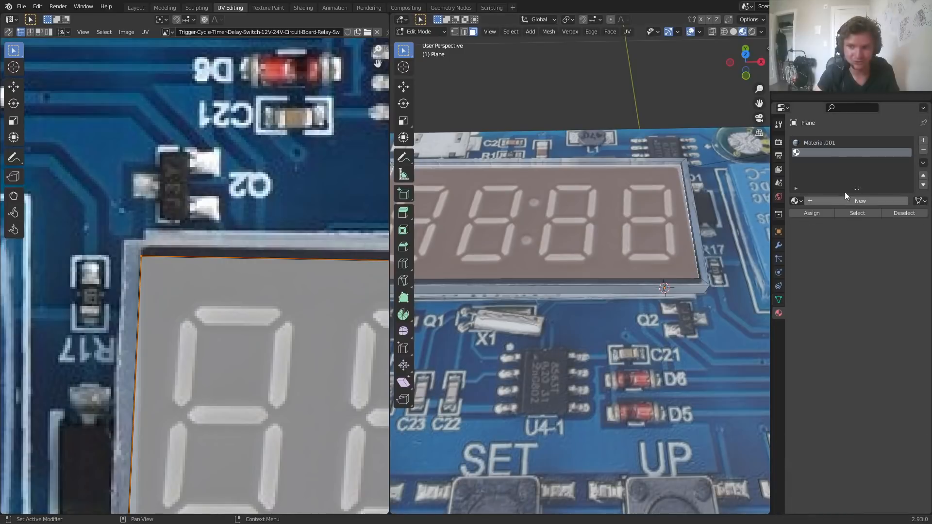
click(826, 141)
text(c)
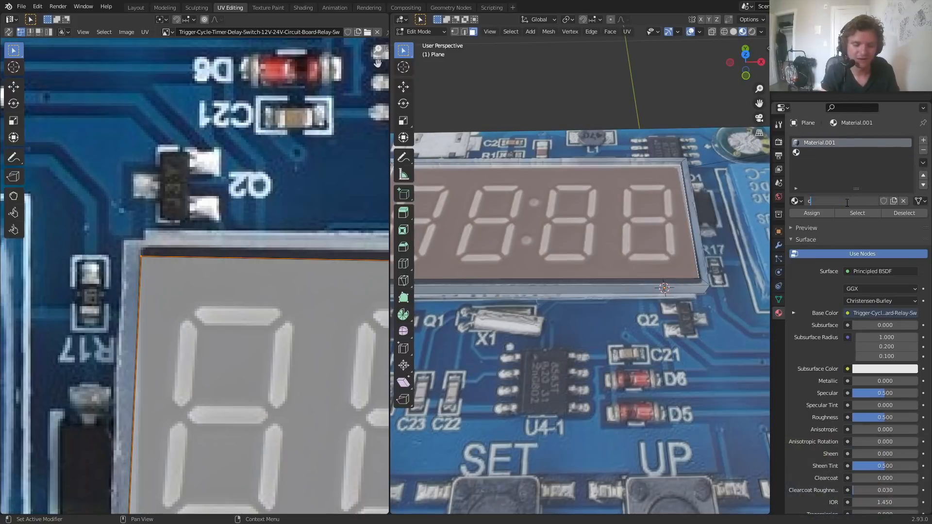
text(ircuit)
key(Return)
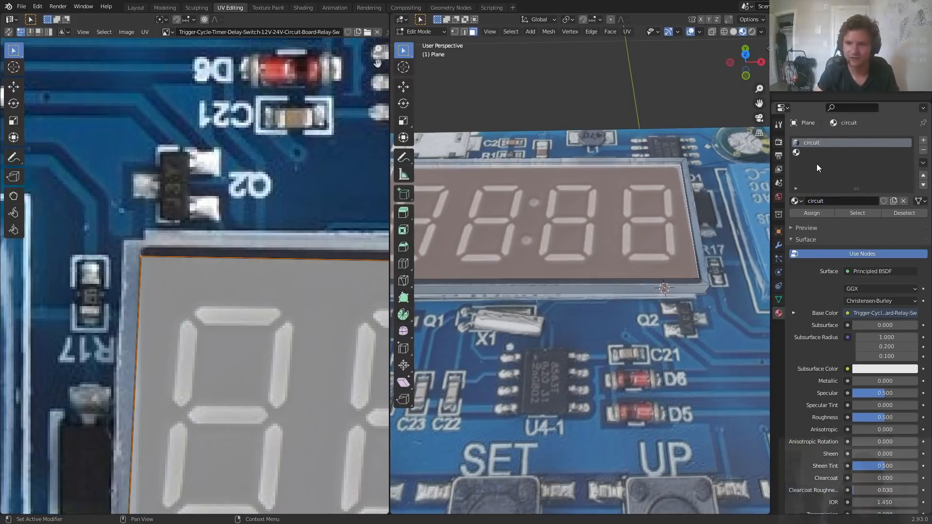
- Create a new material named blackscreen in the empty slot and assign it to the display's recessed face
click(811, 152)
middle_drag(607, 213, 638, 208)
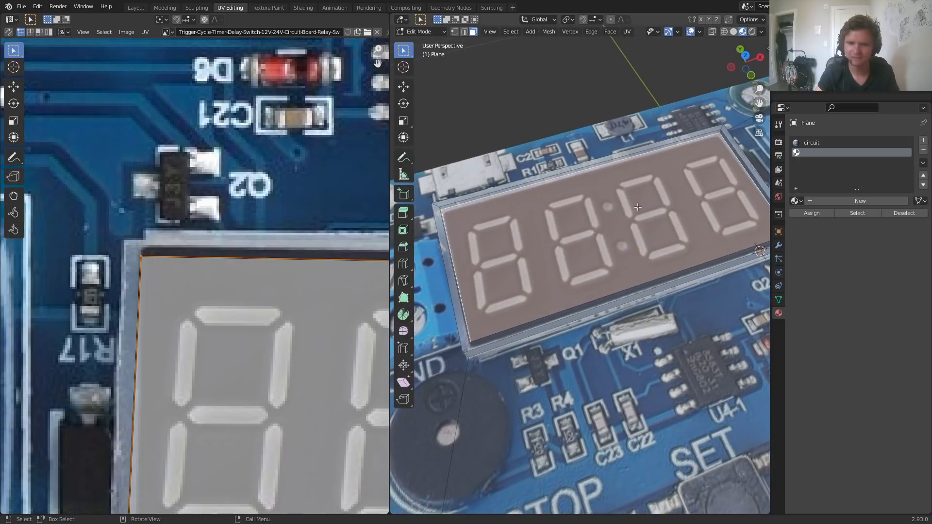
click(838, 200)
double_click(837, 200)
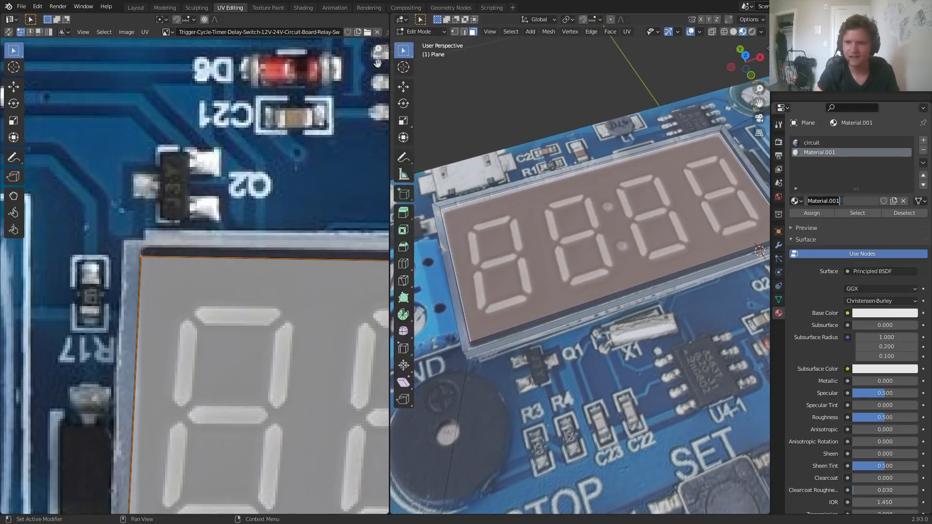
text(black)
key(Return)
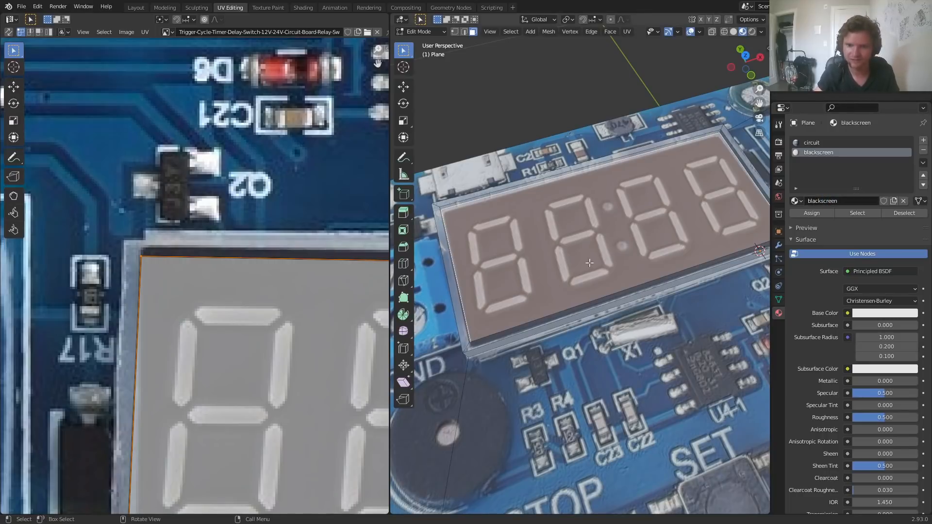
click(810, 212)
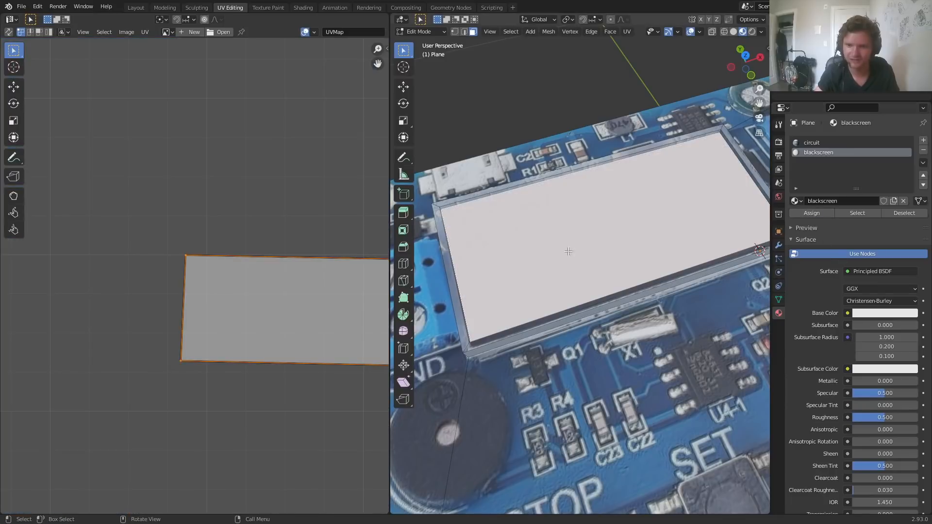
- Give blackscreen a black base color and a roughness of 0.2, and check the board in rendered shading
key(Tab)
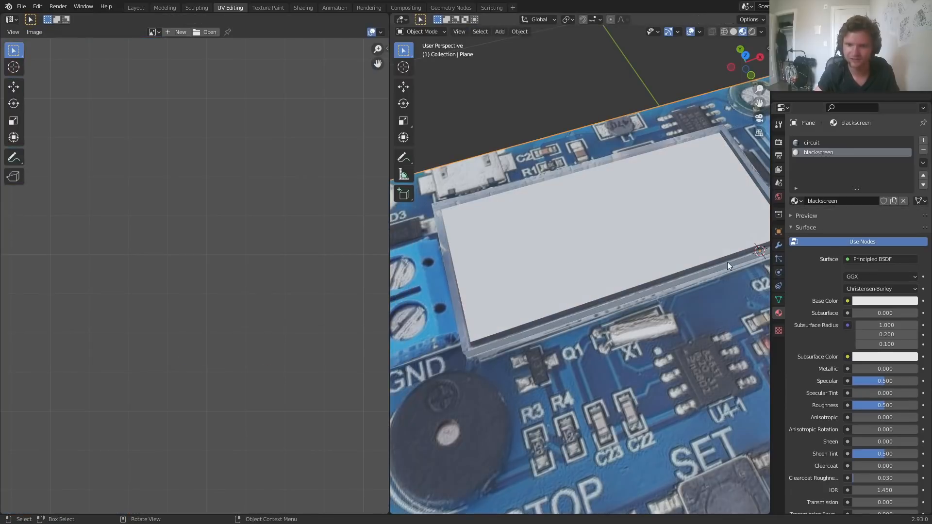
click(873, 303)
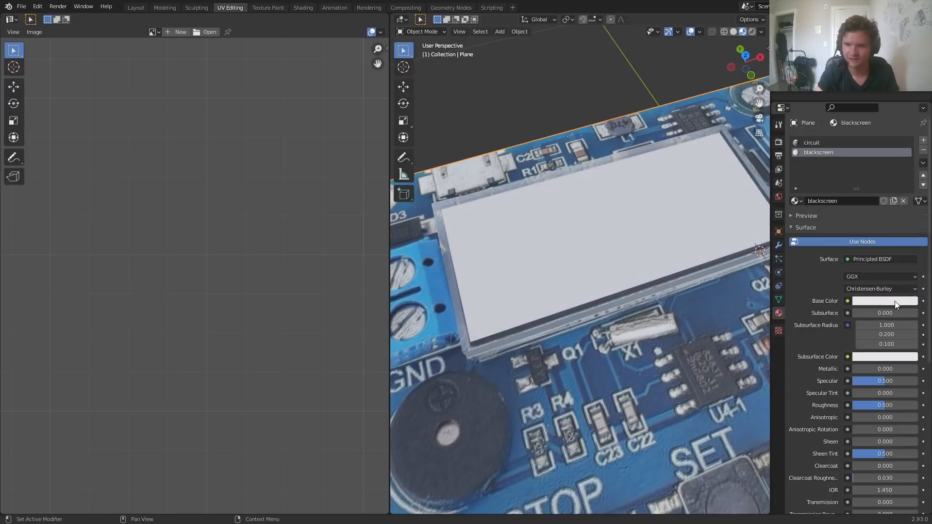
click(897, 305)
drag(911, 215, 911, 235)
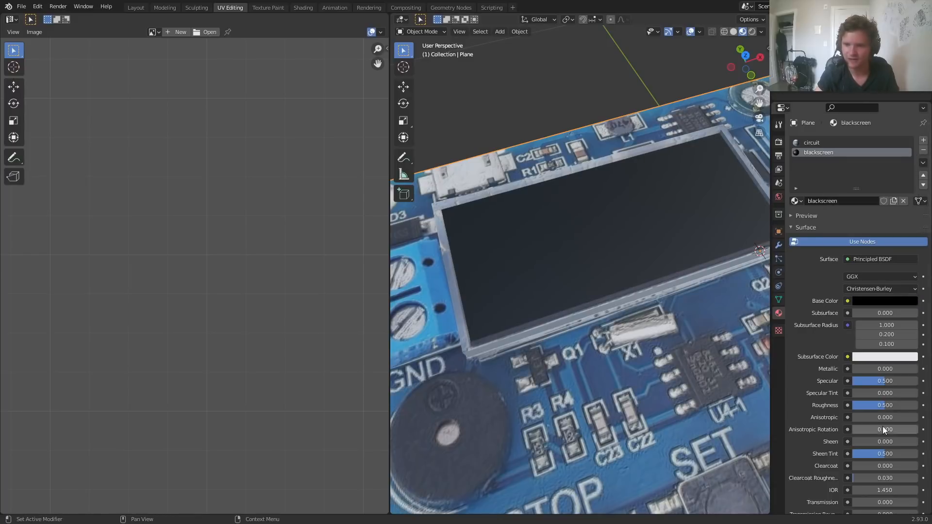
scroll(883, 427, down, 4)
click(871, 328)
text(.2)
key(Return)
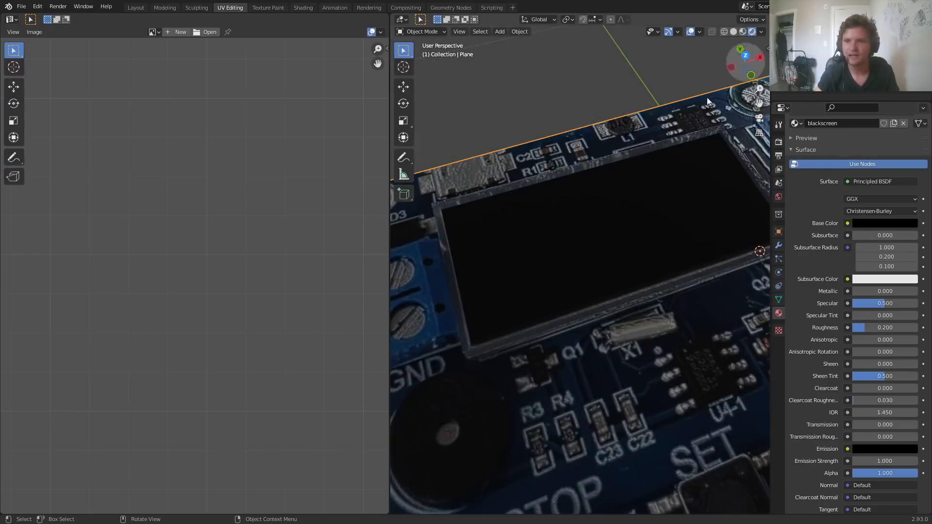
scroll(653, 187, down, 5)
middle_drag(592, 290, 681, 242)
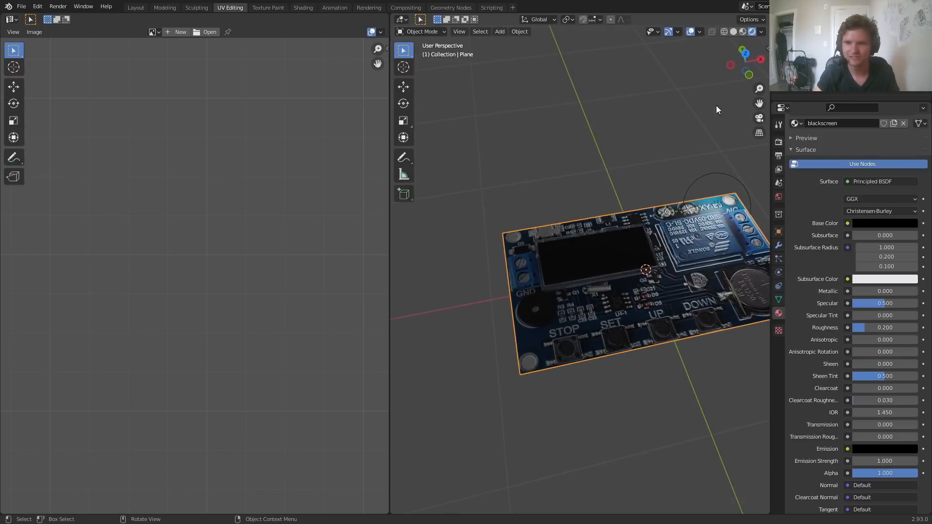
click(743, 31)
- Return to Edit Mode in top view, review the board's complete UV layout, and clear the selection
scroll(578, 310, up, 3)
key(Tab)
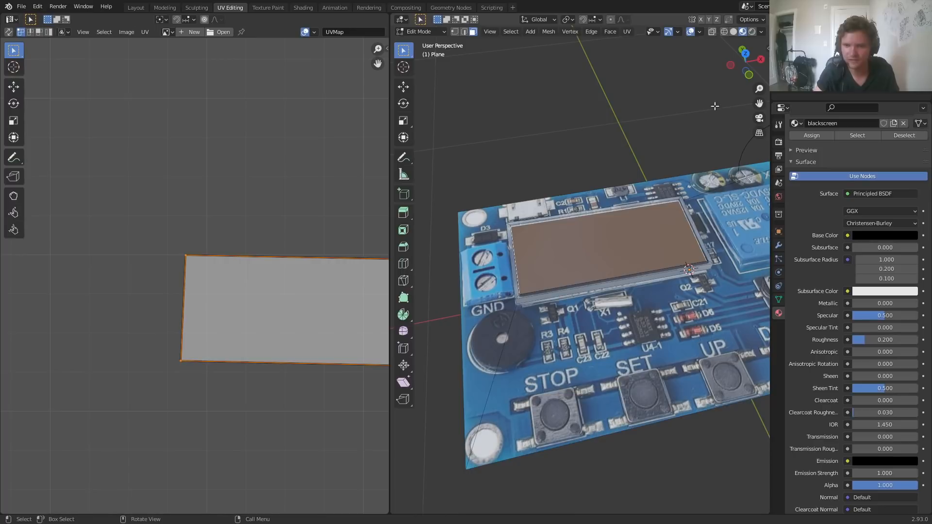
click(747, 53)
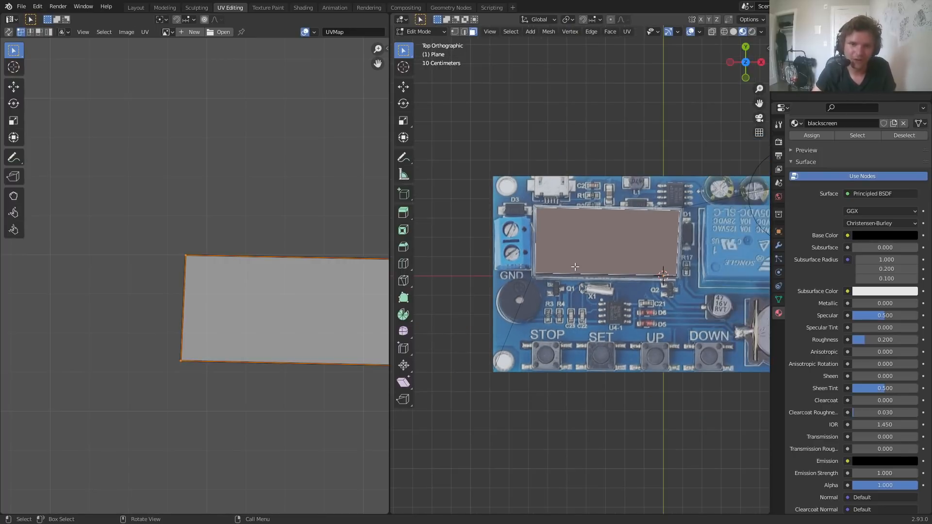
shift+middle_drag(613, 265, 530, 274)
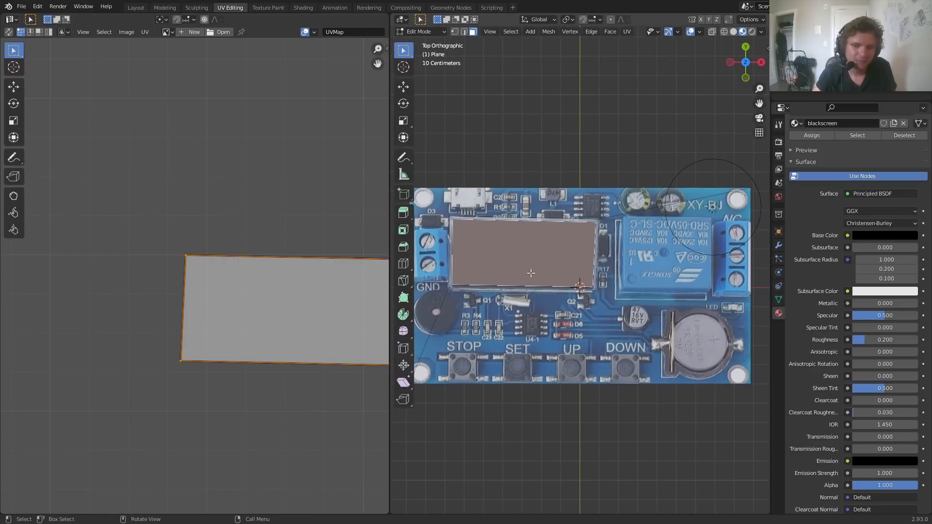
click(575, 138)
scroll(321, 255, down, 5)
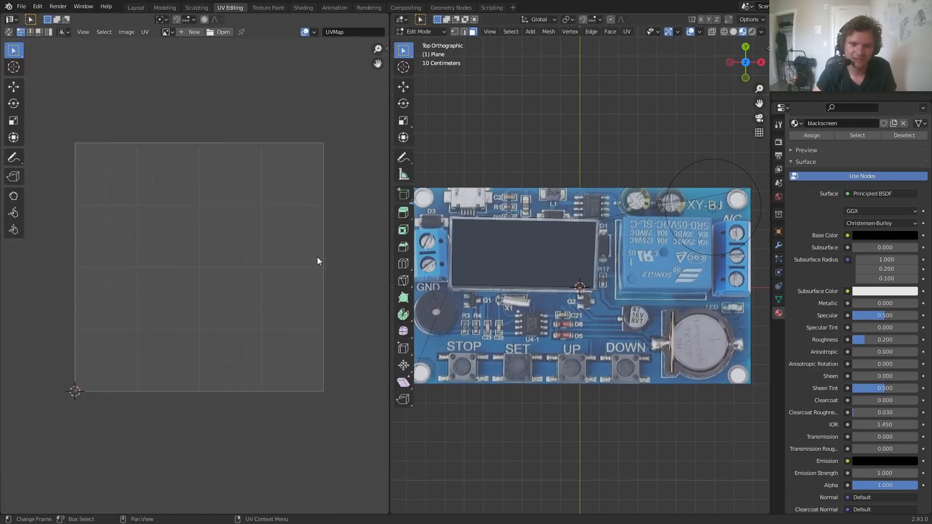
key(a)
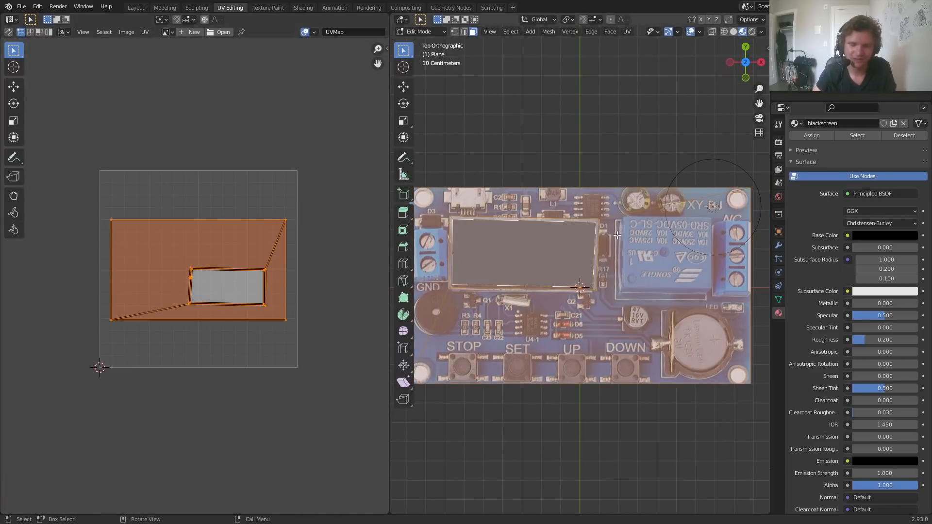
click(590, 154)
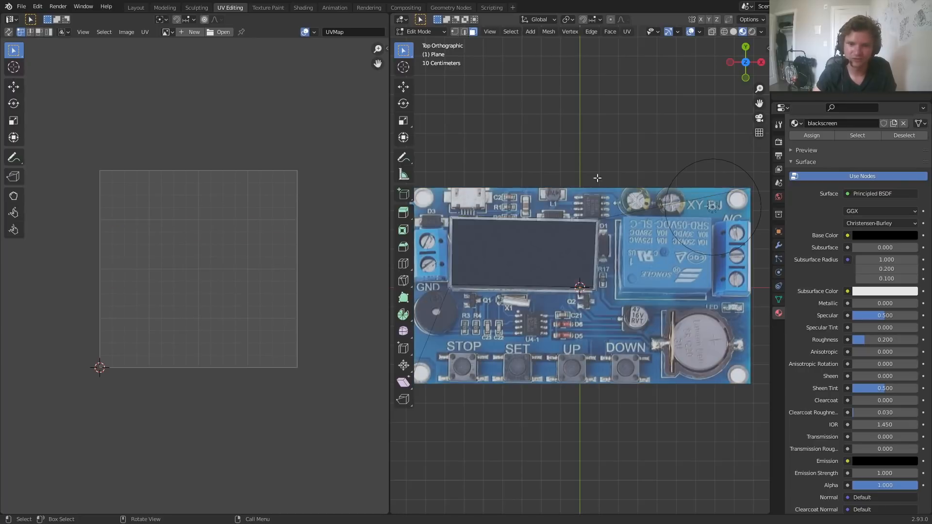
- Add a plane to the board mesh for modelling the STOP push button
shift+middle_drag(606, 236, 619, 195)
scroll(573, 252, up, 4)
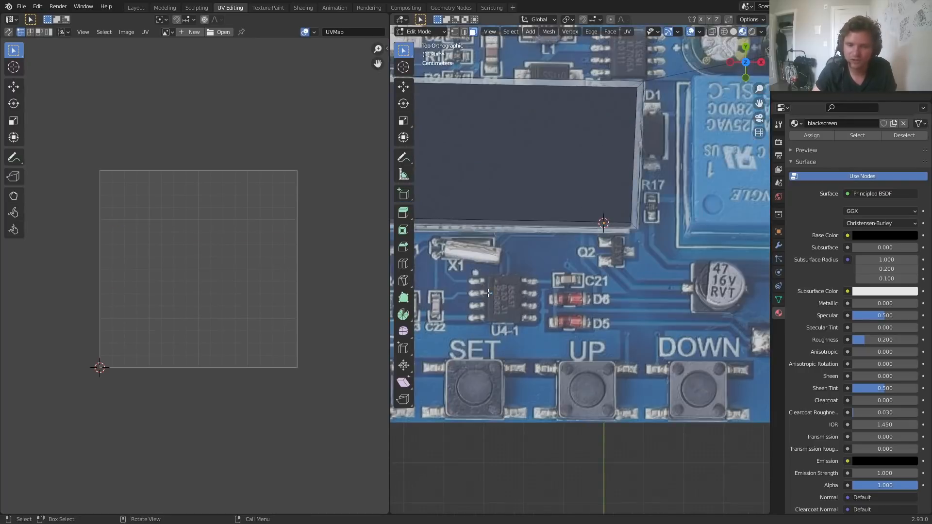
shift+middle_drag(459, 369, 643, 253)
scroll(512, 138, down, 4)
shift+middle_drag(512, 138, 449, 209)
shift+middle_drag(430, 266, 619, 232)
scroll(516, 238, up, 5)
scroll(539, 222, up, 3)
shift+middle_drag(539, 222, 590, 258)
key(shift+a)
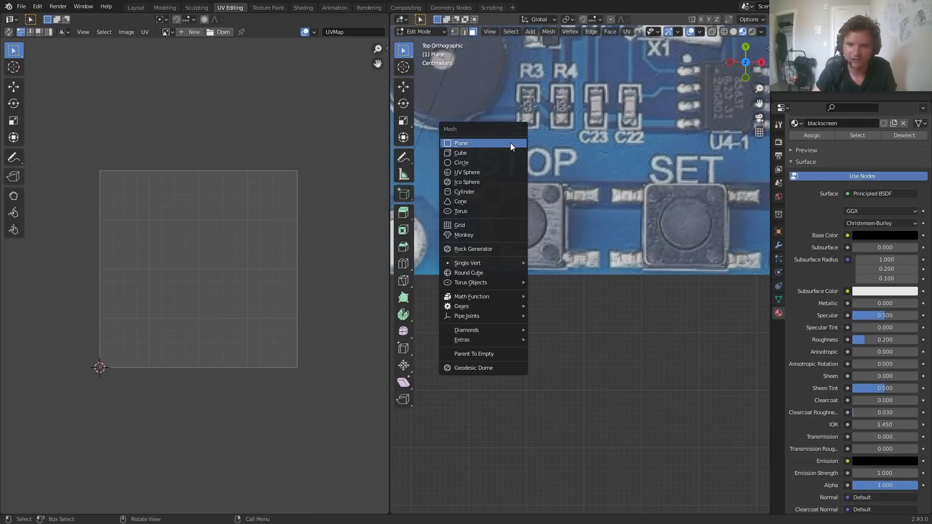
scroll(686, 207, down, 6)
key(Tab)
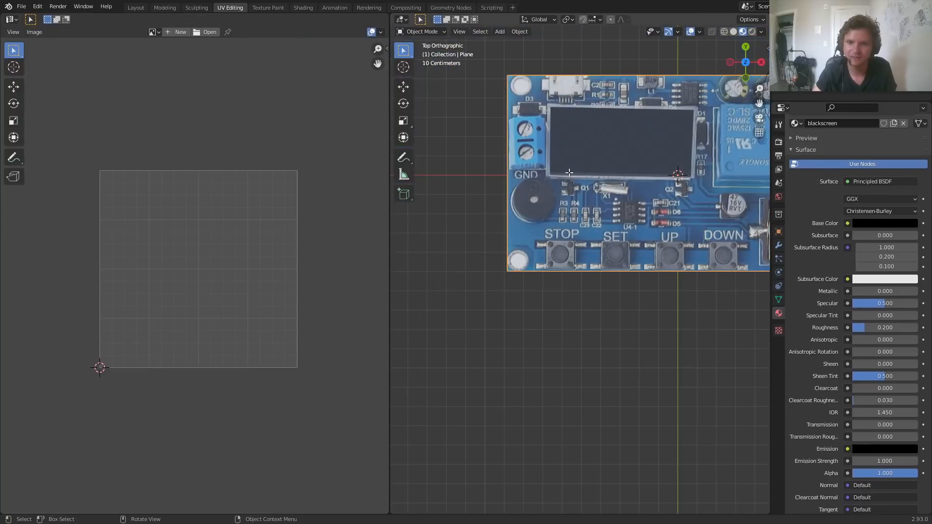
key(Tab)
scroll(571, 191, up, 4)
key(shift+a)
click(547, 192)
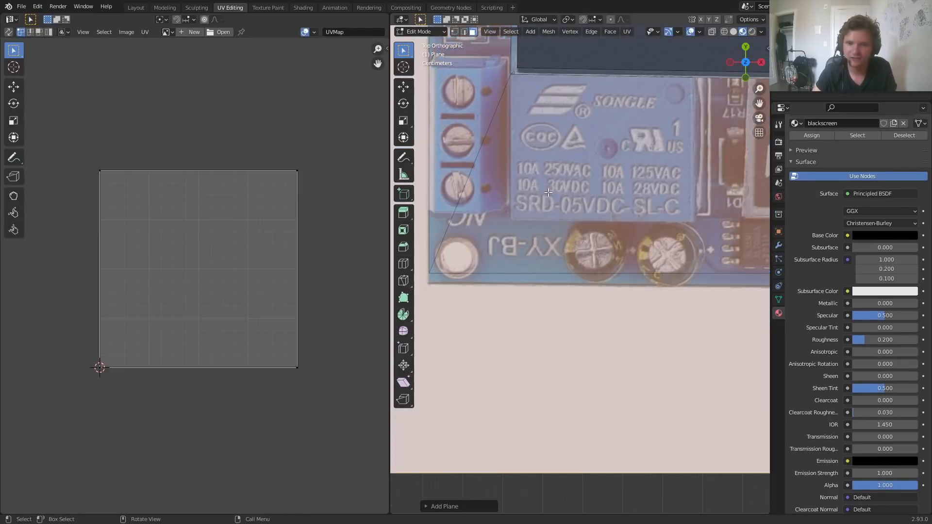
- Shrink the new plane and move it towards the STOP button
scroll(579, 209, down, 5)
key(s)
click(671, 213)
key(g)
click(579, 272)
key(s)
click(661, 190)
- Refine the plane's scale and position until it covers the square body of the STOP button
scroll(631, 204, up, 9)
key(s)
click(615, 214)
key(s)
click(577, 210)
key(g)
click(594, 200)
key(s)
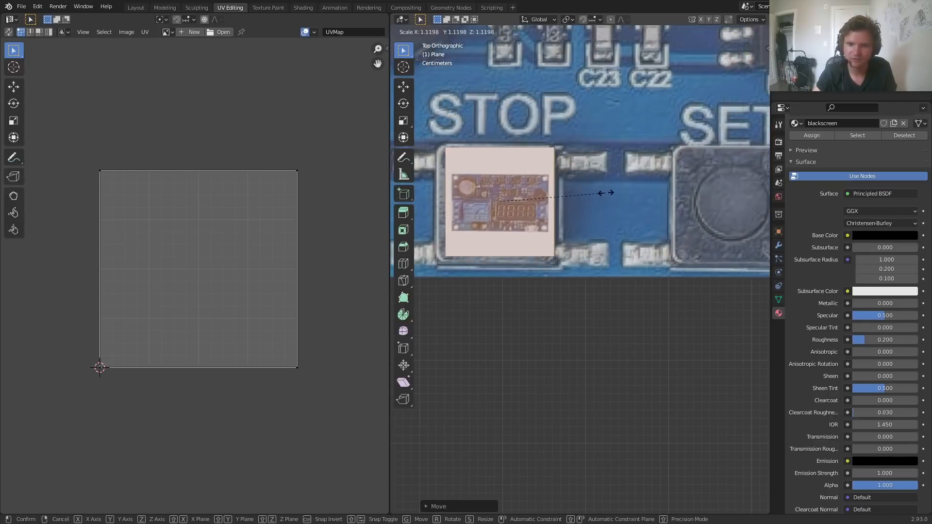
click(617, 190)
key(z)
key(Escape)
shift+middle_drag(461, 170, 498, 192)
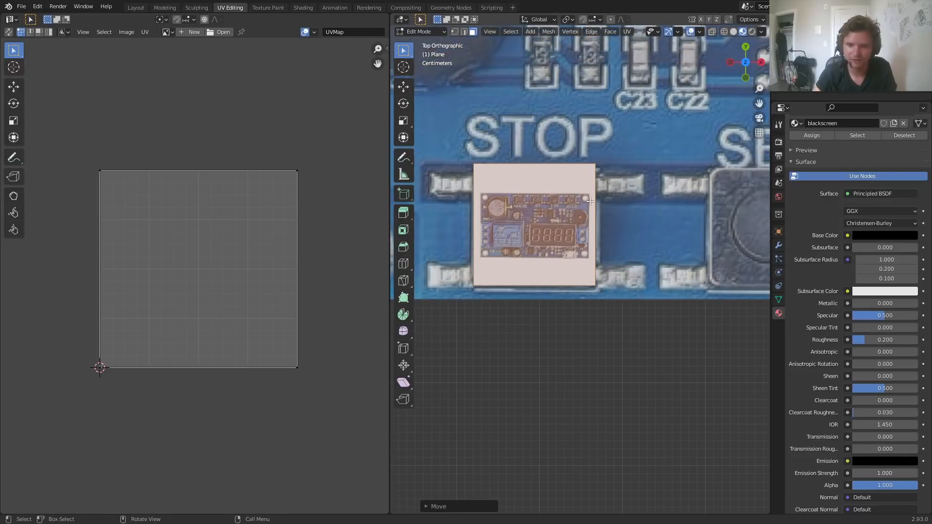
- Round the plane's four corners with a vertex bevel about 0.024 m wide and 5 segments, and select its face
scroll(591, 201, up, 1)
key(ctrl+b)
key(v)
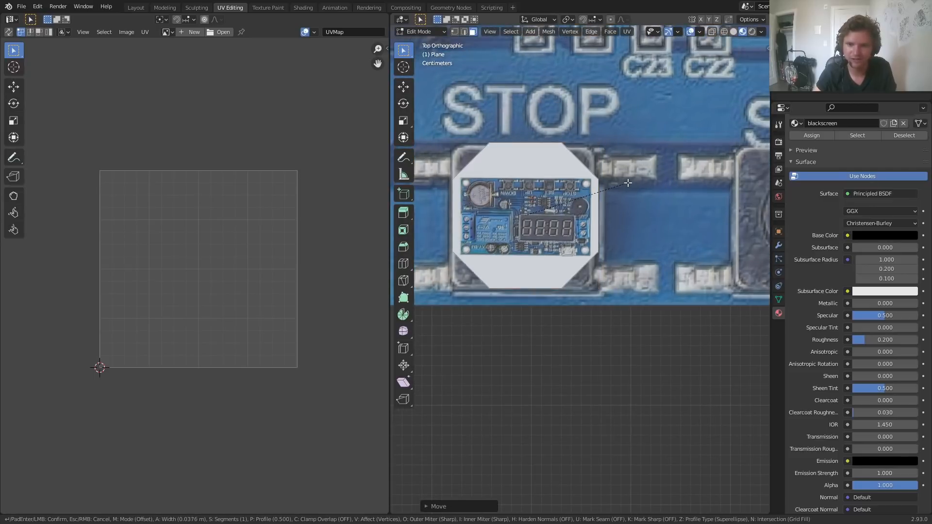
scroll(632, 183, up, 7)
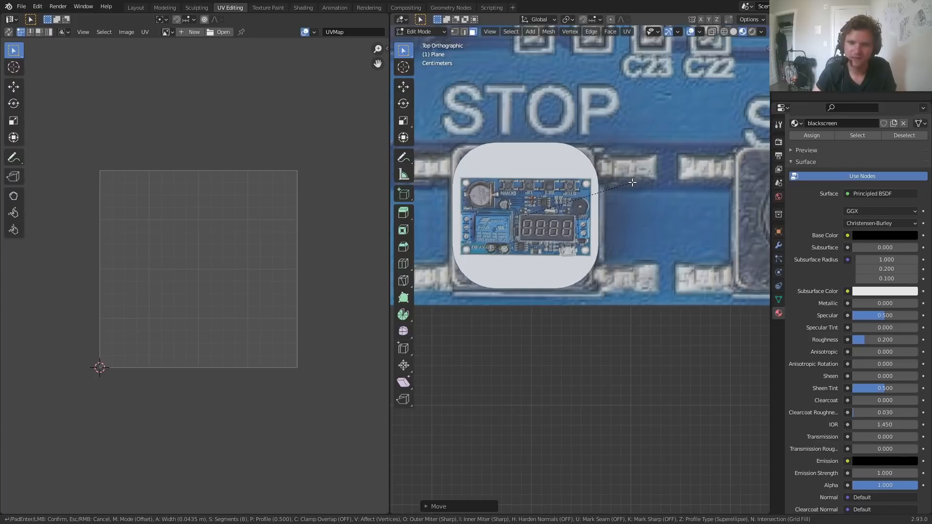
scroll(617, 187, down, 3)
scroll(617, 188, up, 2)
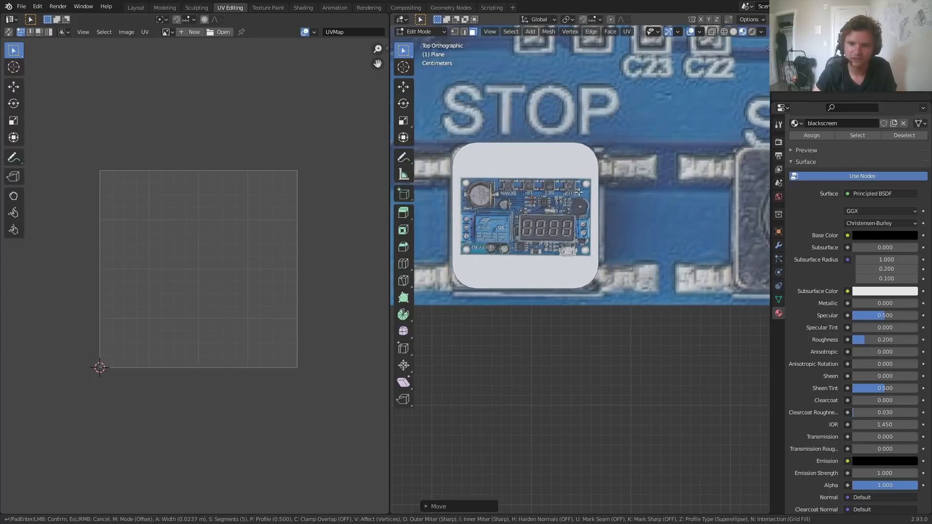
click(529, 200)
click(530, 199)
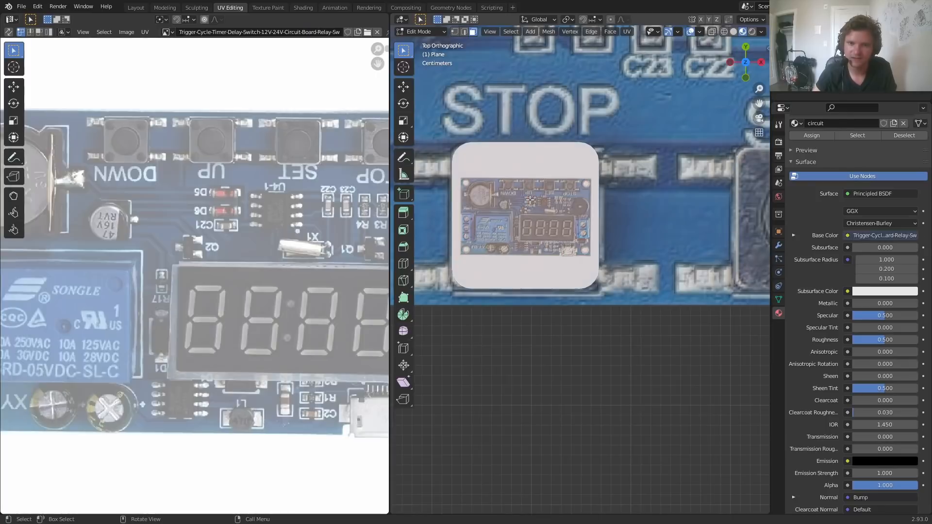
- Extrude the rounded button plane upward about 0.012 m and bevel its upper edge
key(g)
click(530, 203)
middle_drag(530, 203, 624, 165)
key(e)
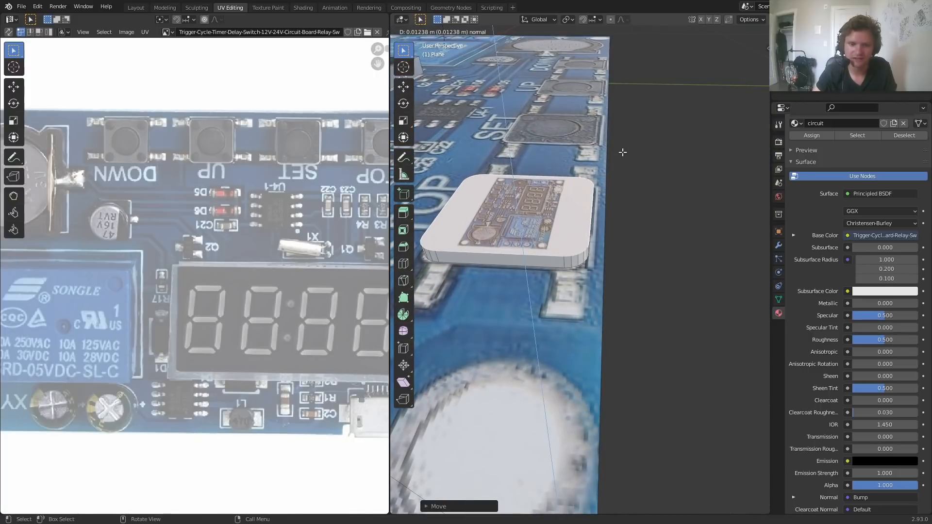
click(623, 152)
key(ctrl+b)
click(658, 151)
middle_drag(659, 151, 581, 169)
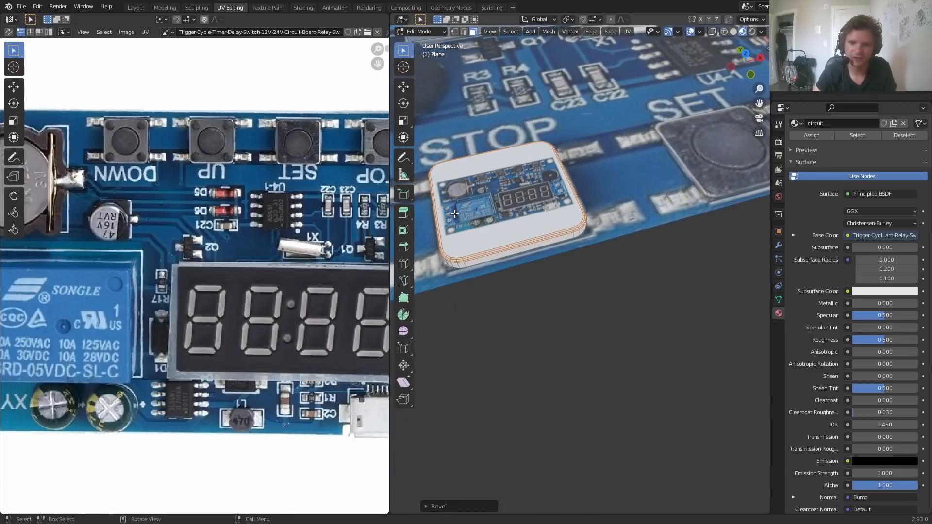
- Select the whole linked button piece and unwrap it in top view with Project from View
click(746, 53)
key(ctrl+l)
key(u)
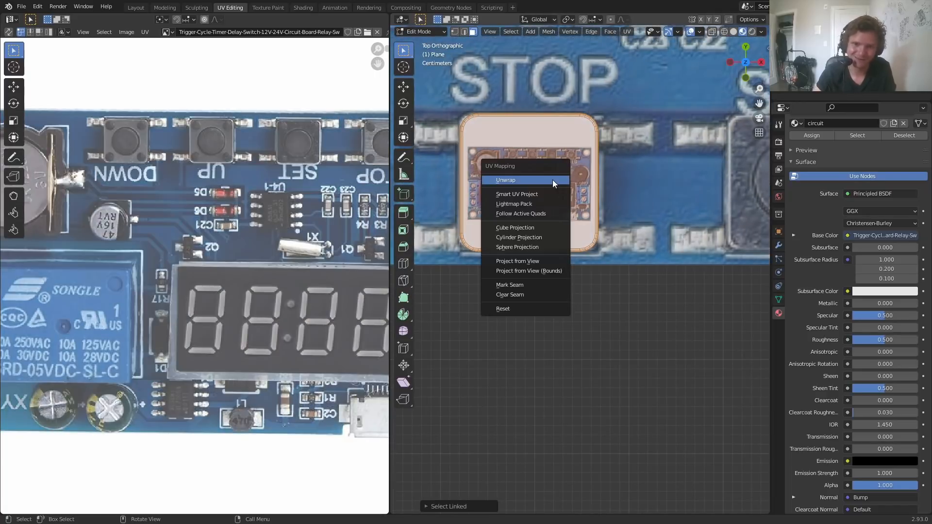
click(527, 260)
- Shrink the STOP button piece's UV island and move it roughly over the STOP button in the board photo
key(g)
click(318, 255)
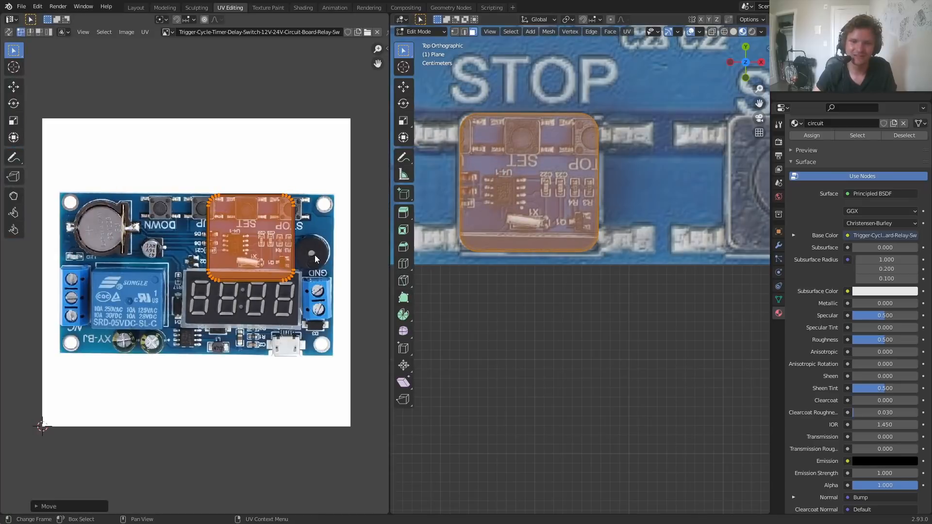
scroll(316, 252, up, 4)
middle_drag(316, 251, 116, 330)
key(s)
click(184, 273)
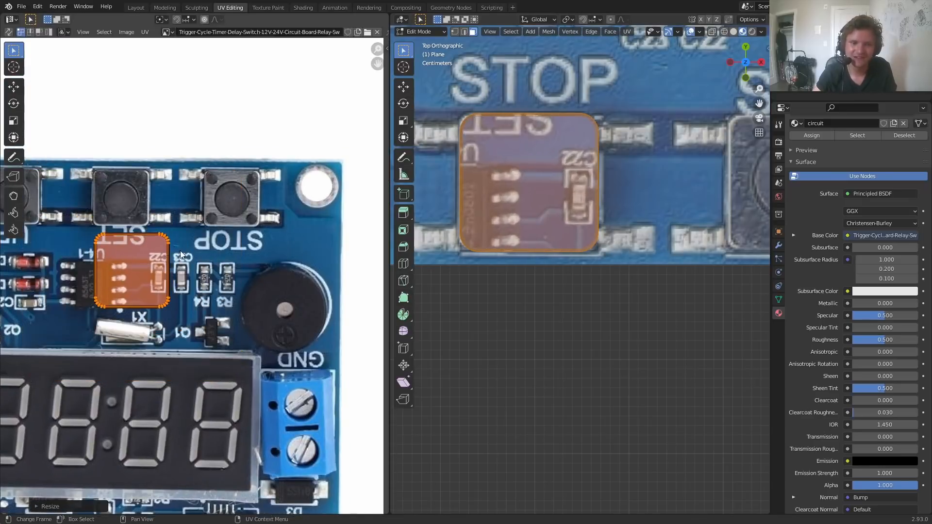
key(g)
click(277, 216)
- Refine the UV island's scale and position until it matches the STOP button's square body in the photo, and check the textured model
scroll(262, 223, up, 5)
middle_drag(262, 223, 162, 391)
scroll(241, 331, down, 2)
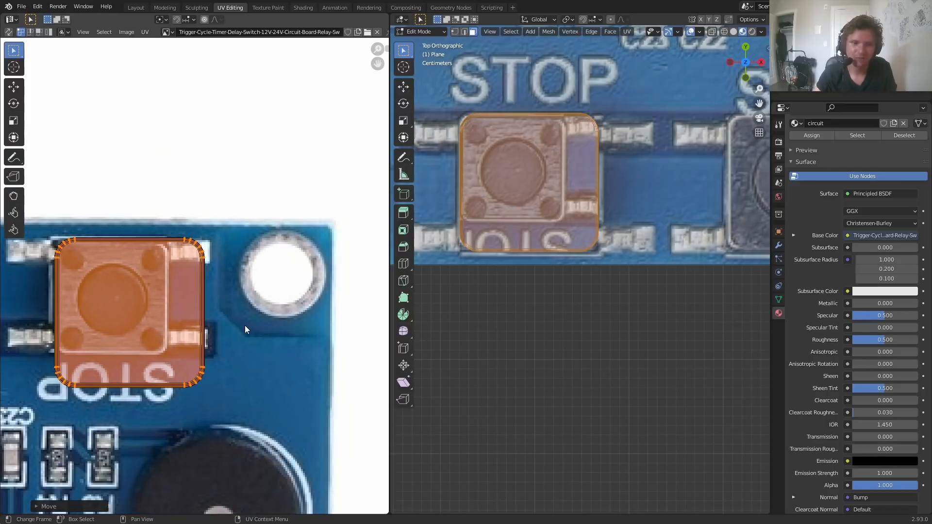
key(s)
click(212, 310)
key(g)
click(196, 295)
key(s)
click(217, 283)
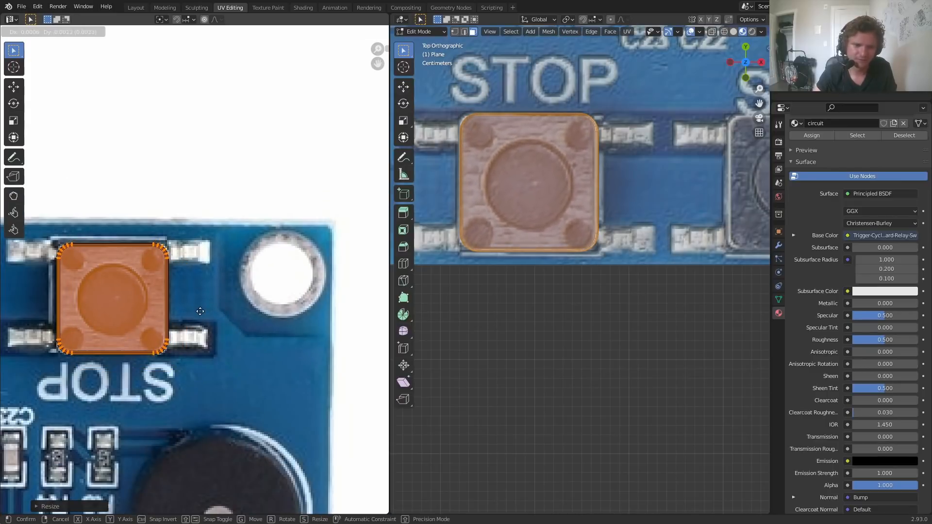
key(Tab)
scroll(529, 195, down, 3)
middle_drag(534, 194, 529, 232)
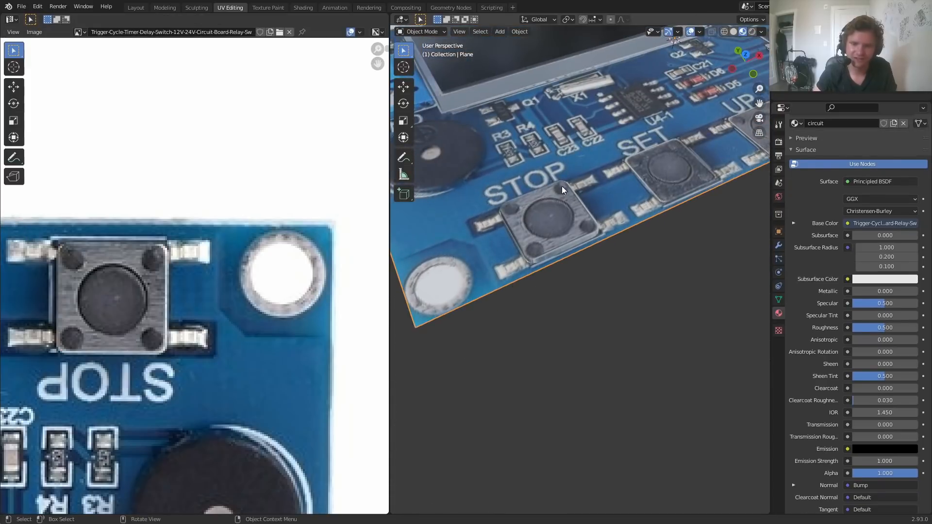
- Duplicate the STOP button piece in top view and place the copy over the SET button
key(Tab)
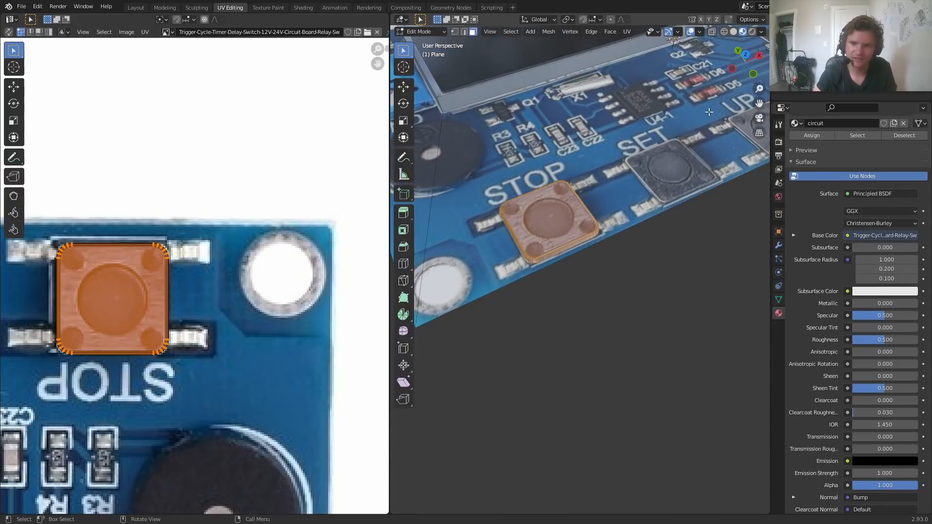
click(747, 56)
shift+middle_drag(712, 199, 545, 221)
scroll(544, 221, down, 3)
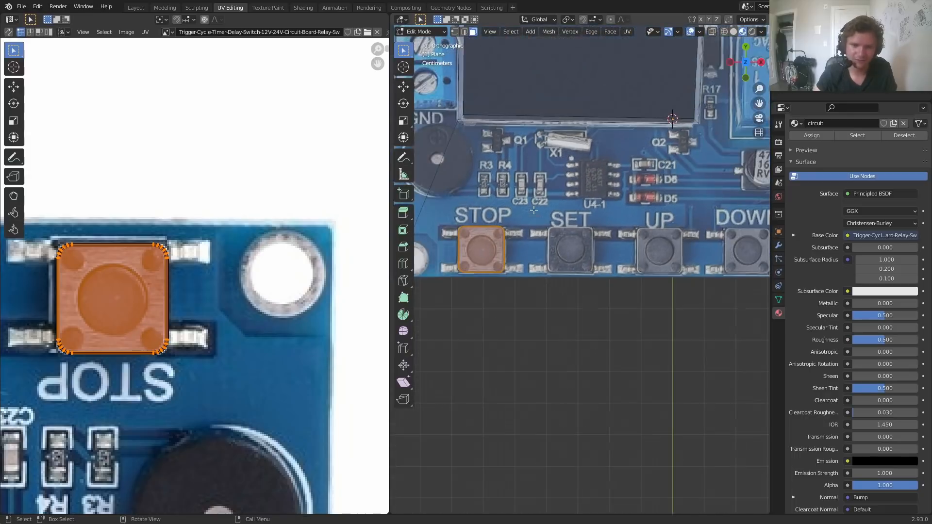
scroll(553, 212, up, 2)
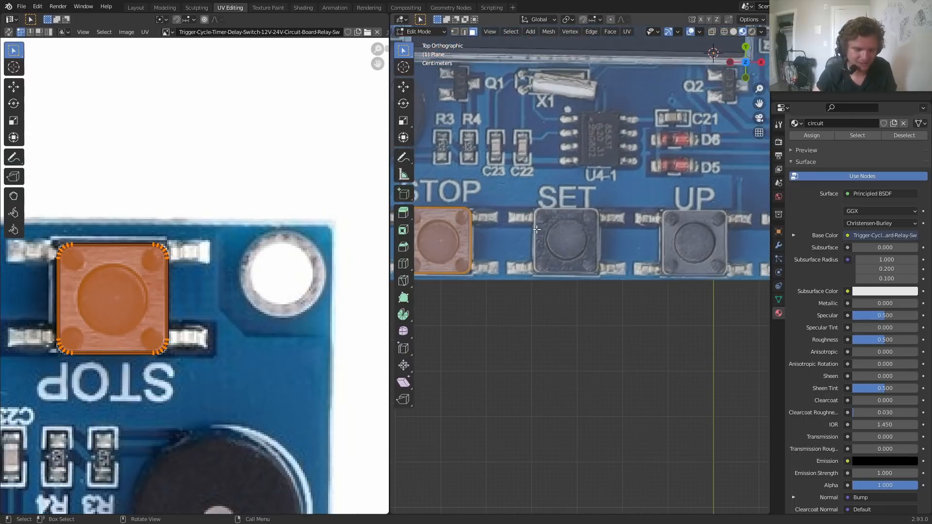
key(shift+d)
click(666, 231)
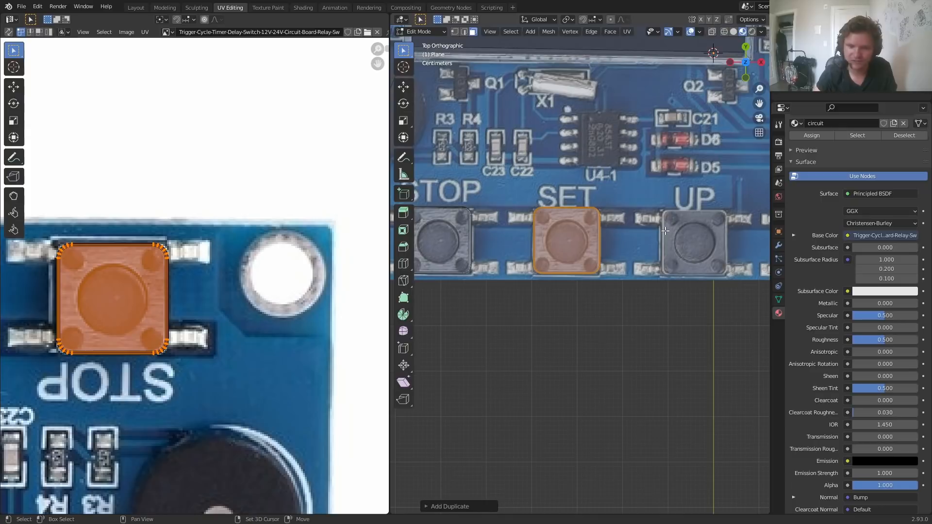
- Duplicate the button piece along X onto the UP button, and again along X onto the DOWN button
key(g)
key(x)
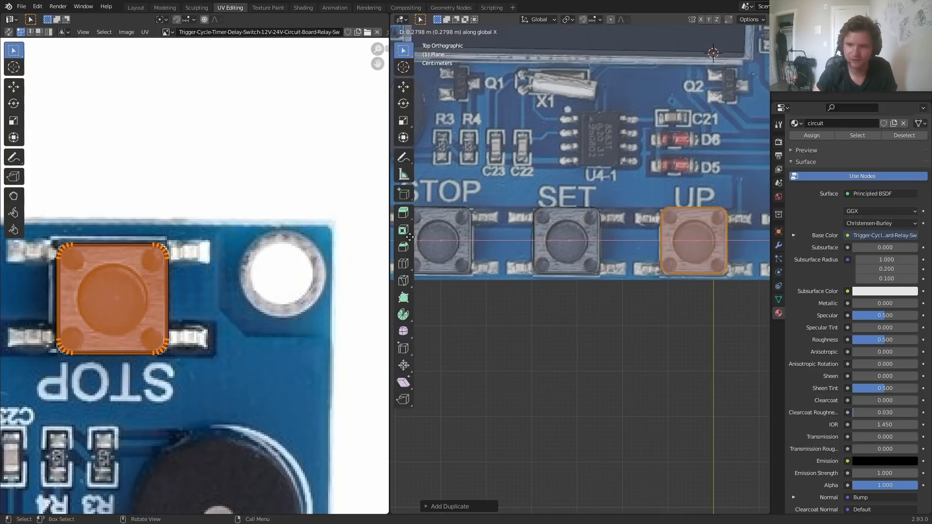
click(413, 238)
shift+middle_drag(542, 223, 367, 244)
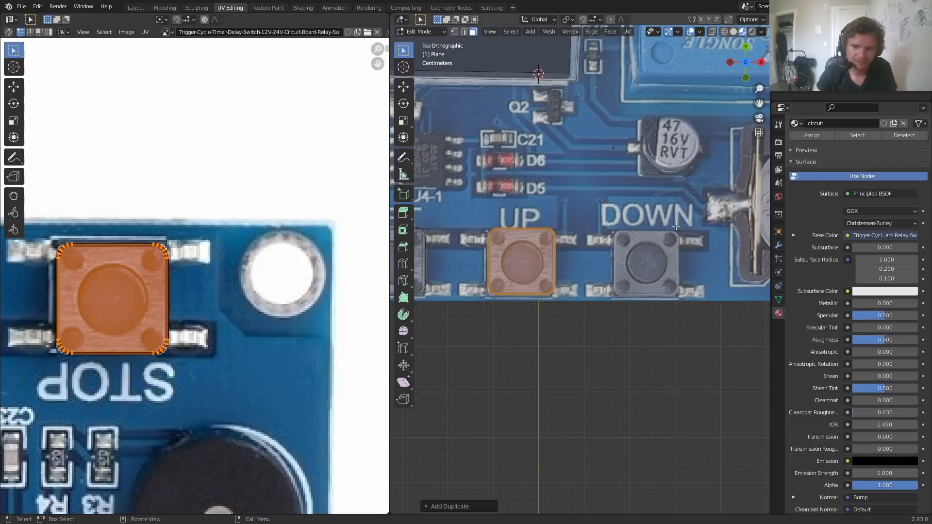
key(g)
key(x)
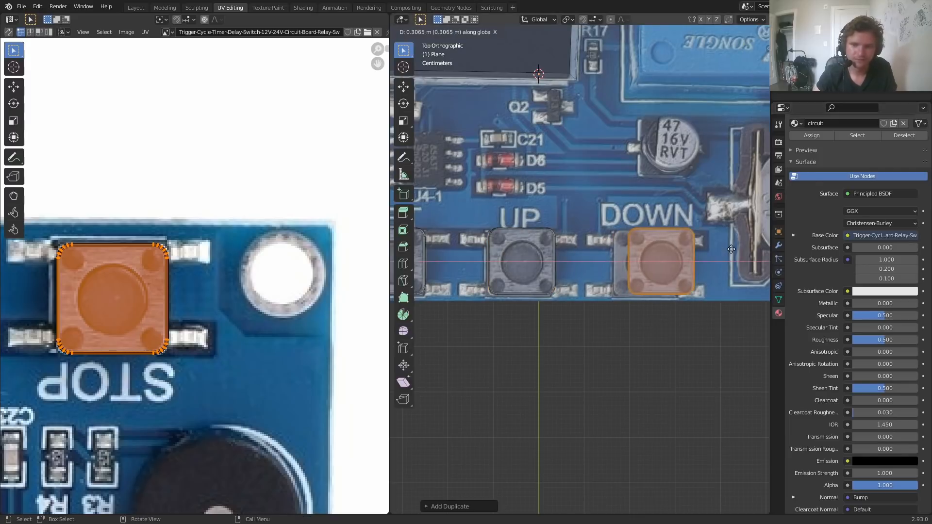
click(716, 251)
- Select the whole linked piece at the SET button and move its UV island onto the SET button in the photo
scroll(626, 258, down, 3)
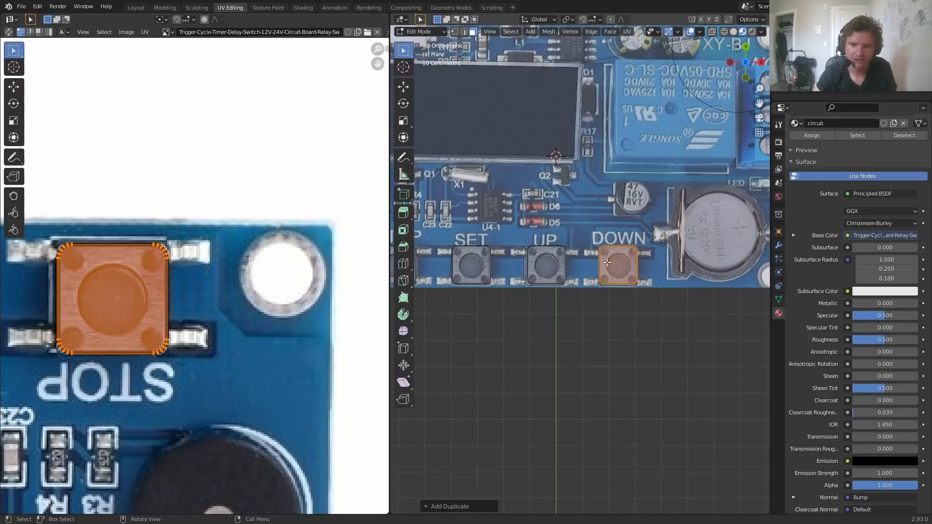
shift+middle_drag(481, 270, 602, 264)
scroll(602, 265, up, 1)
scroll(603, 265, up, 2)
click(637, 354)
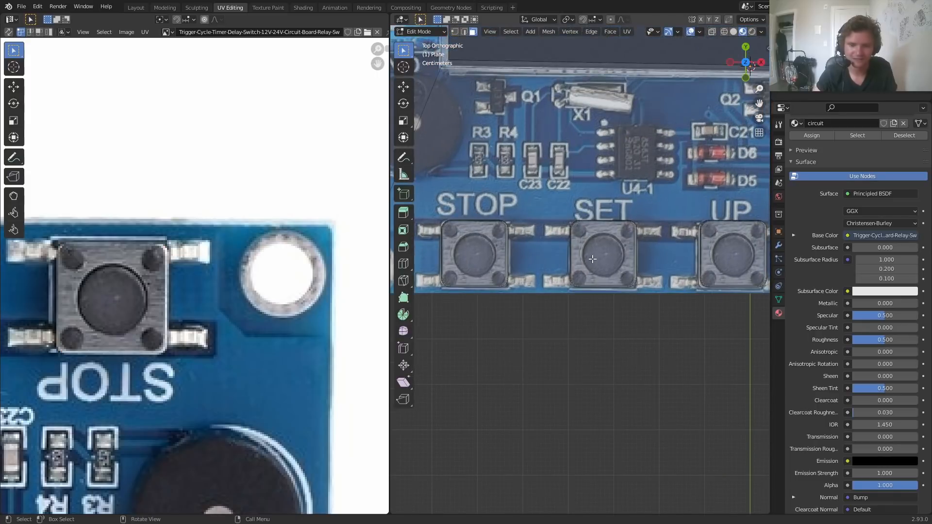
key(l)
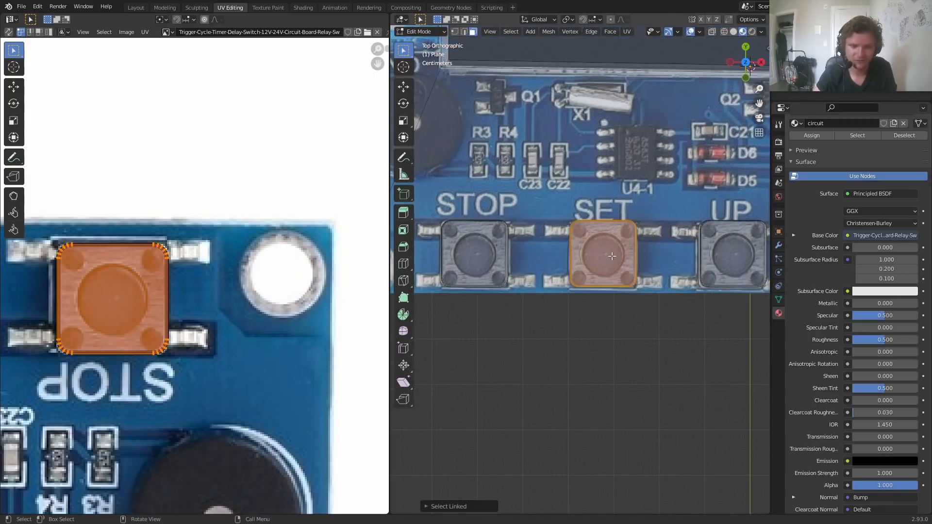
scroll(192, 297, down, 3)
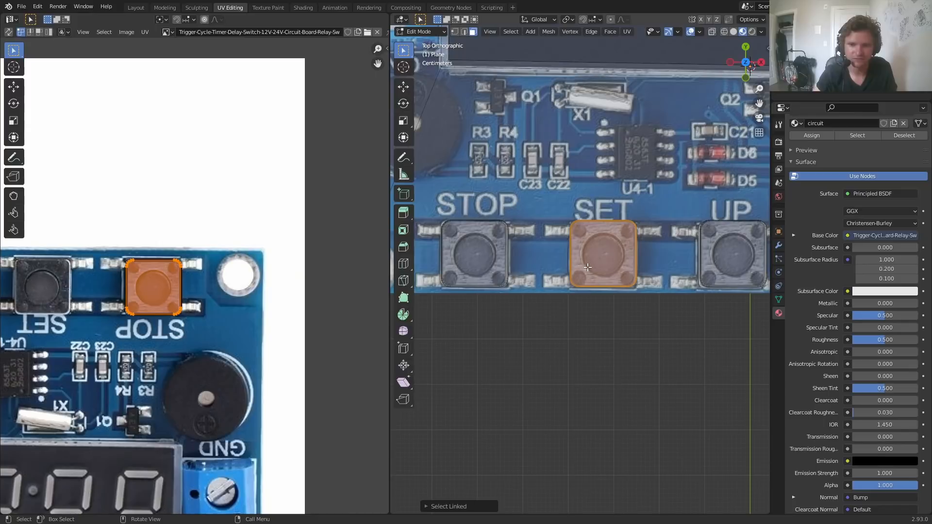
click(539, 367)
key(l)
key(l)
click(579, 305)
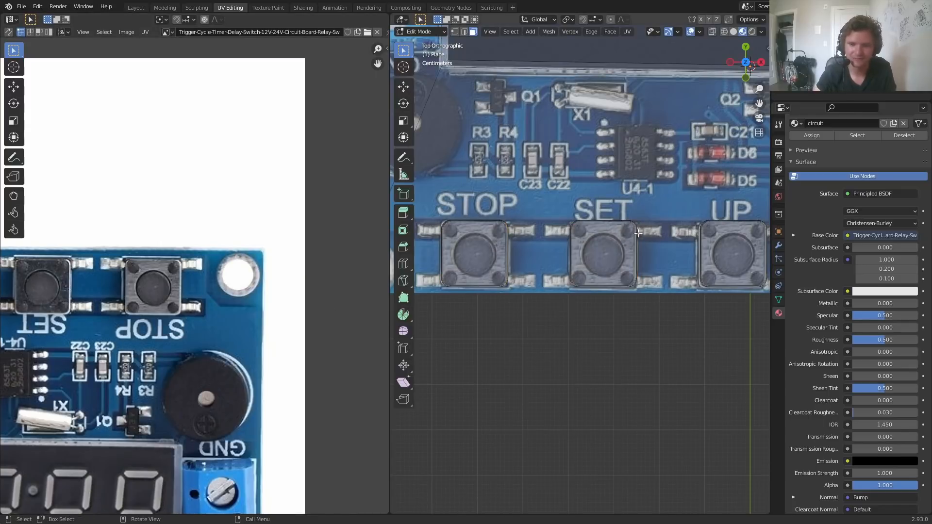
key(l)
scroll(235, 271, down, 2)
key(g)
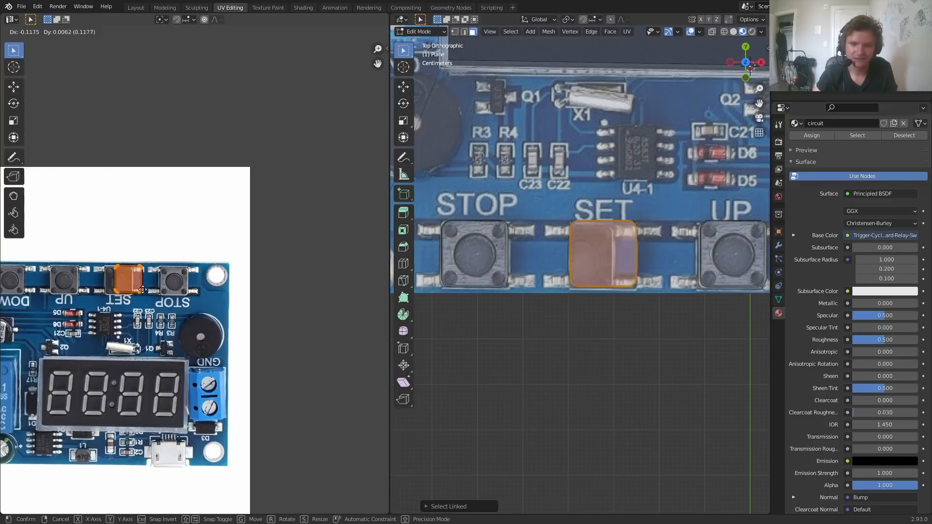
click(144, 287)
- Fine-tune the UV island's position so it lines up with the SET button's square edges
scroll(143, 286, up, 6)
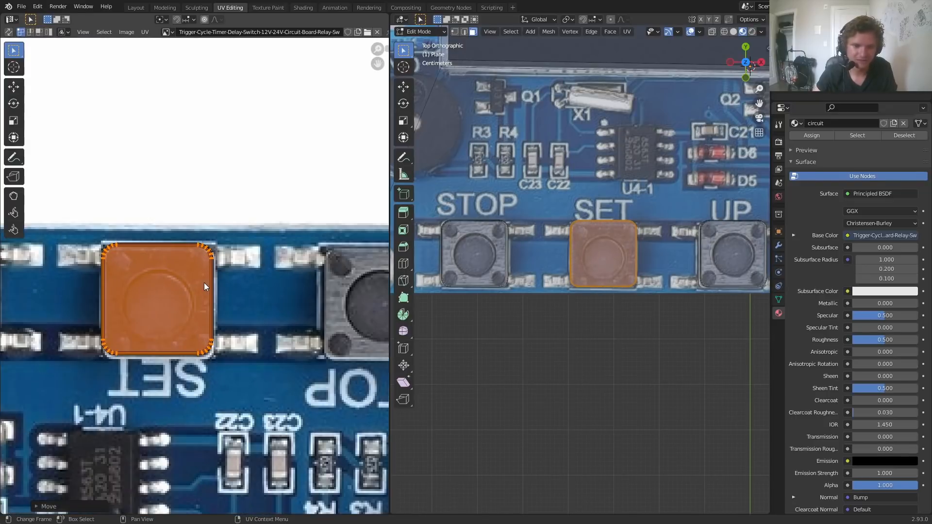
key(g)
click(202, 297)
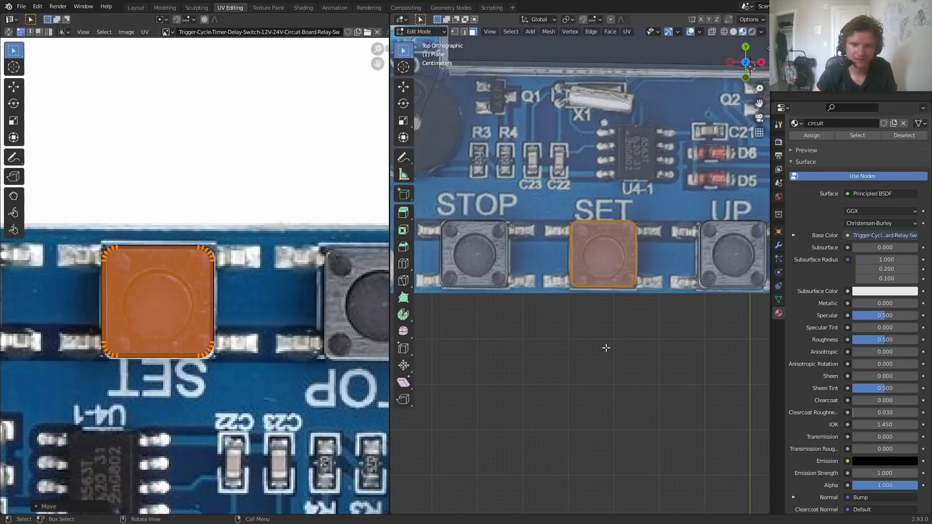
- Select the whole linked piece at the UP button and move its UV island onto the UP button in the photo
click(597, 345)
scroll(626, 328, down, 2)
key(l)
scroll(198, 333, down, 2)
scroll(197, 332, down, 3)
key(g)
click(88, 316)
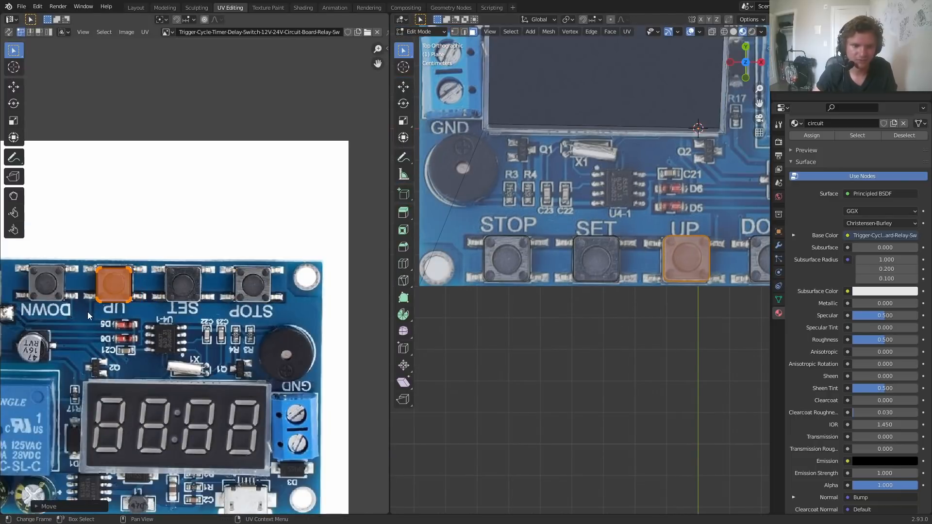
- Fine-tune the UV island's position so it fits the UP button's square body in the photo
middle_drag(136, 276, 199, 288)
scroll(201, 287, up, 7)
key(g)
click(209, 292)
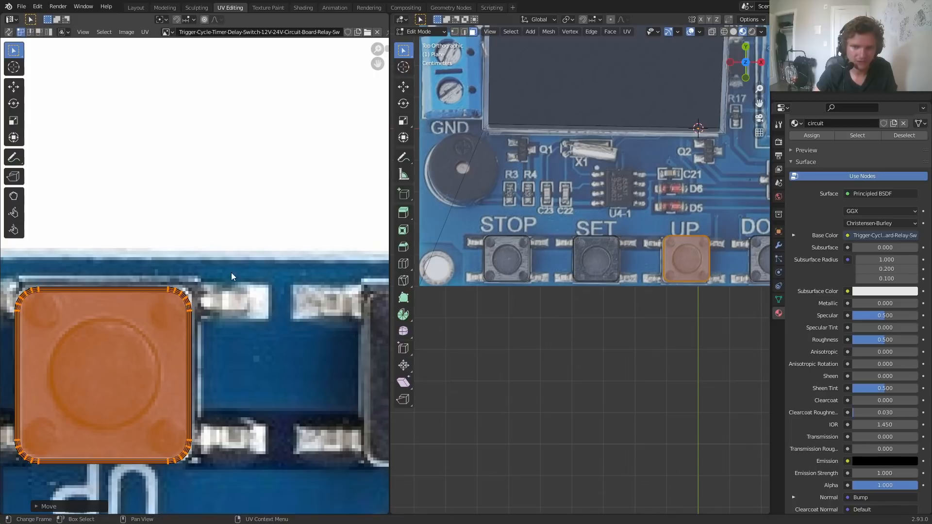
key(r)
key(Escape)
- Try to cut an outline around the round cap on the STOP button's upper face with the Knife tool
key(Tab)
middle_drag(566, 280, 643, 177)
scroll(508, 302, up, 4)
key(Tab)
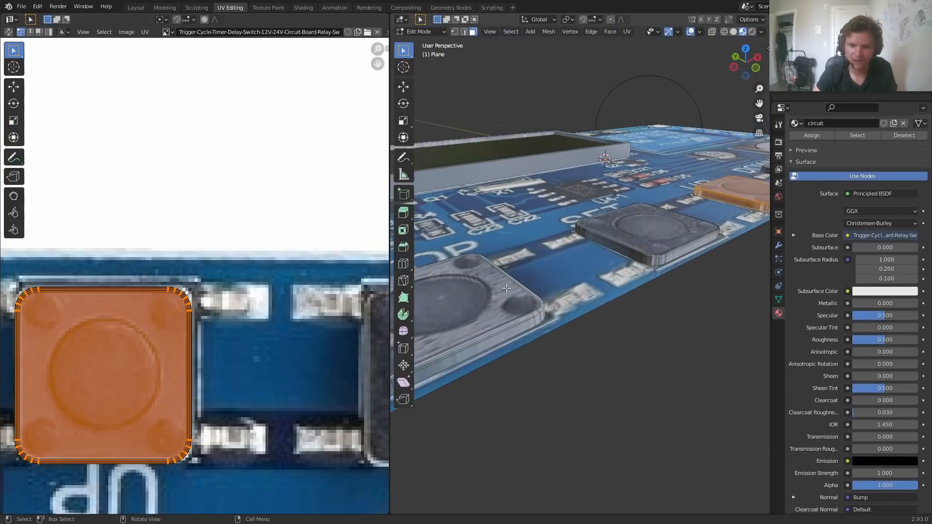
scroll(507, 288, up, 6)
key(k)
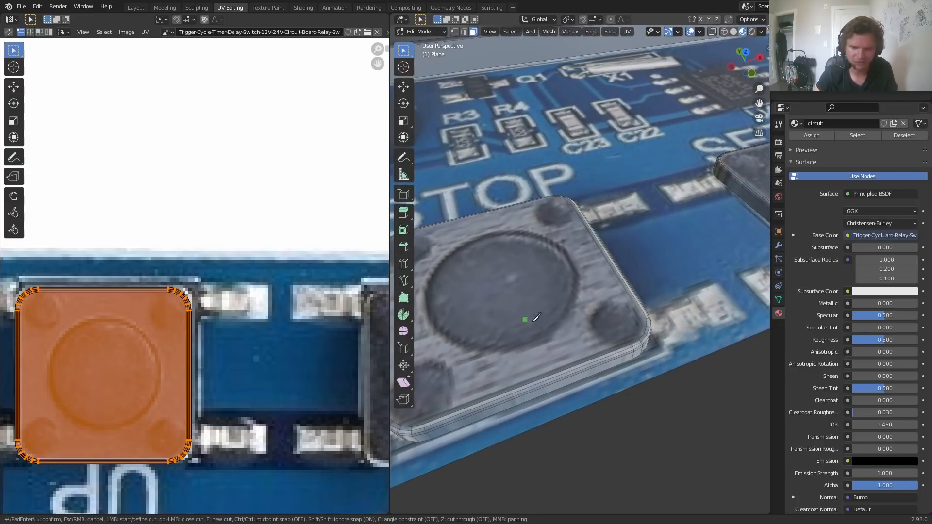
middle_drag(523, 316, 608, 330)
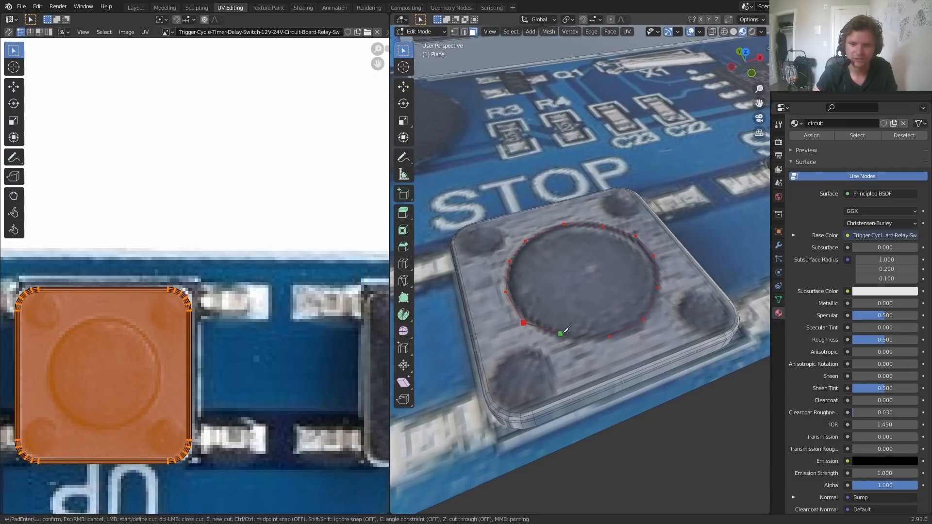
key(Return)
- Try to extrude the outlined cap face of the STOP button upward about 0.004 m
click(570, 263)
key(e)
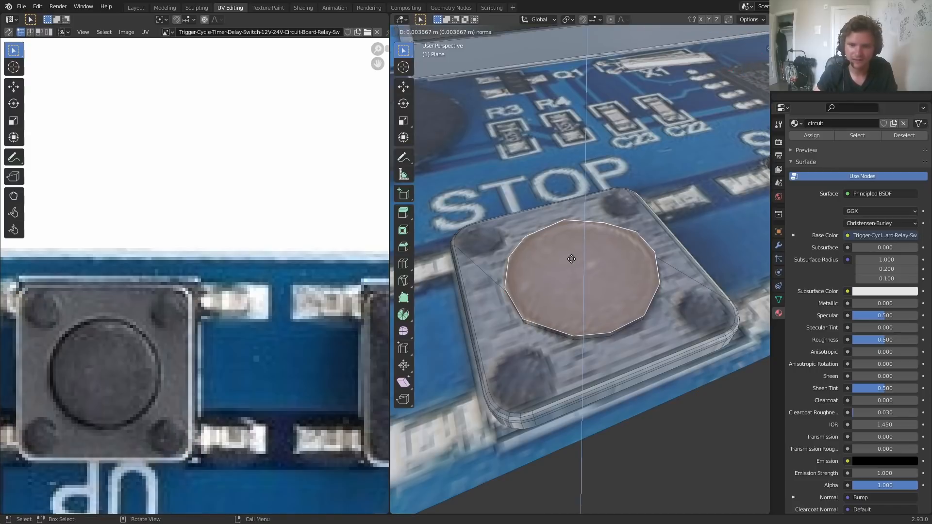
click(574, 257)
- Undo the cap extrusion and the knife cut on the STOP button
scroll(579, 282, down, 8)
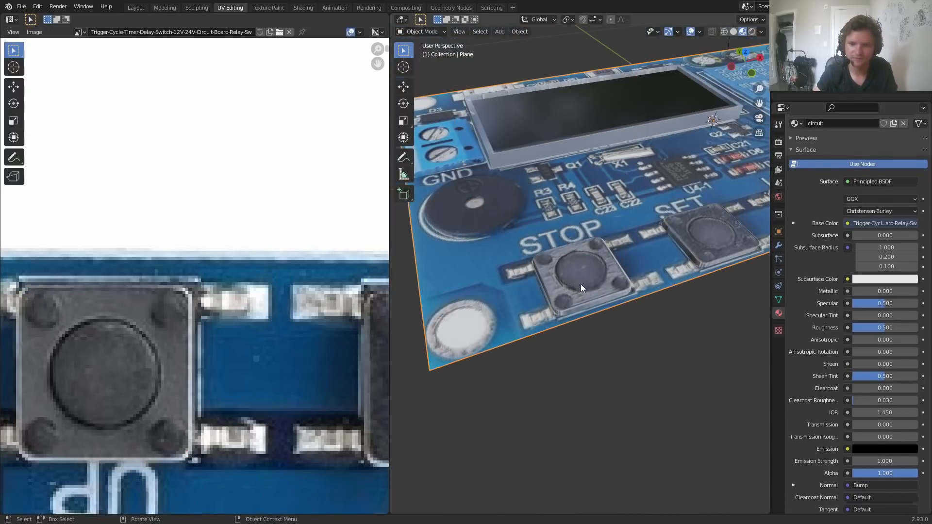
key(Tab)
key(Tab)
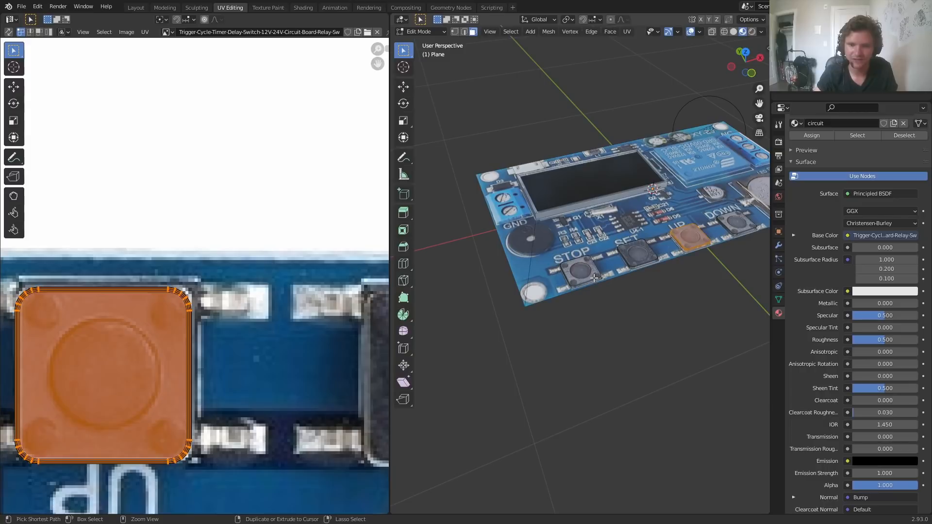
key(Tab)
- Inspect the textured buttons on the board and save the project file
scroll(622, 288, up, 2)
scroll(631, 272, down, 4)
middle_drag(633, 268, 614, 274)
scroll(619, 262, up, 5)
key(ctrl+s)
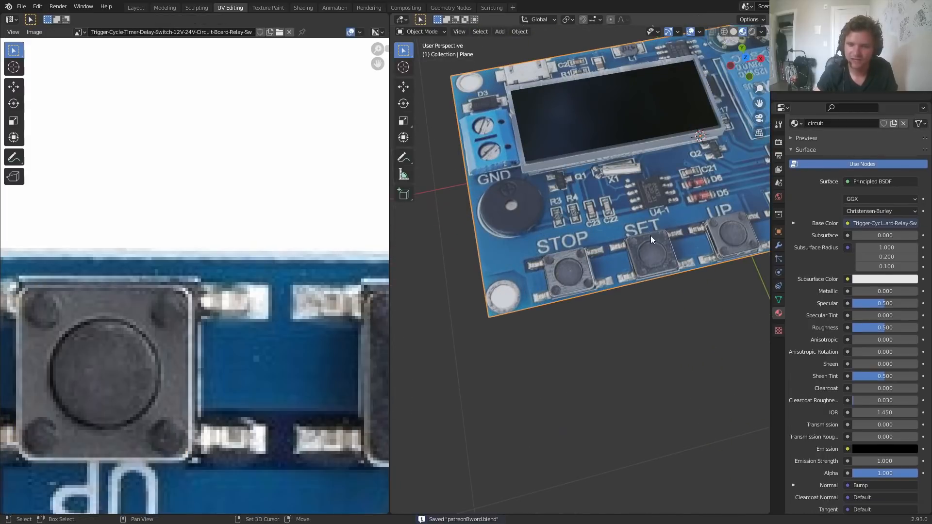
- Add a cylinder to the circuit board mesh in Edit Mode
shift+middle_drag(651, 235, 620, 258)
scroll(736, 81, down, 4)
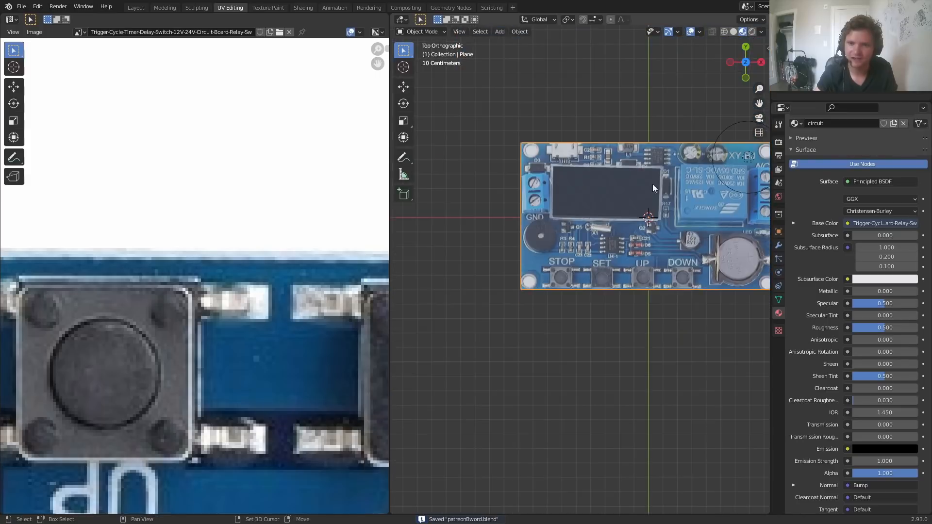
shift+middle_drag(740, 246, 637, 223)
scroll(649, 228, up, 3)
key(shift+a)
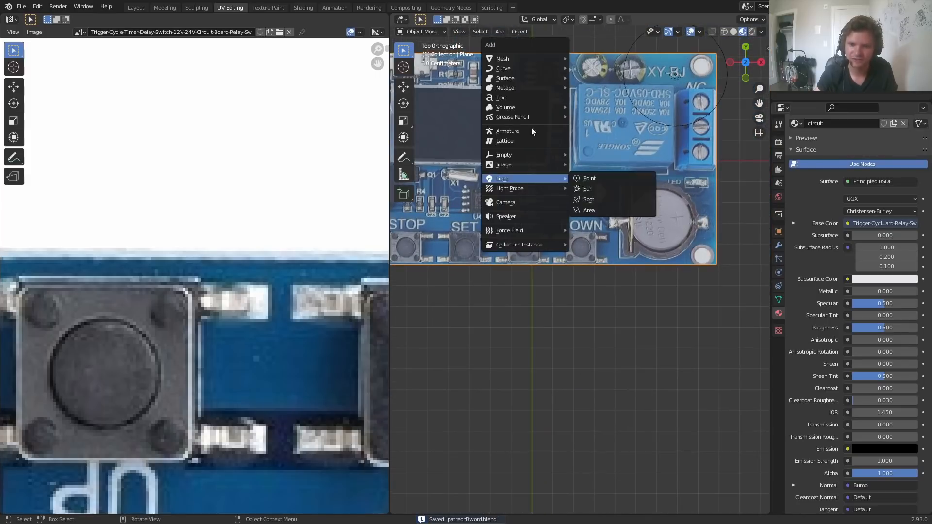
mouse_move(523, 71)
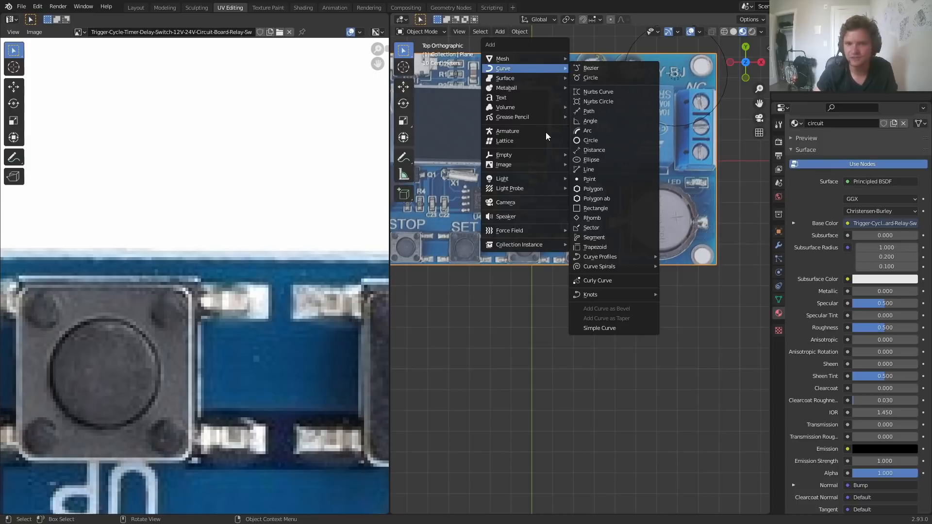
key(Tab)
key(alt+a)
key(shift+a)
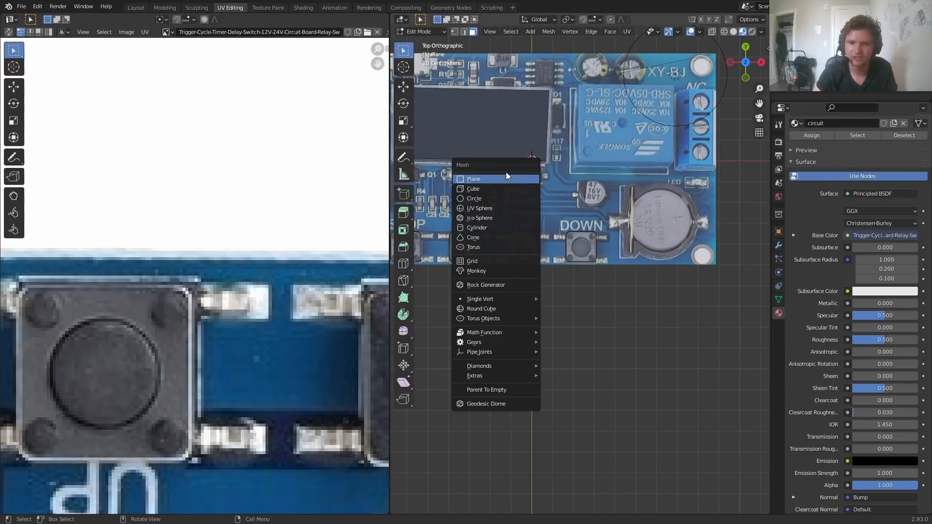
click(493, 227)
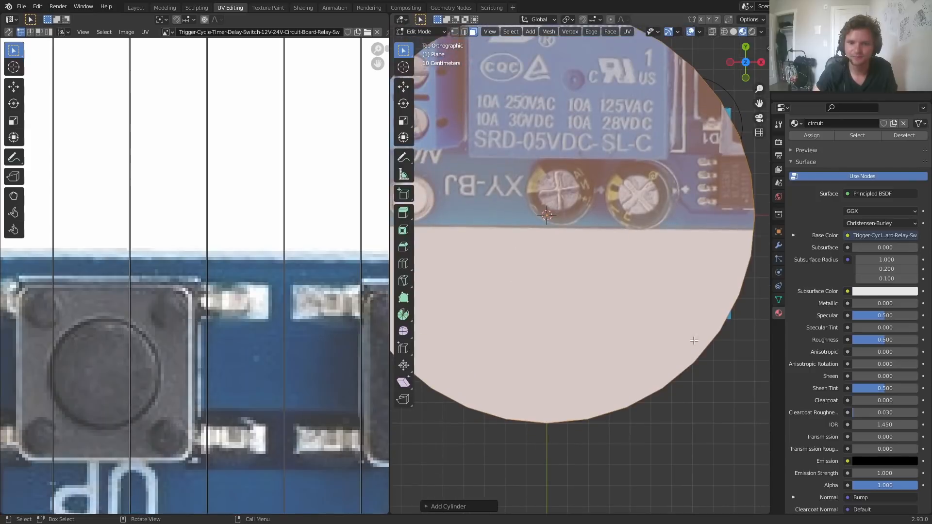
- Scale the cylinder down and place it over the round capacitor above the DOWN label, matching its diameter
key(s)
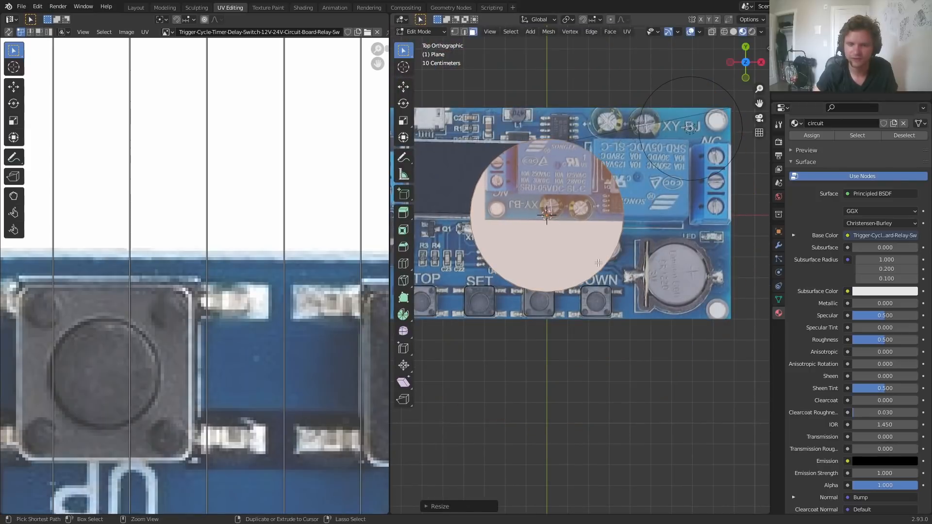
right_click(732, 395)
key(s)
click(564, 236)
scroll(559, 231, up, 4)
key(g)
click(682, 273)
shift+middle_drag(681, 272, 616, 279)
scroll(616, 279, up, 4)
key(s)
click(668, 293)
key(g)
click(593, 251)
key(g)
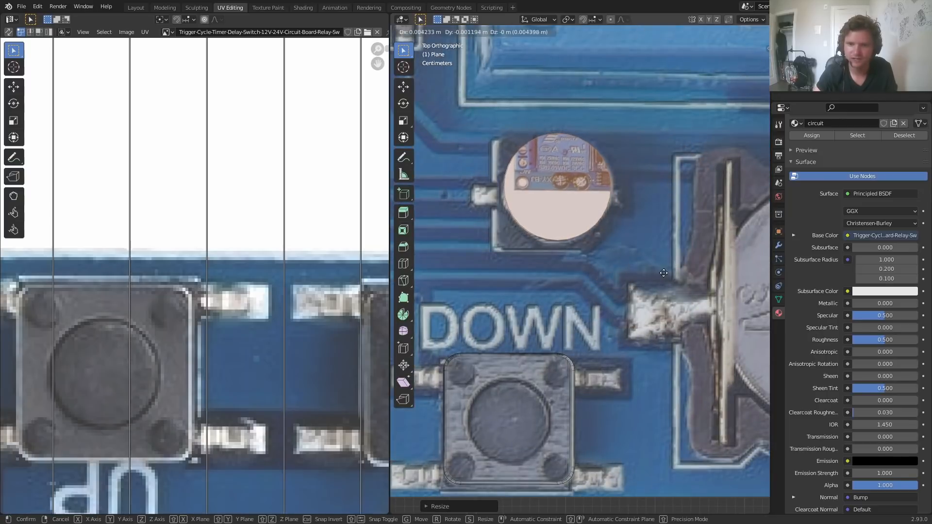
click(595, 249)
- Delete the bottom face of the capacitor cylinder
middle_drag(594, 248, 564, 309)
click(564, 309)
key(x)
click(563, 308)
- Raise the cylinder's open lower edge toward the board along Z and lower its top face to shorten the capacitor body
key(2)
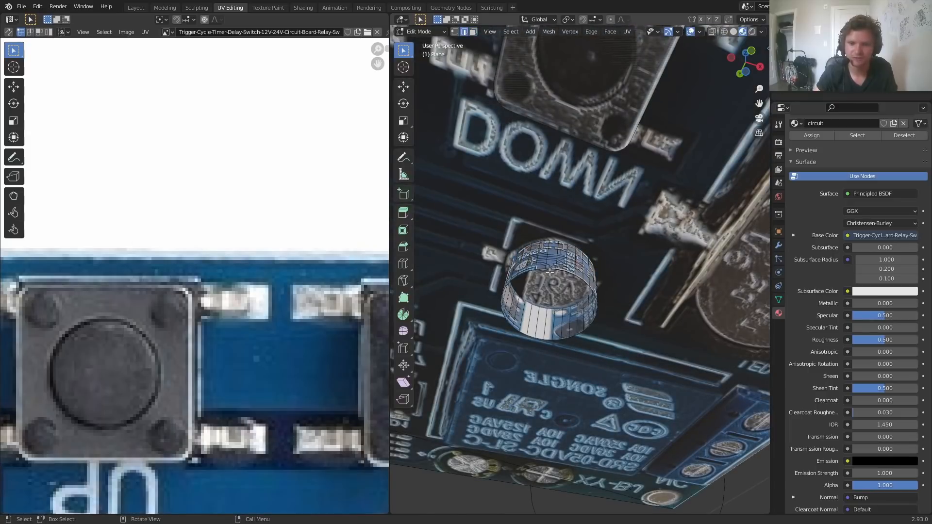
key(g)
key(z)
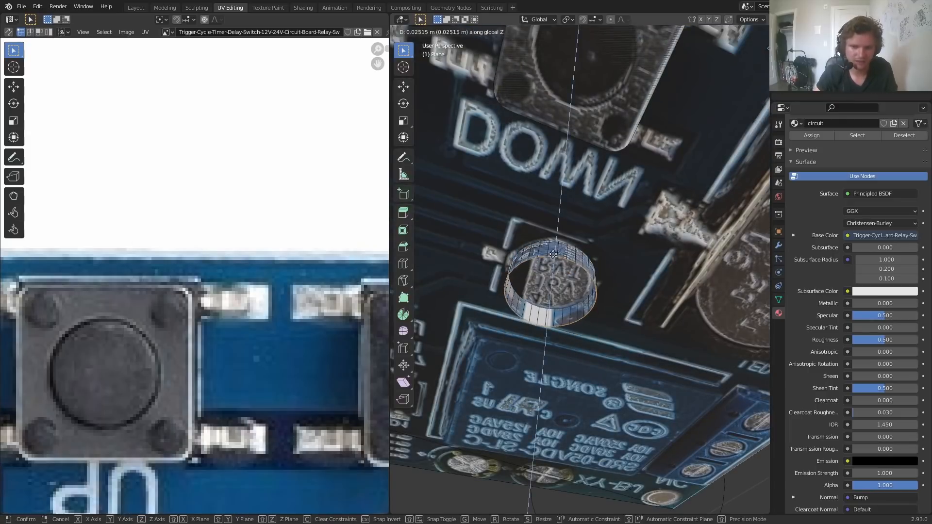
click(553, 248)
middle_drag(552, 249, 547, 219)
key(g)
key(z)
right_click(547, 225)
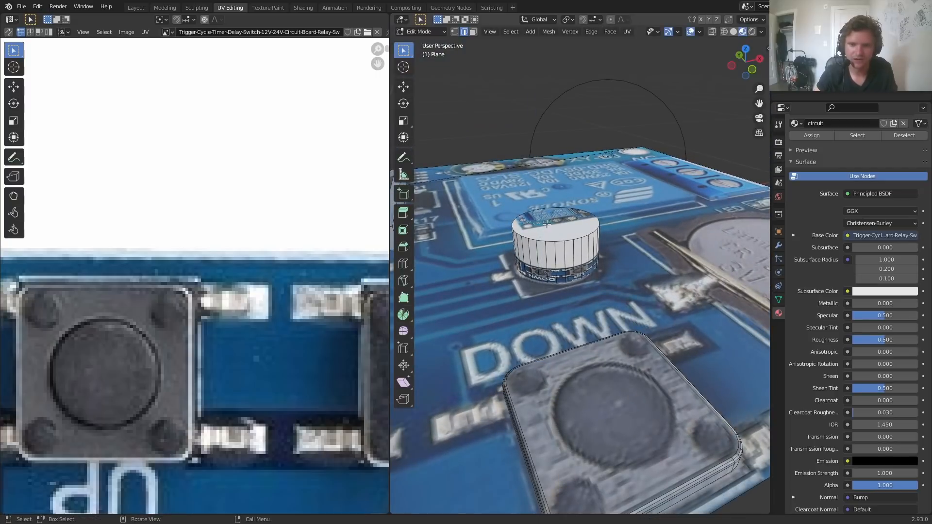
key(g)
key(z)
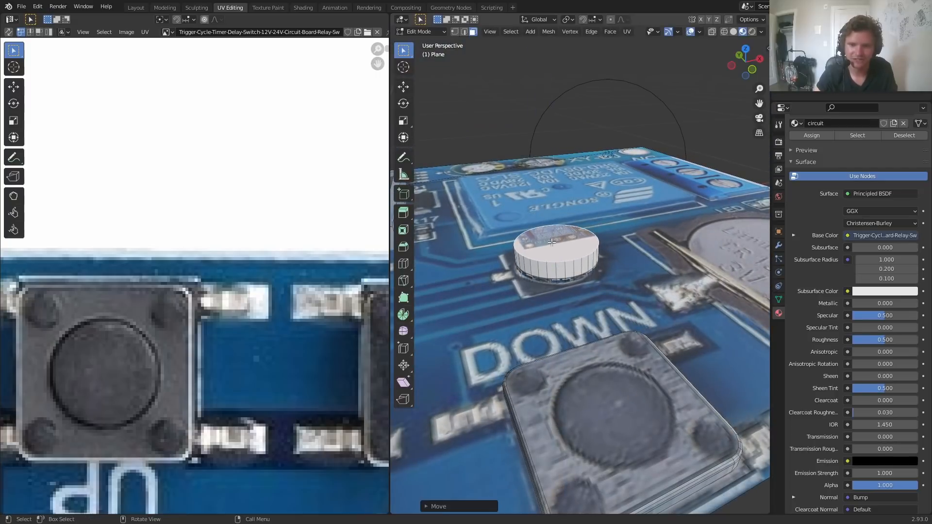
click(552, 243)
- Bevel the capacitor's top rim into a rounded edge with several segments
middle_drag(552, 242, 554, 233)
key(ctrl+b)
click(637, 250)
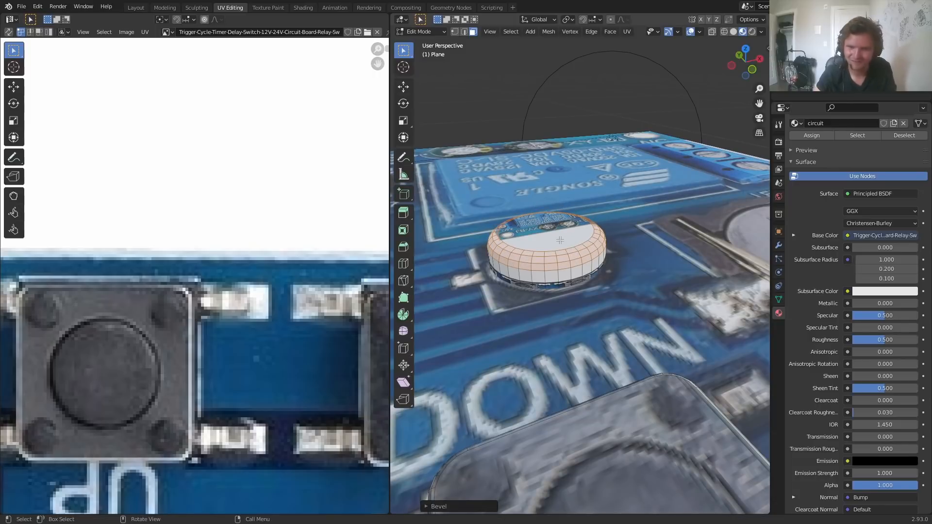
- Select the whole capacitor cylinder and project its UVs from the top view
key(l)
click(742, 54)
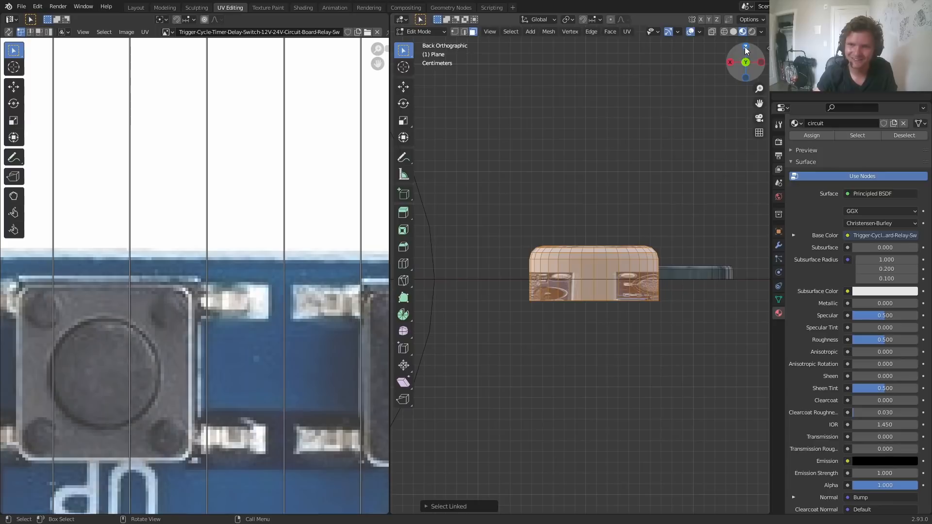
click(745, 47)
key(u)
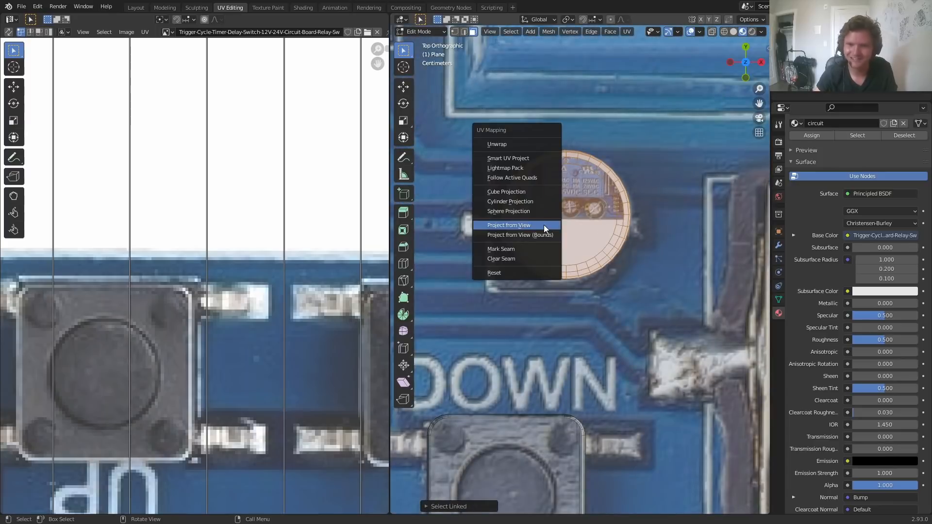
click(543, 225)
scroll(220, 330, down, 8)
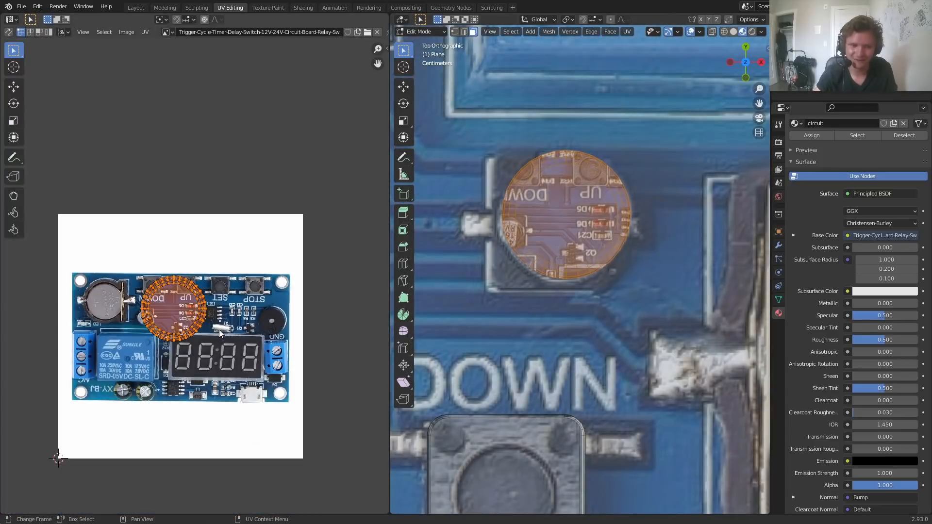
- Shrink the capacitor's UV island and move it onto the RVT capacitor in the board photo
scroll(220, 331, up, 4)
key(s)
click(218, 348)
middle_drag(217, 348, 304, 310)
key(s)
click(261, 301)
key(g)
click(197, 322)
- Fine-tune the UV island's size and position to fit the capacitor's round 47 16V RVT top in the photo
scroll(194, 323, up, 4)
middle_drag(187, 373, 230, 272)
scroll(230, 272, up, 2)
scroll(230, 272, up, 1)
middle_drag(162, 358, 253, 247)
key(g)
click(206, 261)
key(s)
click(278, 230)
key(g)
click(288, 227)
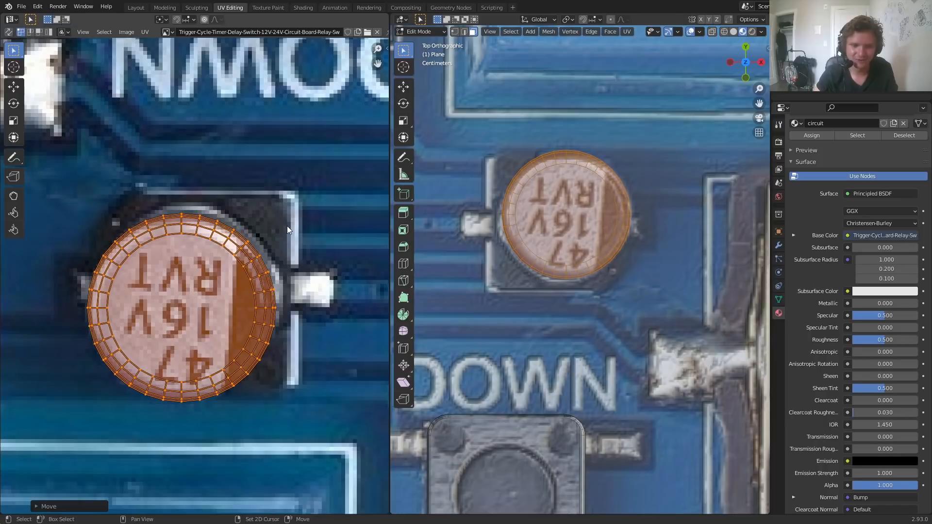
- Rotate the capacitor's texture mapping until its 47 16V RVT lettering reads upright on the board
key(Tab)
scroll(601, 235, down, 10)
scroll(573, 262, up, 5)
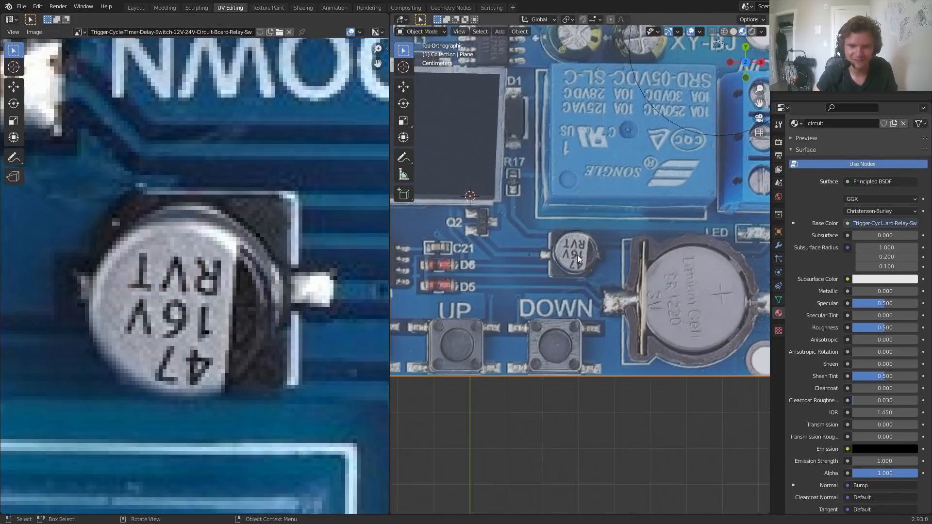
key(Tab)
key(r)
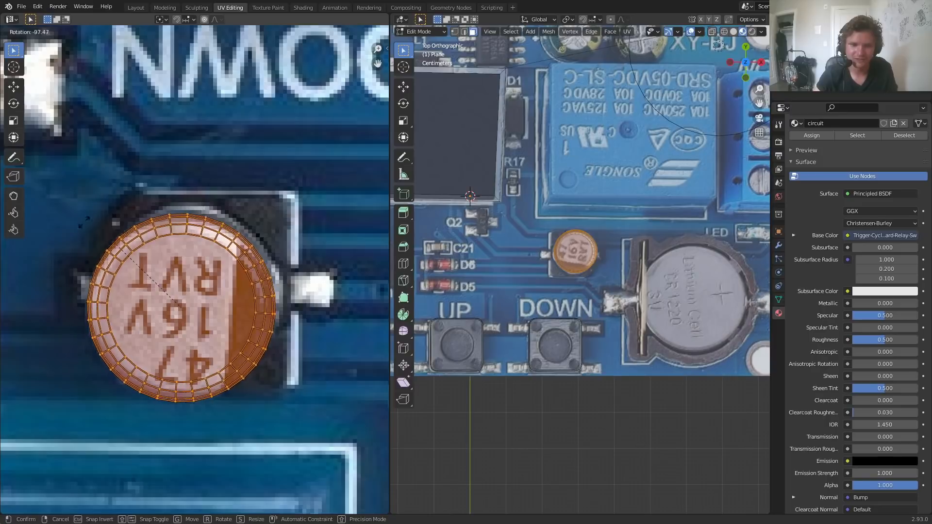
click(69, 334)
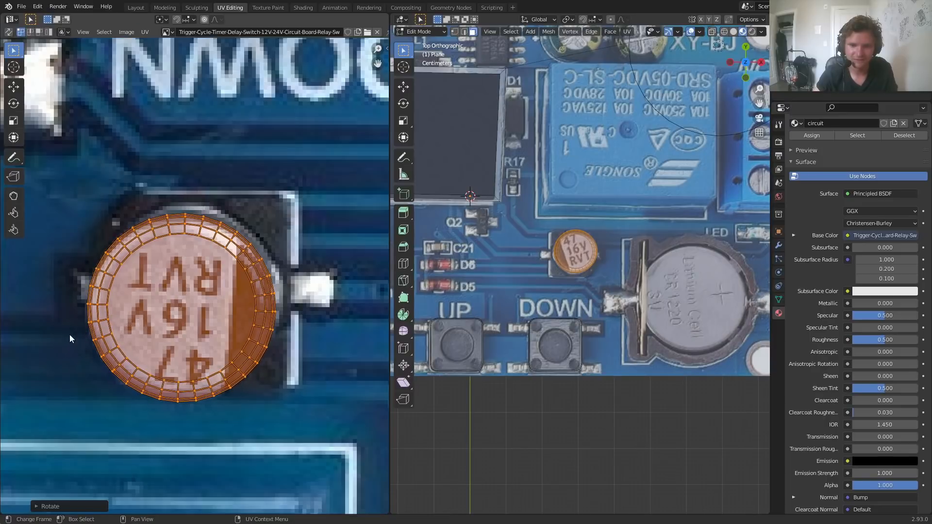
scroll(553, 246, down, 4)
key(Tab)
key(Tab)
- Duplicate the capacitor between the C2 and L1 components above the display and rotate the copy's UV island
scroll(588, 254, up, 2)
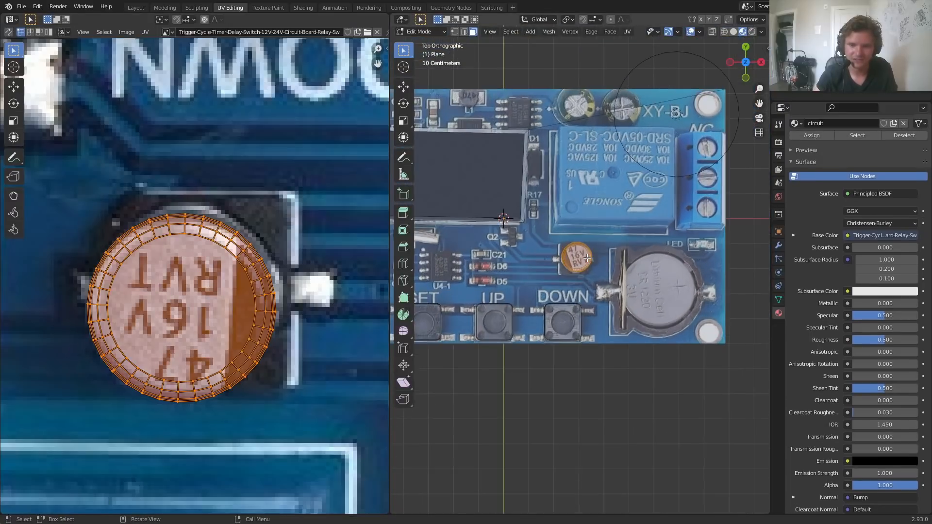
scroll(616, 283, up, 3)
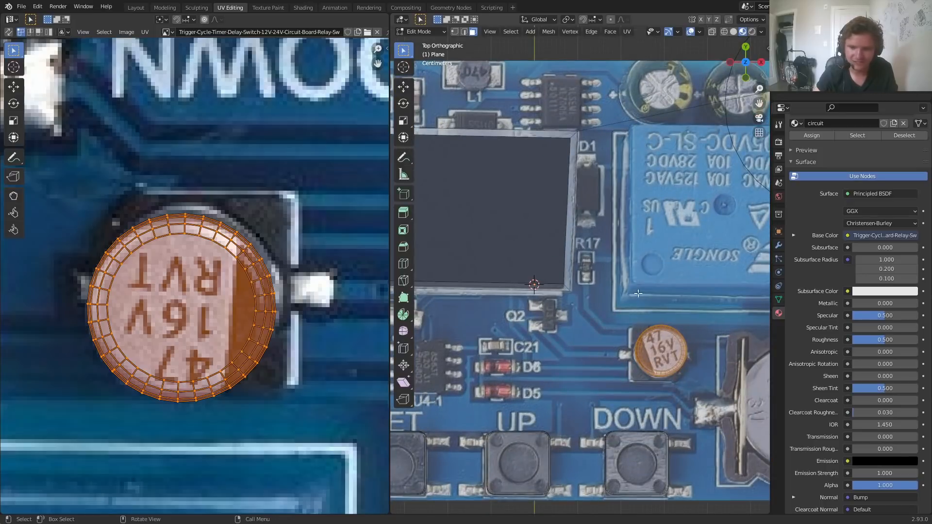
key(shift+d)
click(513, 78)
shift+middle_drag(512, 77, 640, 180)
key(g)
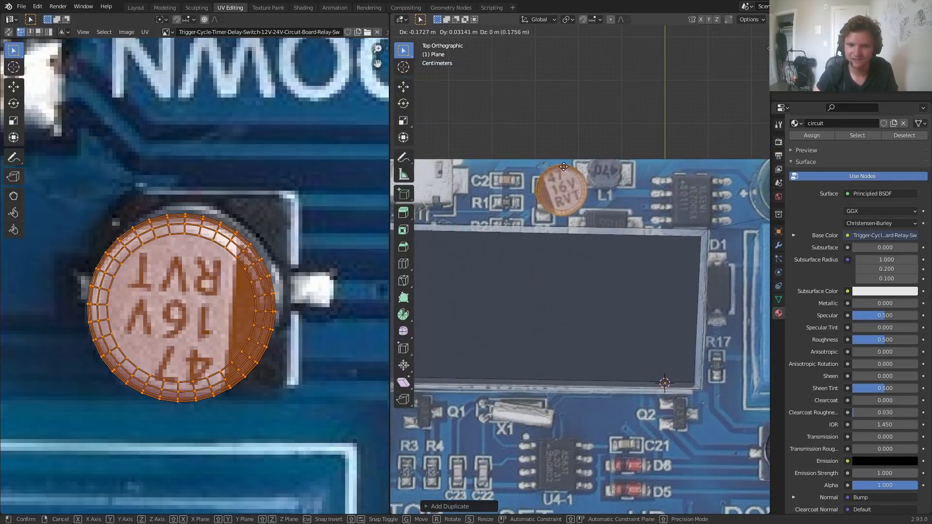
click(556, 171)
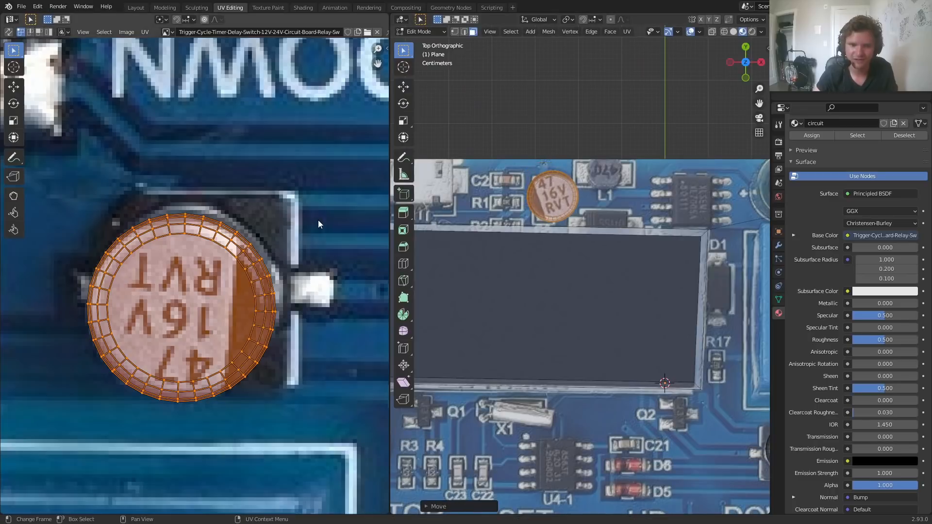
key(r)
click(307, 206)
- Duplicate the capacitor near DOWN onto the coin cell battery and enlarge the copy in X and Y only to cover it
scroll(634, 304, down, 4)
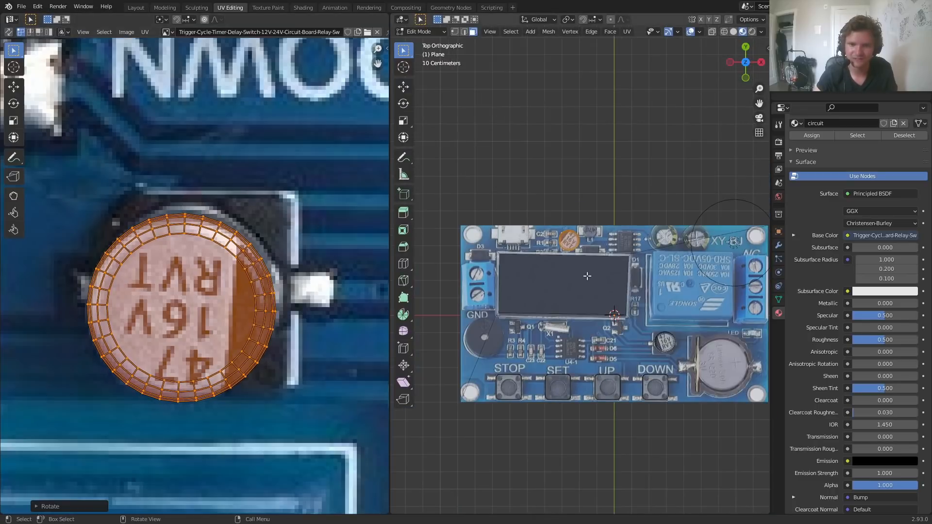
shift+middle_drag(635, 304, 552, 230)
click(612, 383)
scroll(578, 266, up, 4)
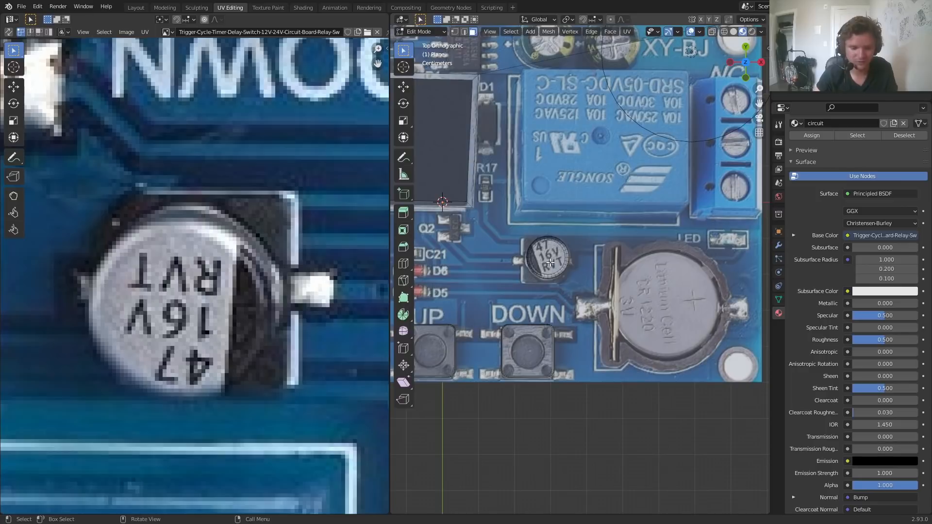
key(l)
key(shift+d)
click(679, 305)
key(s)
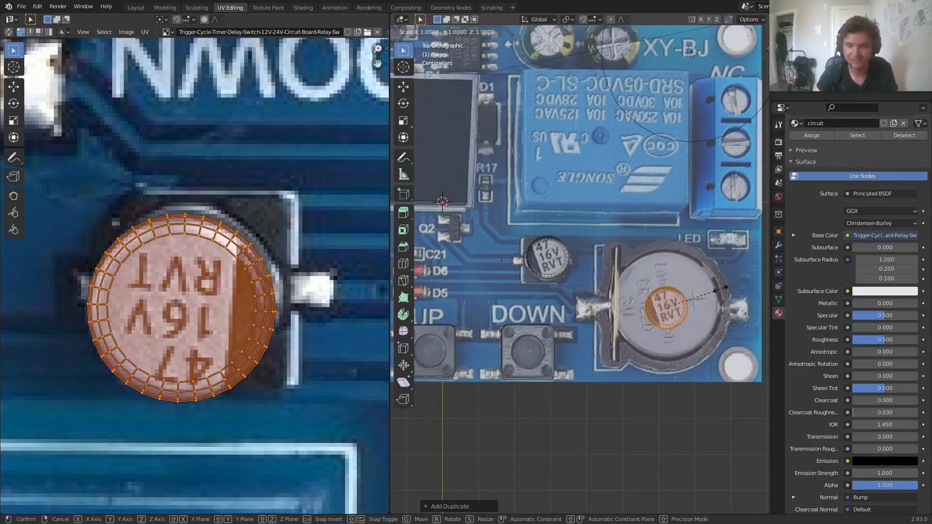
key(shift+z)
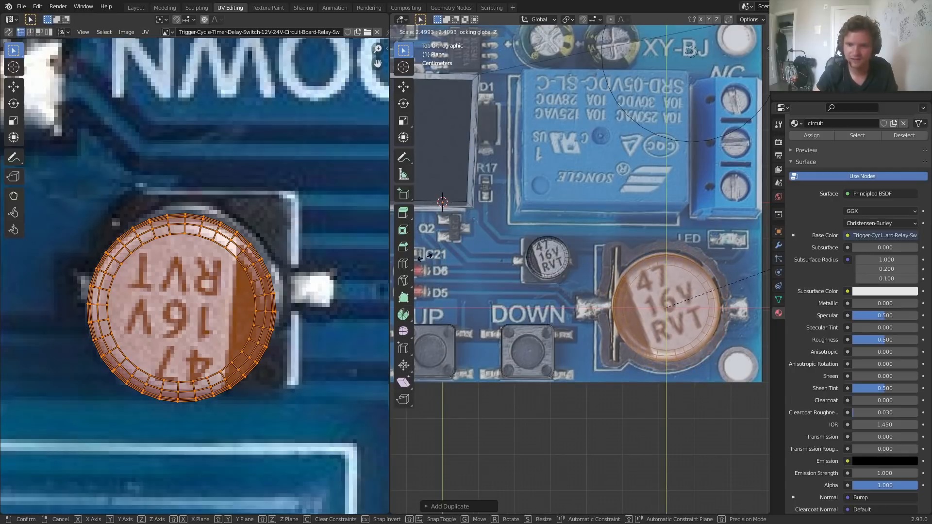
click(433, 255)
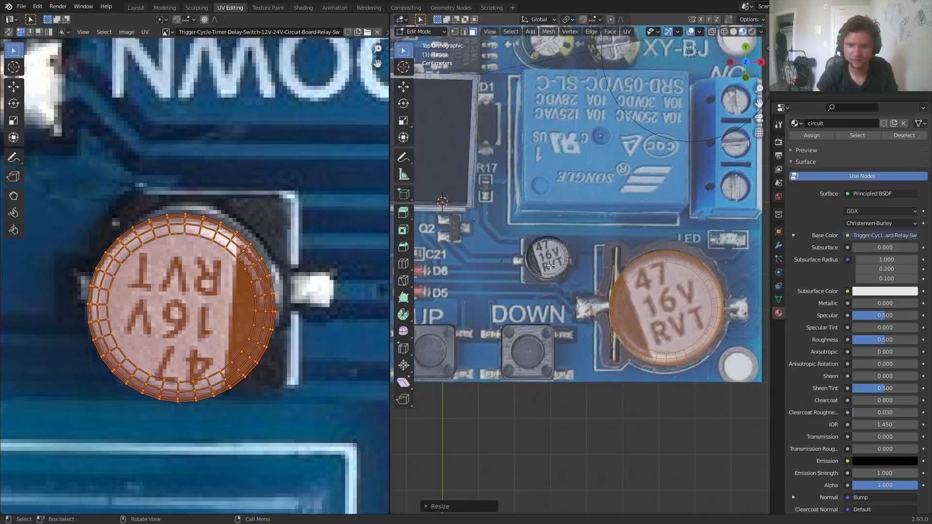
- Project the battery cylinder's UVs from the top view and fit the island over the coin cell in the photo
key(u)
click(574, 283)
scroll(224, 265, down, 10)
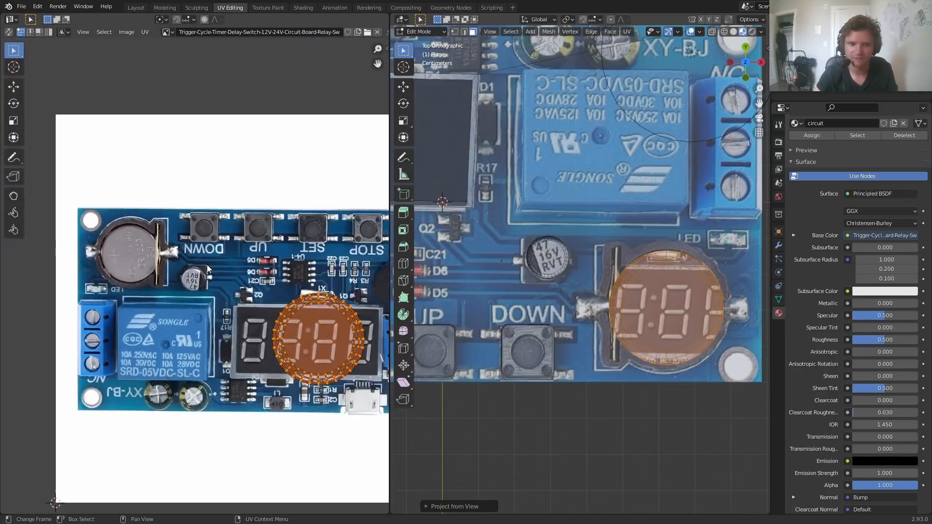
key(g)
click(149, 264)
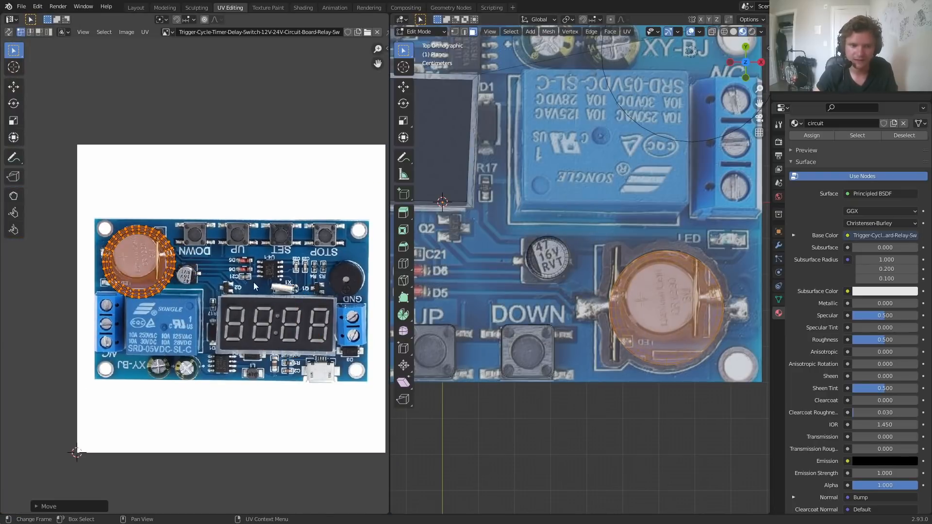
key(s)
click(209, 271)
key(g)
click(202, 260)
key(s)
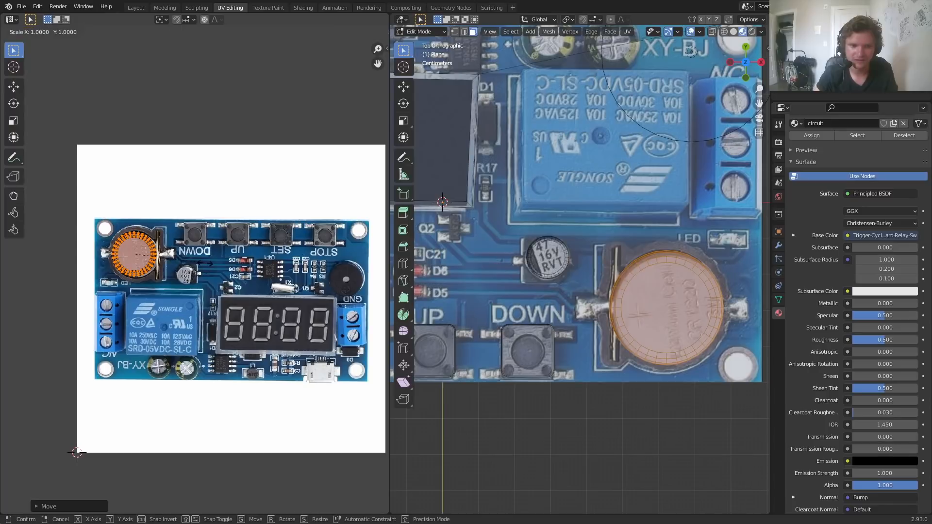
click(225, 266)
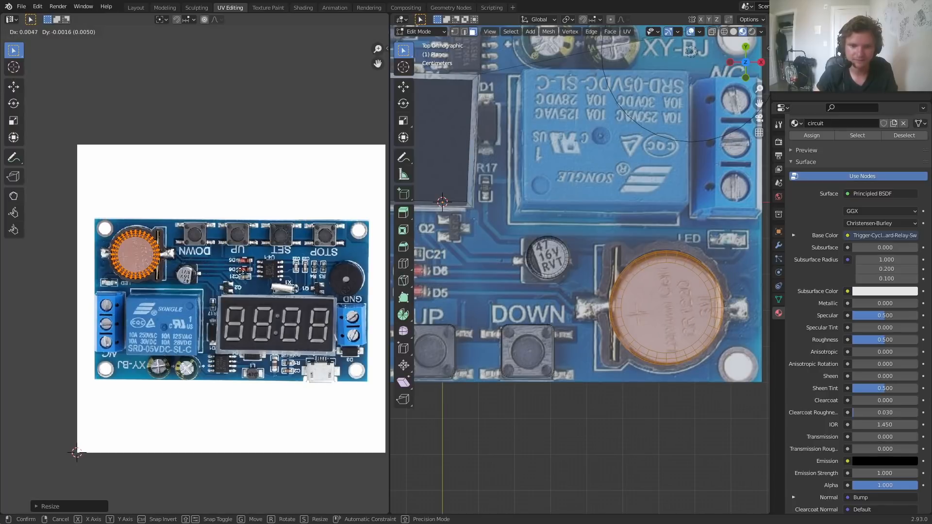
click(225, 268)
- Adjust the battery cylinder's height along Z and check the board from an angle outside Edit Mode
middle_drag(692, 340, 724, 258)
key(g)
key(z)
click(709, 273)
key(Tab)
middle_drag(567, 329, 671, 307)
- Duplicate the capacitor near DOWN and place the copy over the round black buzzer below GND
key(Tab)
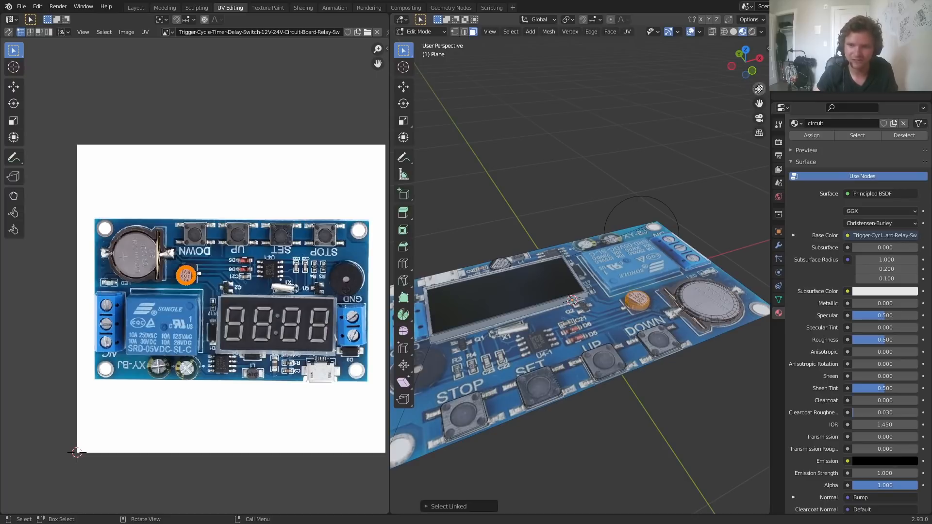
click(746, 50)
key(shift+d)
click(424, 241)
scroll(425, 242, up, 5)
shift+middle_drag(427, 243, 755, 155)
scroll(381, 228, up, 1)
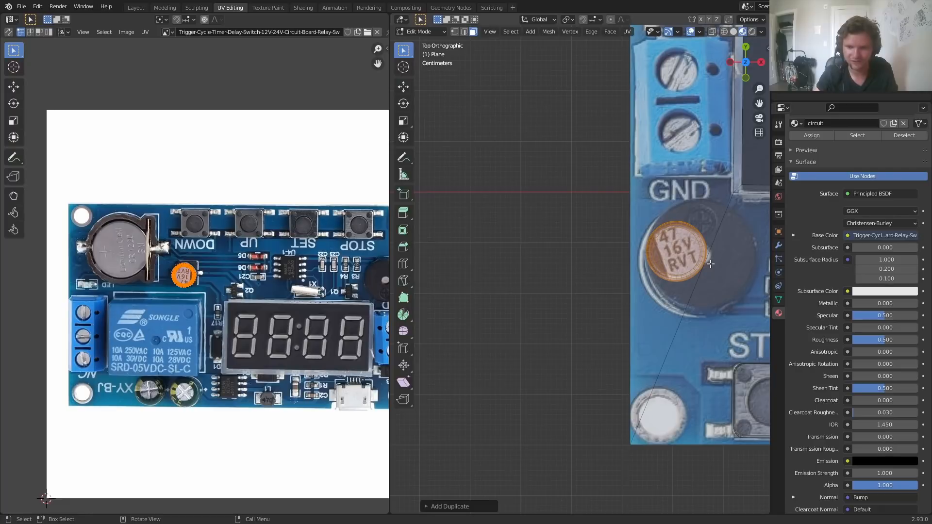
shift+middle_drag(726, 277, 577, 276)
- Enlarge the copy in X and Y only and centre it so it covers the whole buzzer
key(s)
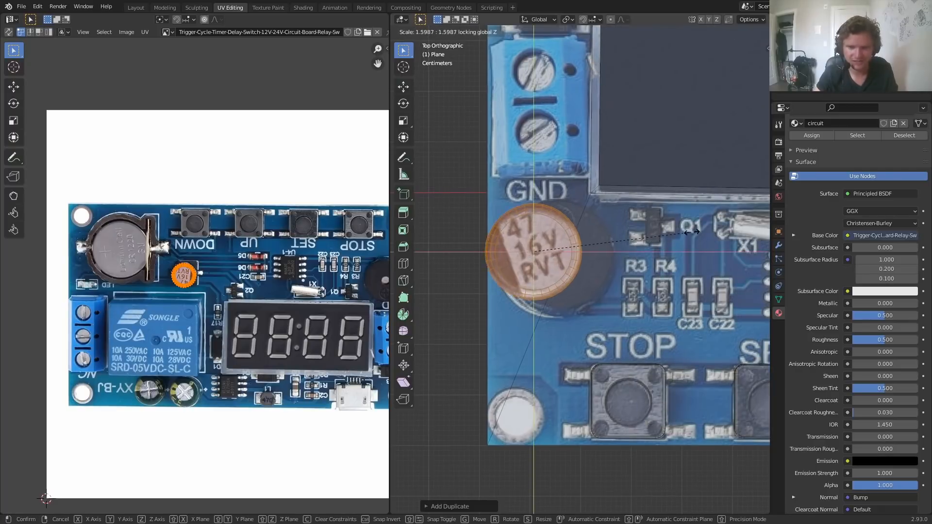
click(738, 225)
key(g)
click(714, 228)
key(s)
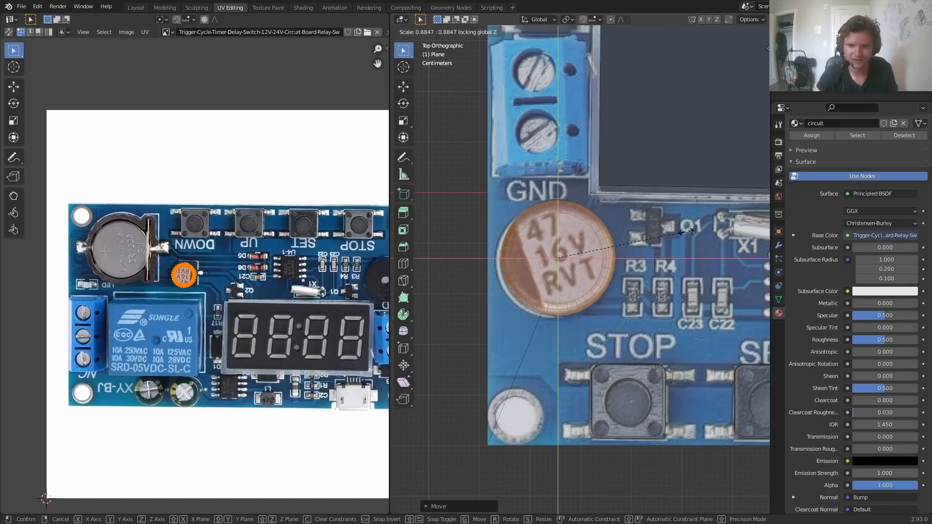
click(690, 231)
scroll(564, 249, up, 3)
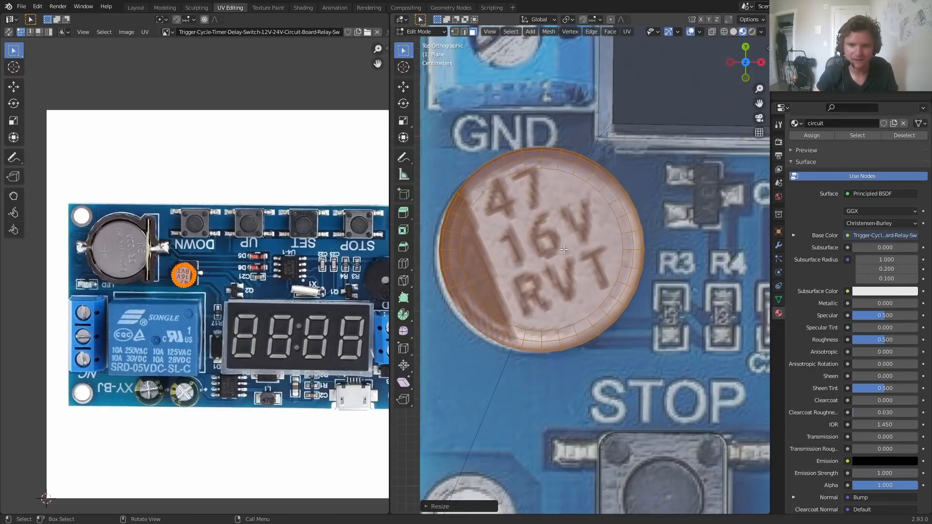
- Move the copy's UV island onto the black buzzer in the photo and enlarge it to match the buzzer's outline
scroll(203, 275, up, 3)
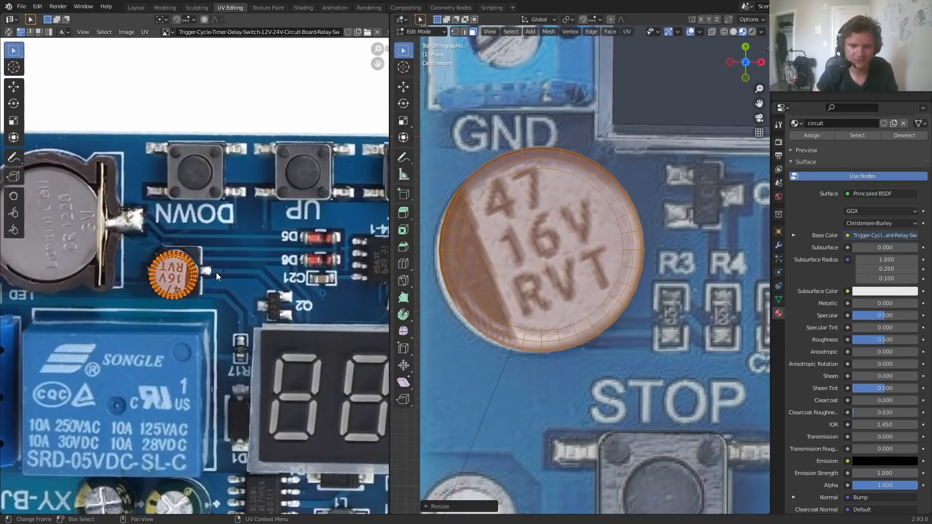
scroll(217, 272, down, 3)
key(g)
click(335, 271)
middle_drag(348, 275, 192, 298)
key(g)
click(328, 311)
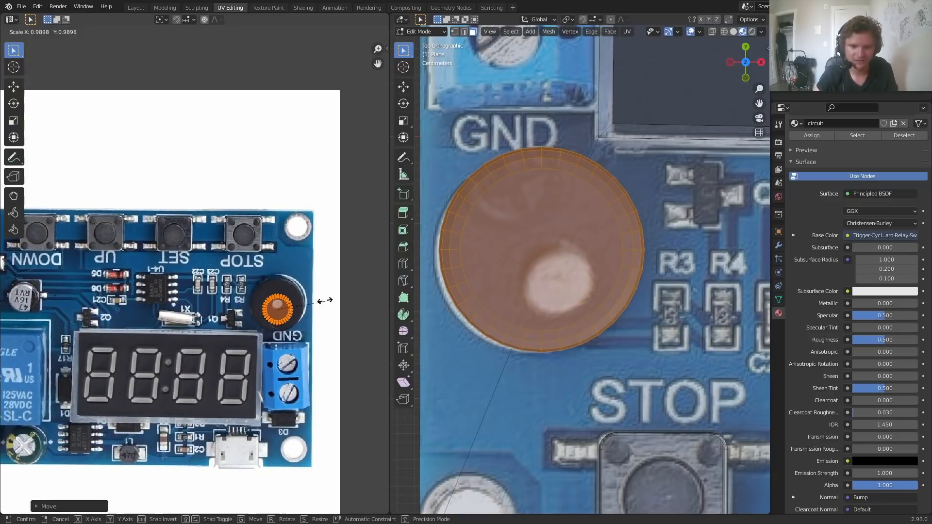
key(s)
click(374, 277)
key(g)
click(374, 270)
scroll(209, 278, up, 4)
middle_drag(278, 289, 161, 256)
- Inspect the textured buzzer outside Edit Mode, then shrink its UV island slightly to keep it inside the buzzer's edge
key(Tab)
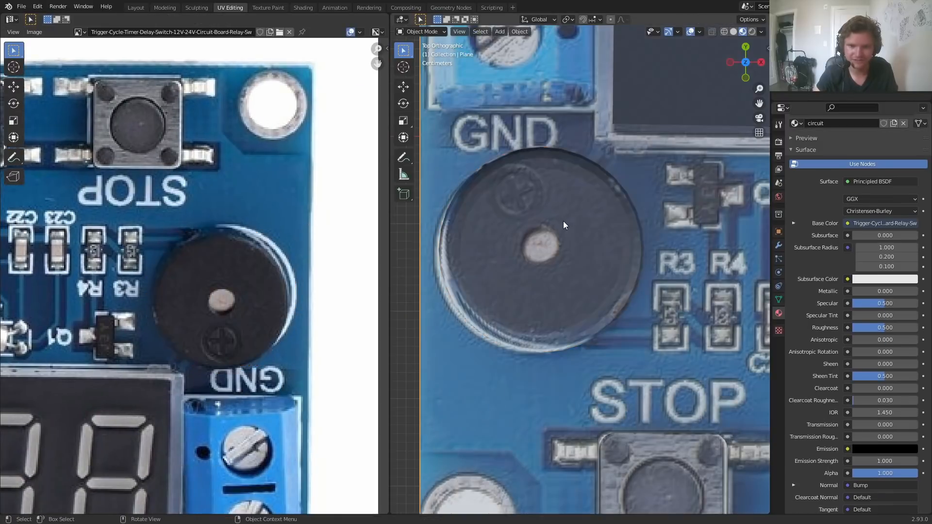
scroll(564, 224, down, 6)
middle_drag(576, 258, 614, 208)
key(Tab)
scroll(234, 301, up, 3)
key(s)
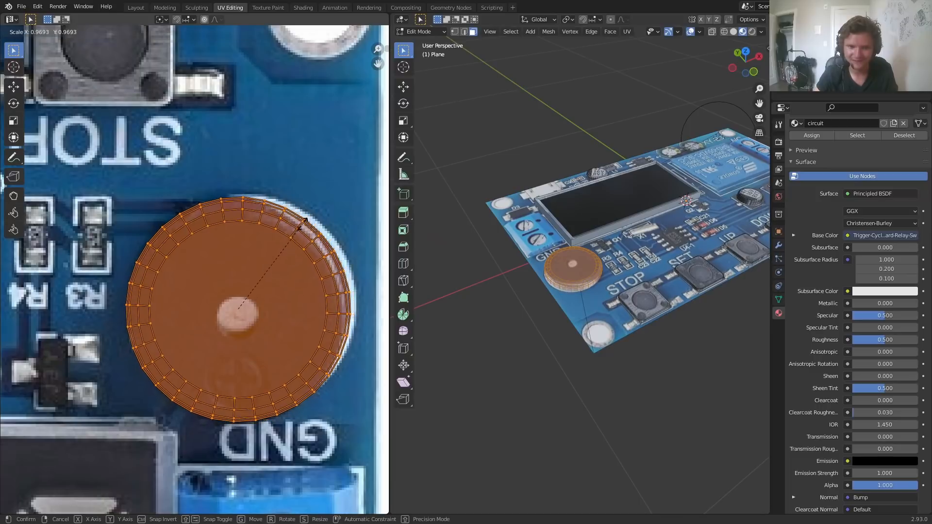
click(305, 221)
- Adjust the buzzer cylinder's height along Z and check the whole board outside Edit Mode
scroll(561, 276, up, 5)
key(z)
click(559, 278)
key(Tab)
scroll(551, 270, down, 7)
scroll(610, 264, up, 2)
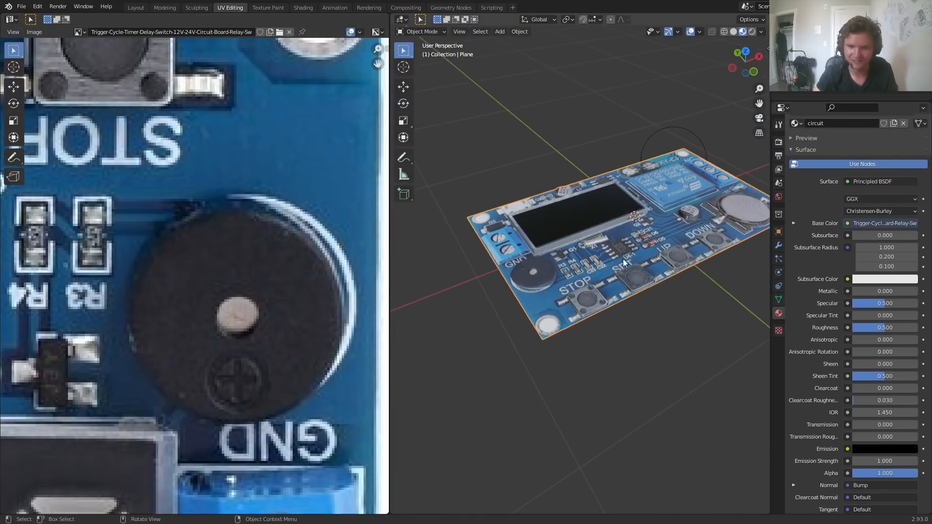
scroll(610, 264, up, 1)
- Duplicate the capacitor near DOWN and centre the copy over the mounting hole above NC
key(Tab)
click(709, 291)
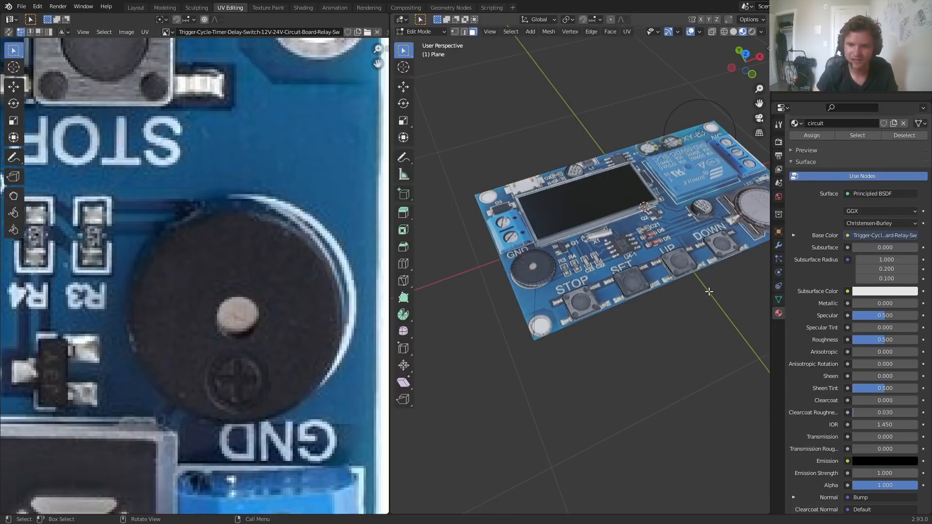
scroll(700, 208, up, 4)
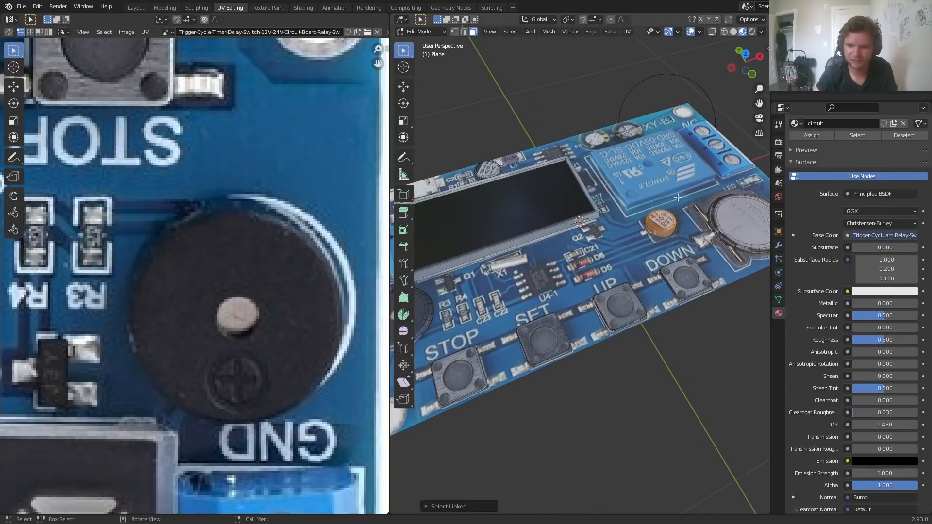
click(746, 54)
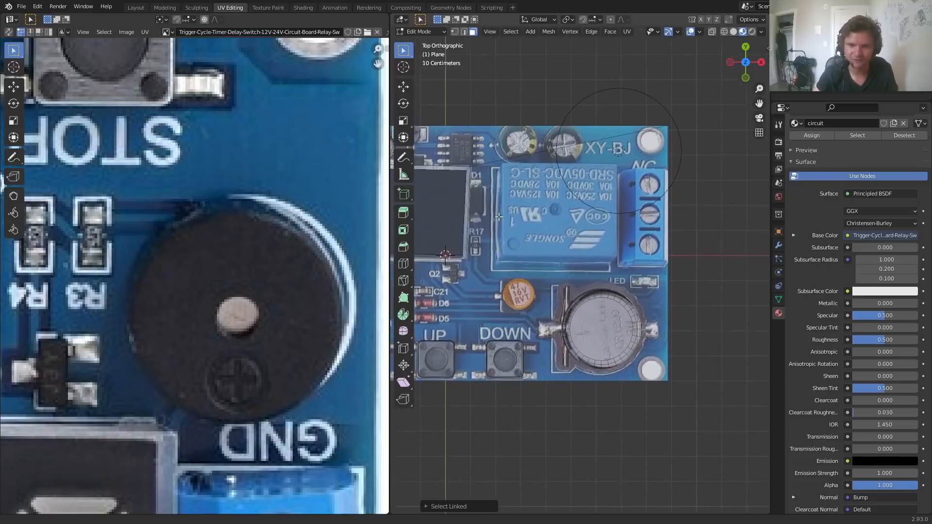
key(shift+d)
click(623, 129)
shift+middle_drag(641, 150, 589, 223)
scroll(595, 214, up, 9)
shift+middle_drag(578, 160, 606, 357)
key(g)
click(591, 263)
- Lower the mounting hole's cylinder along Z so it sinks partly into the board
middle_drag(588, 267, 546, 201)
key(g)
key(z)
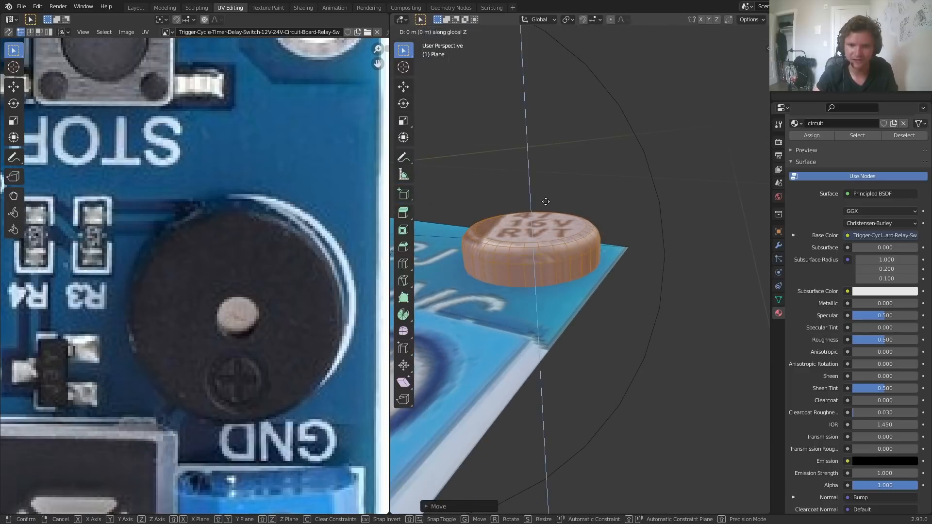
click(549, 214)
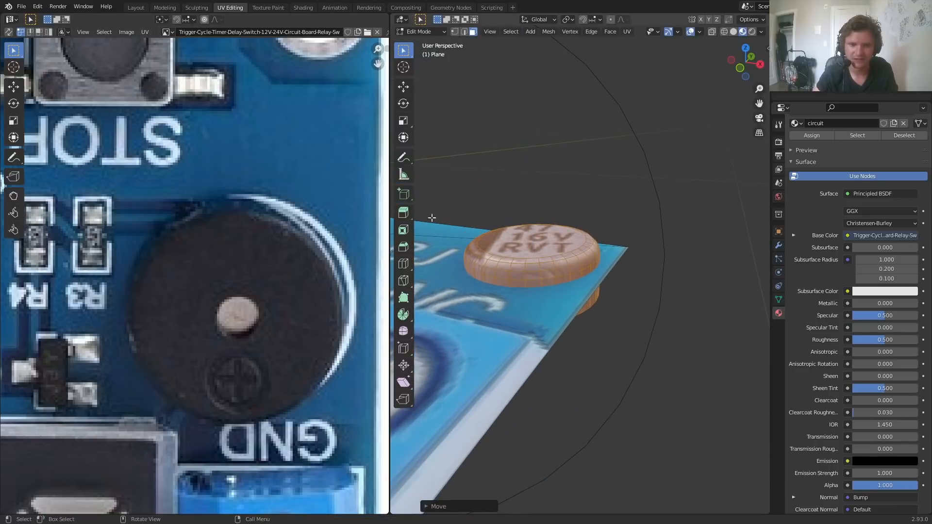
- Move the cylinder's UV island onto the white mounting hole beside STOP in the photo and resize it to fit
scroll(228, 284, down, 12)
key(g)
click(226, 272)
scroll(190, 260, up, 6)
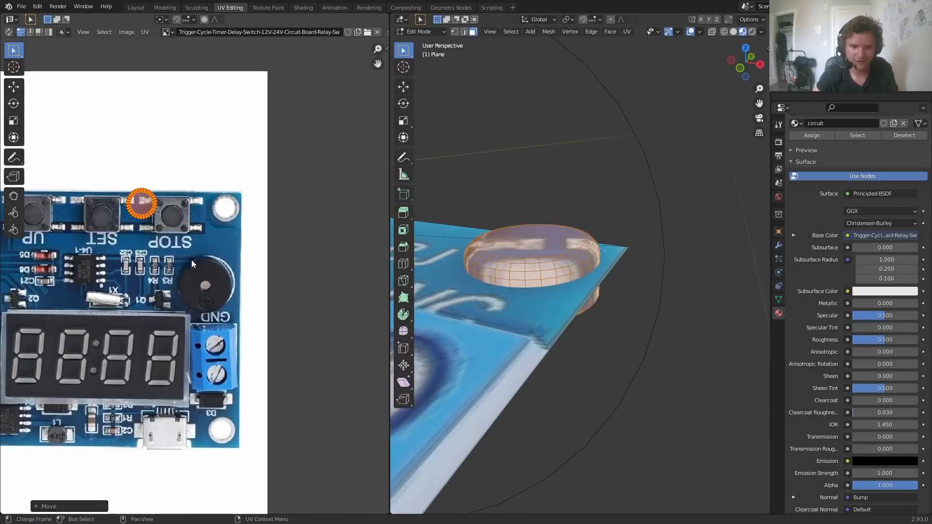
scroll(191, 264, up, 4)
key(g)
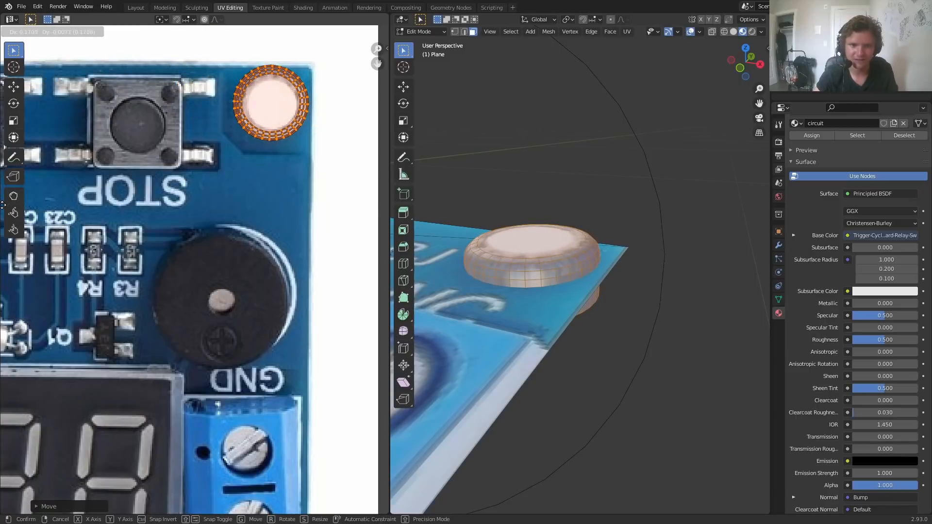
click(212, 100)
click(318, 120)
key(g)
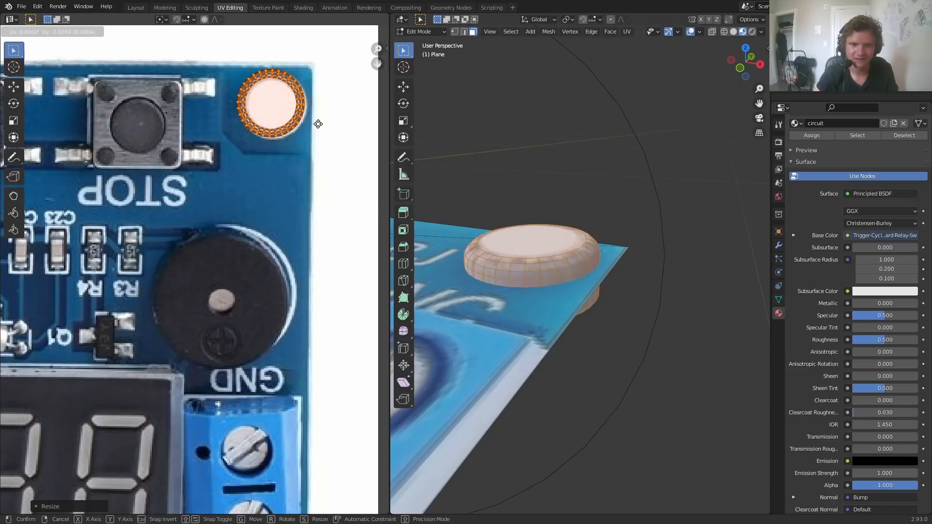
click(336, 134)
- Duplicate the mounting hole cylinder from the top view and position the copy over the hole above D3
key(KP_7)
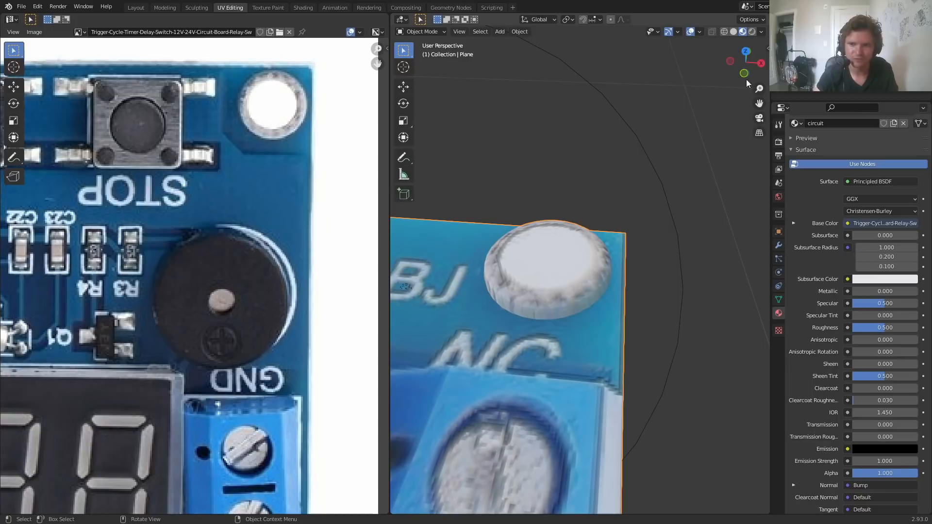
scroll(596, 259, down, 8)
scroll(642, 264, up, 2)
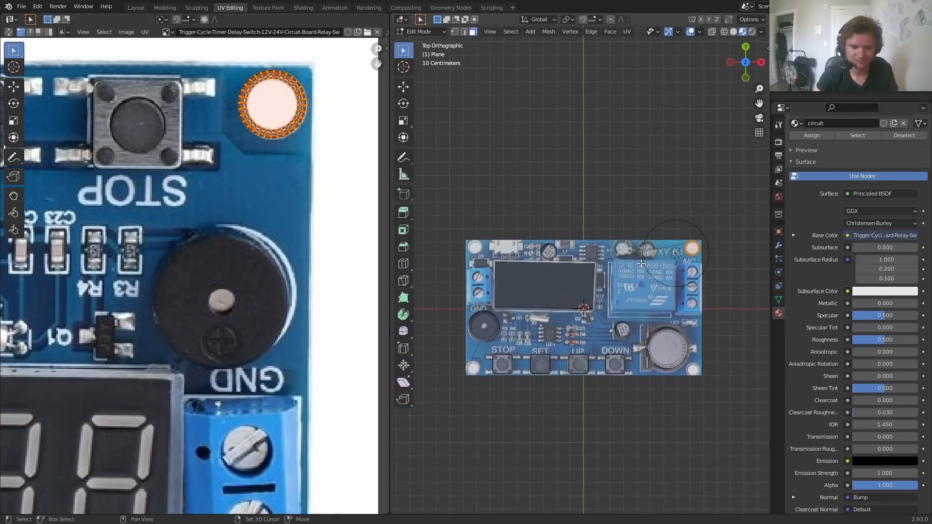
key(shift+d)
click(462, 260)
shift+middle_drag(462, 260, 546, 297)
scroll(520, 342, up, 10)
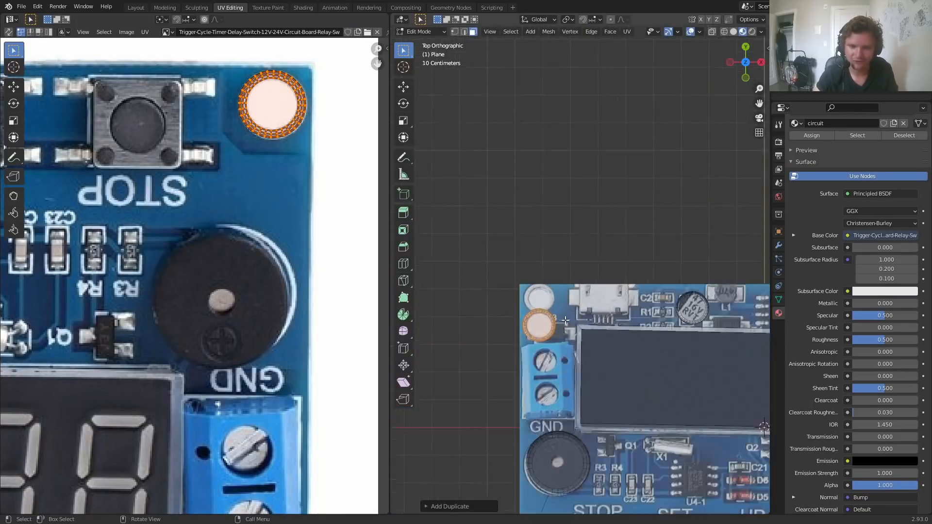
key(g)
click(527, 266)
- Duplicate the mounting hole cylinder onto the holes near STOP and beside the coin cell, then check them outside Edit Mode
scroll(529, 262, down, 6)
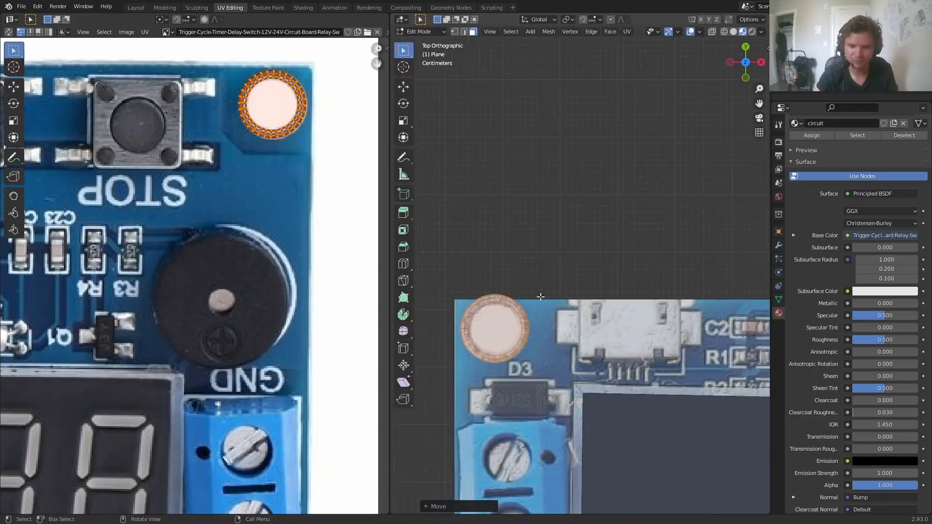
shift+middle_drag(550, 199, 561, 140)
key(g)
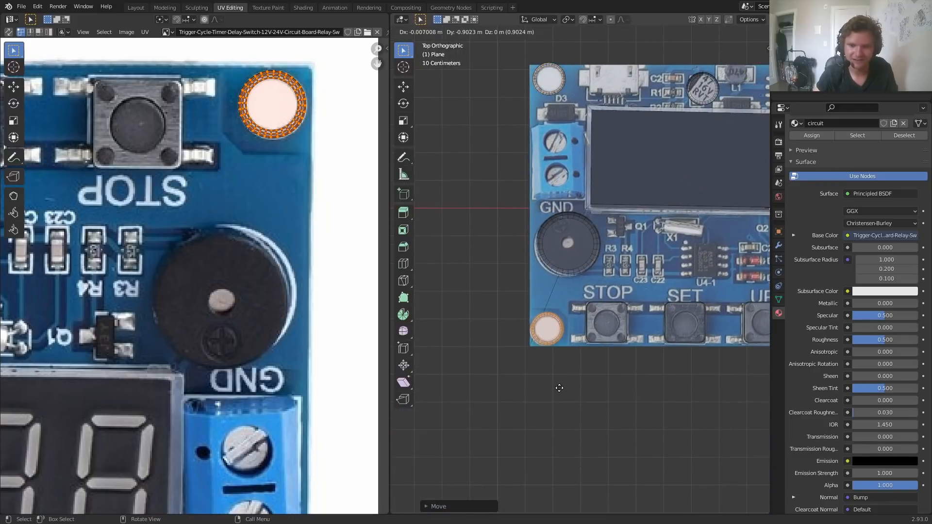
click(560, 388)
shift+middle_drag(714, 280, 464, 267)
key(shift+d)
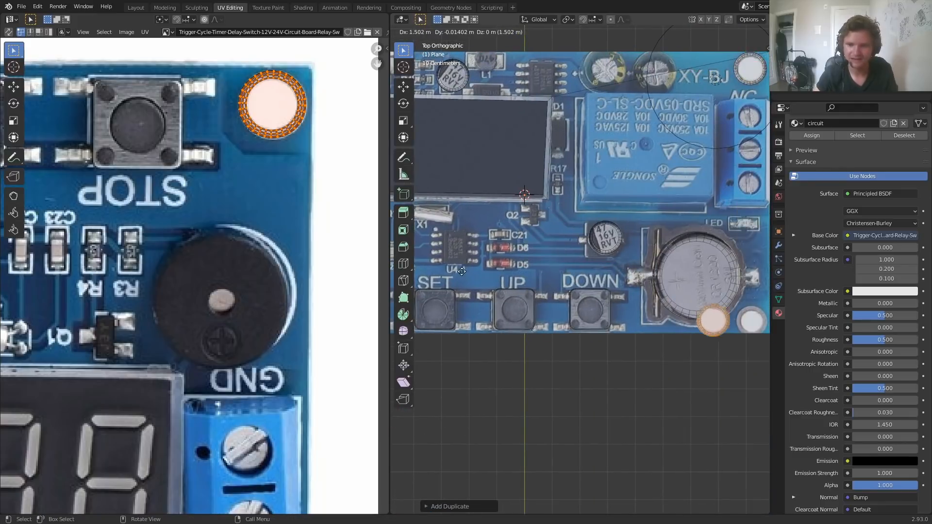
click(497, 271)
key(Tab)
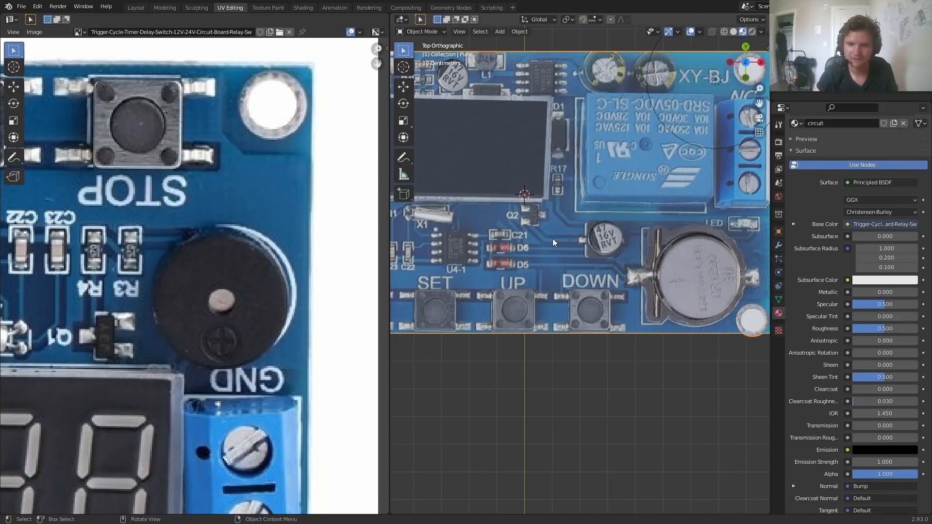
middle_drag(574, 267, 612, 220)
scroll(617, 216, up, 5)
- Knife-cut the outline of the three-screw terminal block below NC into the board from the top view
click(746, 53)
scroll(529, 238, up, 6)
key(Tab)
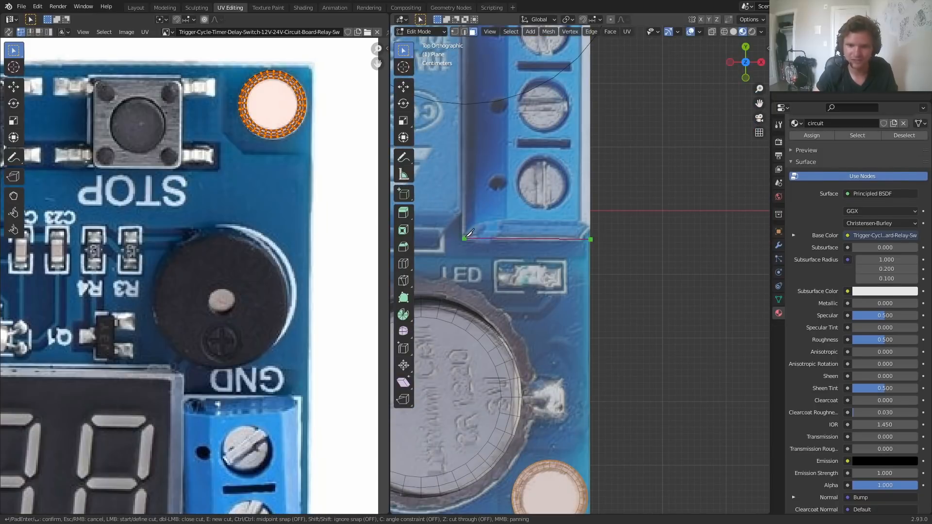
middle_drag(492, 116, 465, 208)
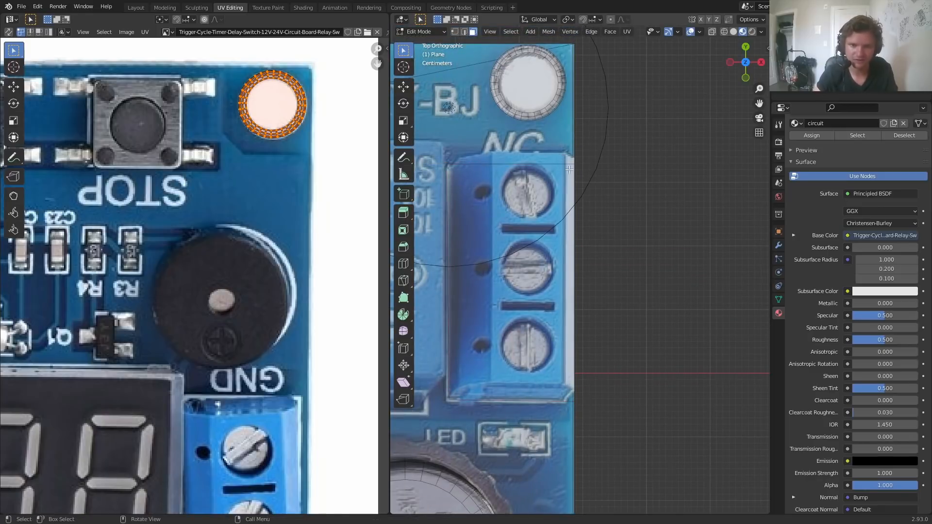
- Extrude the three-screw terminal block's face upward by about 0.038 m
click(521, 236)
middle_drag(634, 391, 594, 333)
shift+middle_drag(564, 289, 609, 296)
key(e)
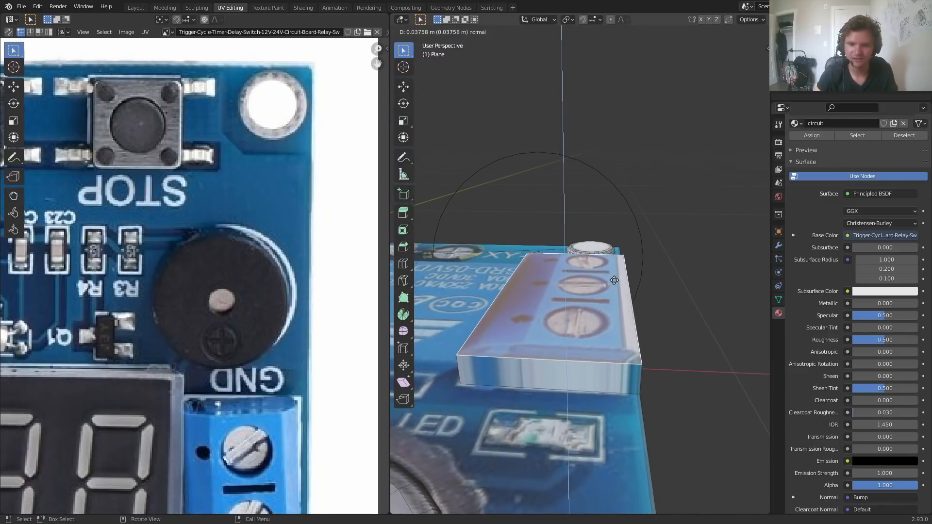
click(615, 280)
click(533, 355)
right_click(534, 355)
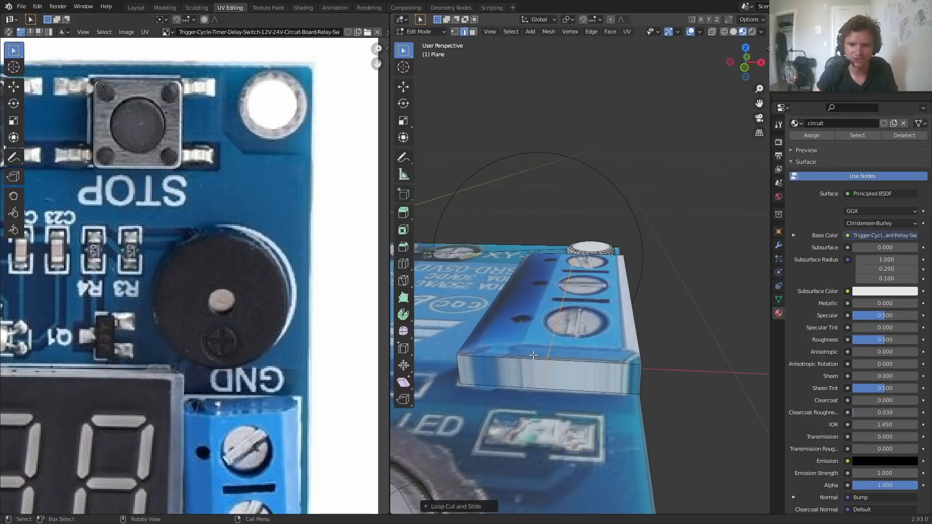
key(3)
click(537, 351)
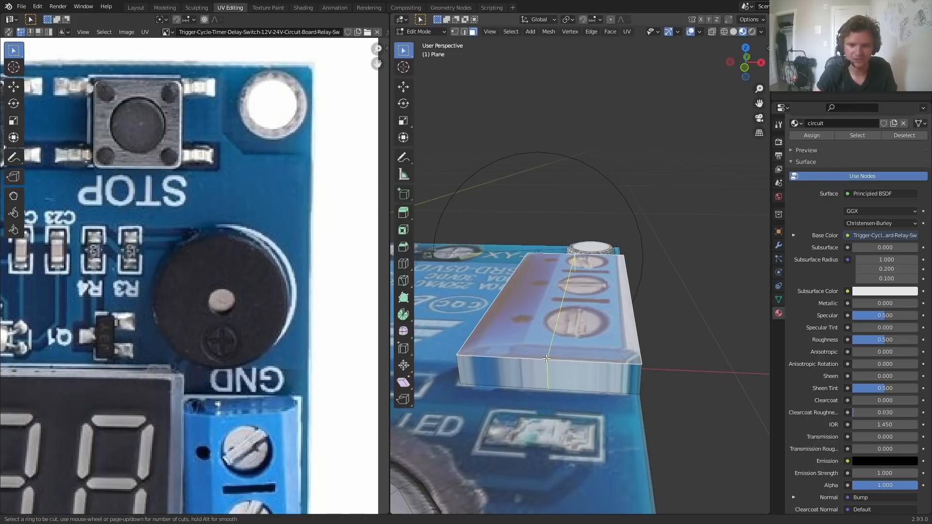
- Loop cut the terminal block lengthwise beside the screw row and raise the screw side's top face along Z
click(550, 358)
click(512, 352)
click(577, 318)
key(g)
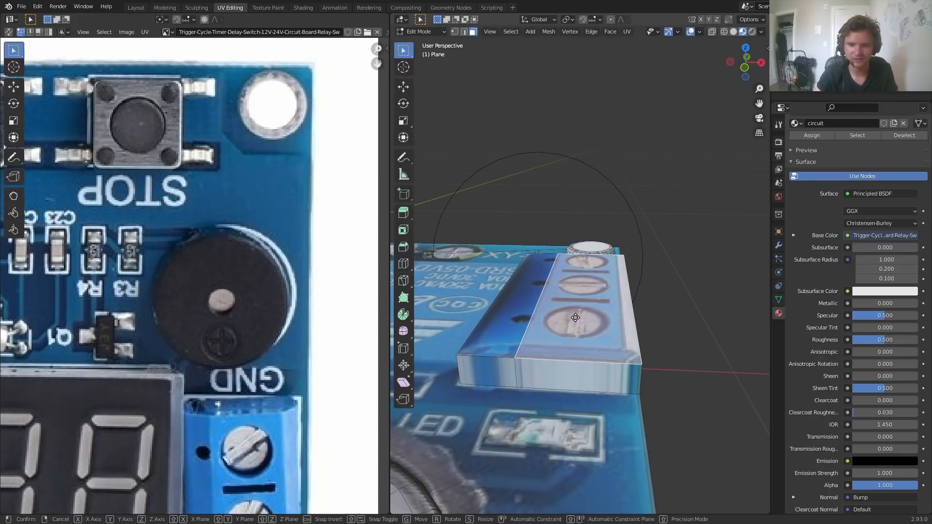
key(z)
click(575, 286)
- Bevel the long edge between the terminal block's slope and its raised screw face
key(2)
click(542, 277)
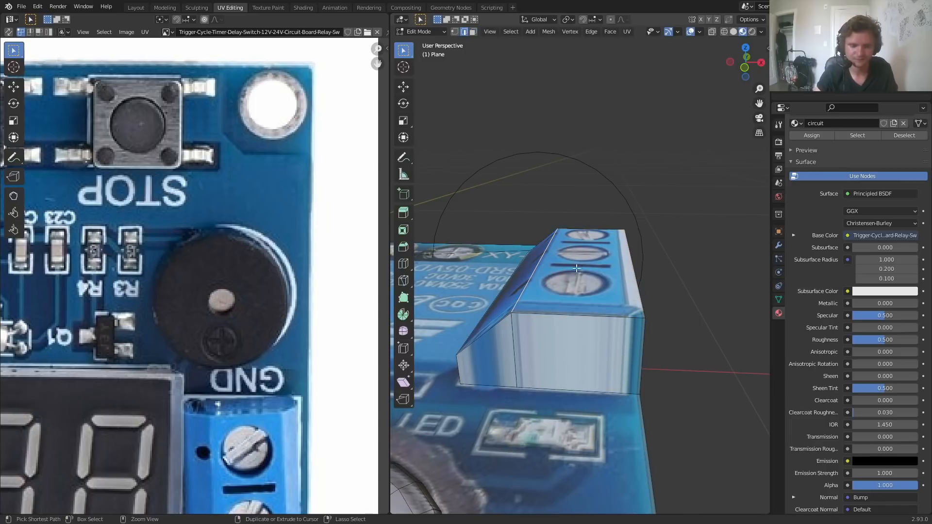
key(ctrl+b)
click(611, 265)
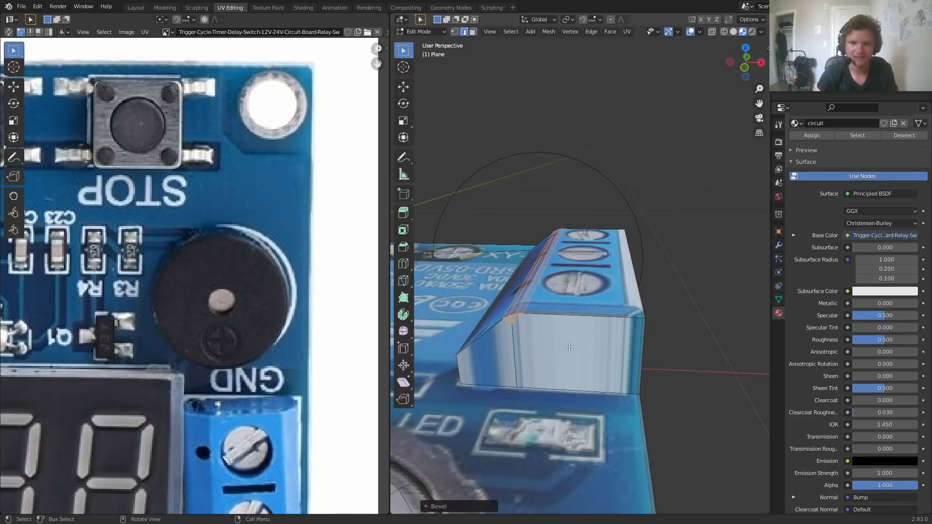
drag(504, 321, 502, 318)
- Select the end faces of the three-screw terminal block and unwrap them
middle_drag(578, 252, 767, 243)
scroll(449, 235, up, 4)
middle_drag(449, 235, 497, 236)
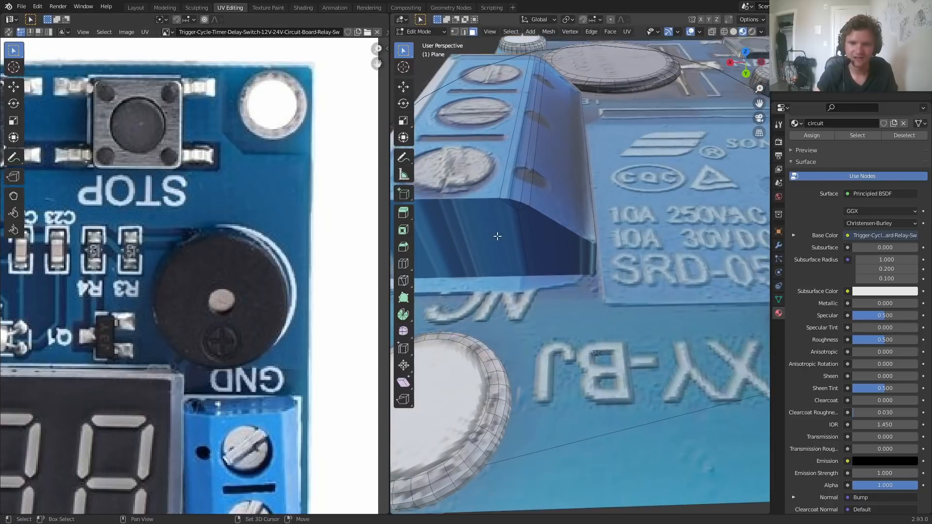
drag(511, 219, 527, 208)
key(ctrl+z)
key(u)
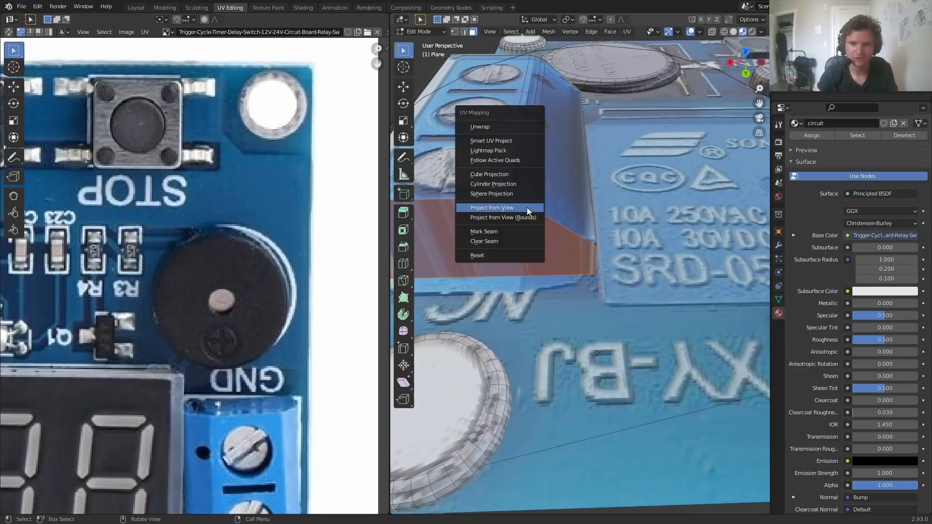
click(488, 126)
- Shrink the unwrapped end-face UVs and place them on the plain blue plastic beside the GND terminal's screw in the photo
scroll(200, 279, down, 10)
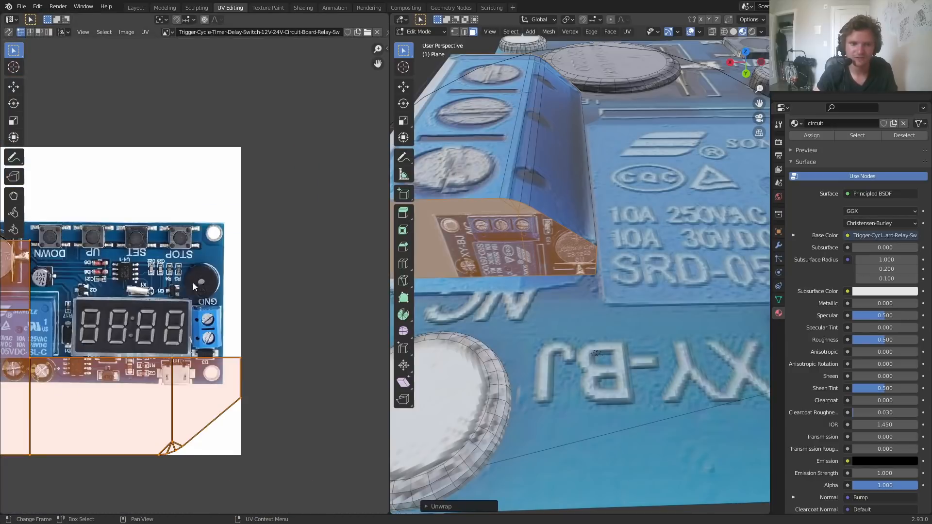
key(s)
click(184, 297)
key(g)
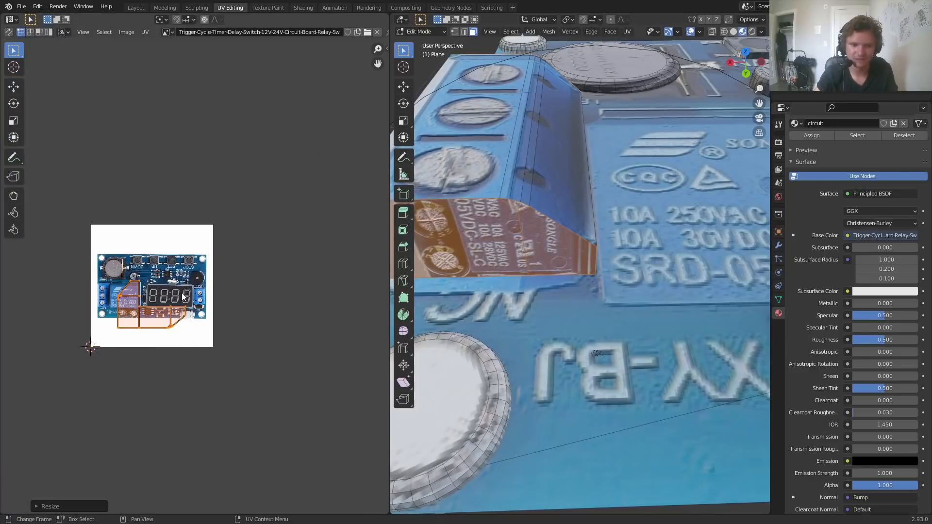
click(208, 268)
scroll(208, 268, up, 7)
key(s)
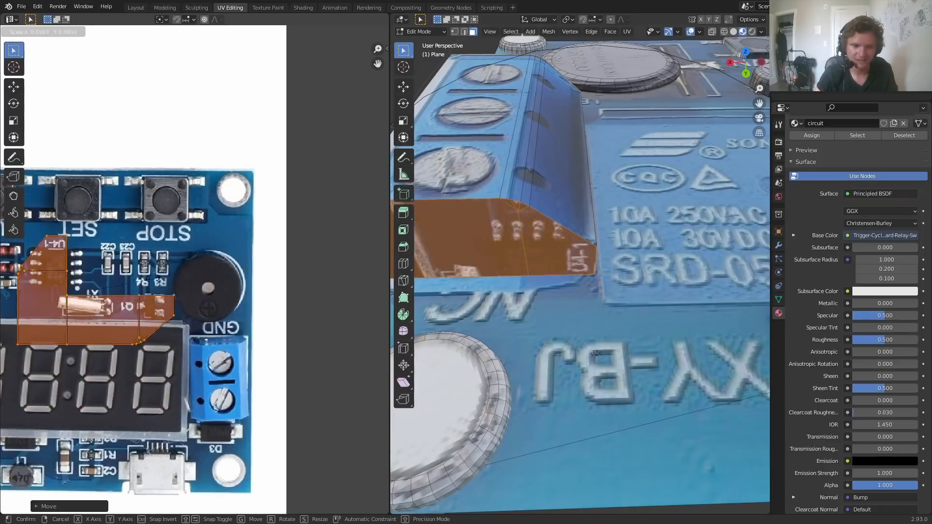
click(237, 353)
scroll(238, 357, up, 8)
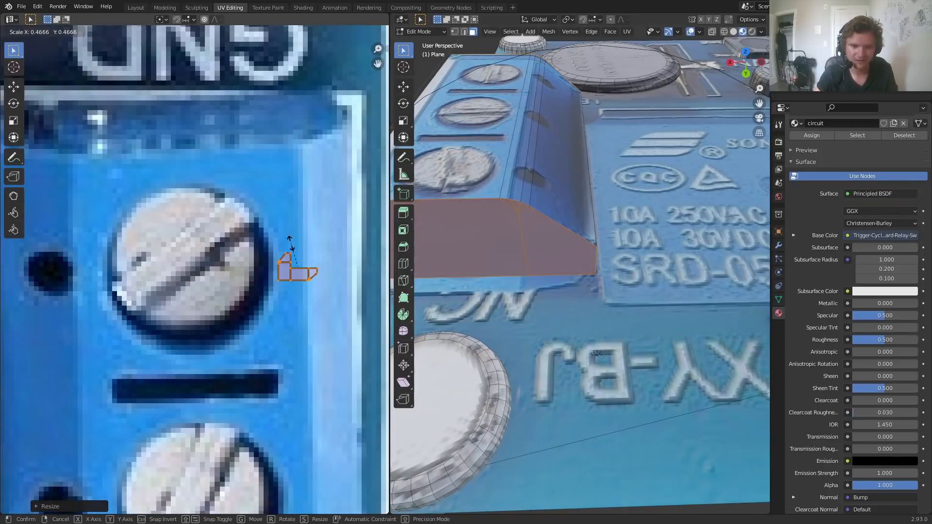
key(Tab)
- Knife-cut the outline of the two-screw terminal block above GND into the board from the top view
scroll(569, 199, down, 8)
middle_drag(570, 194, 482, 206)
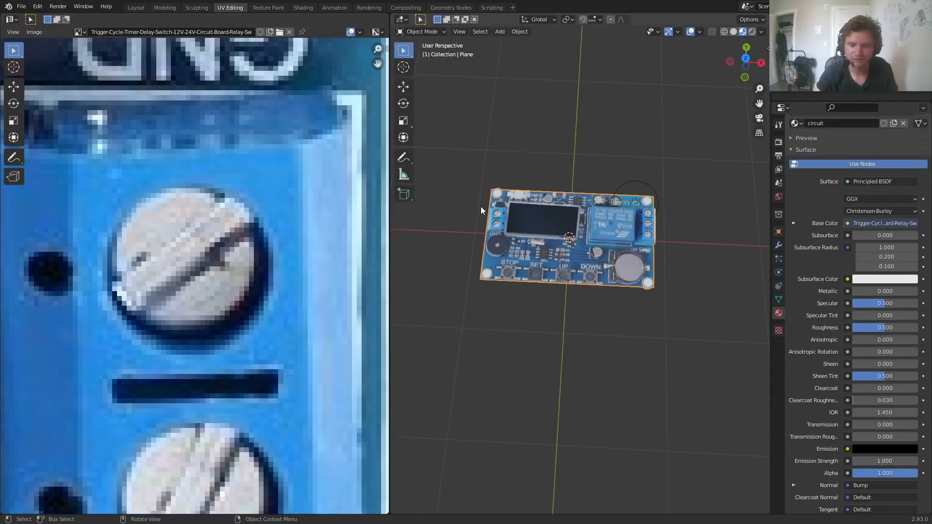
scroll(482, 206, up, 4)
click(744, 59)
scroll(570, 218, up, 5)
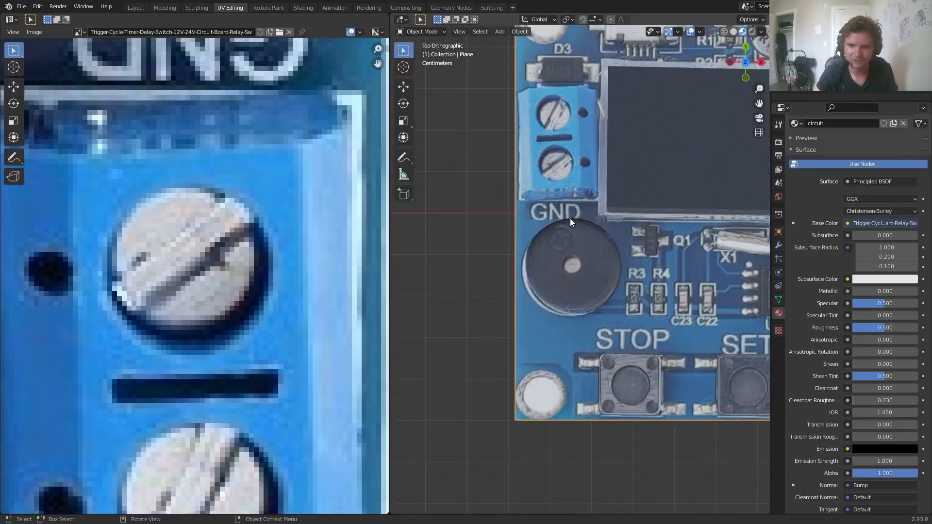
key(Tab)
scroll(569, 203, down, 4)
scroll(573, 188, up, 4)
key(k)
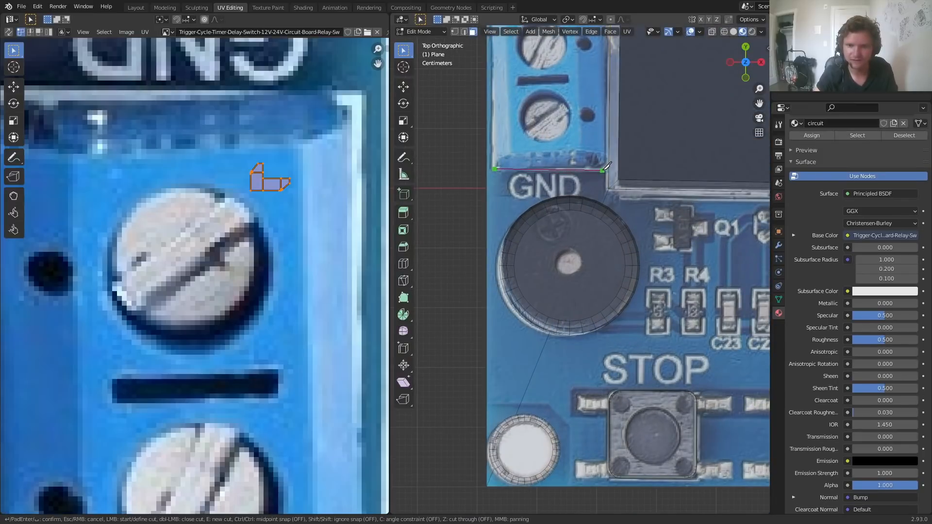
shift+middle_drag(608, 119, 588, 258)
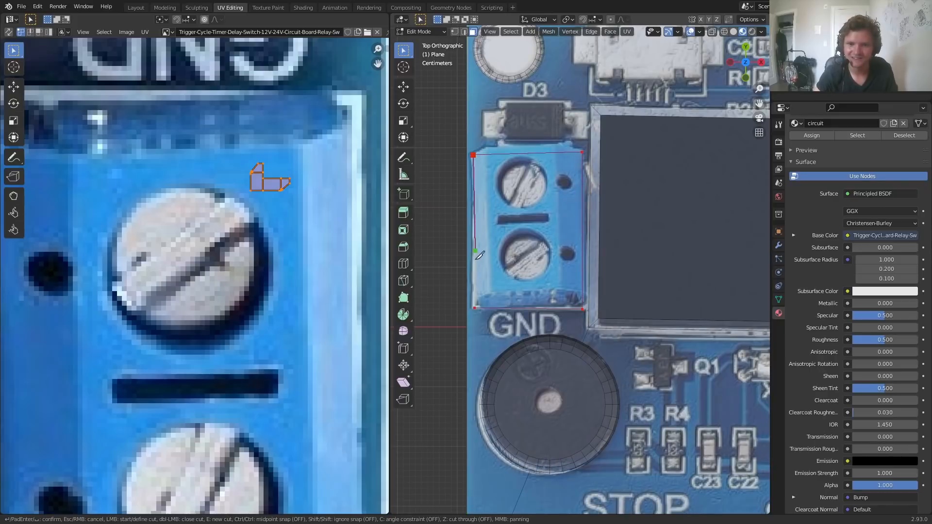
click(475, 305)
key(Return)
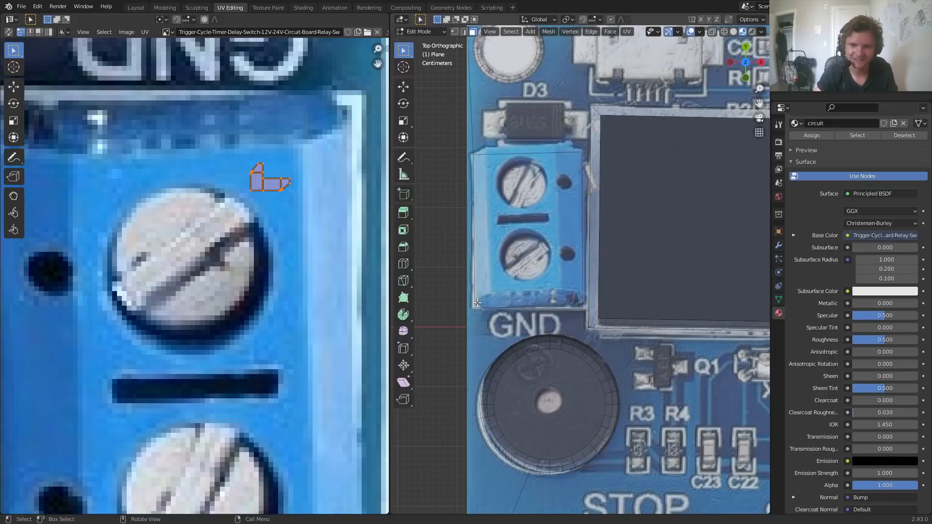
- Extrude the two-screw terminal block's face upward and add a lengthwise loop cut on each side of the screw row
middle_drag(482, 299, 512, 228)
key(e)
click(515, 215)
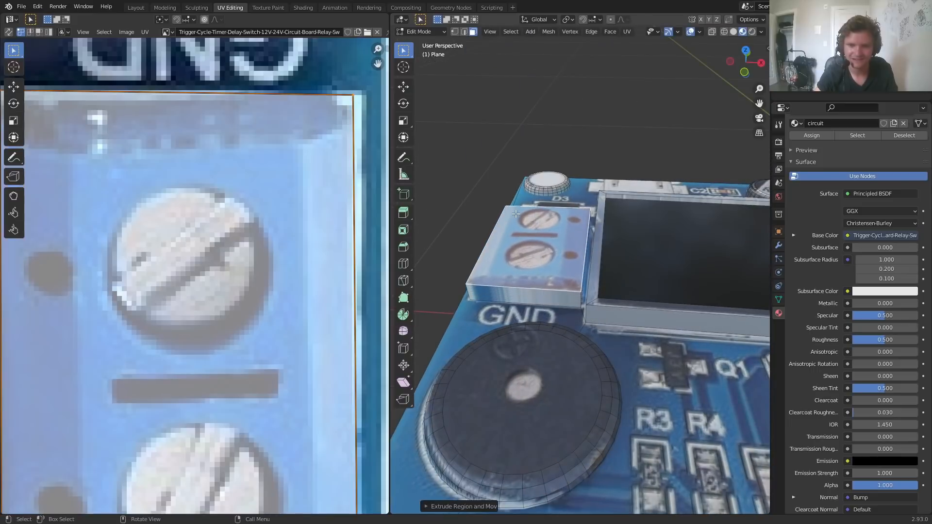
key(ctrl+r)
click(545, 279)
click(576, 282)
key(ctrl+r)
click(511, 280)
click(479, 279)
- Raise the two-screw terminal block's middle top face, which carries the screws, along Z
key(3)
click(526, 246)
key(g)
key(z)
click(528, 228)
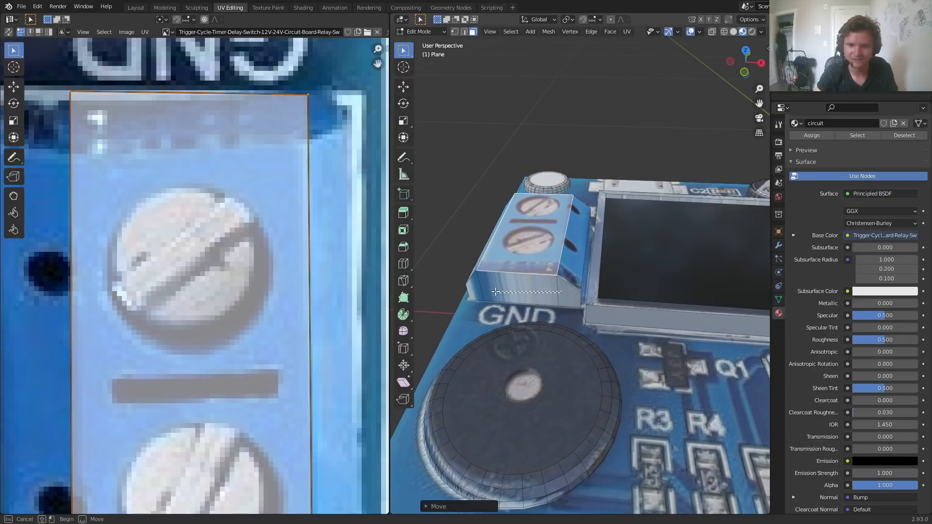
- Select the side faces at both ends of the two-screw terminal block and unwrap them
drag(498, 291, 474, 287)
middle_drag(534, 246, 738, 226)
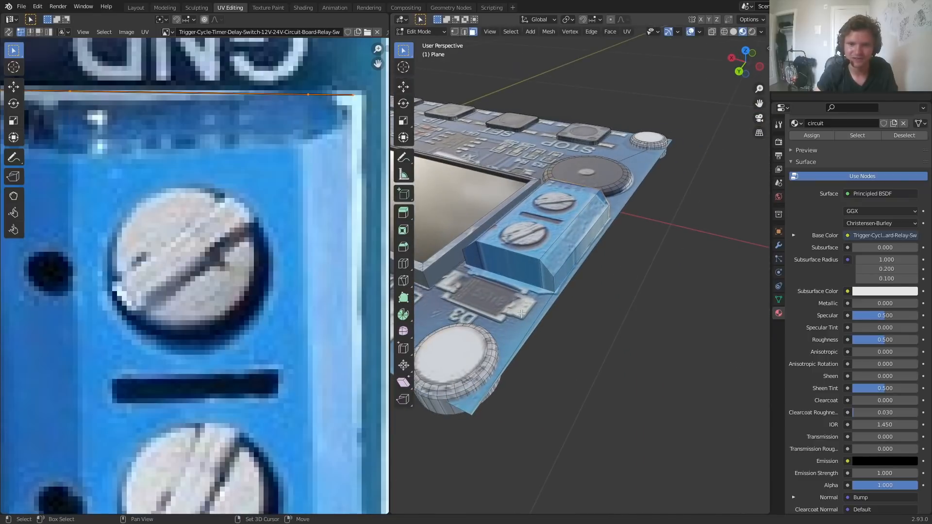
shift+drag(485, 259, 484, 258)
key(ctrl+z)
shift+click(547, 279)
shift+click(524, 275)
shift+click(473, 256)
key(u)
click(507, 241)
- Scale the two-screw block's unwrapped side-face UVs down to a small patch on the board photo
scroll(228, 300, down, 10)
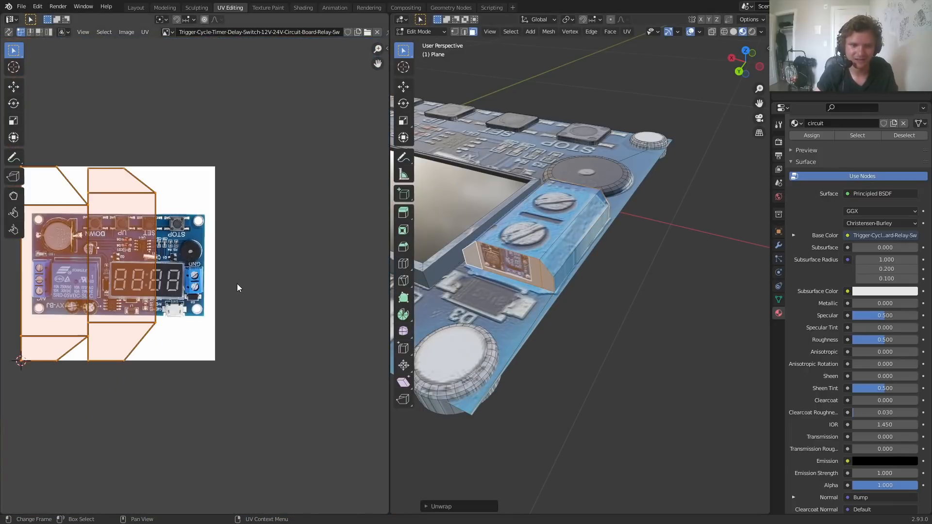
key(s)
click(102, 257)
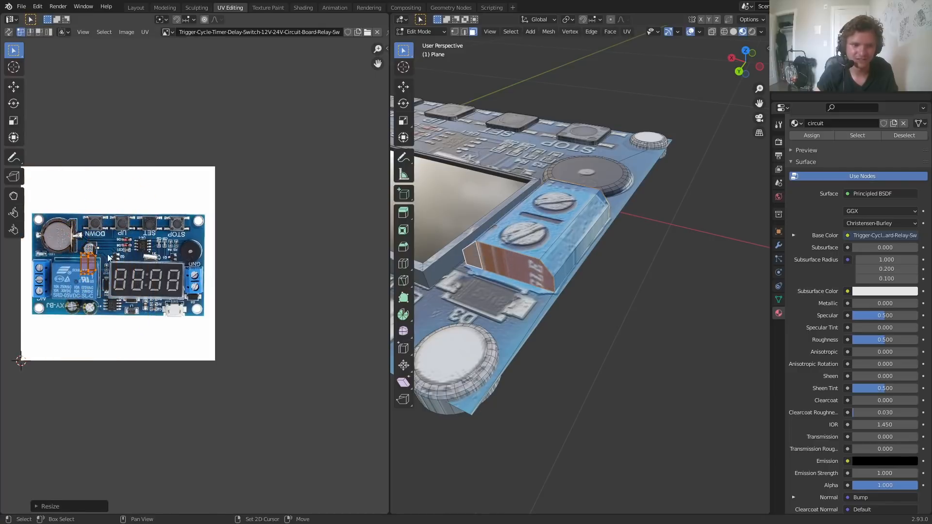
middle_drag(102, 258, 226, 287)
scroll(209, 281, up, 5)
key(s)
click(286, 304)
- Move the side-face UVs onto the blue plastic next to the three-screw block's top screw and shrink them to fit there
key(g)
click(141, 330)
key(s)
click(156, 350)
scroll(134, 343, up, 5)
middle_drag(151, 316, 306, 226)
scroll(306, 225, up, 3)
key(g)
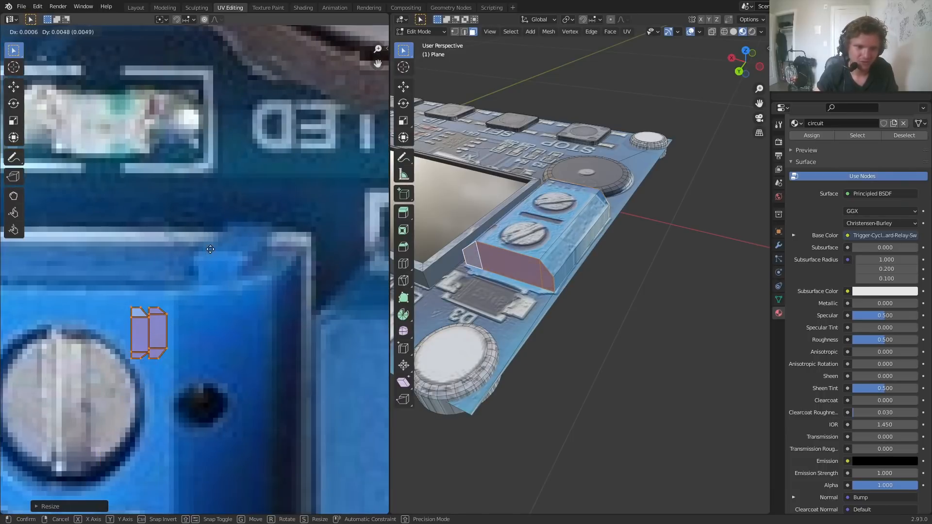
click(210, 251)
key(Tab)
- Switch the viewport to rendered shading and raise the point light above the board along Z
middle_drag(564, 238, 627, 233)
scroll(639, 211, down, 4)
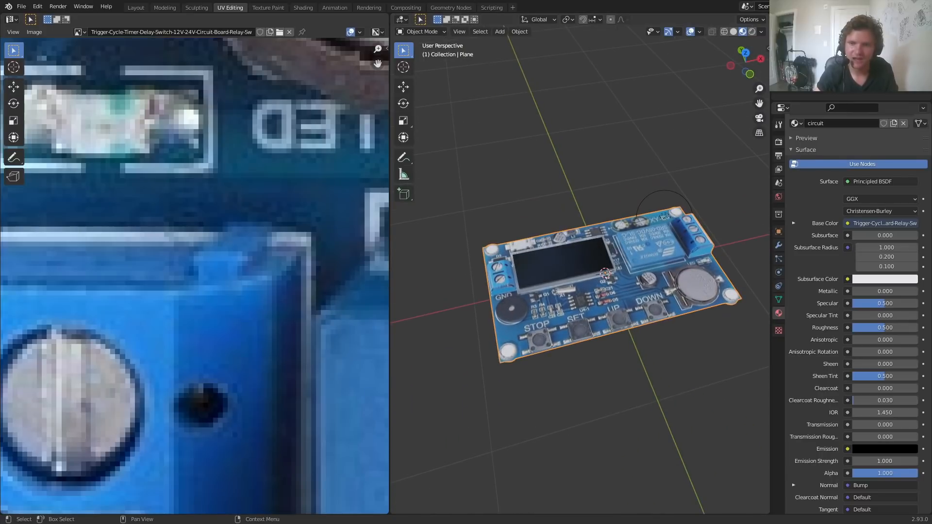
click(752, 32)
click(651, 200)
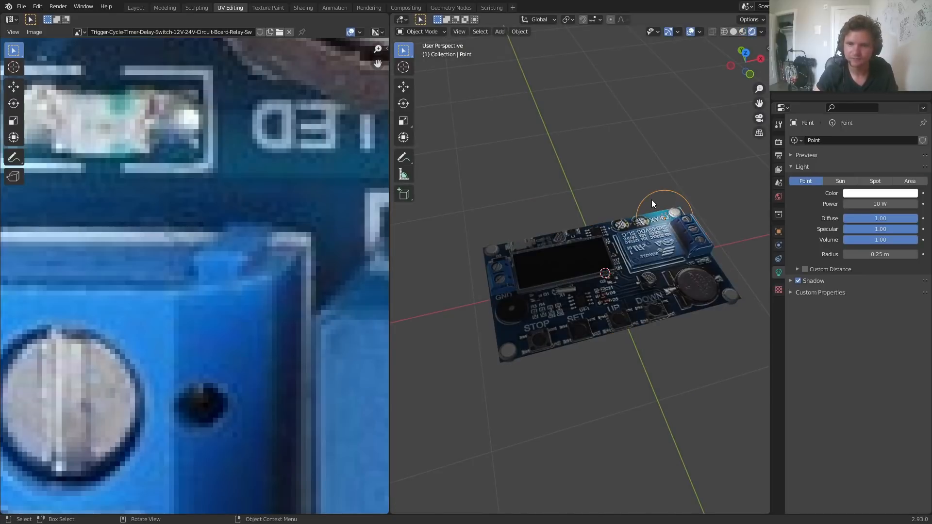
middle_drag(651, 200, 660, 185)
key(g)
key(z)
click(664, 133)
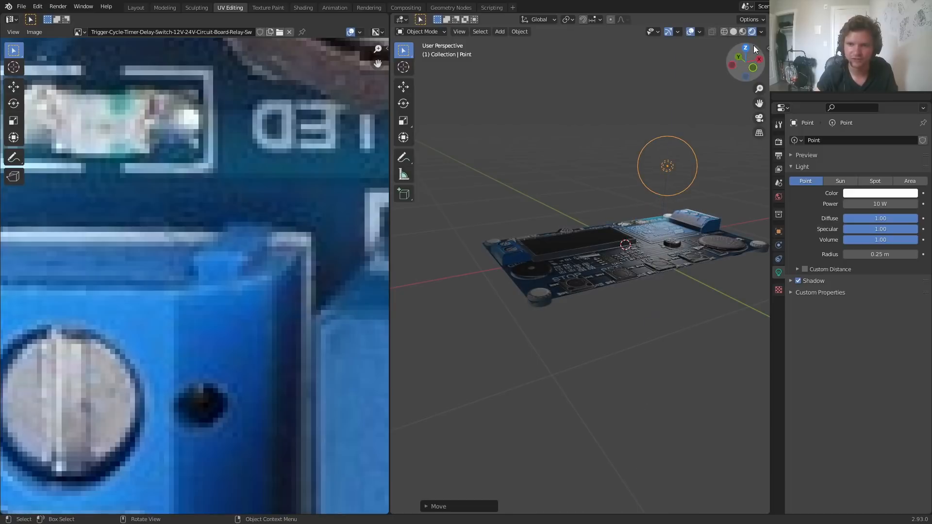
- Reposition the point light from the top view to behind the board's display edge and save the file
click(746, 48)
key(g)
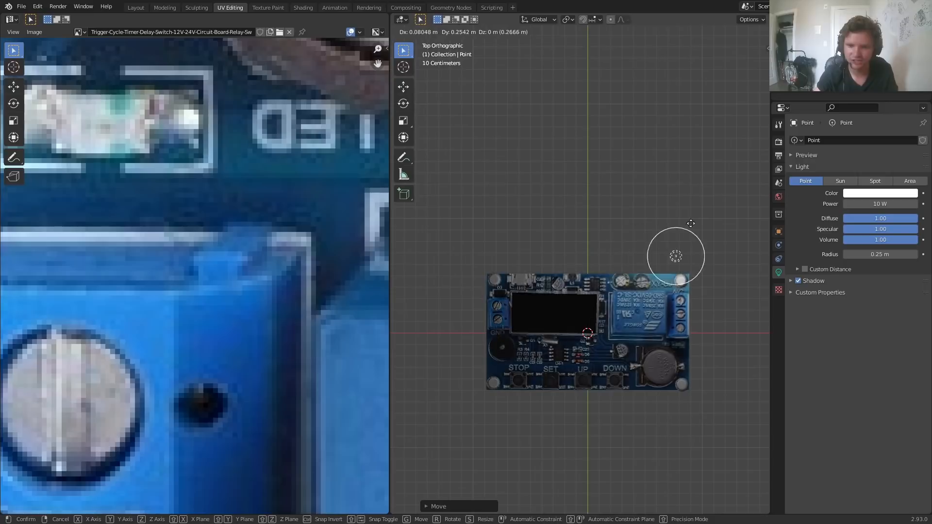
click(756, 240)
scroll(719, 285, up, 4)
shift+middle_drag(693, 301, 553, 213)
key(g)
click(718, 223)
scroll(706, 221, down, 4)
key(g)
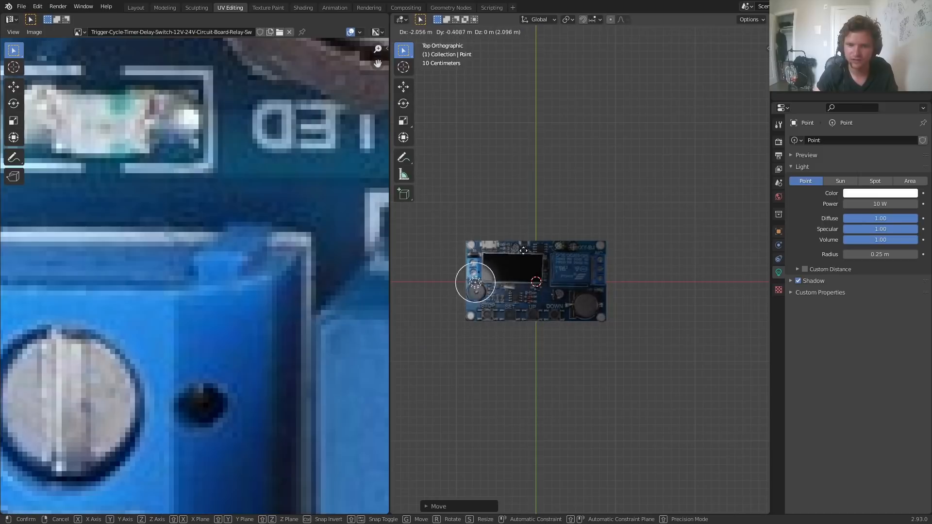
click(552, 158)
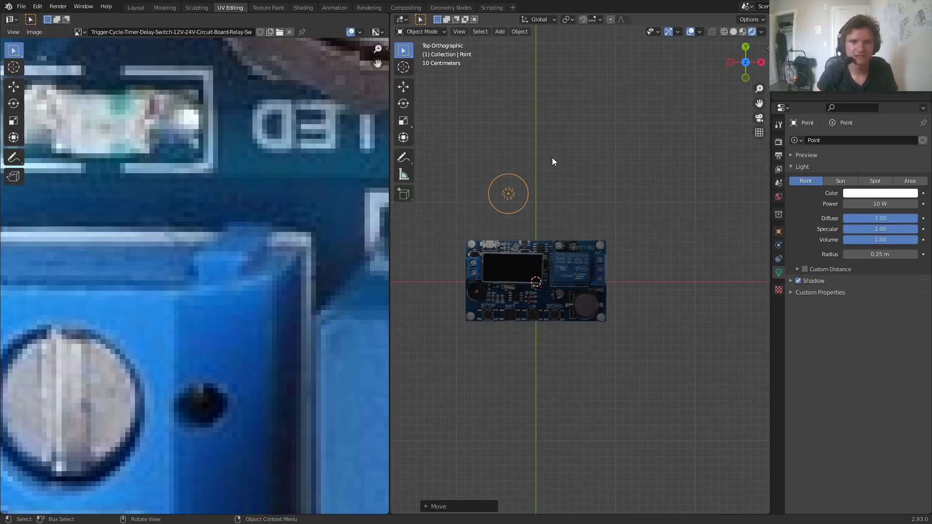
key(ctrl+s)
- Open the Shading workspace, select the board to show its circuit material nodes, and save the file
scroll(553, 156, up, 5)
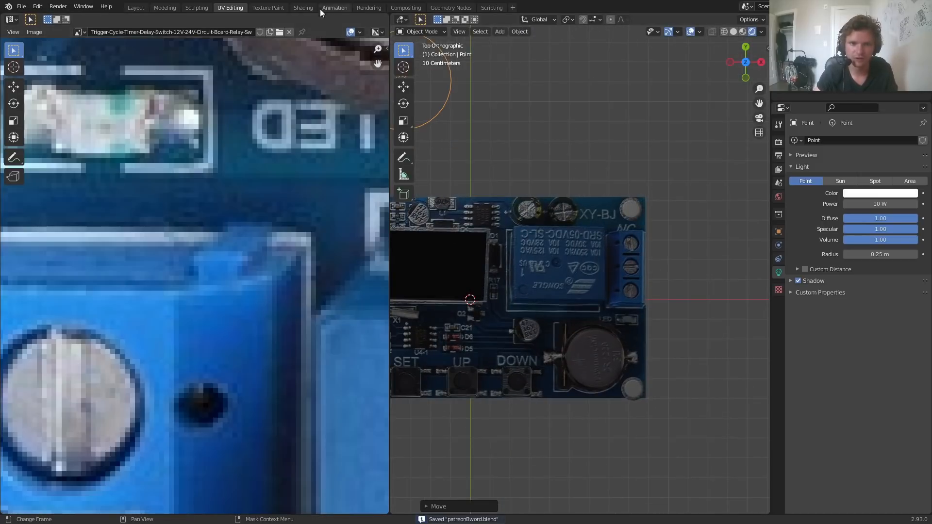
click(303, 8)
scroll(456, 200, up, 3)
middle_drag(455, 200, 506, 239)
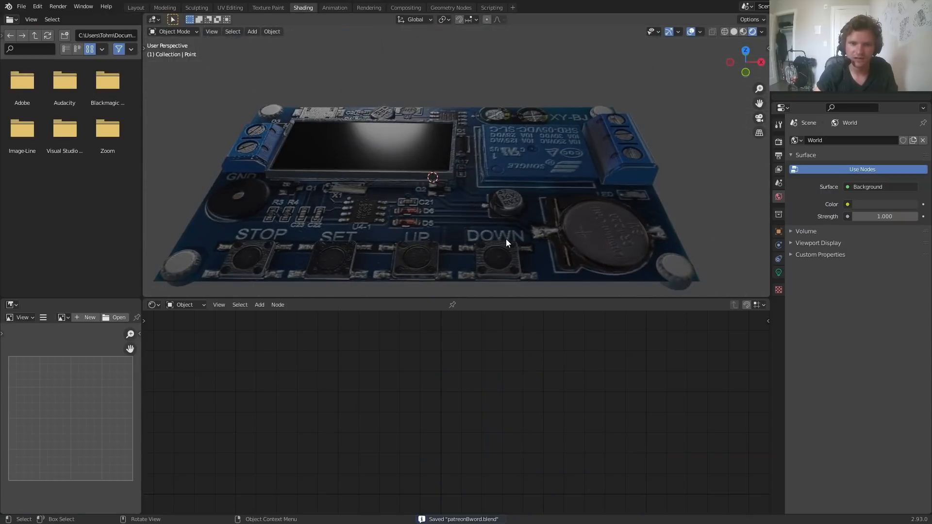
scroll(491, 372, down, 7)
drag(416, 363, 412, 475)
middle_drag(420, 320, 436, 428)
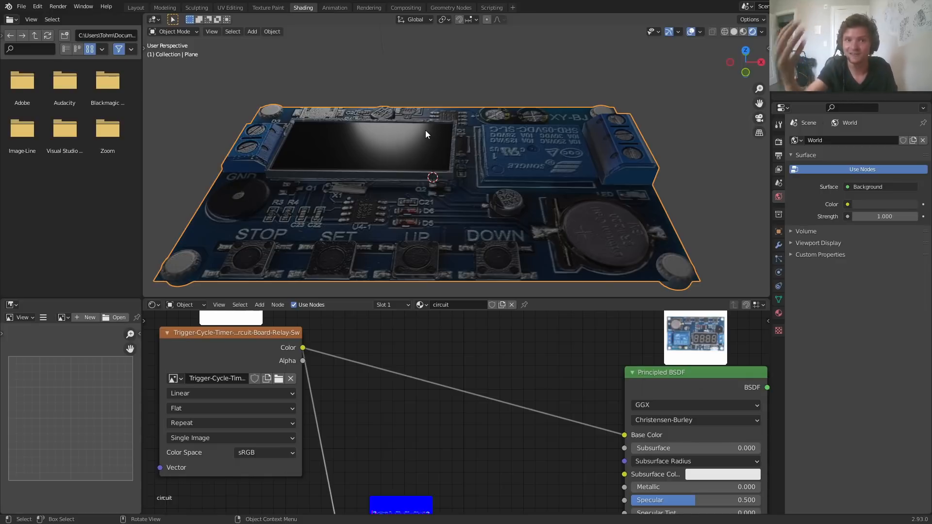
key(ctrl+s)
- Insert a Hue Saturation Value node between the photo texture and Base Color, and set its Hue to 0.190
key(shift+a)
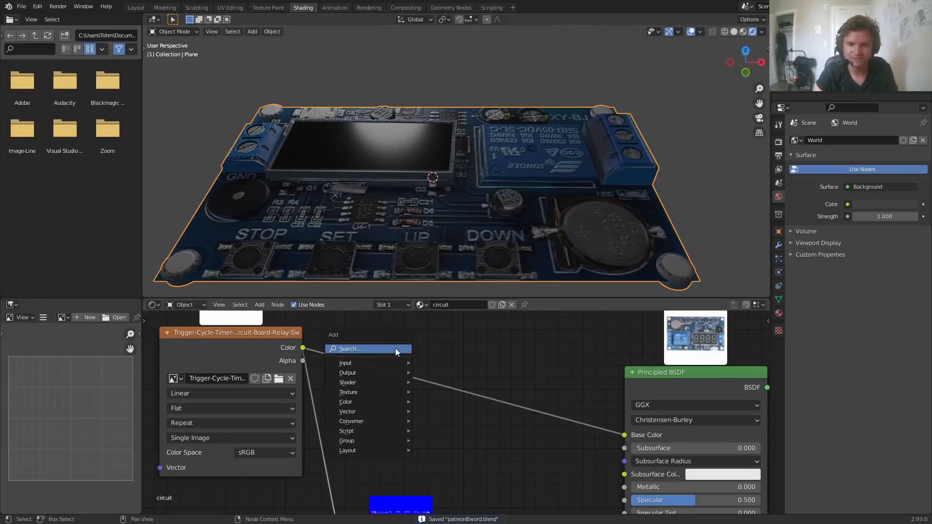
click(396, 348)
text(hue)
click(421, 367)
click(404, 358)
scroll(436, 400, up, 1)
mouse_move(397, 366)
mouse_down()
mouse_move(466, 366)
mouse_move(384, 366)
mouse_up()
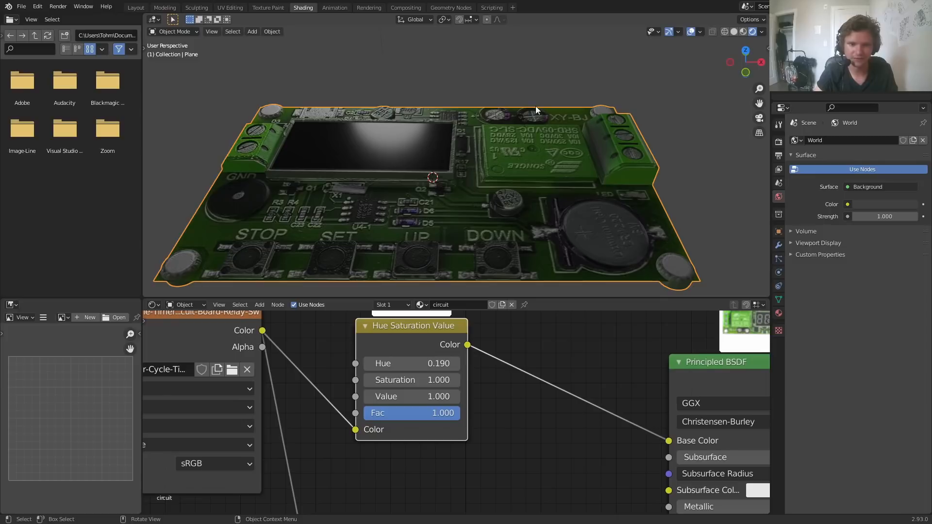
- Set the Hue Saturation Value node's Saturation to 0.8
scroll(525, 133, down, 3)
scroll(525, 132, up, 2)
click(415, 379)
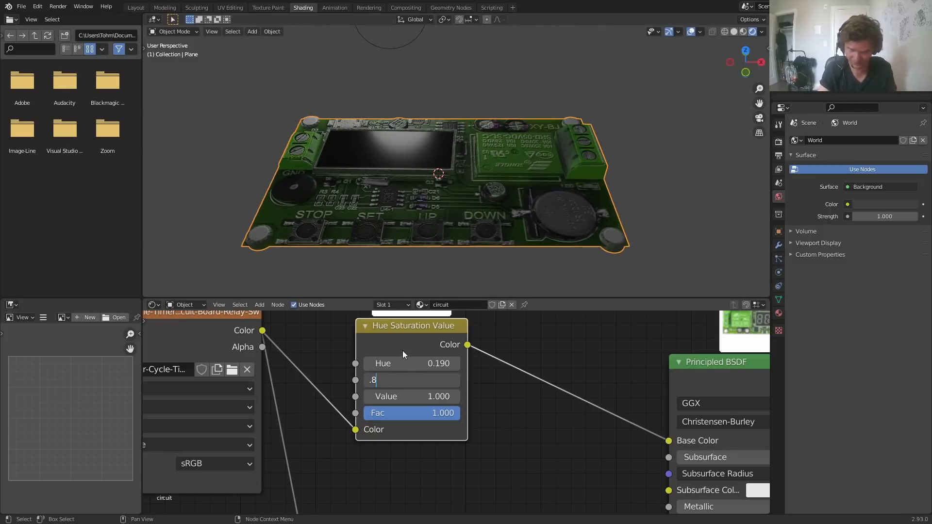
drag(425, 379, 467, 379)
key(ctrl+z)
- Move the point light along the board's back edge toward the relay end and save the file
scroll(481, 122, down, 5)
middle_drag(467, 138, 503, 175)
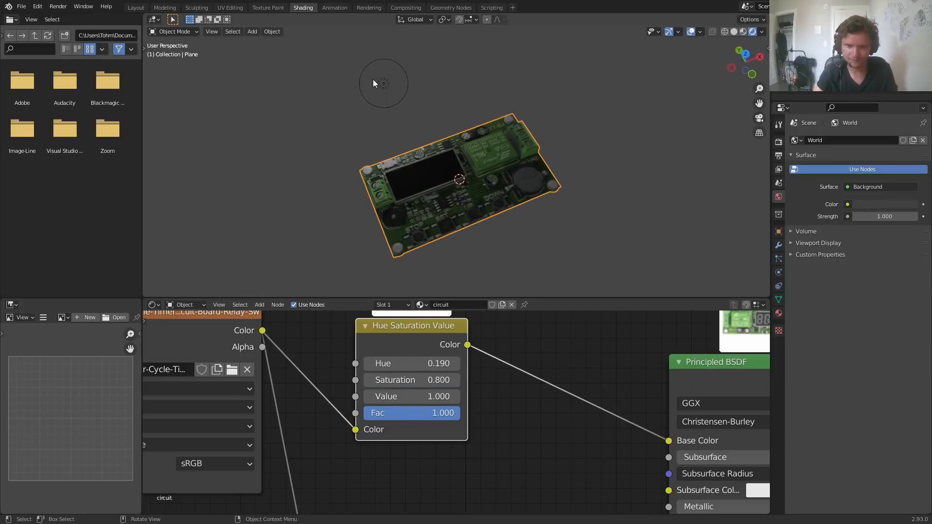
click(375, 82)
key(g)
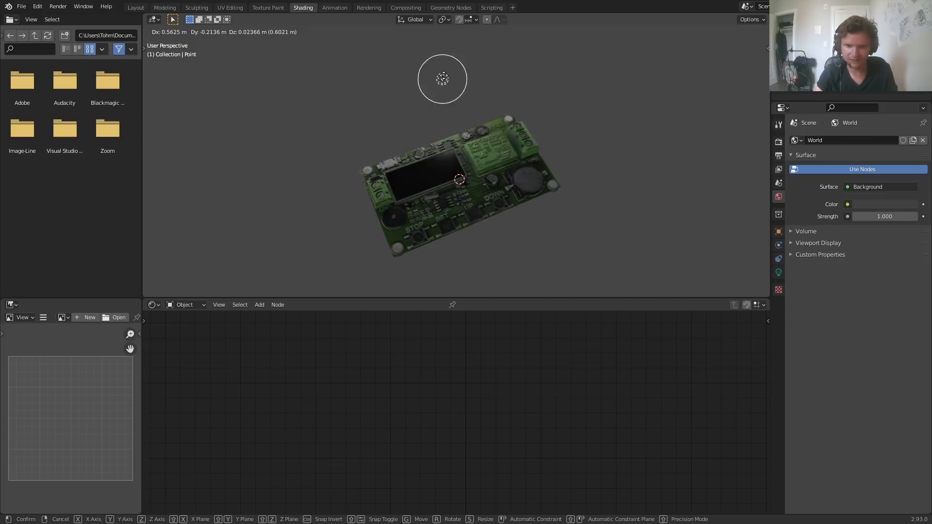
click(473, 69)
key(ctrl+s)
- Set the render engine to Cycles with the GPU Compute device and the Experimental feature set
click(779, 142)
click(861, 140)
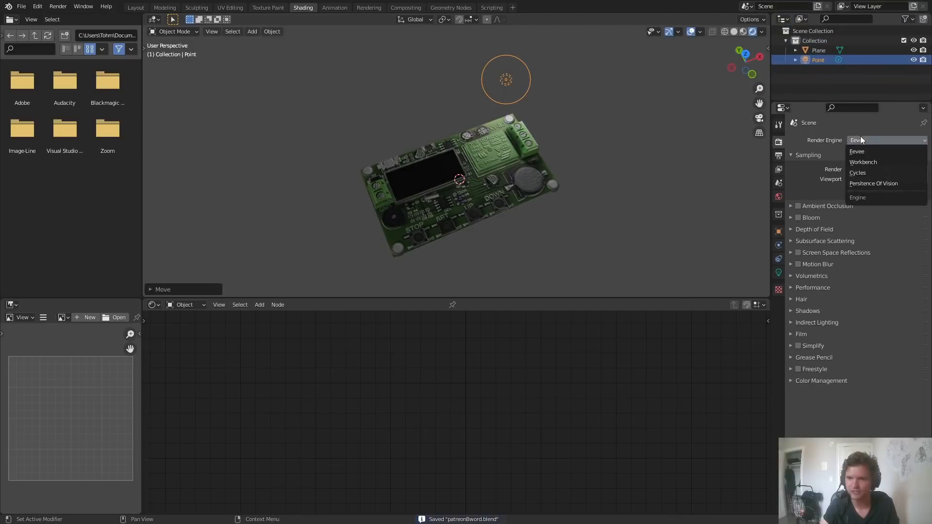
click(860, 175)
click(861, 165)
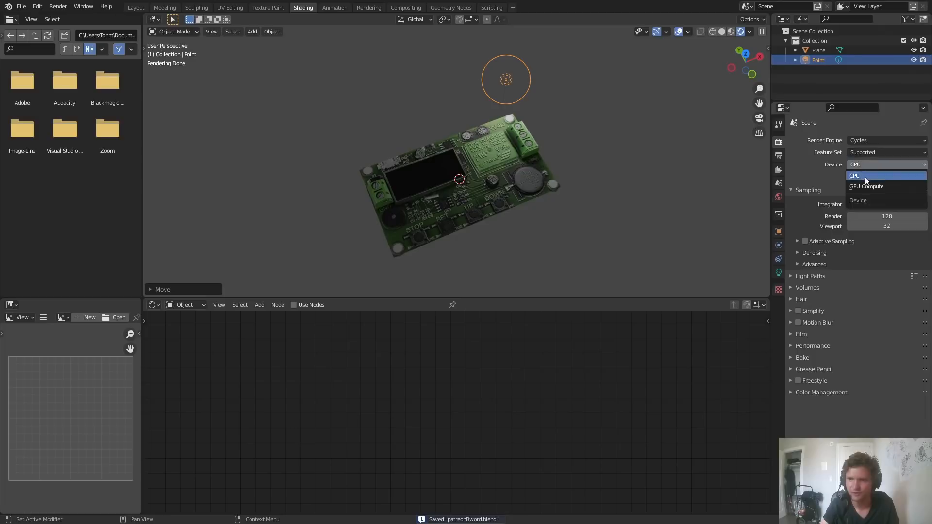
click(866, 186)
click(863, 153)
click(867, 173)
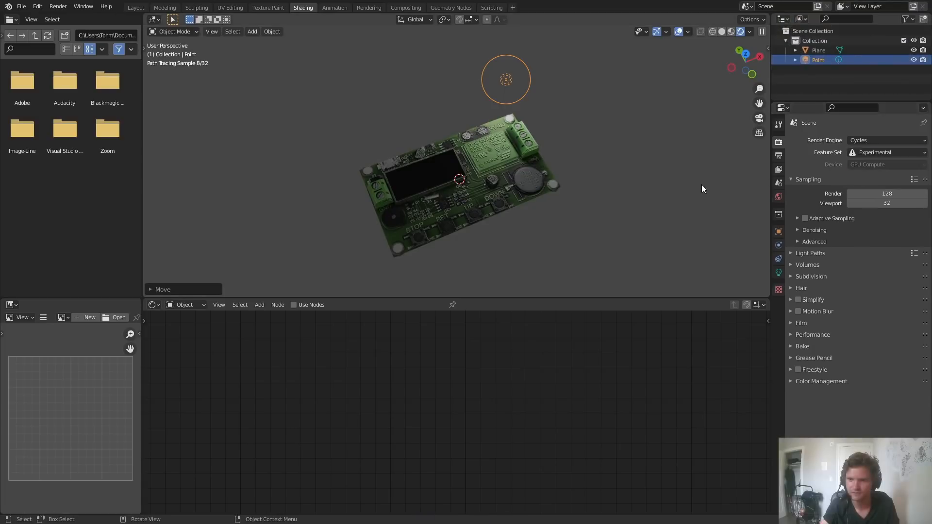
- Move the point light farther out behind the board's relay-end corner, then select the board and save the file
key(g)
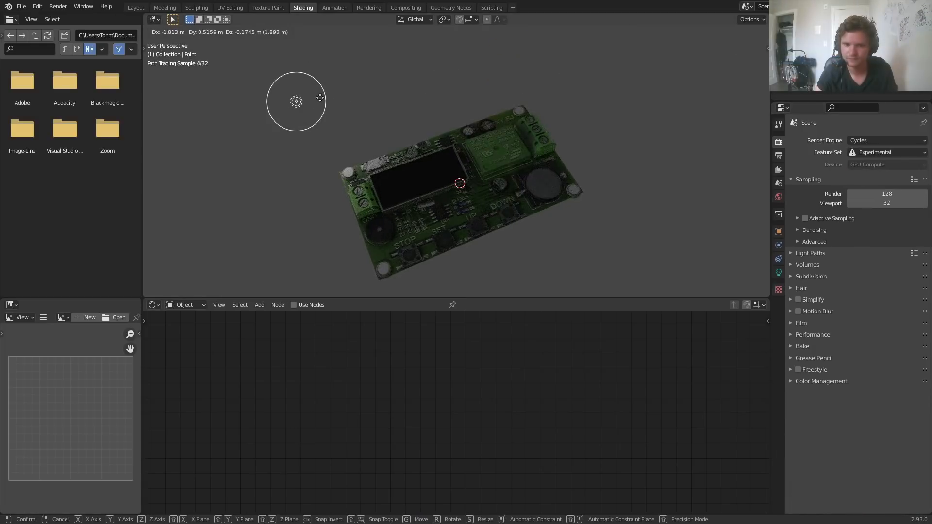
click(559, 55)
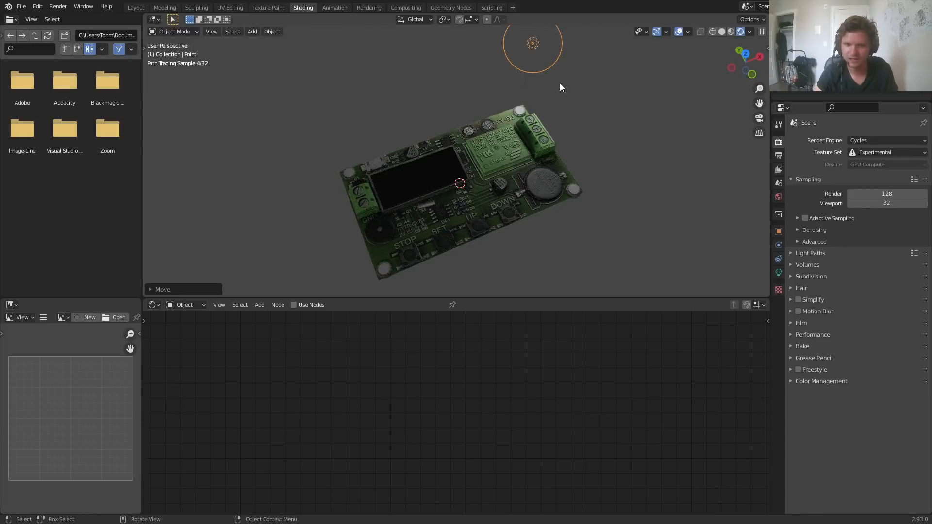
click(541, 141)
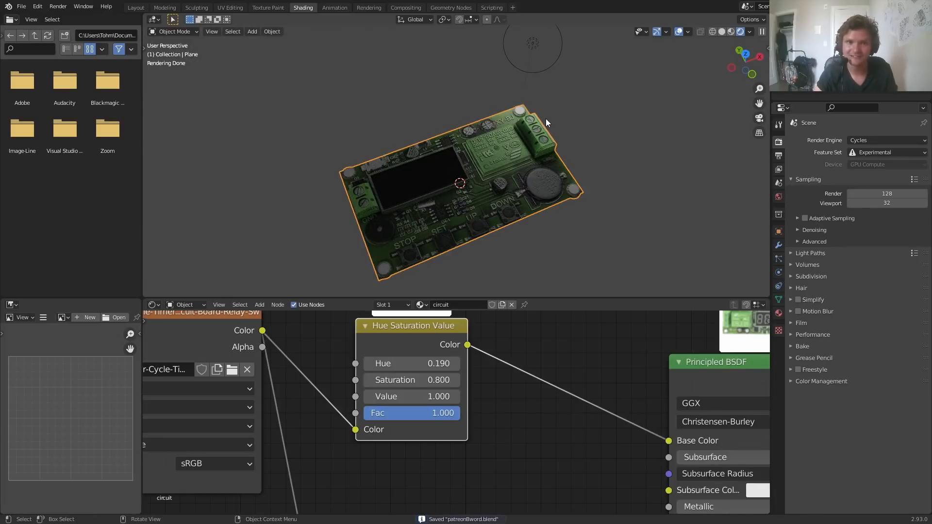
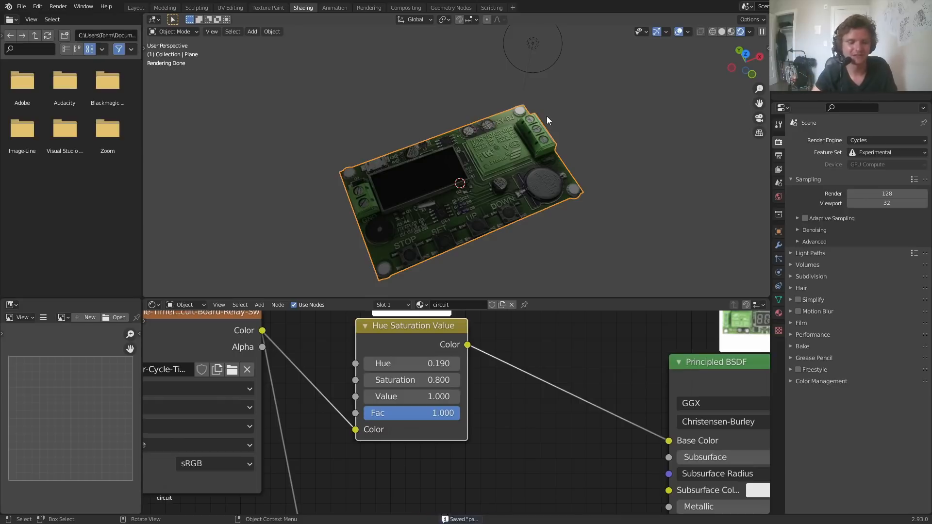
- Append the Plane object from alarm.blend on the Desktop into the scene
key(F3)
text(append)
key(Return)
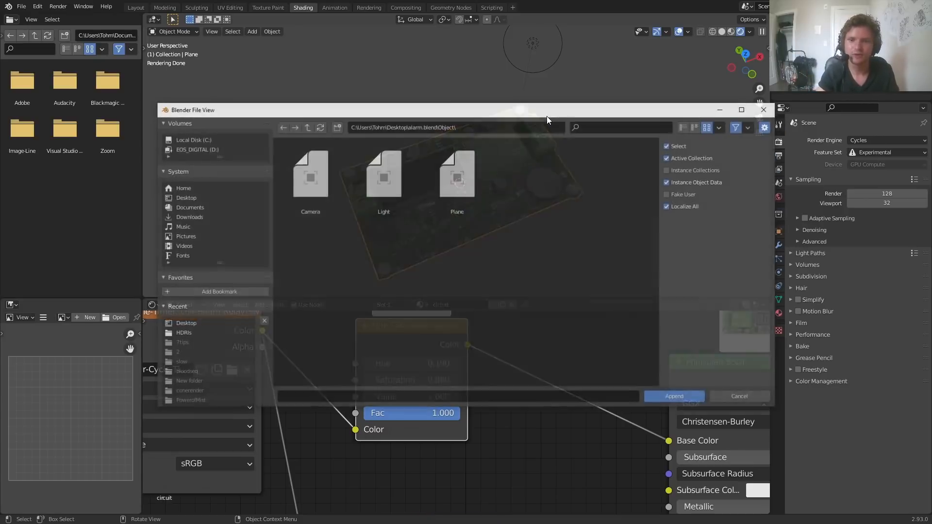
click(183, 323)
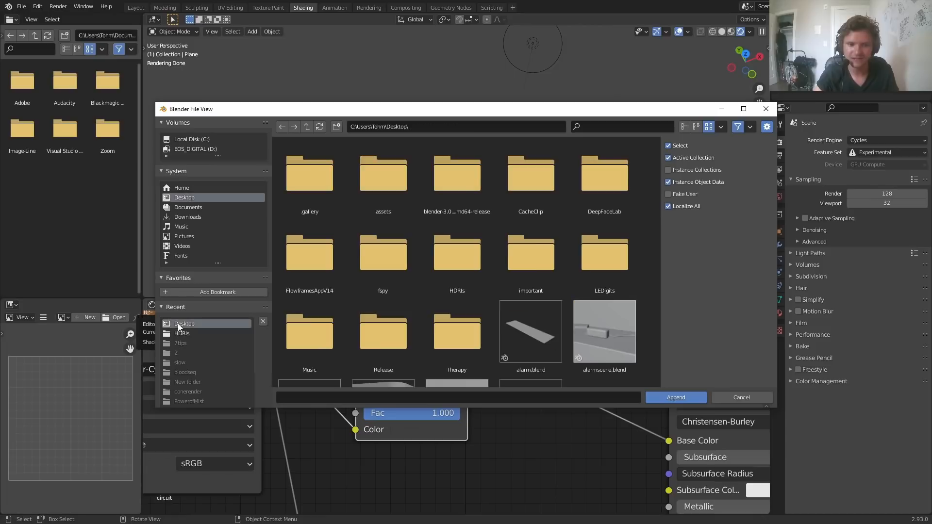
scroll(508, 325, down, 3)
click(523, 272)
double_click(523, 272)
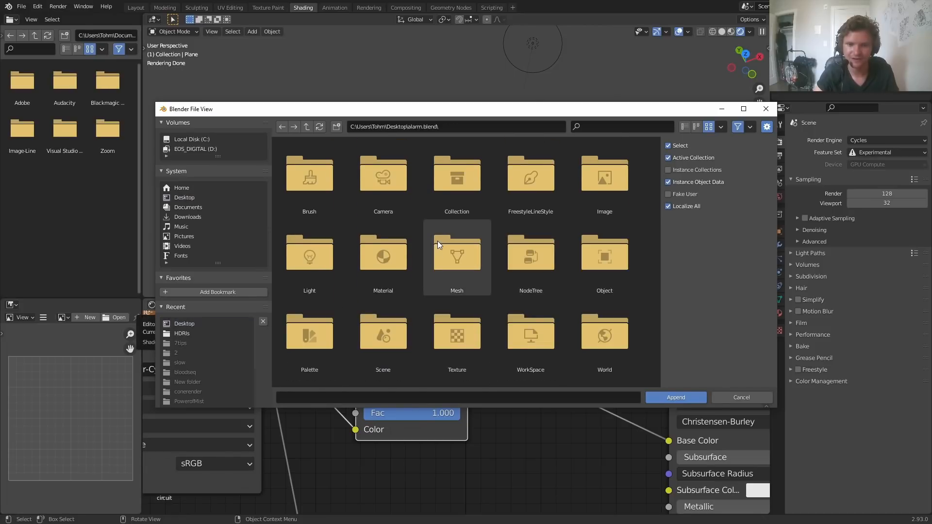
double_click(611, 272)
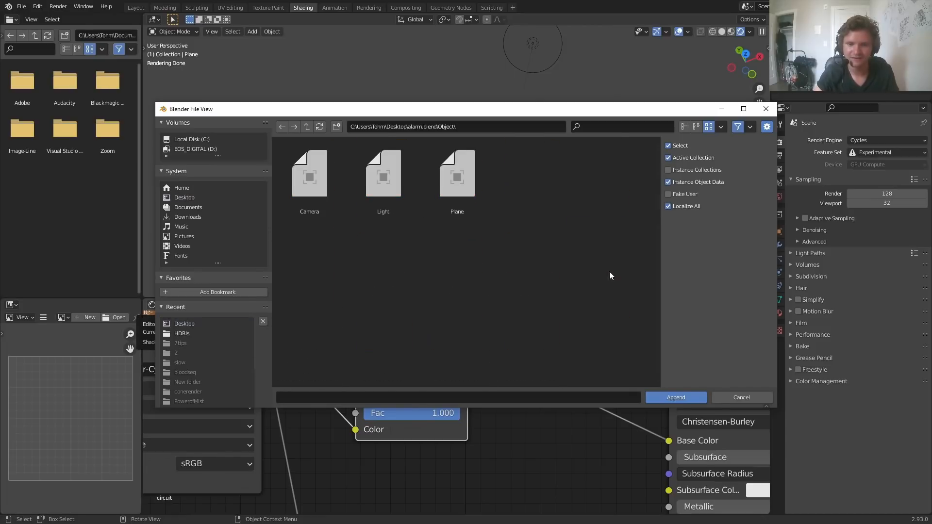
click(452, 180)
double_click(452, 180)
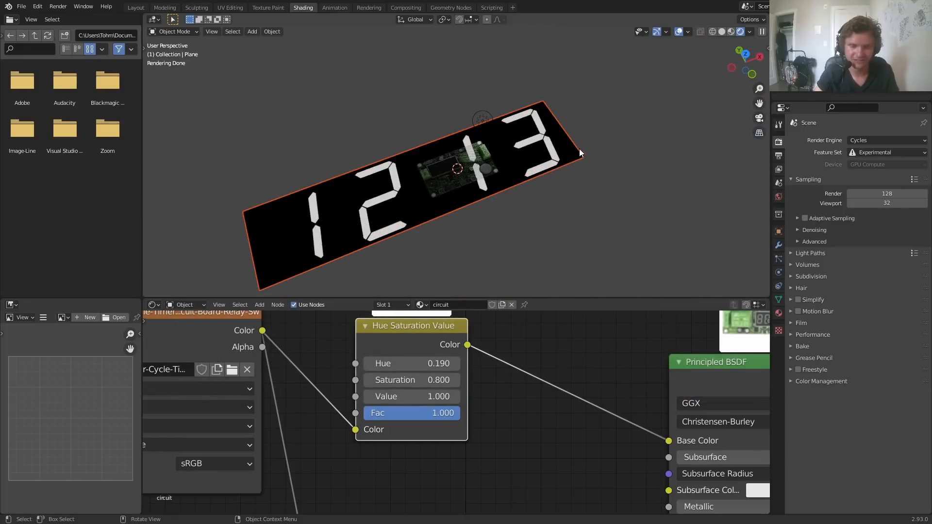
- Raise the appended digit display plane along the Z axis above the circuit board and select it
scroll(613, 149, up, 4)
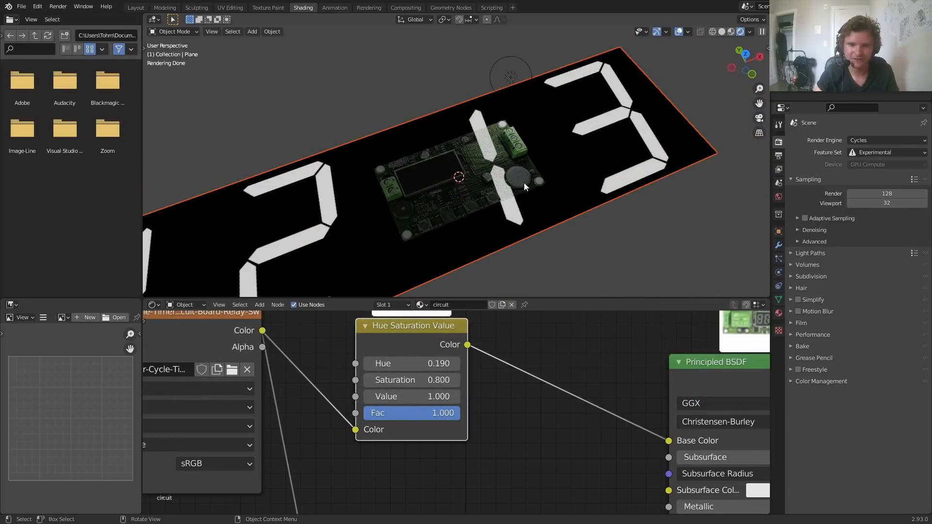
key(g)
key(z)
click(528, 119)
click(301, 164)
- Set the display material's Value node to 235 and gather its outgoing links through one reroute point
scroll(326, 381, down, 6)
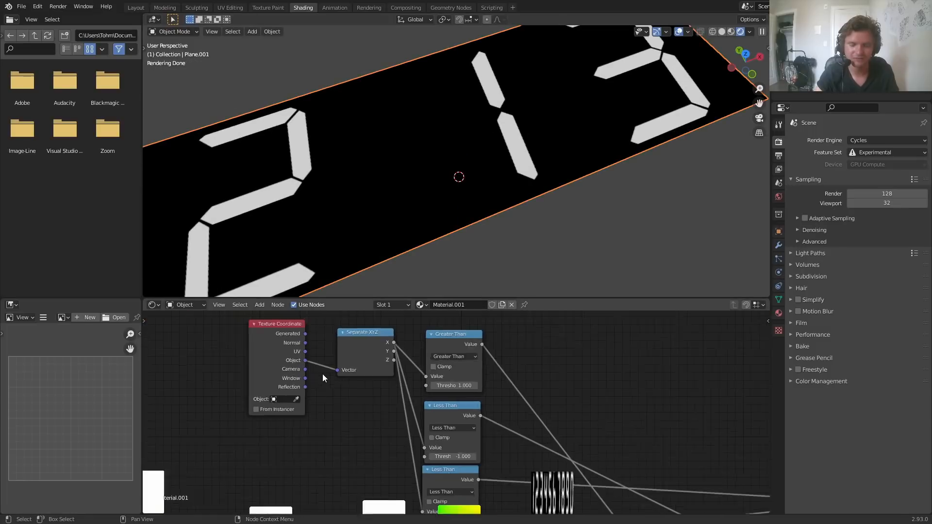
scroll(322, 374, down, 4)
middle_drag(323, 374, 445, 391)
scroll(418, 252, down, 5)
middle_drag(308, 437, 401, 316)
scroll(427, 381, up, 5)
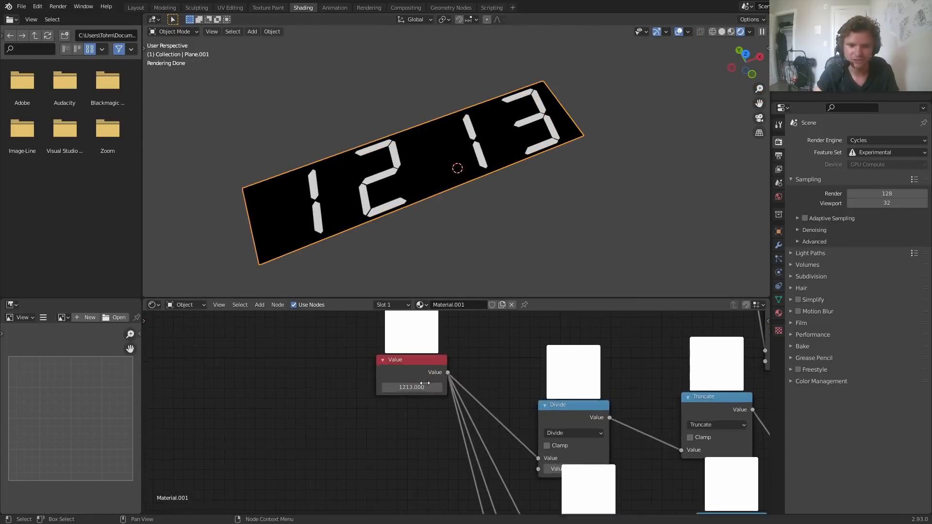
scroll(427, 383, down, 7)
scroll(434, 375, up, 3)
scroll(430, 385, up, 7)
drag(405, 363, 320, 387)
middle_drag(315, 414, 400, 409)
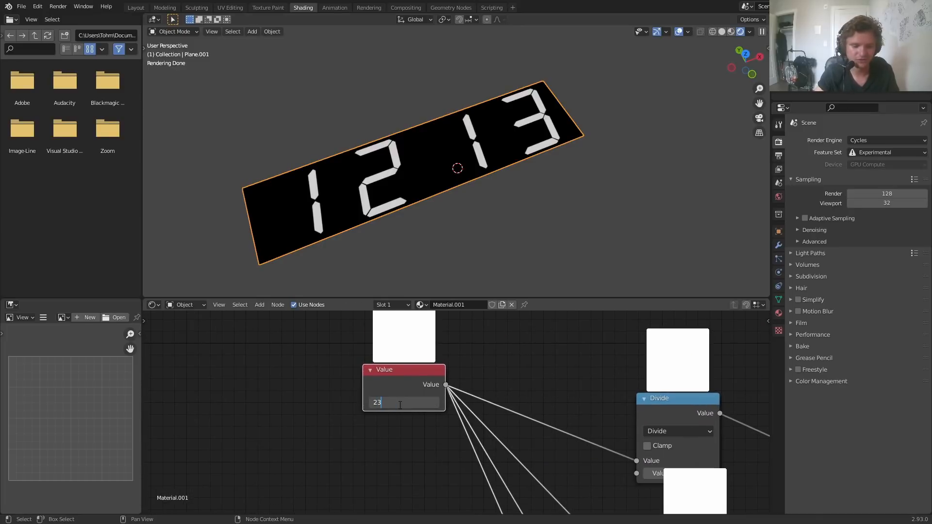
key(Return)
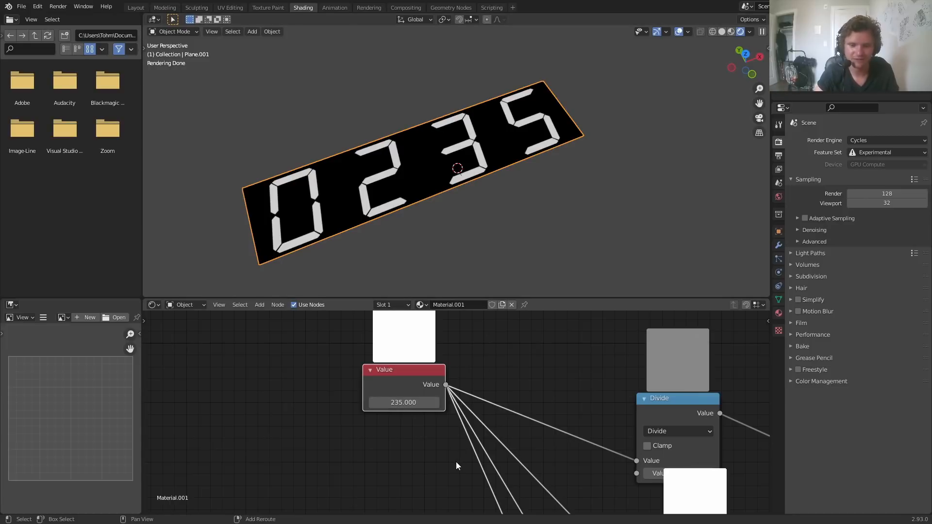
shift+right_drag(457, 465, 499, 371)
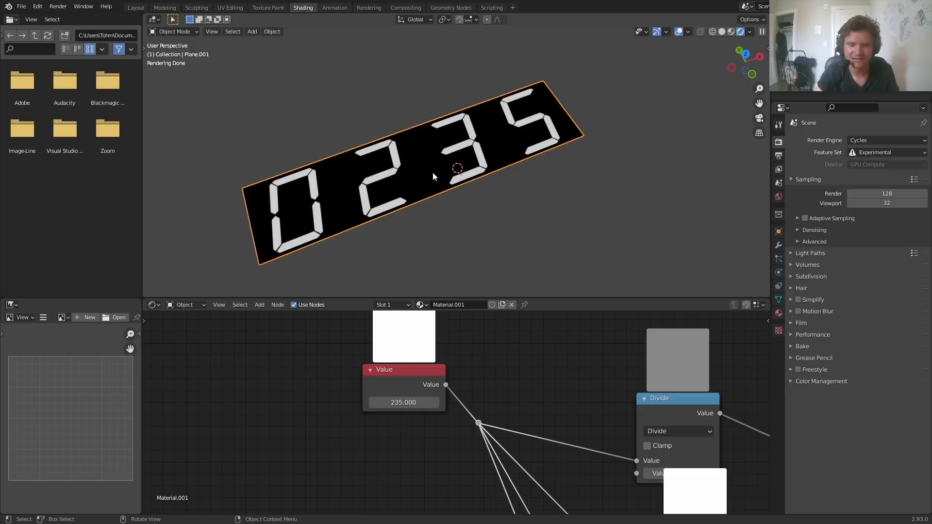
- Add an Image Texture node beside the Viewer and Material Output nodes in the display material
scroll(501, 375, down, 6)
scroll(552, 386, up, 5)
key(shift+a)
text(i)
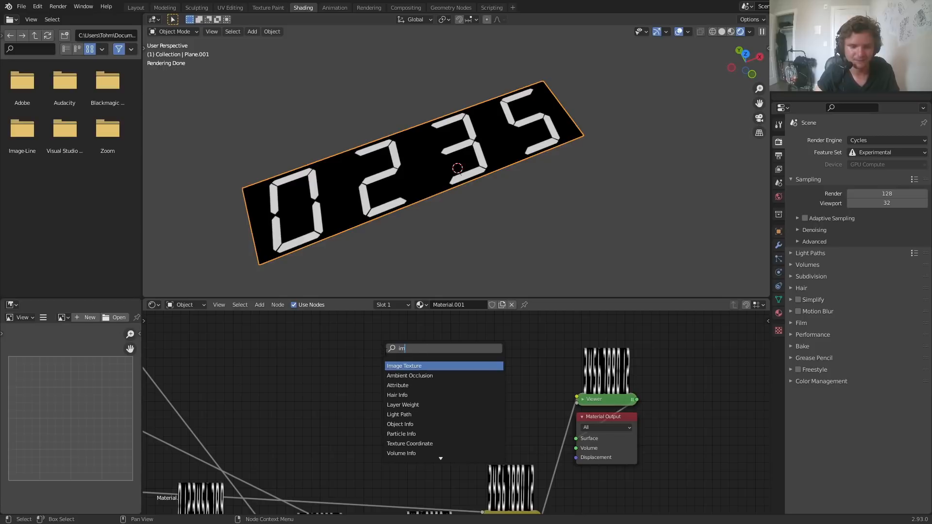
text(m)
key(Return)
- Load dots.png from the Desktop into the new Image Texture node
click(433, 382)
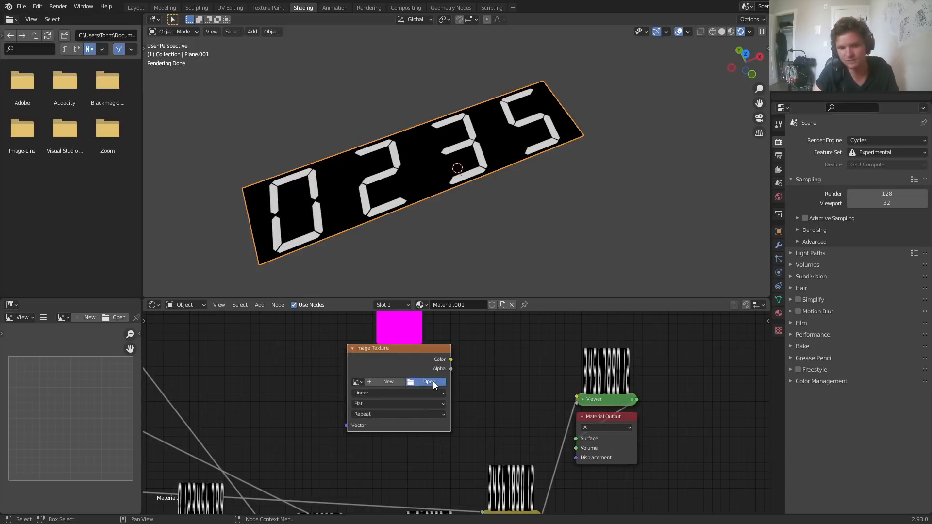
scroll(500, 261, down, 2)
click(441, 204)
click(531, 196)
click(604, 194)
click(651, 192)
click(457, 275)
scroll(634, 317, down, 2)
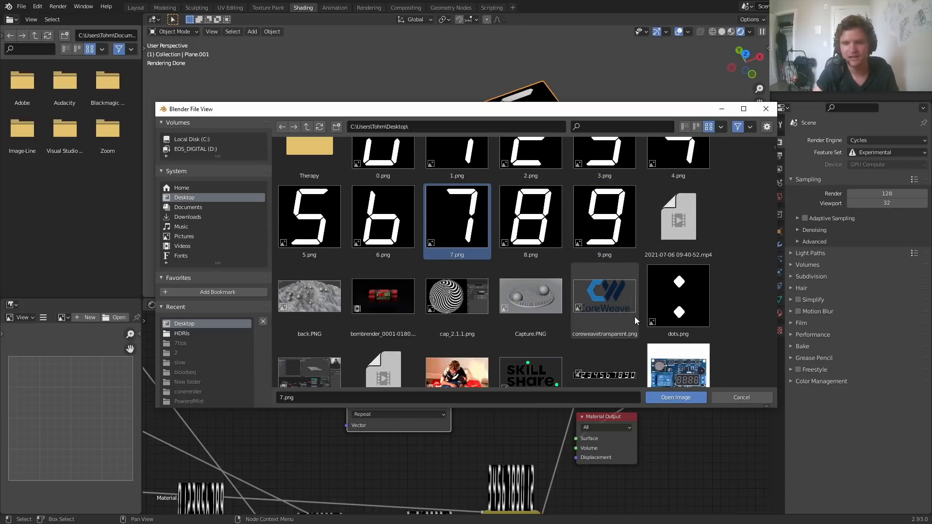
click(673, 290)
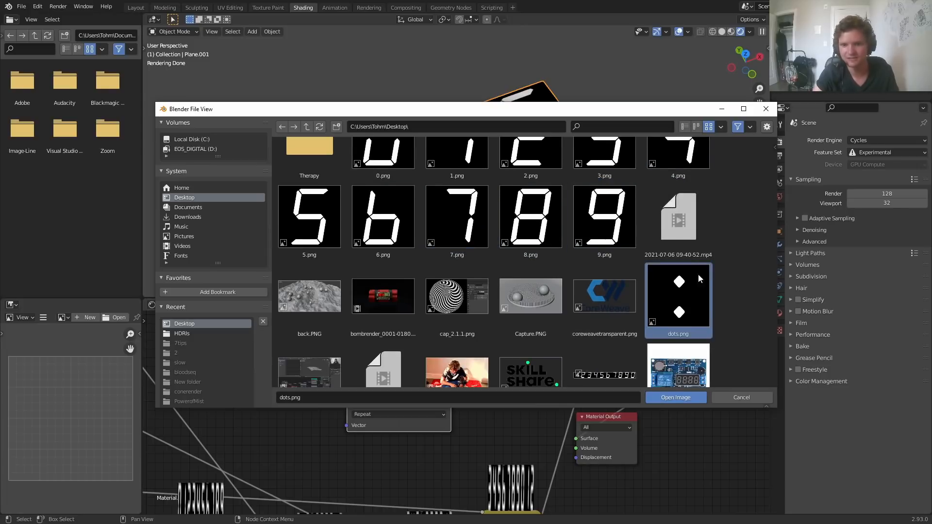
click(700, 394)
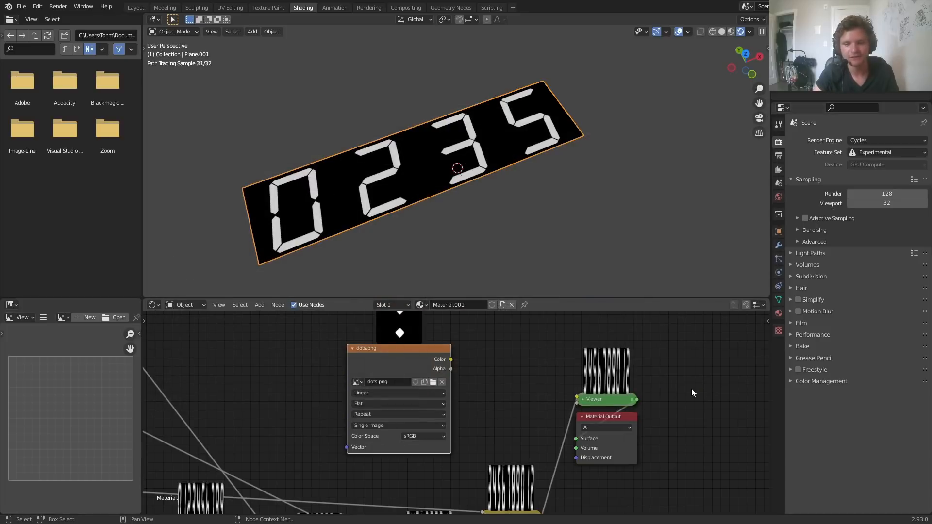
- Move the Viewer and Material Output nodes farther from the final Mix node to make room between them
scroll(414, 346, down, 1)
middle_drag(408, 360, 335, 353)
drag(622, 465, 483, 363)
key(g)
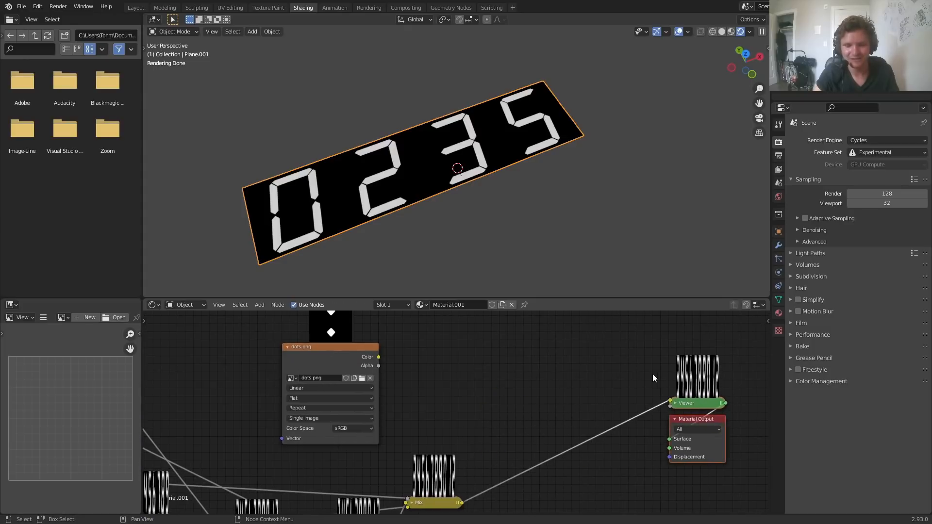
click(654, 374)
- Insert a Math node set to Add between the final Mix node and the Viewer
middle_drag(472, 440, 489, 411)
middle_drag(324, 317, 363, 376)
middle_drag(535, 432, 494, 387)
key(shift+a)
click(500, 368)
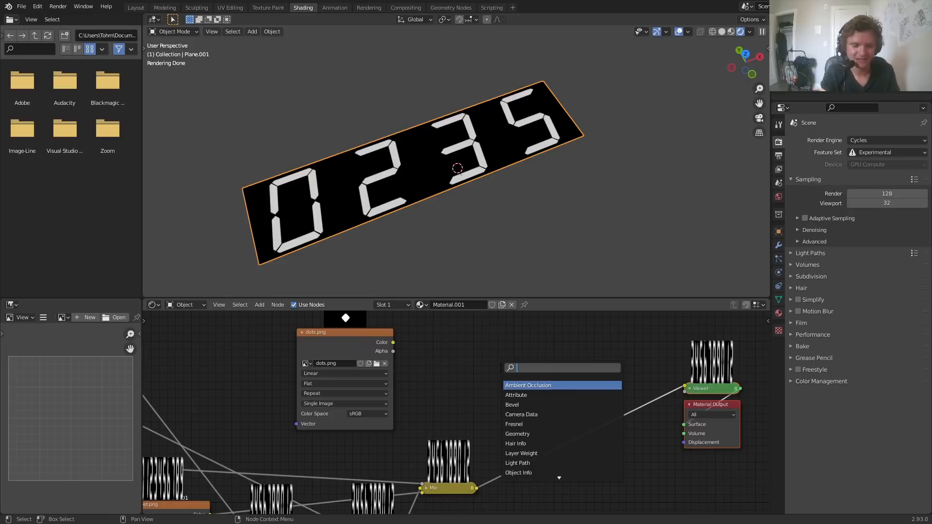
text(math)
key(Return)
click(568, 397)
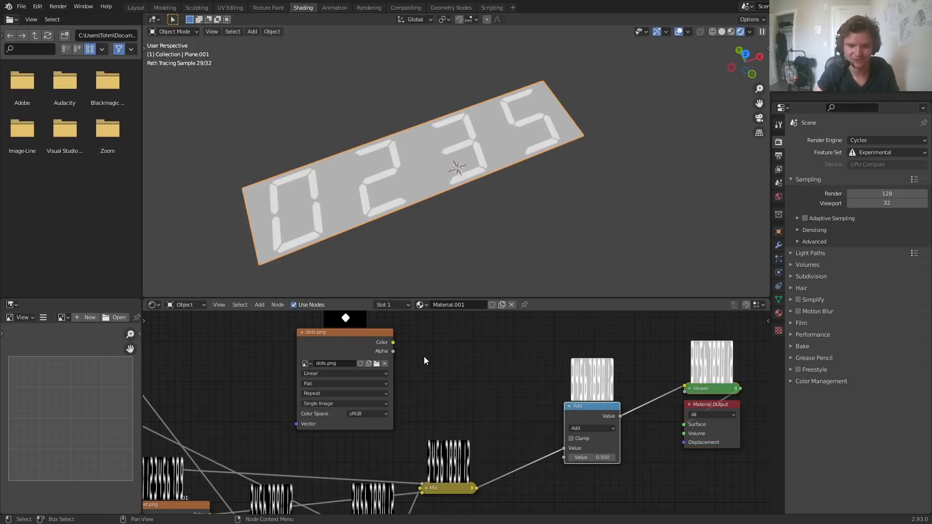
- Connect the dots.png Color output to the Add node's second Value input
drag(564, 459, 564, 458)
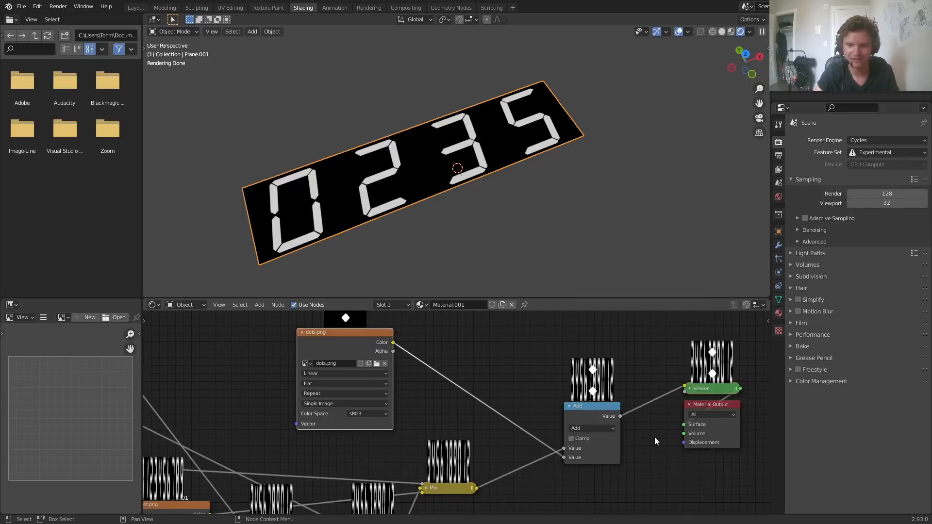
click(596, 402)
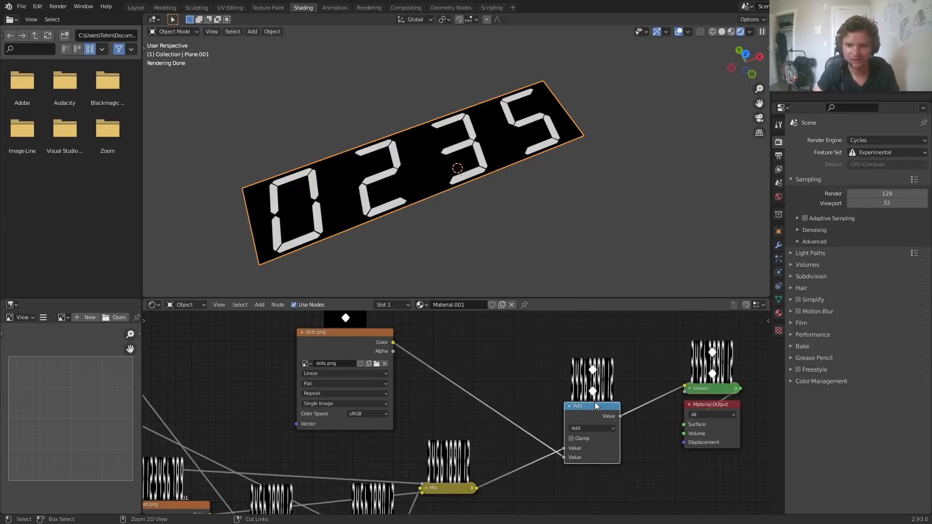
scroll(404, 145, up, 4)
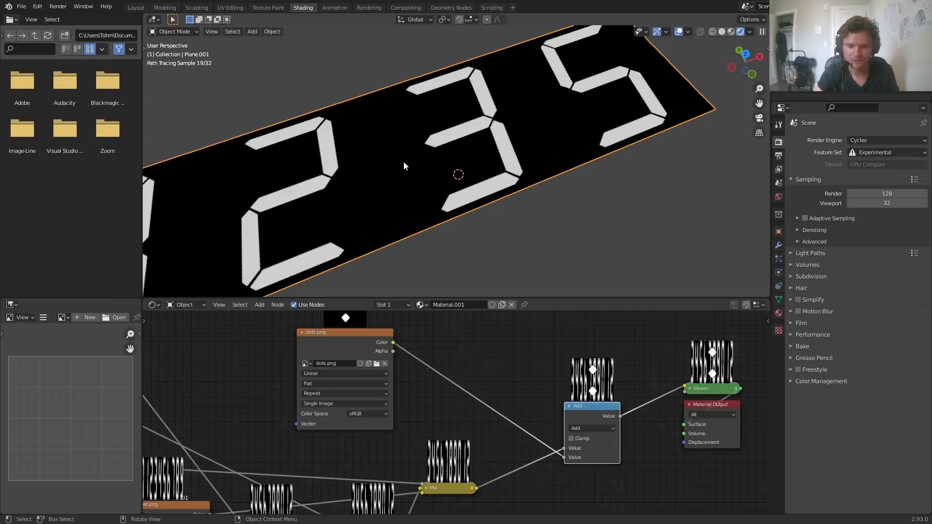
- Preview the Texture Coordinate node's outputs on the display plane
scroll(322, 360, down, 2)
middle_drag(365, 365, 407, 409)
ctrl+shift+click(340, 344)
ctrl+shift+click(345, 346)
scroll(405, 165, down, 2)
ctrl+shift+click(354, 345)
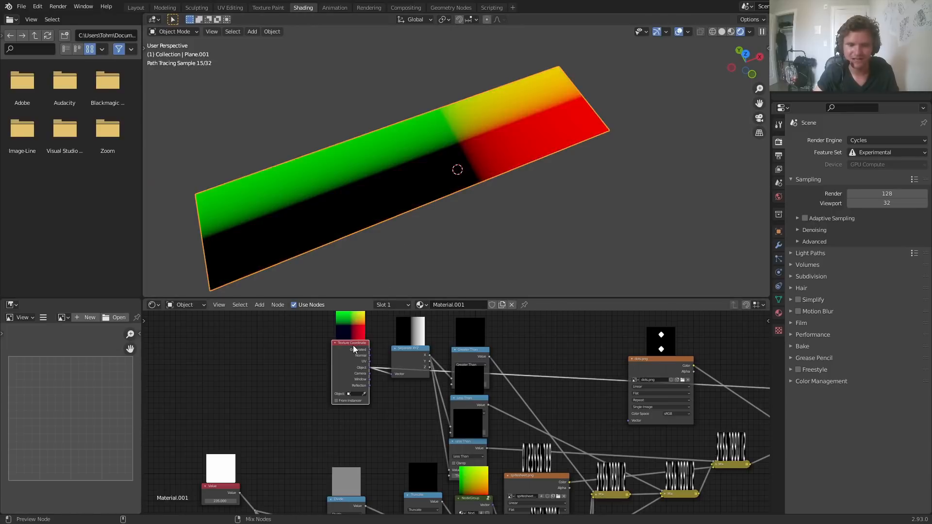
ctrl+shift+click(353, 345)
- Connect the Texture Coordinate's Object output to the dots.png Vector input and route the Add node back to the Viewer
drag(614, 425, 630, 422)
middle_drag(719, 394, 520, 385)
ctrl+shift+click(626, 403)
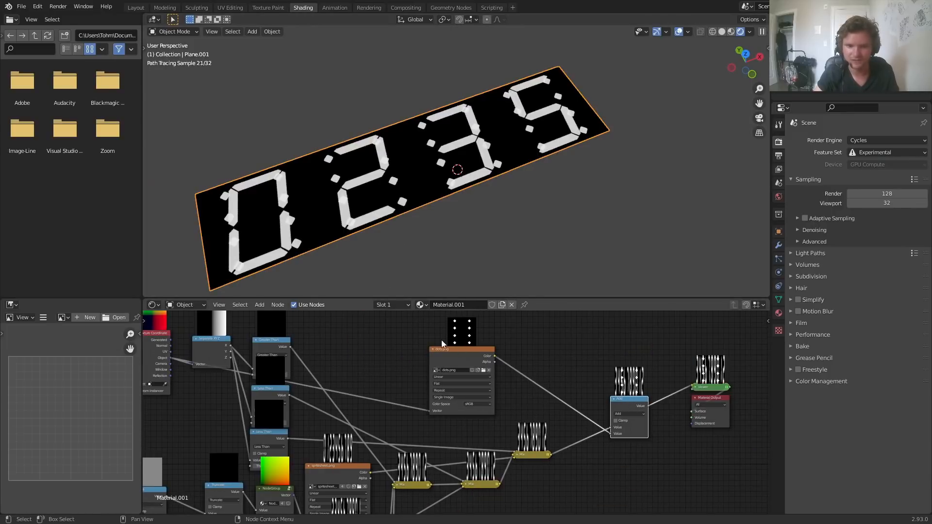
- Set the dots.png texture's extension mode to Clip
scroll(456, 407, up, 3)
click(445, 378)
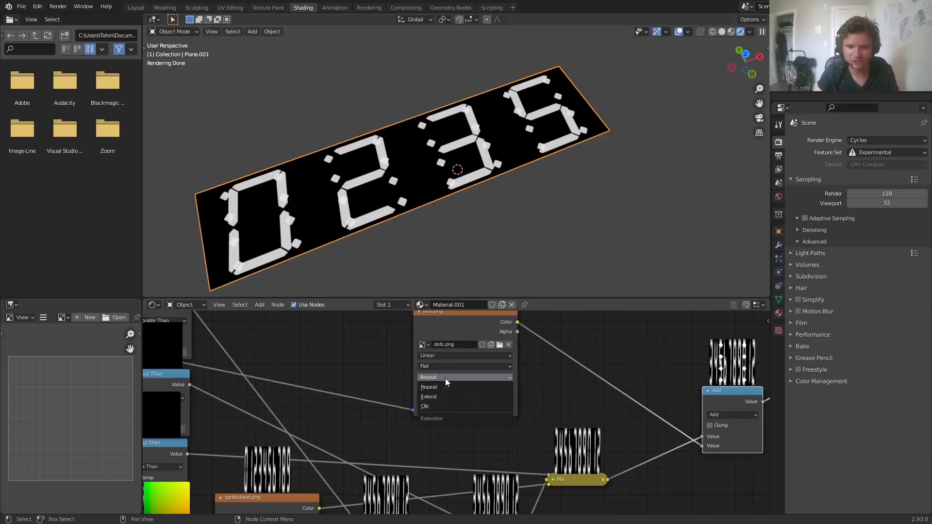
click(436, 406)
scroll(470, 124, up, 2)
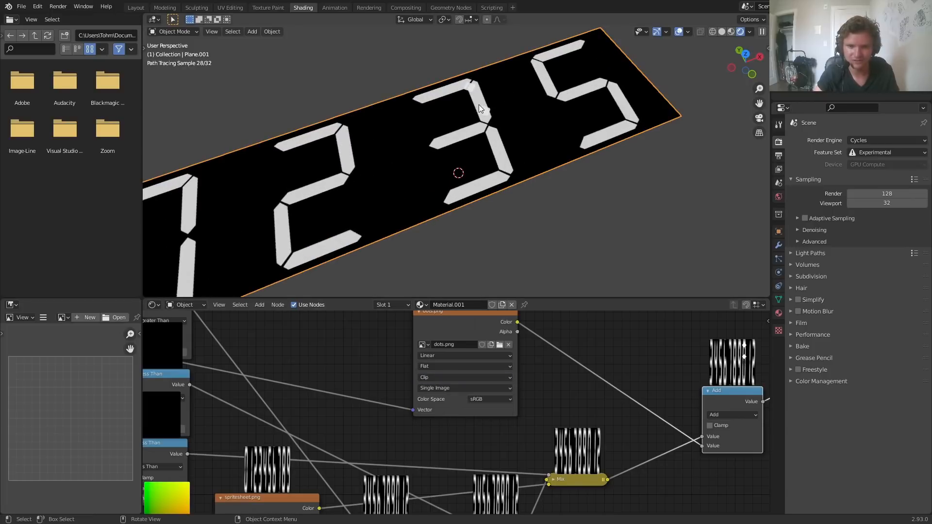
- Insert a Mapping node between the Texture Coordinate and dots.png nodes, positioned in front of the image texture
middle_drag(315, 314, 386, 330)
key(shift+a)
text(map)
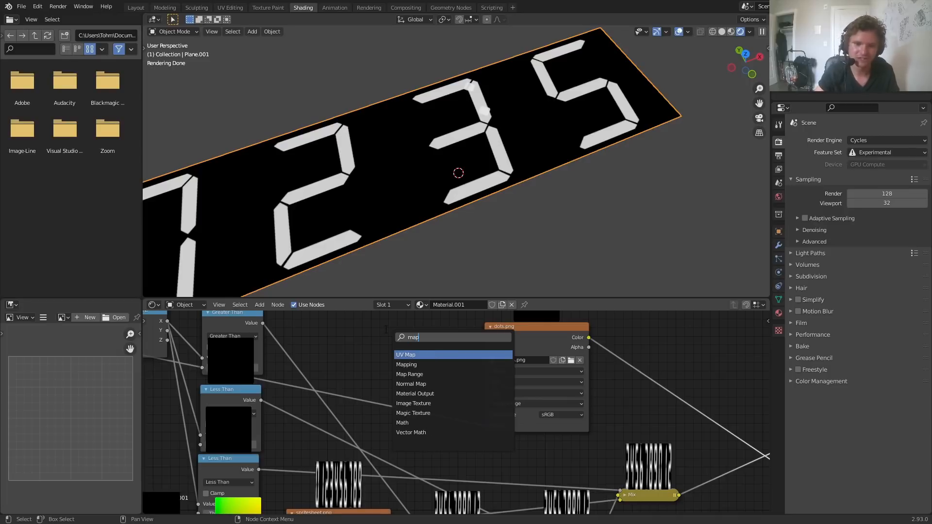
key(Down)
key(Return)
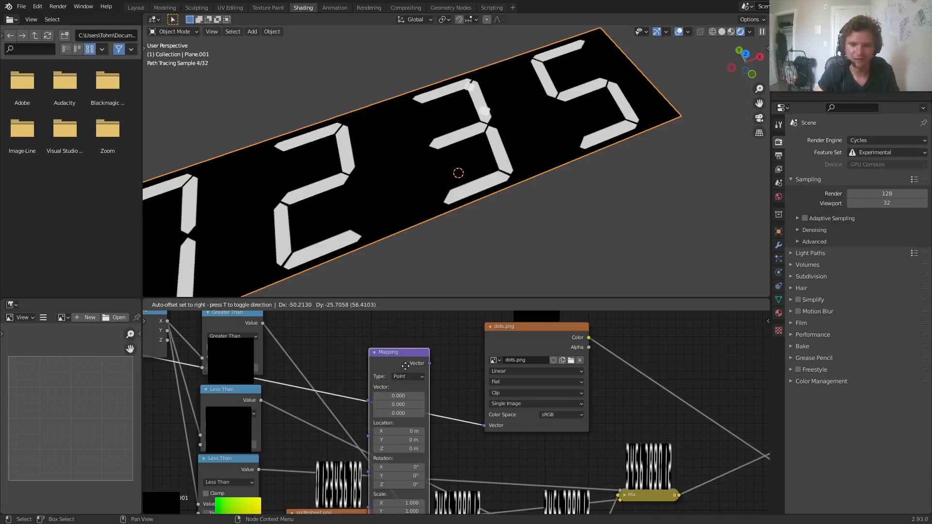
click(436, 383)
key(g)
click(429, 350)
middle_drag(420, 364, 435, 405)
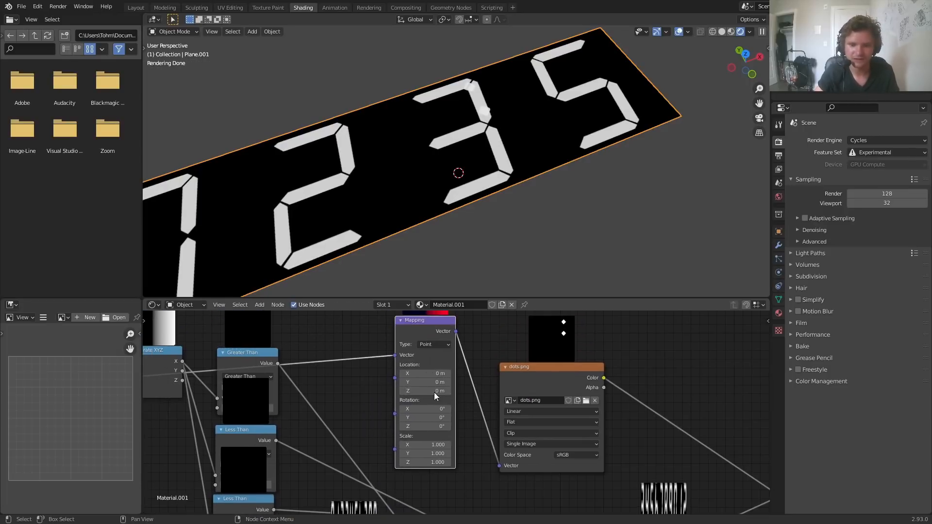
- Set the Mapping node's Location X to 1.43 m and its X, Y and Z Scale to 0.500
drag(426, 374, 494, 374)
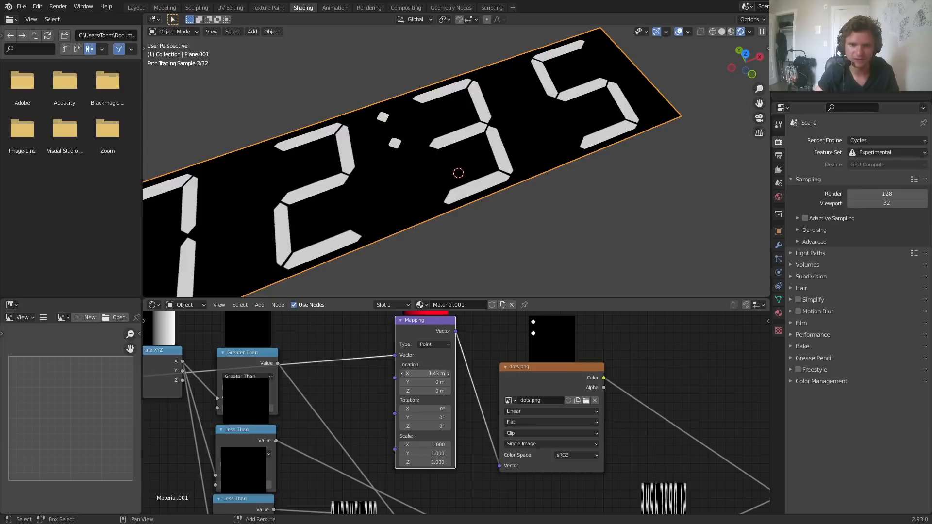
drag(426, 445, 413, 463)
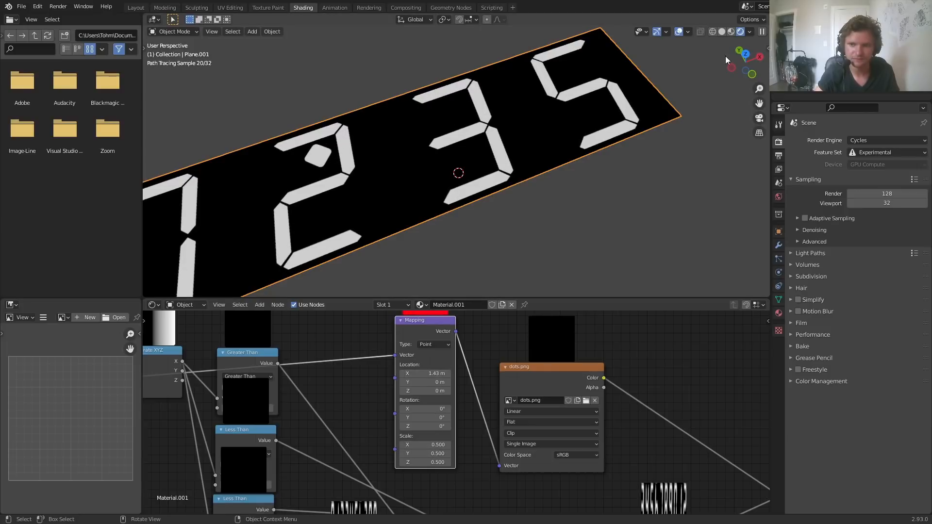
- Set the Value node to 1215 to test the clock's digits
click(746, 55)
mouse_move(425, 374)
shift+mouse_down()
mouse_move(407, 374)
mouse_move(452, 382)
mouse_move(424, 373)
shift+mouse_up()
scroll(453, 412, down, 6)
middle_drag(345, 417, 576, 383)
middle_drag(360, 432, 437, 378)
scroll(358, 444, up, 5)
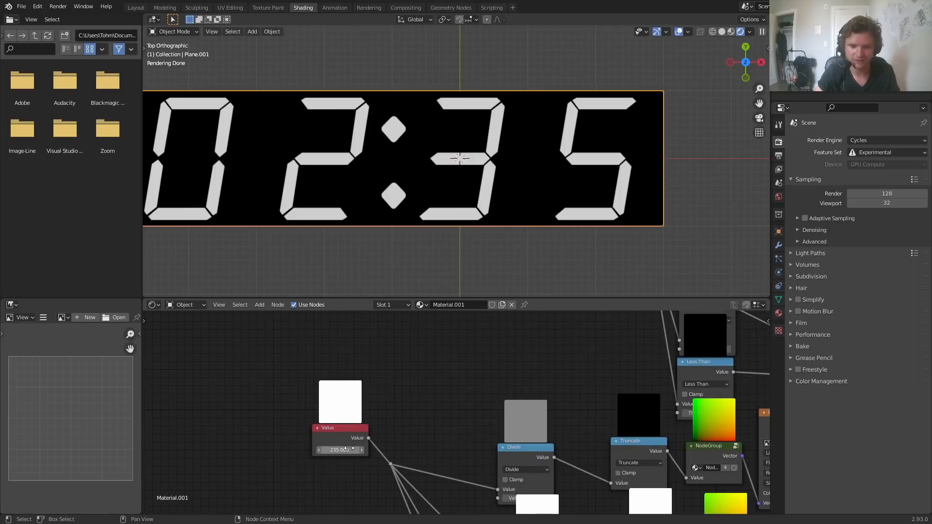
key(Return)
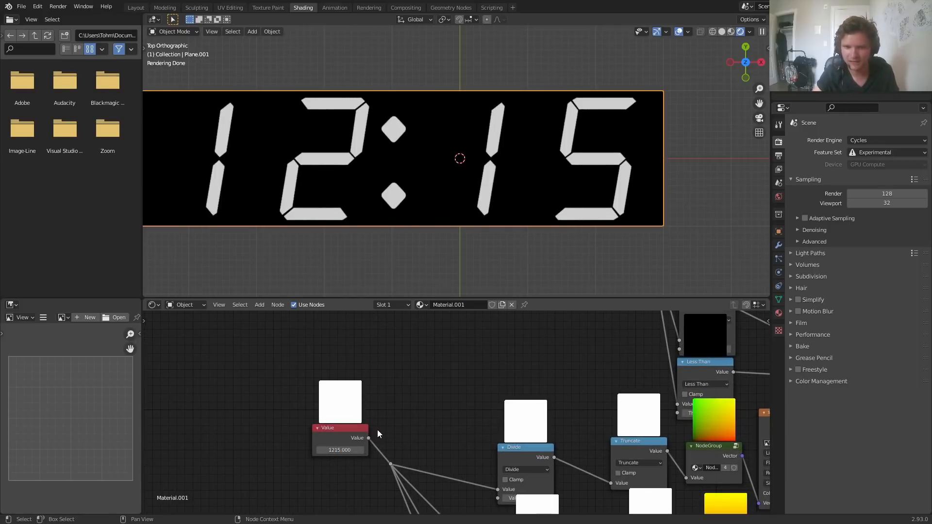
- Set the Value node driving the clock's digits to 345 and save the file
text(345)
key(Return)
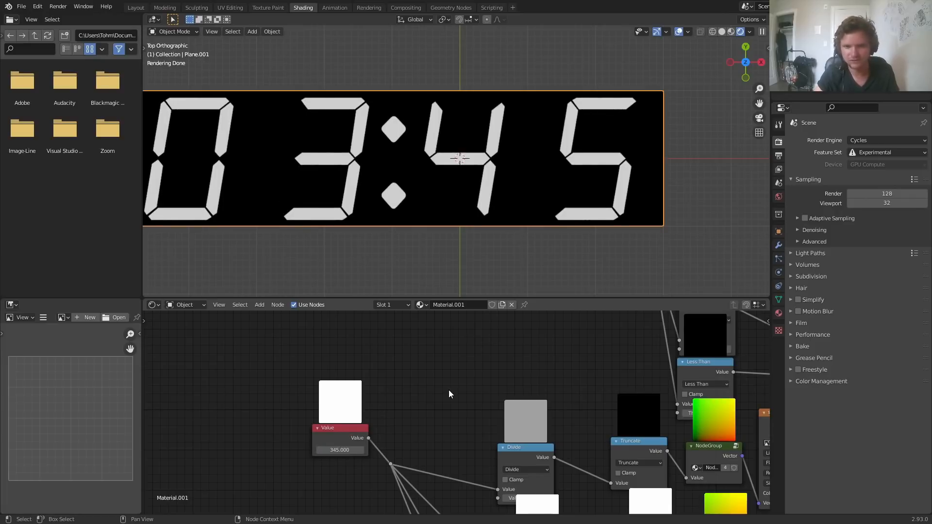
scroll(464, 154, down, 3)
scroll(450, 164, down, 4)
scroll(445, 170, up, 4)
scroll(492, 396, down, 2)
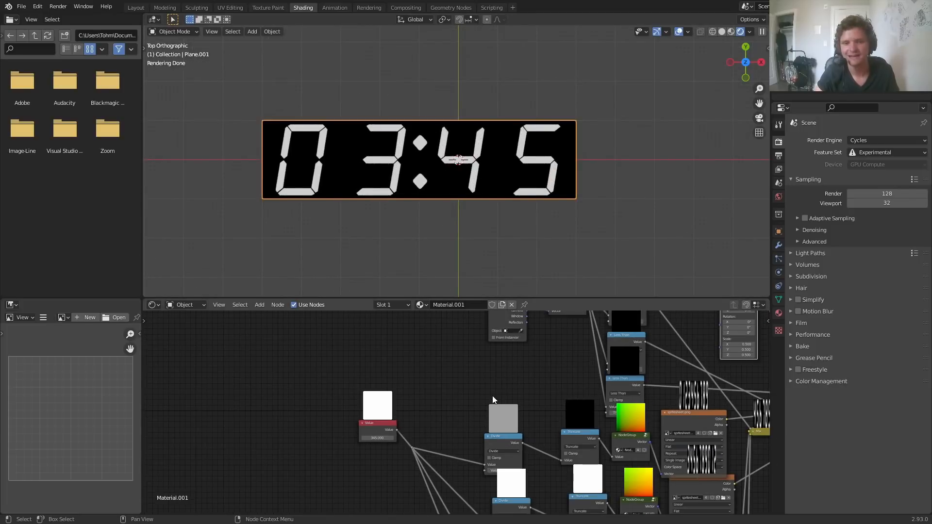
key(ctrl+s)
- Scale the clock plane down to roughly the size of the circuit board
middle_drag(490, 53, 435, 121)
key(s)
click(491, 162)
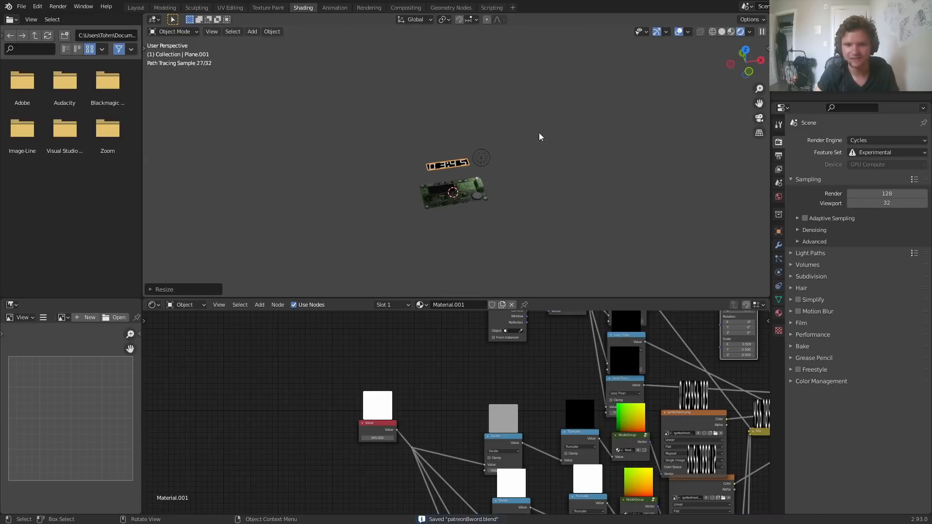
- Position the clock plane over the board's black display area and scale it to match the display's width
click(746, 51)
scroll(460, 152, up, 8)
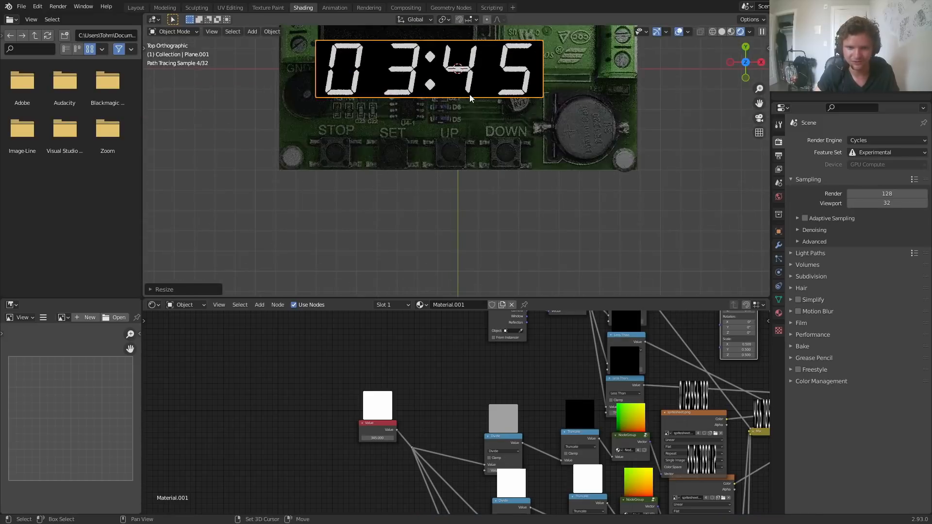
shift+middle_drag(471, 97, 494, 209)
scroll(519, 209, up, 3)
key(s)
click(573, 179)
key(g)
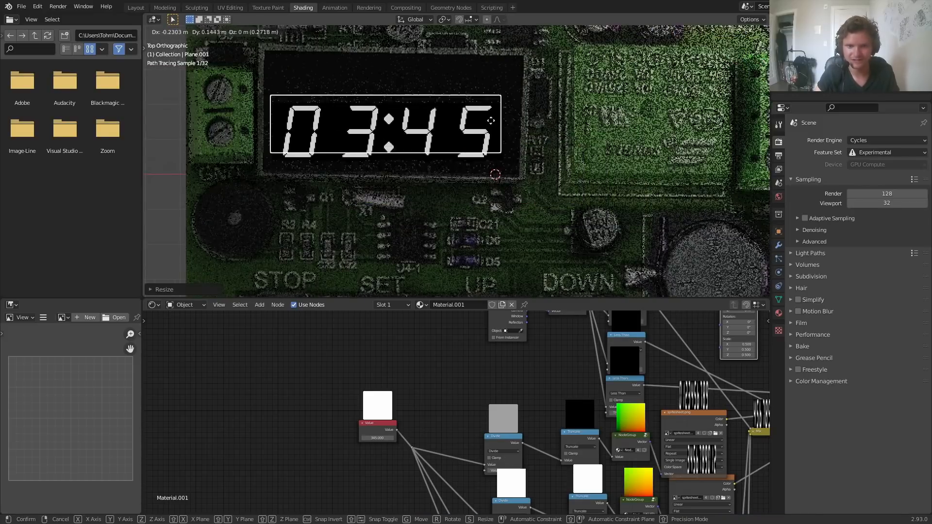
click(501, 122)
key(s)
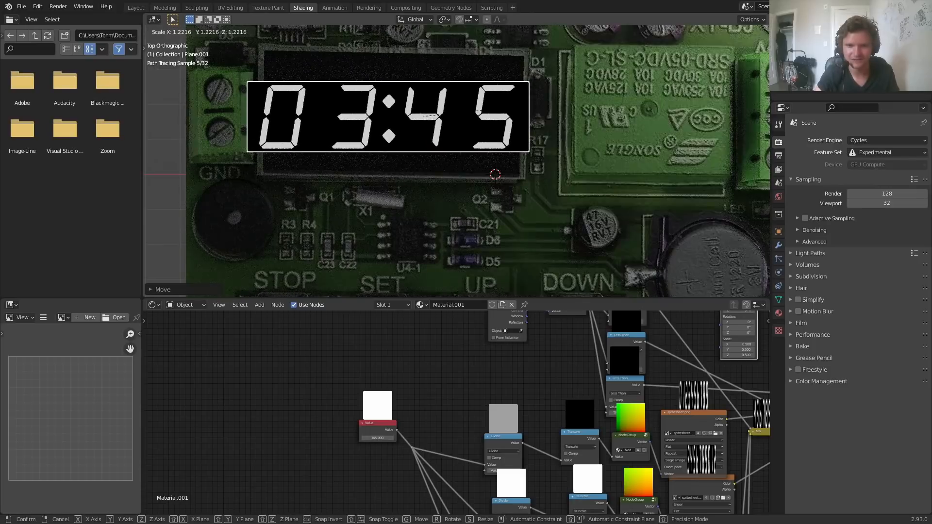
click(485, 120)
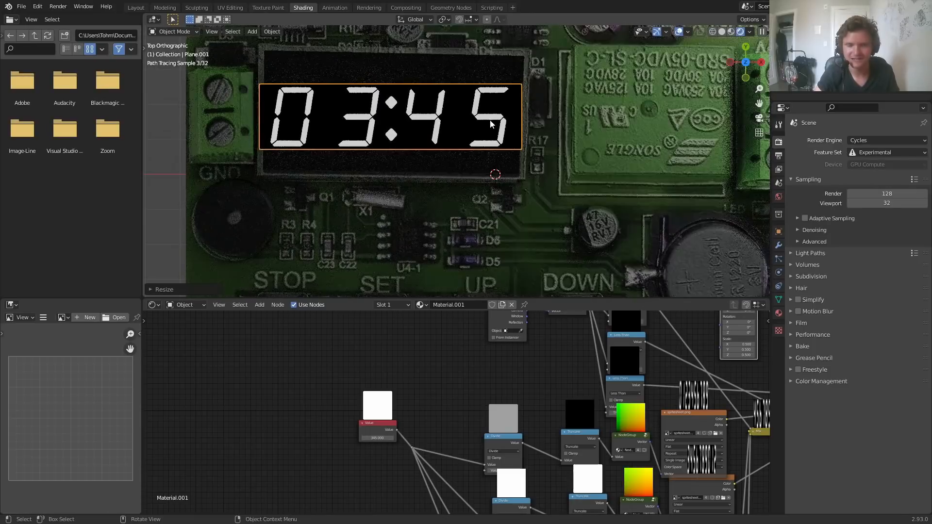
- Adjust the clock plane's height along Z to just above the board's display and save the file
middle_drag(451, 128, 498, 67)
key(g)
key(z)
click(456, 69)
shift+middle_drag(465, 219, 485, 69)
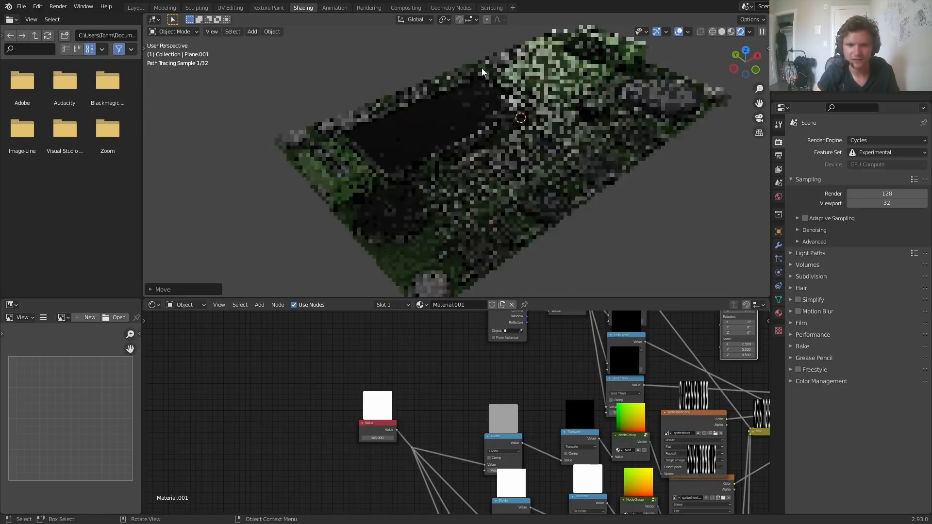
key(g)
key(z)
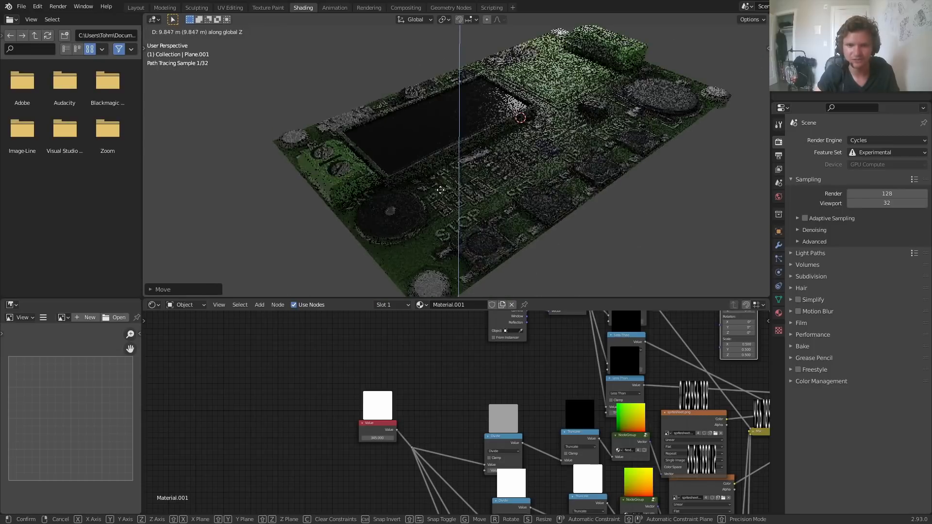
click(408, 220)
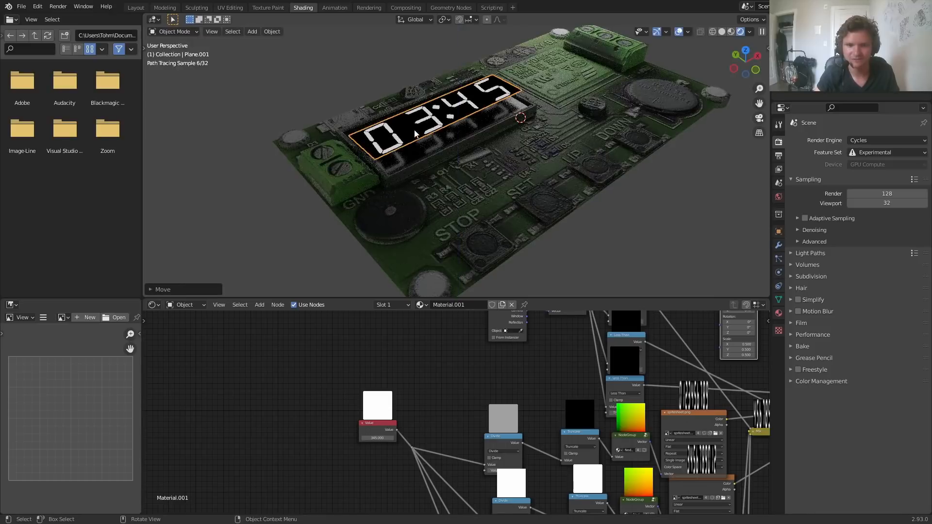
scroll(349, 111, up, 3)
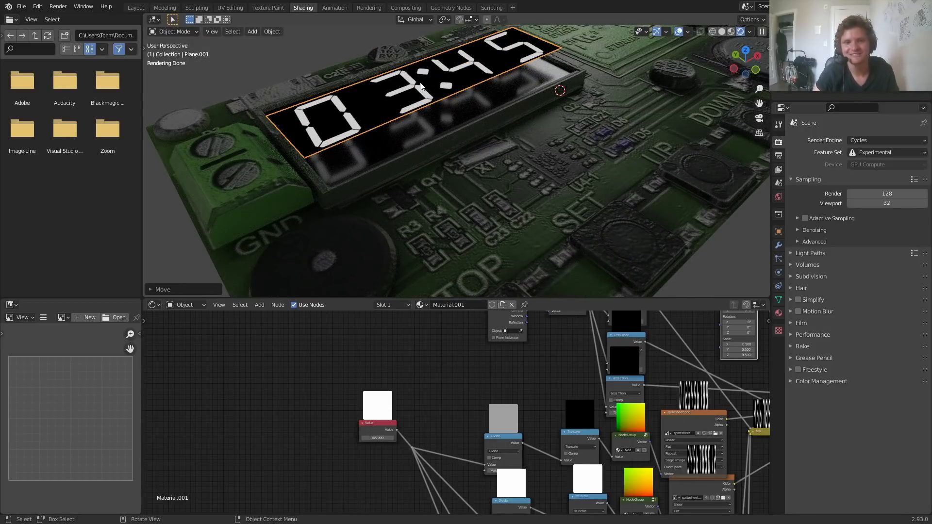
scroll(531, 365, down, 6)
key(ctrl+s)
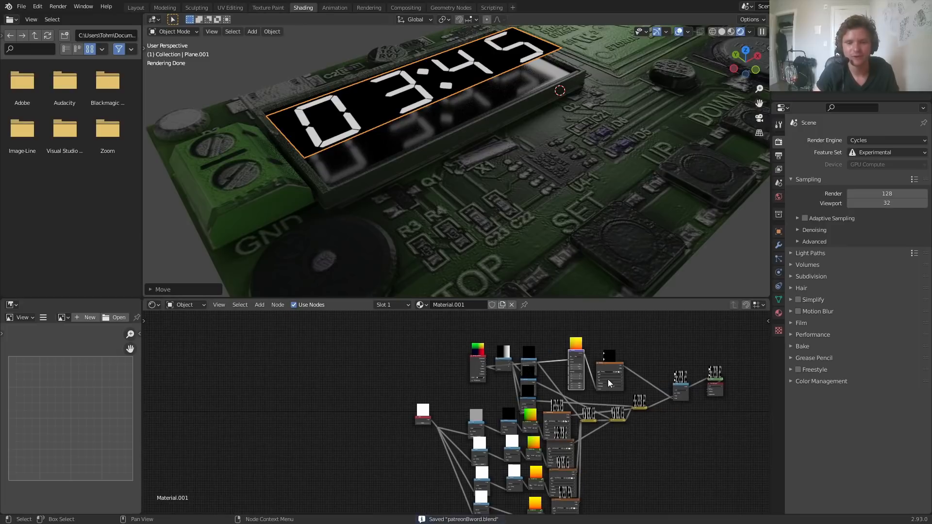
- Add a Transparent BSDF node to the clock material above the existing node chain
scroll(423, 392, up, 2)
scroll(422, 93, up, 1)
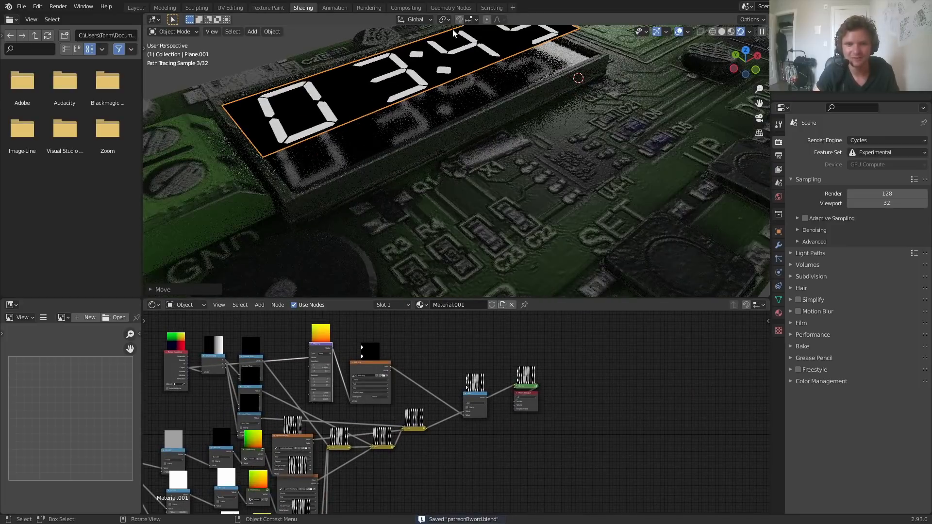
scroll(379, 63, up, 1)
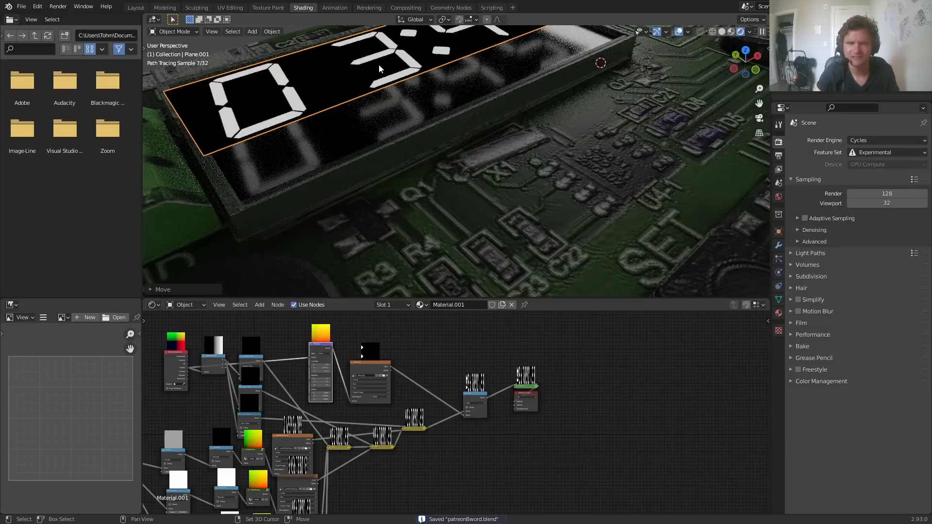
shift+middle_drag(380, 66, 385, 112)
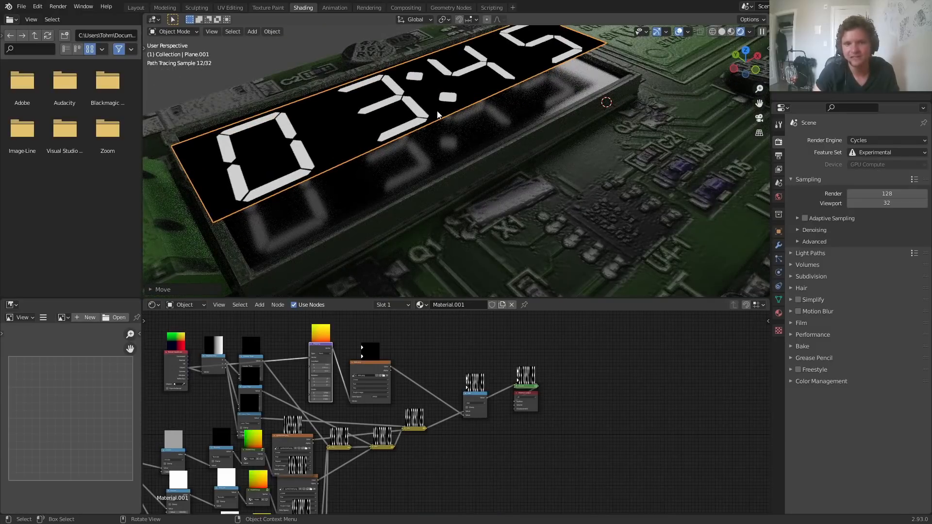
scroll(523, 399, up, 6)
middle_drag(573, 344, 500, 408)
middle_drag(435, 347, 433, 440)
key(shift+a)
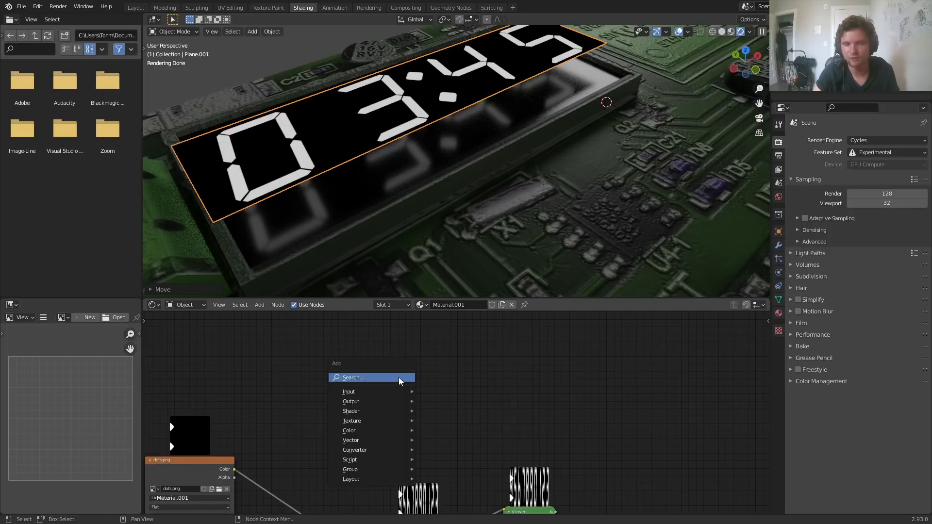
click(401, 379)
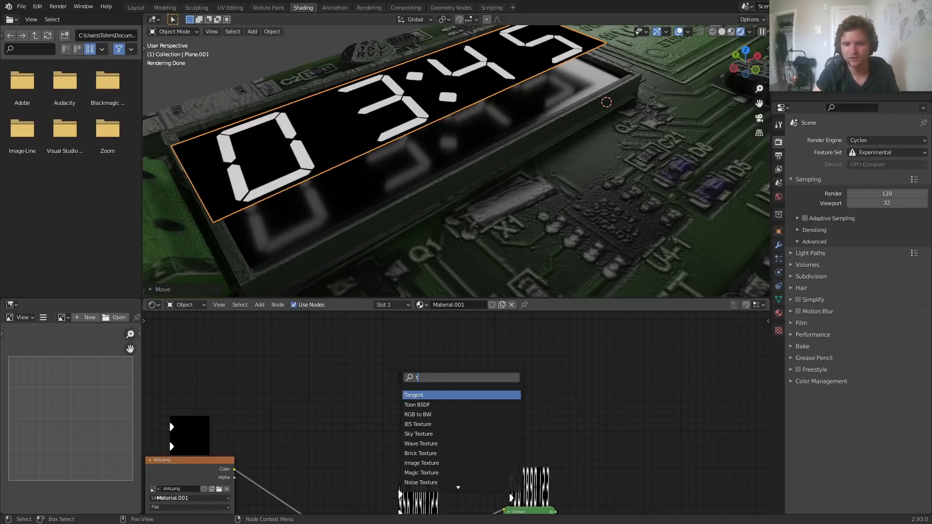
text(tr)
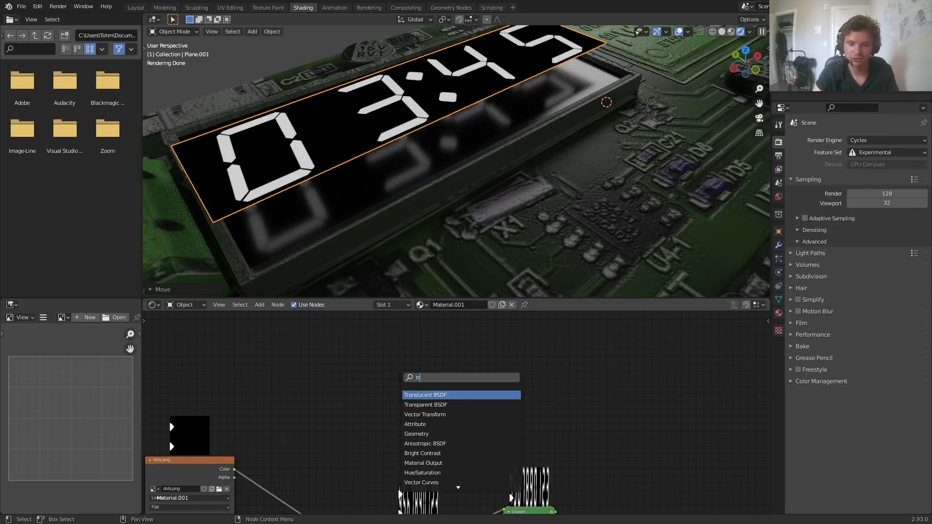
click(426, 405)
click(391, 360)
- Add an Emission node below the Transparent BSDF and combine both in a Mix Shader
key(shift+a)
click(393, 345)
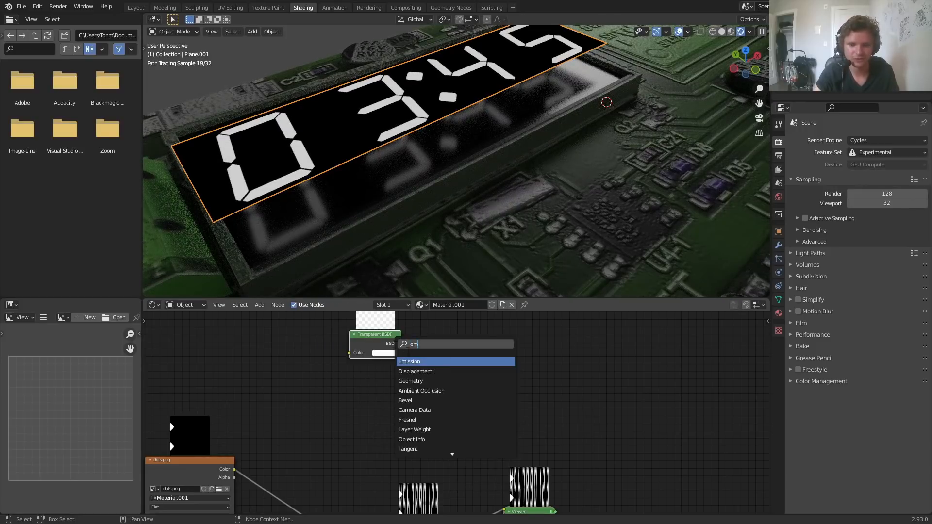
click(415, 362)
click(389, 354)
ctrl+shift+right_drag(389, 354, 387, 381)
drag(385, 377, 377, 408)
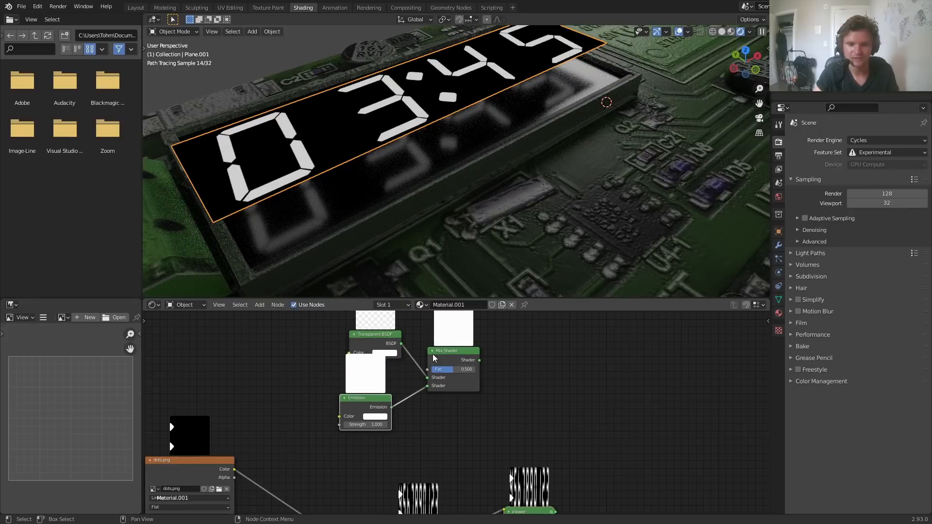
drag(431, 357, 502, 368)
- Feed the Add node's value into the Mix Shader's Fac and connect the Mix Shader to the Material Output's Surface
middle_drag(485, 412, 411, 331)
scroll(384, 447, down, 2)
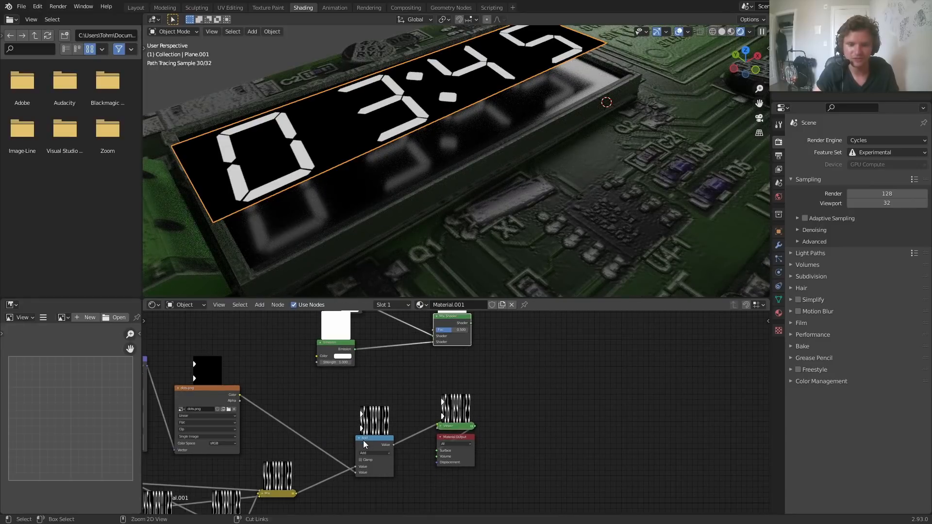
drag(428, 351, 442, 403)
ctrl+shift+click(450, 339)
drag(473, 463, 458, 461)
drag(458, 459, 591, 430)
drag(445, 407, 460, 440)
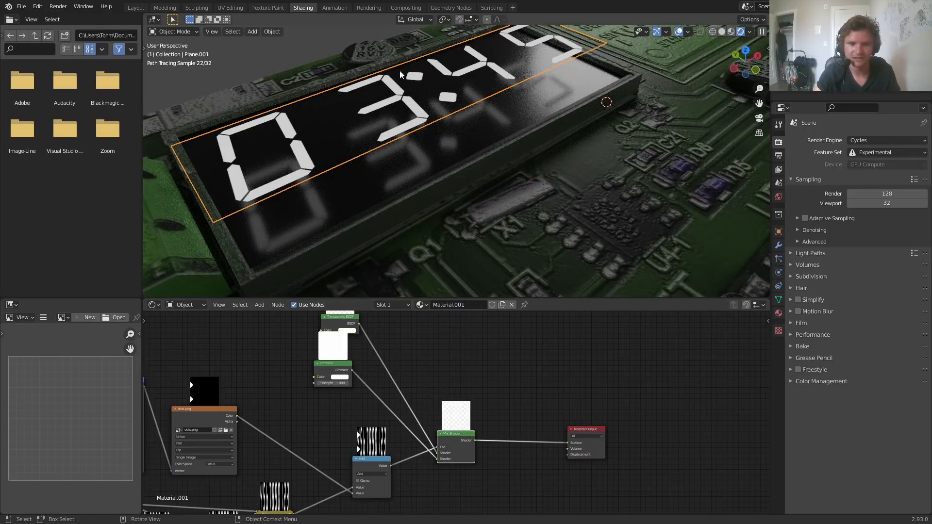
- Set the Emission node's color to red and its Strength to 15
middle_drag(374, 387, 468, 422)
scroll(445, 416, up, 5)
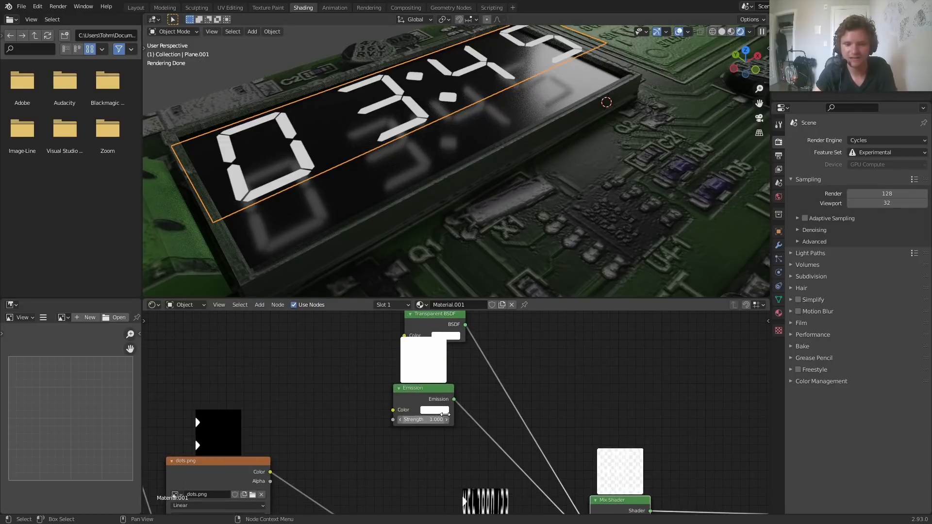
click(440, 411)
drag(457, 318, 455, 349)
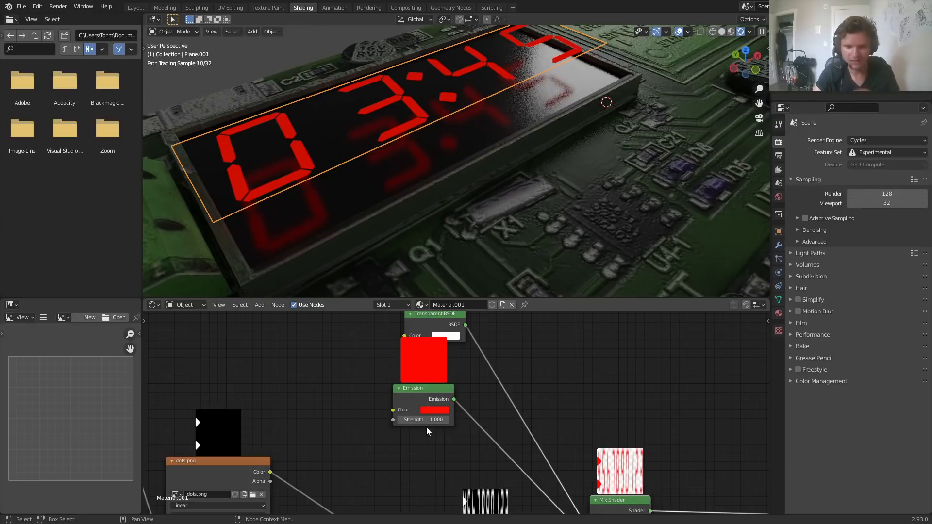
key(Return)
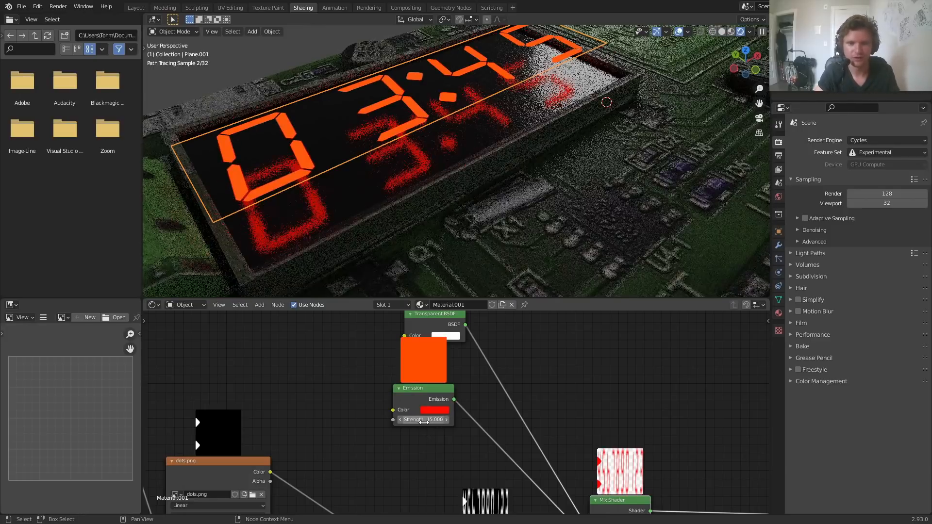
- Lower the clock plane about 0.046 m along Z into the display recess and deselect it
key(g)
key(z)
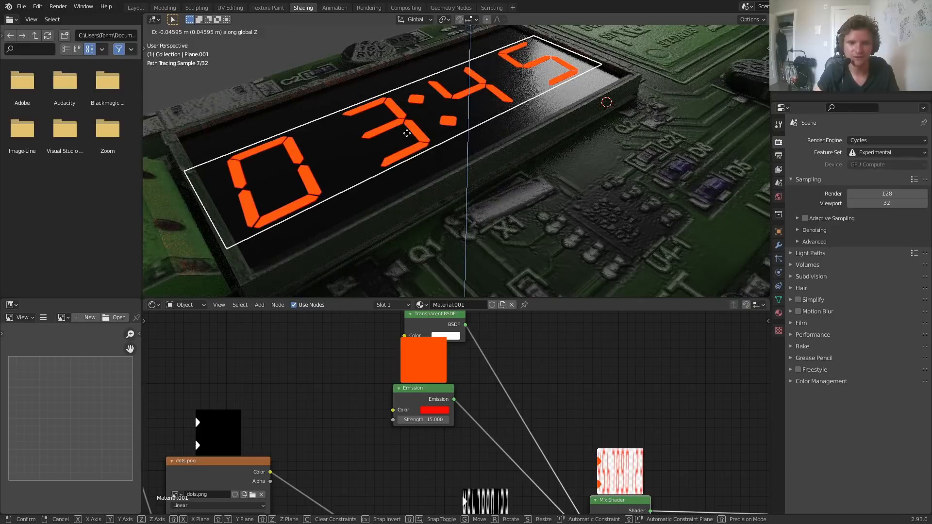
click(407, 133)
middle_drag(406, 127, 421, 153)
scroll(398, 156, up, 2)
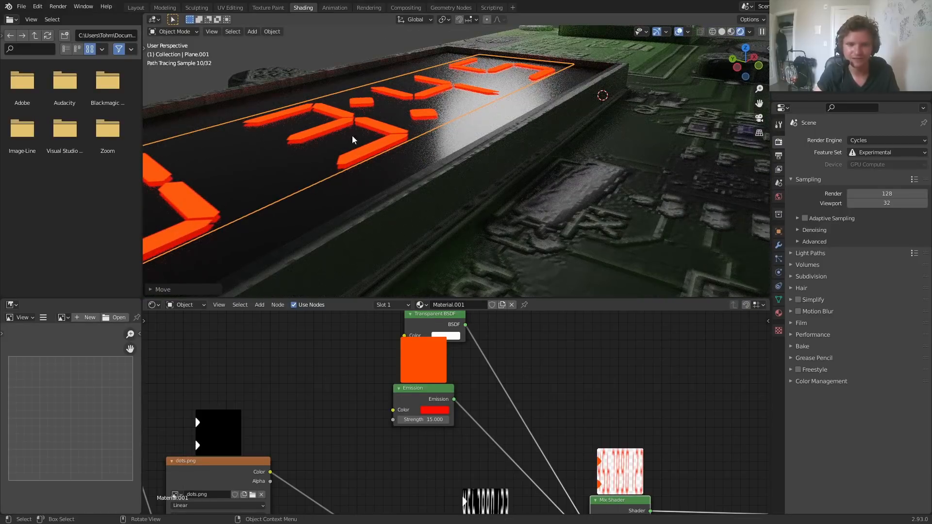
click(333, 39)
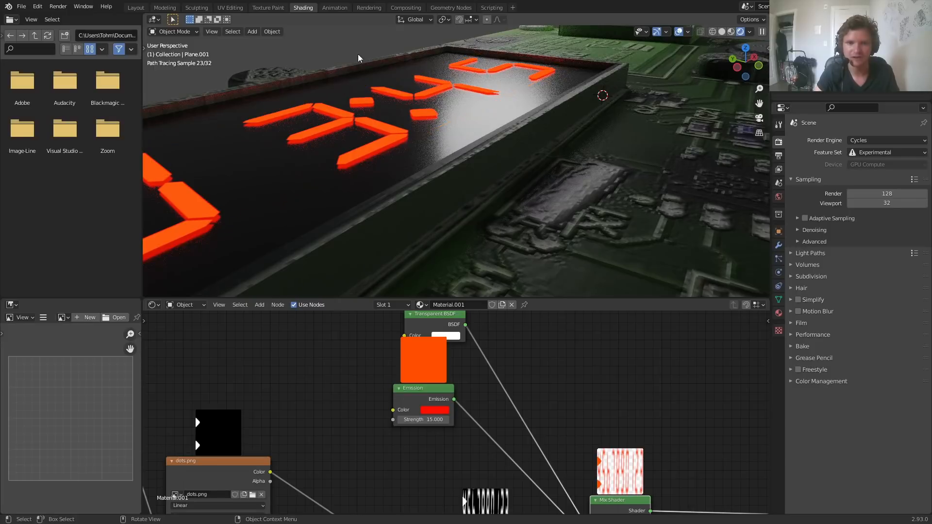
- Raise the Emission node's Strength to 25 and save the file
scroll(400, 107, down, 10)
middle_drag(402, 109, 409, 225)
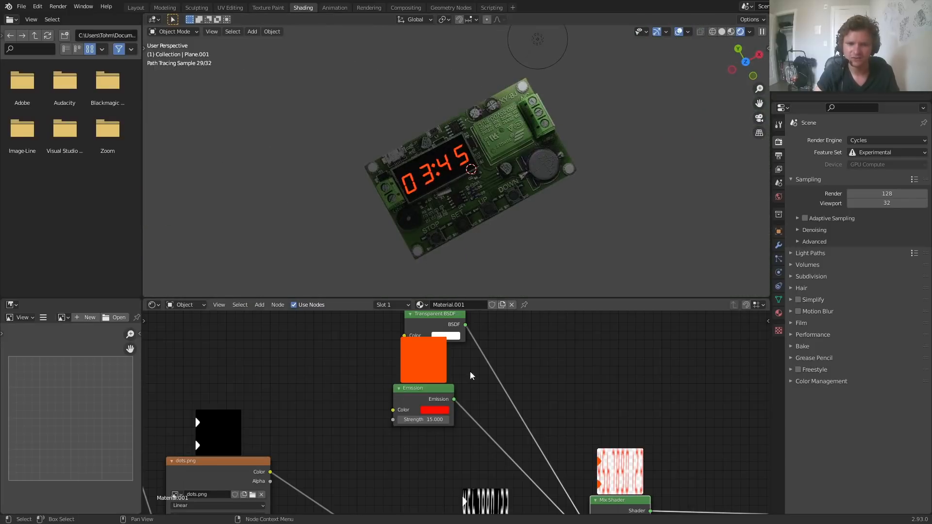
scroll(448, 434, up, 1)
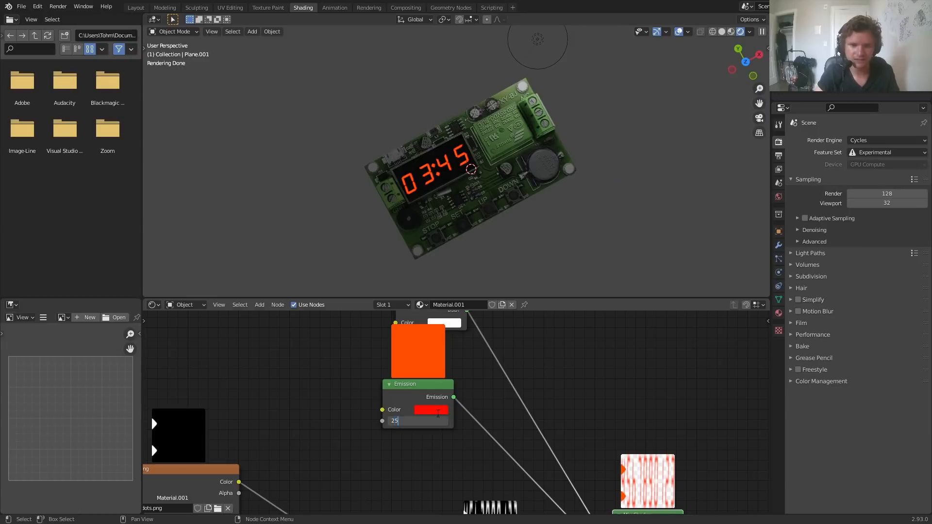
key(Return)
scroll(401, 178, up, 3)
scroll(401, 178, up, 2)
middle_drag(401, 178, 347, 158)
scroll(384, 160, down, 11)
scroll(413, 173, up, 4)
scroll(425, 178, up, 4)
key(ctrl+s)
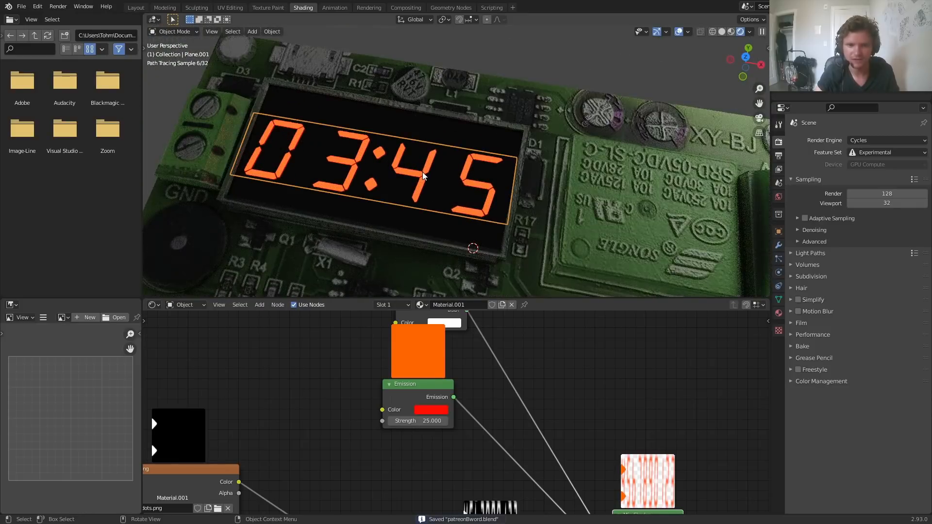
- Try to join the clock plane with the circuit board, and undo the attempt
shift+click(469, 99)
key(F3)
text(join)
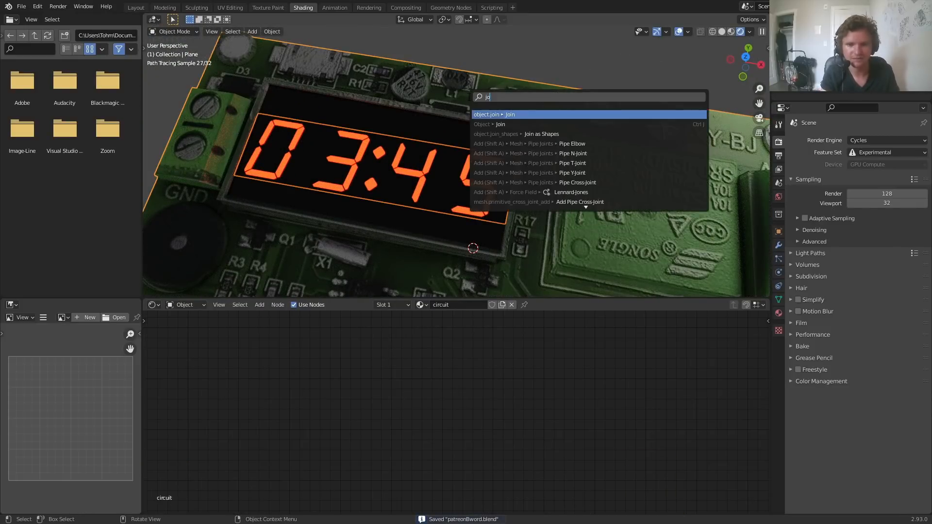
key(Return)
key(ctrl+z)
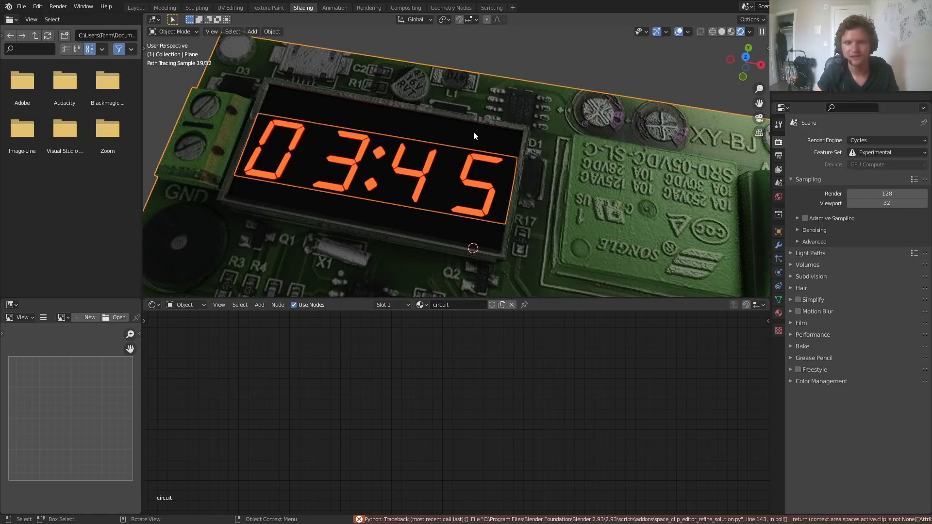
- Parent the clock plane to the circuit board as an object
click(433, 187)
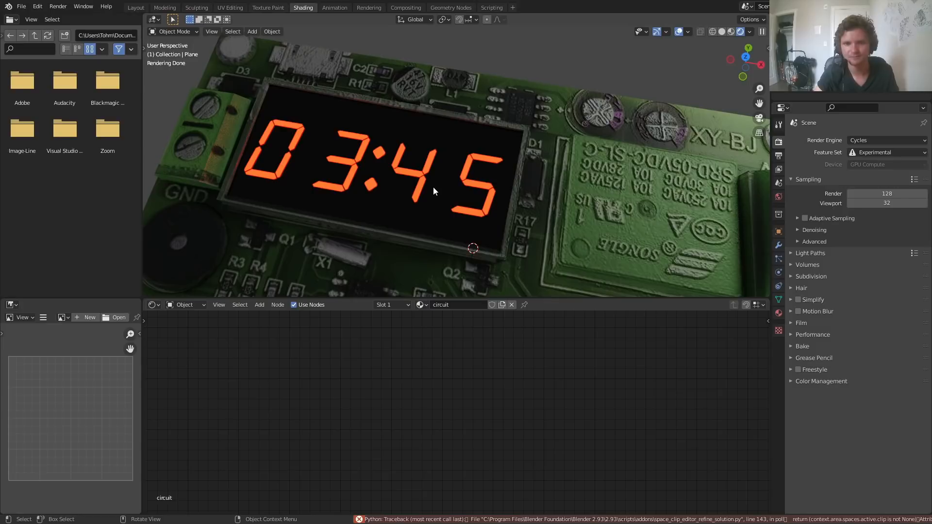
shift+click(459, 110)
key(ctrl+p)
click(460, 110)
drag(460, 110, 573, 88)
scroll(496, 177, down, 6)
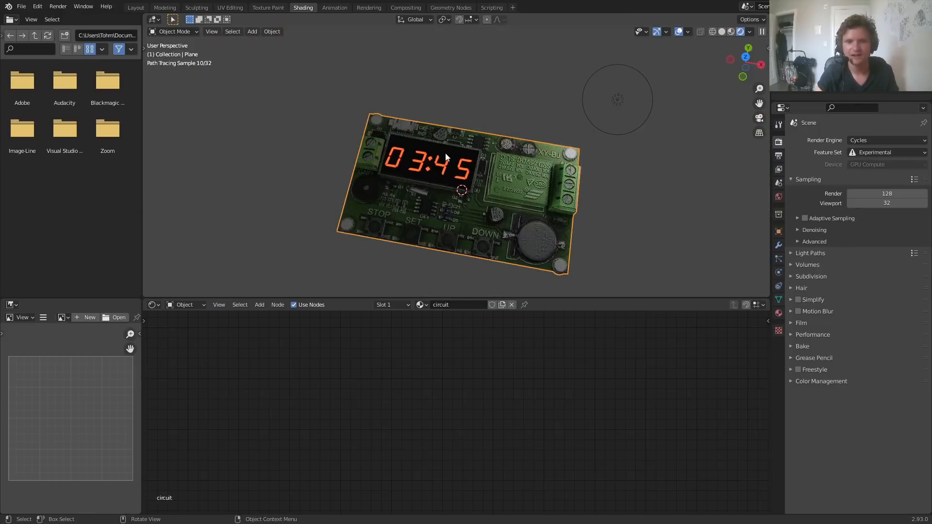
- Try a value of 222 in the clock material's Value node, and undo it
click(446, 153)
middle_drag(437, 476, 623, 376)
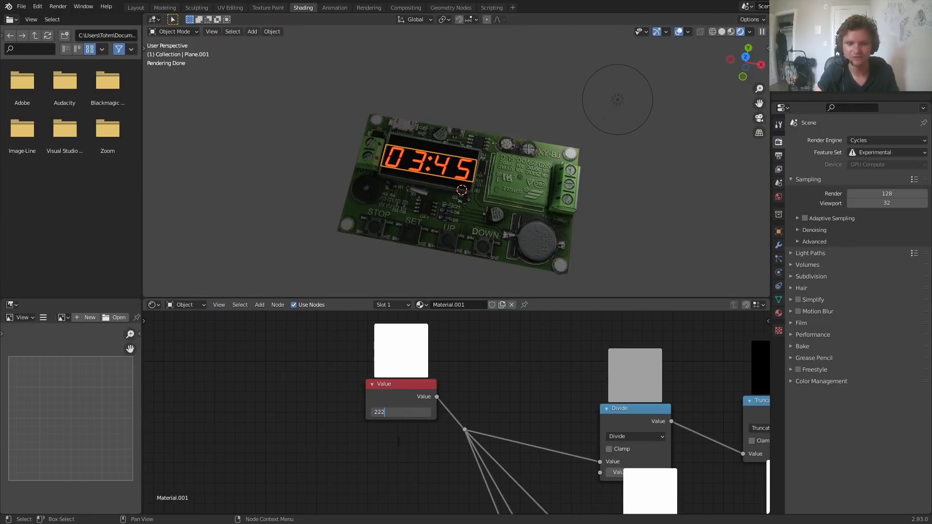
text(222)
key(Return)
key(ctrl+z)
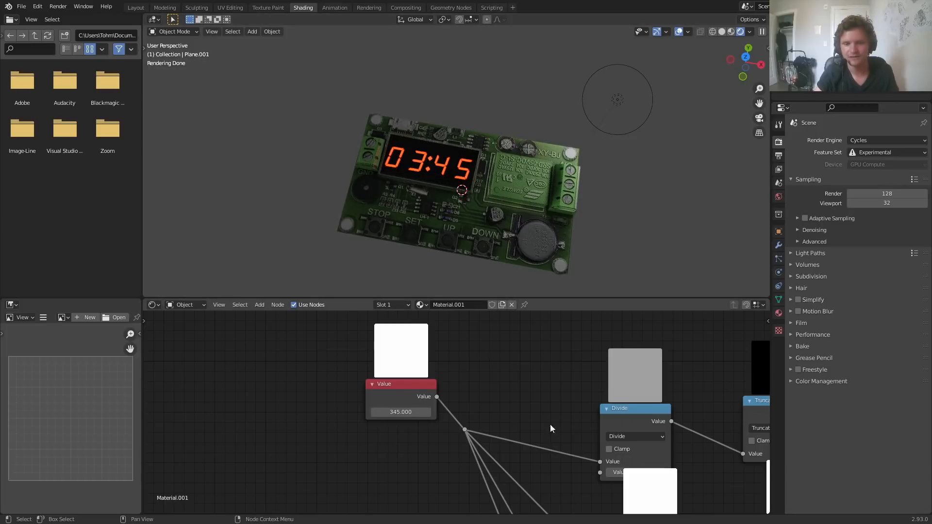
- Shift the clock material's Emission color to pure red with a hue of 0.001, and save the file
scroll(552, 436, down, 4)
middle_drag(506, 422, 448, 498)
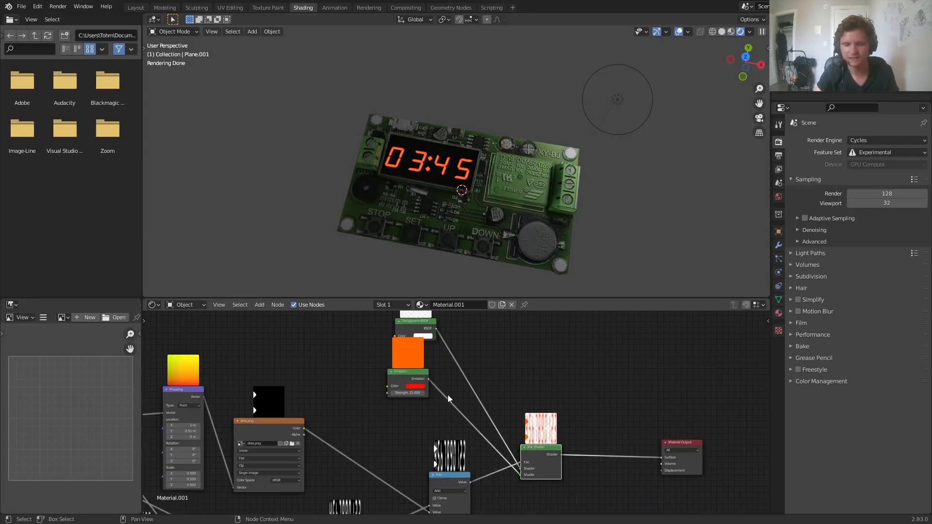
scroll(450, 402, up, 9)
click(367, 356)
mouse_move(386, 259)
mouse_down()
mouse_move(402, 265)
mouse_move(394, 266)
mouse_up()
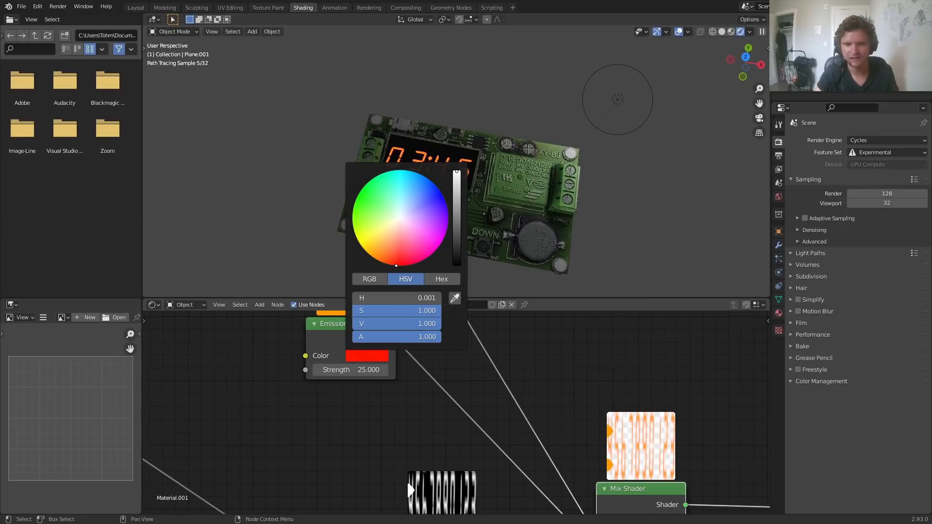
scroll(494, 199, down, 2)
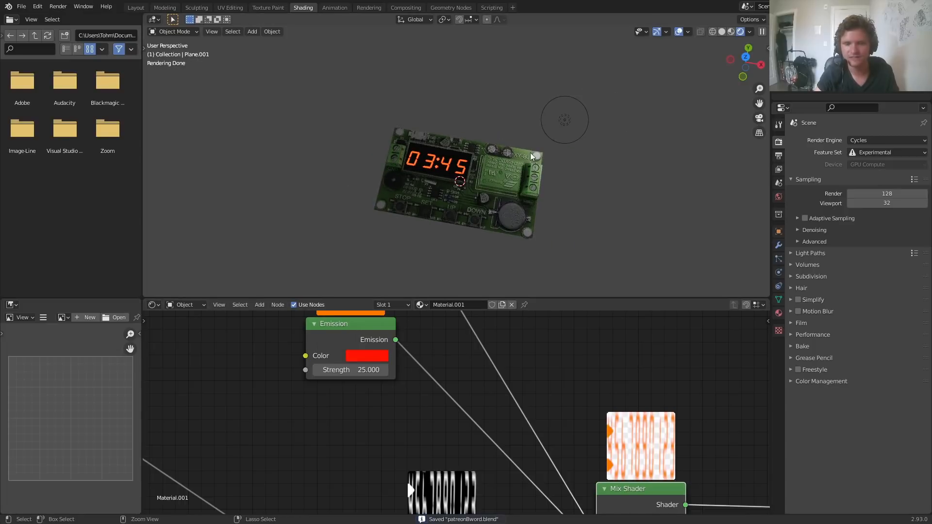
scroll(403, 201, up, 4)
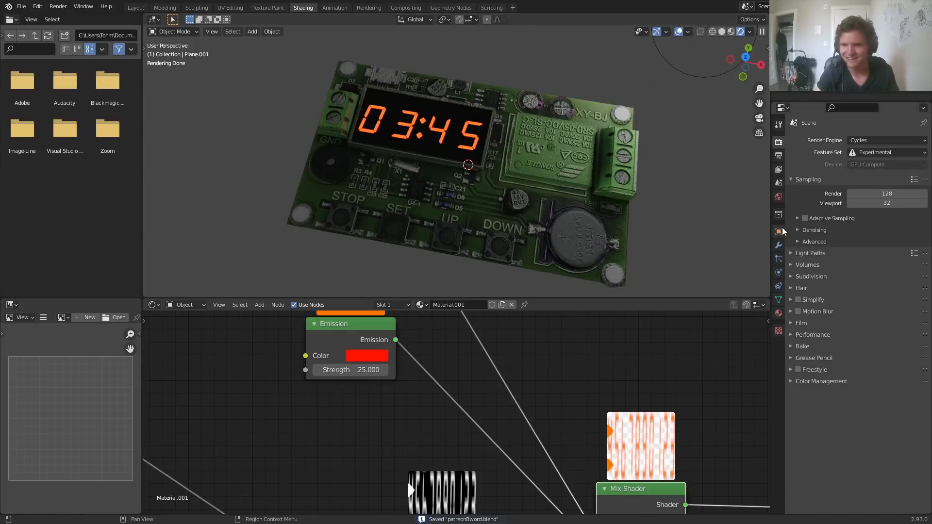
- Set the world color to an Environment Texture and load leadenhall_market_2k.hdr from the HDRIs folder
click(779, 196)
click(848, 199)
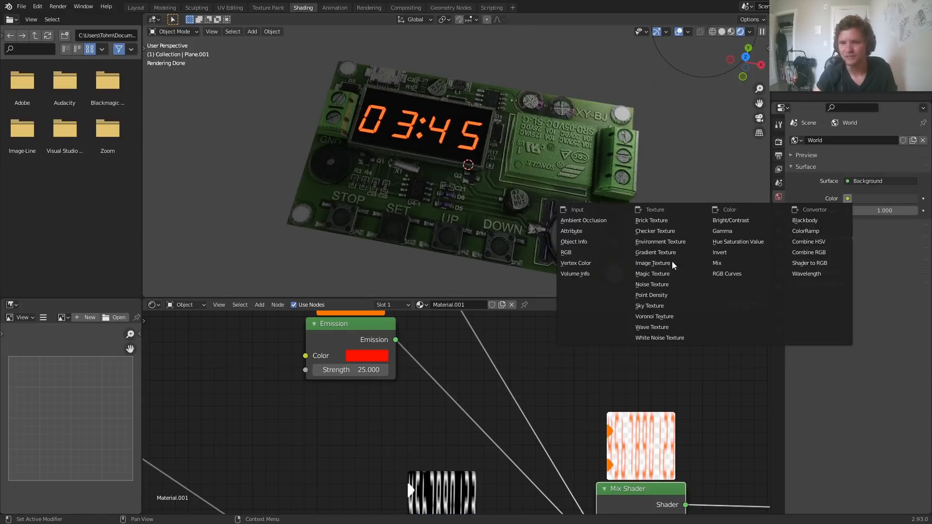
click(661, 245)
click(901, 212)
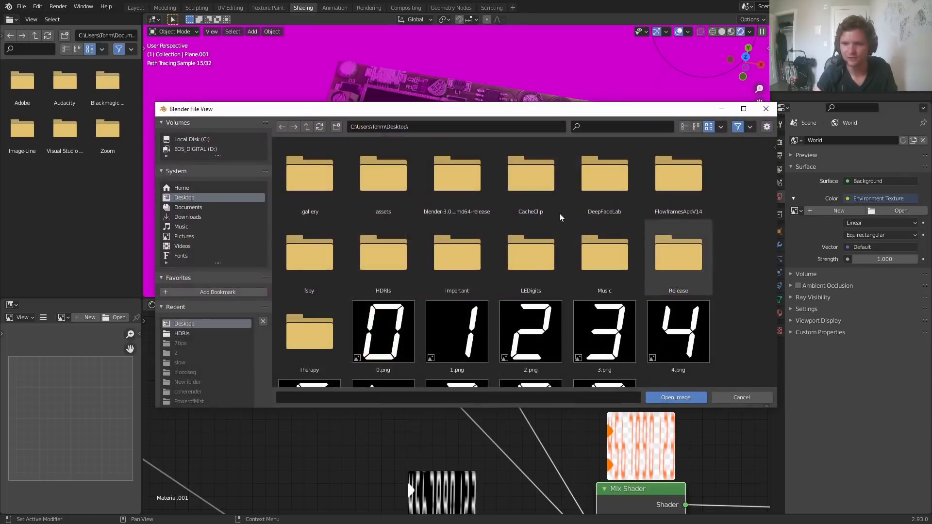
click(192, 334)
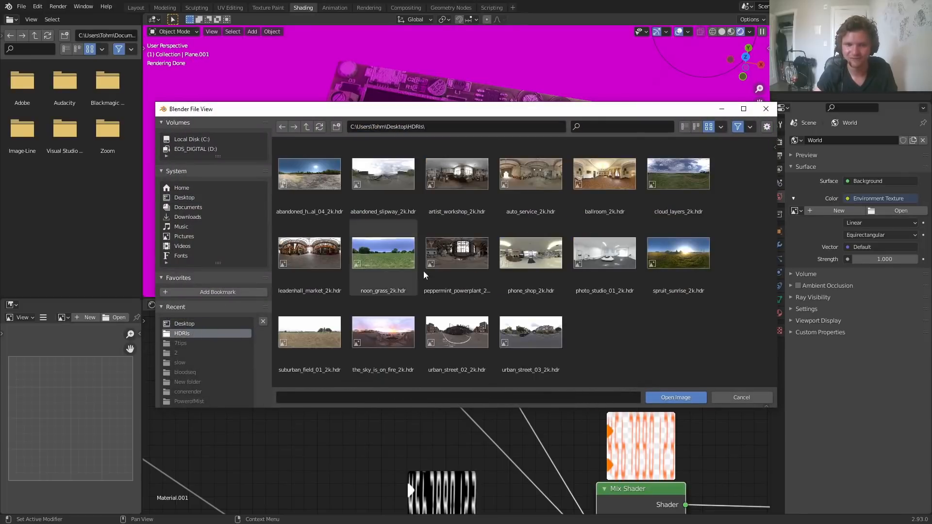
double_click(327, 256)
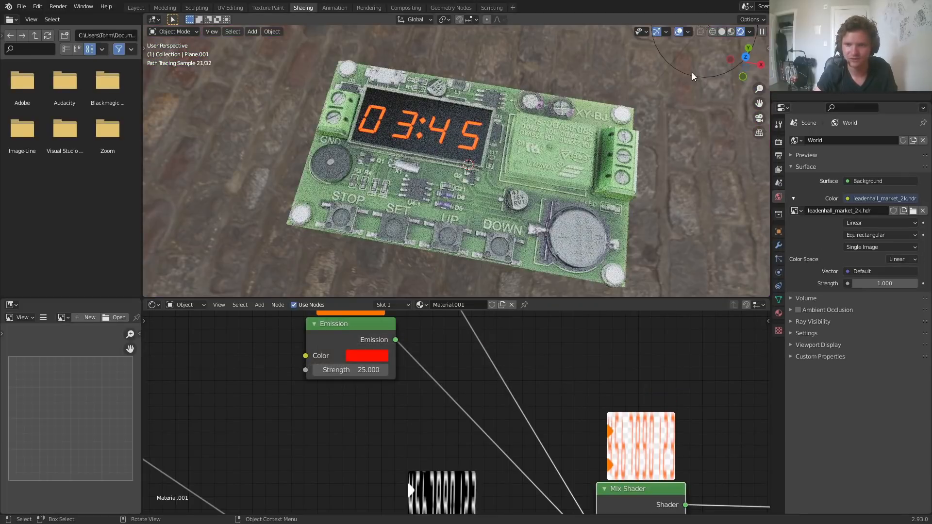
- Delete the point light and enable the transparent film background in the render settings
key(Delete)
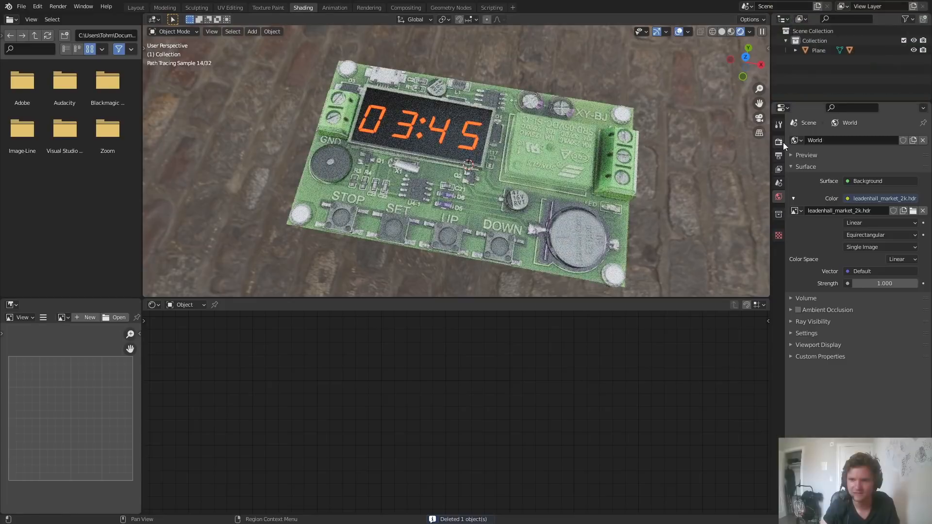
click(779, 142)
click(800, 323)
click(805, 392)
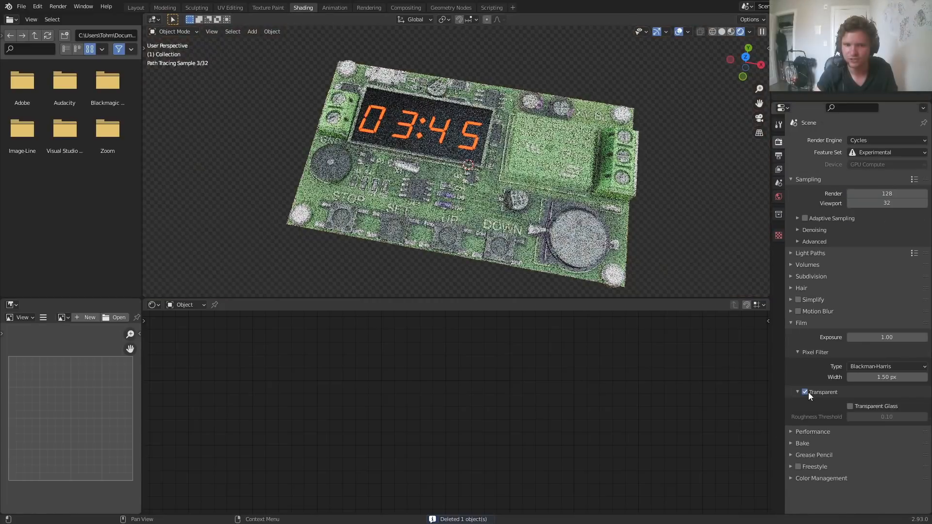
middle_drag(466, 177, 481, 141)
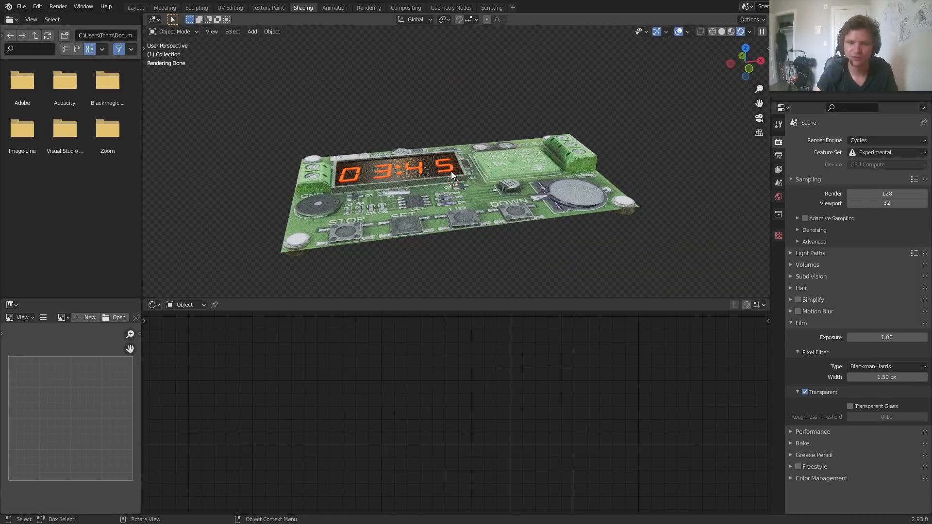
middle_drag(450, 171, 436, 217)
- Try artist_workshop_2k.hdr as the world environment image
click(779, 196)
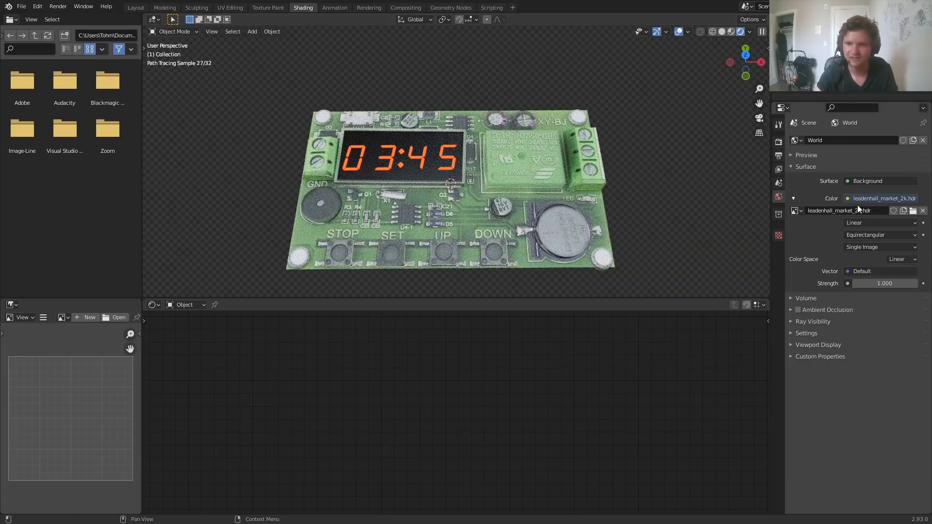
click(913, 212)
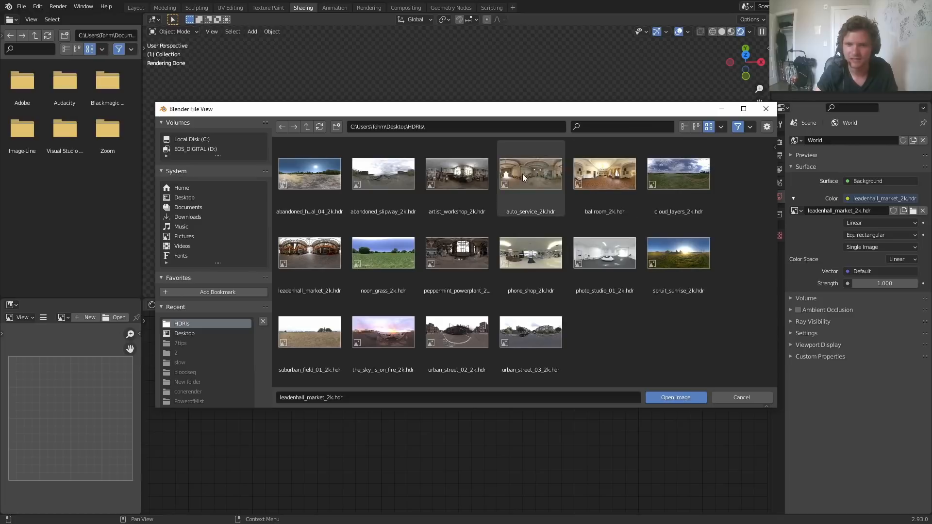
double_click(466, 174)
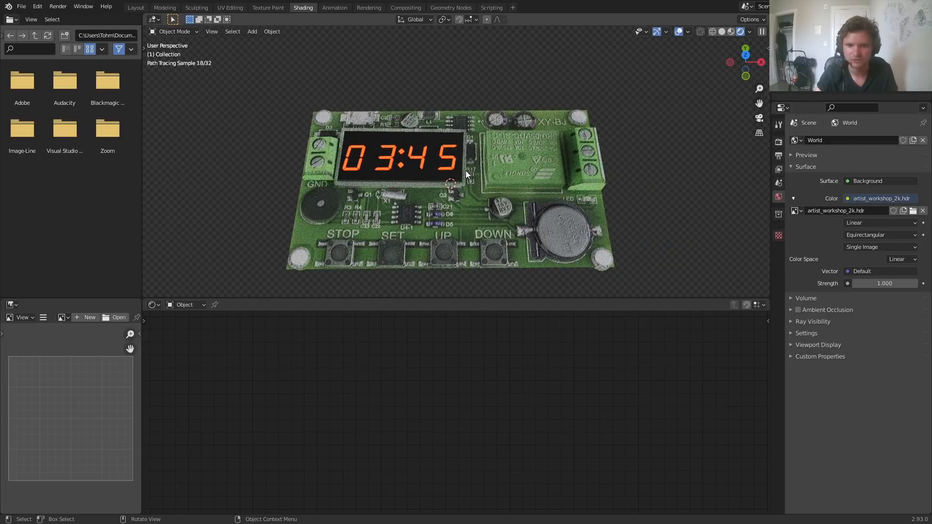
- Open the circuit board's mesh for editing and switch the viewport to material preview shading
click(437, 250)
shift+middle_drag(437, 249, 538, 153)
scroll(493, 195, up, 2)
key(Tab)
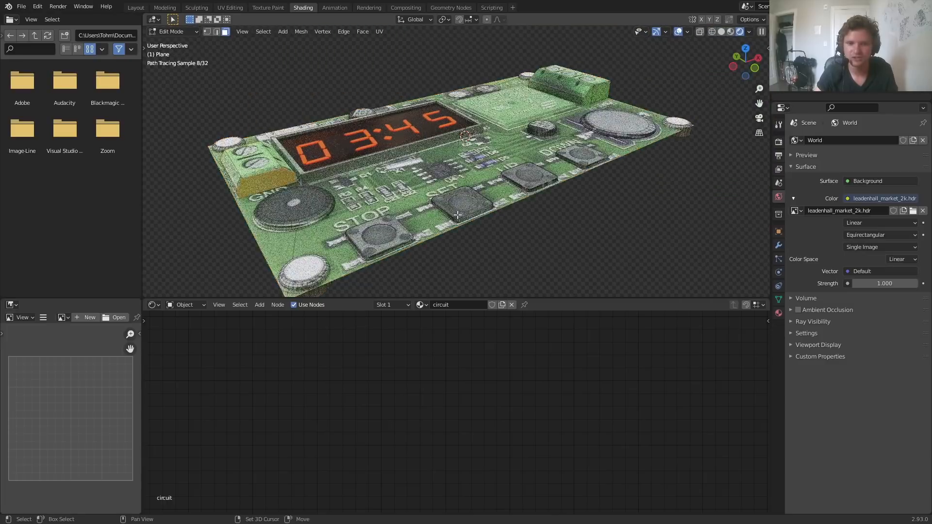
shift+middle_drag(458, 216, 506, 177)
click(731, 31)
- Select the board's outer boundary edges, lower them about 0.023 m along Z, and return to Object Mode
key(2)
middle_drag(416, 221, 415, 247)
scroll(320, 174, down, 4)
middle_drag(420, 69, 486, 128)
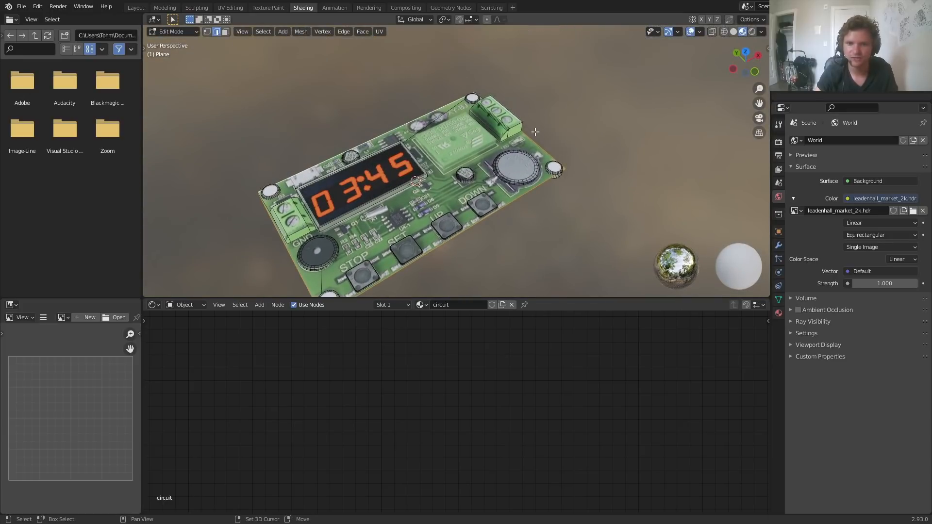
middle_drag(536, 141, 404, 143)
key(g)
key(z)
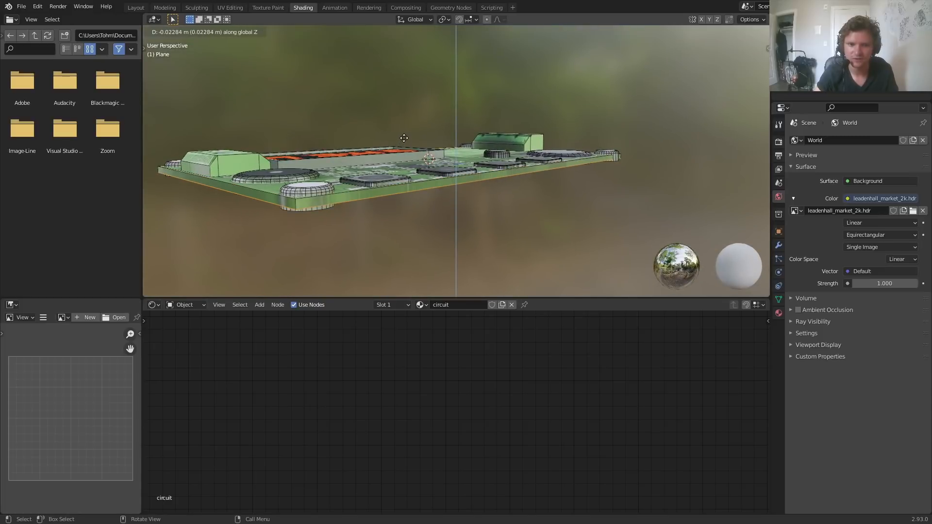
click(404, 138)
middle_drag(348, 178, 472, 186)
key(Tab)
- Save the file, switch the viewport back to rendered shading and select the circuit board
middle_drag(501, 138, 488, 172)
scroll(487, 168, up, 6)
scroll(490, 138, down, 4)
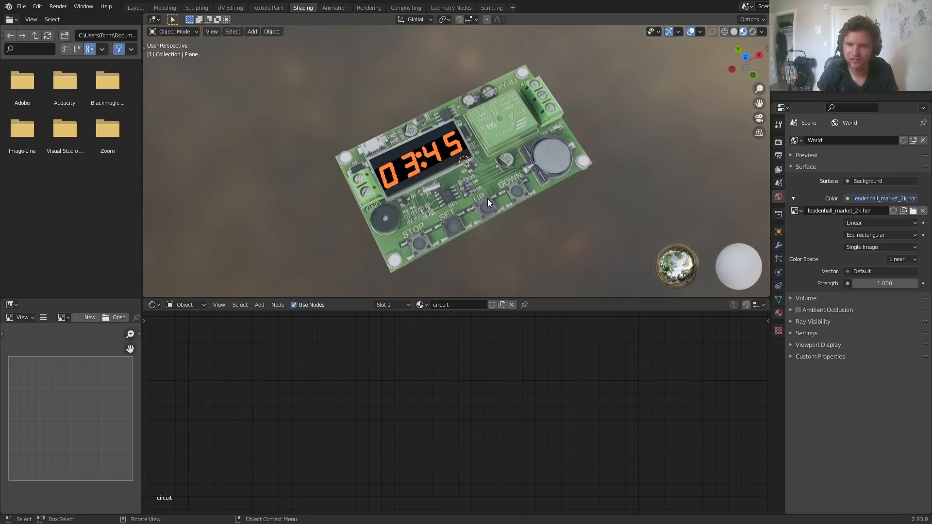
scroll(488, 199, up, 1)
key(ctrl+s)
click(753, 32)
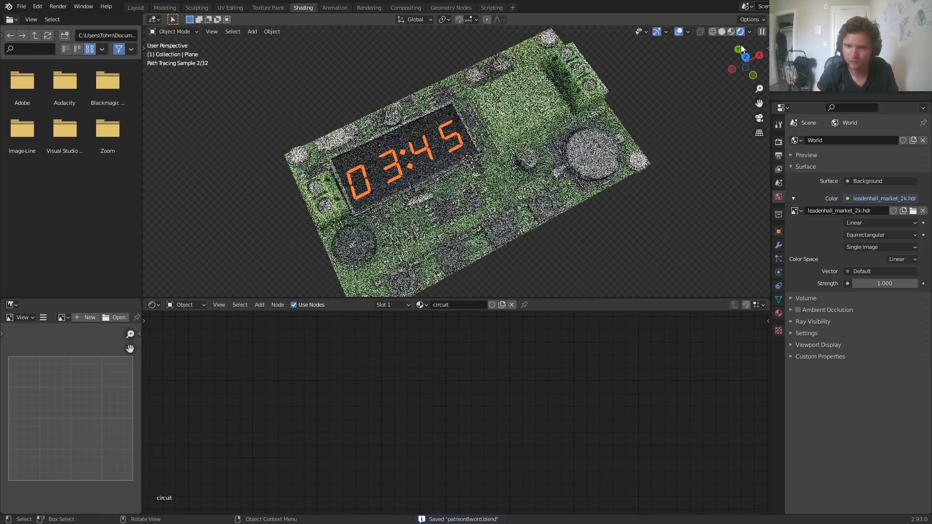
click(534, 185)
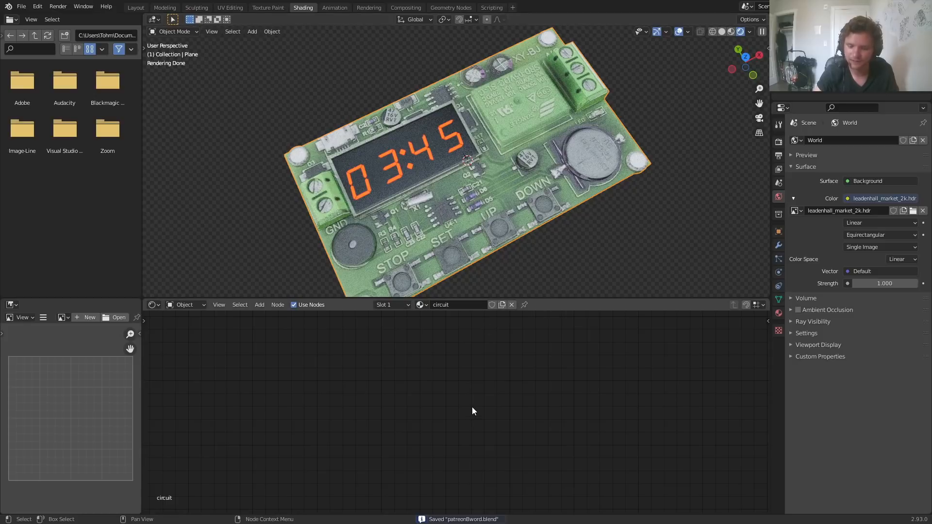
- Spread out the circuit material's nodes by repositioning the Bump, Image Texture and Hue Saturation Value nodes
key(Home)
scroll(525, 199, up, 3)
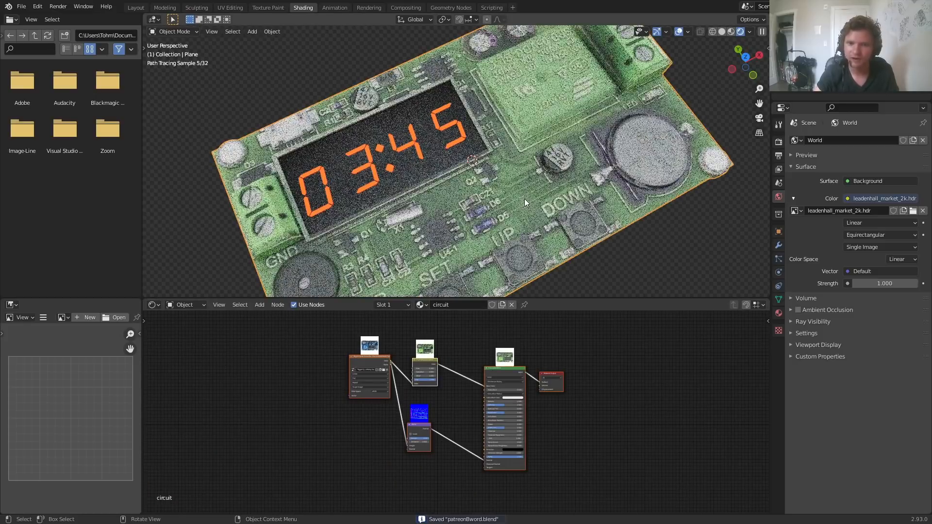
scroll(459, 395, up, 4)
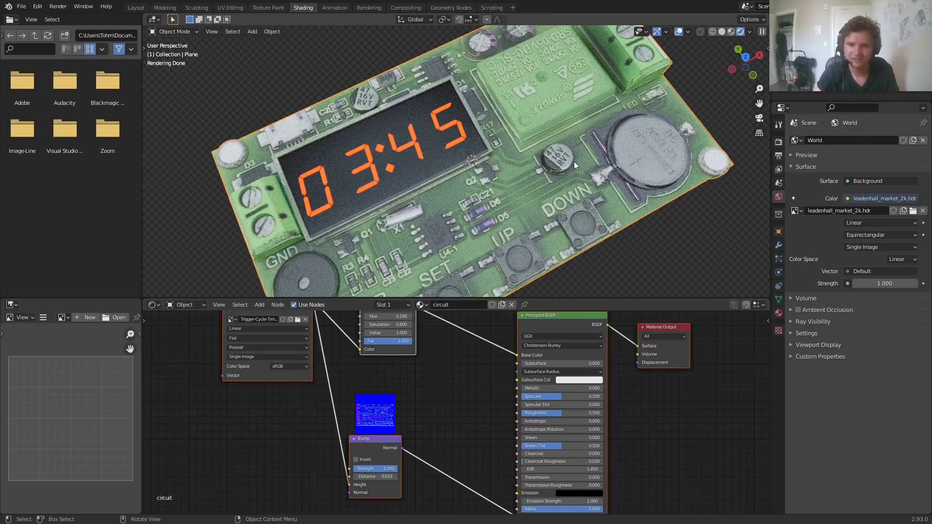
drag(360, 447, 344, 502)
middle_drag(421, 390, 512, 385)
drag(331, 331, 305, 338)
middle_drag(448, 343, 432, 385)
drag(441, 370, 426, 364)
- Add an Image Texture node with a new blank black 1024 × 1024 px image named circuitmetal
key(shift+a)
click(243, 358)
text(im)
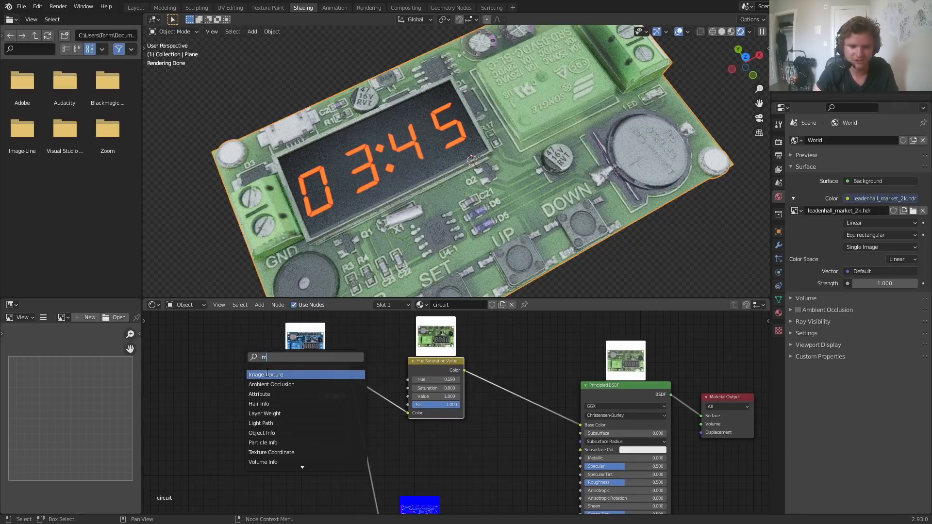
click(265, 373)
click(197, 364)
click(205, 381)
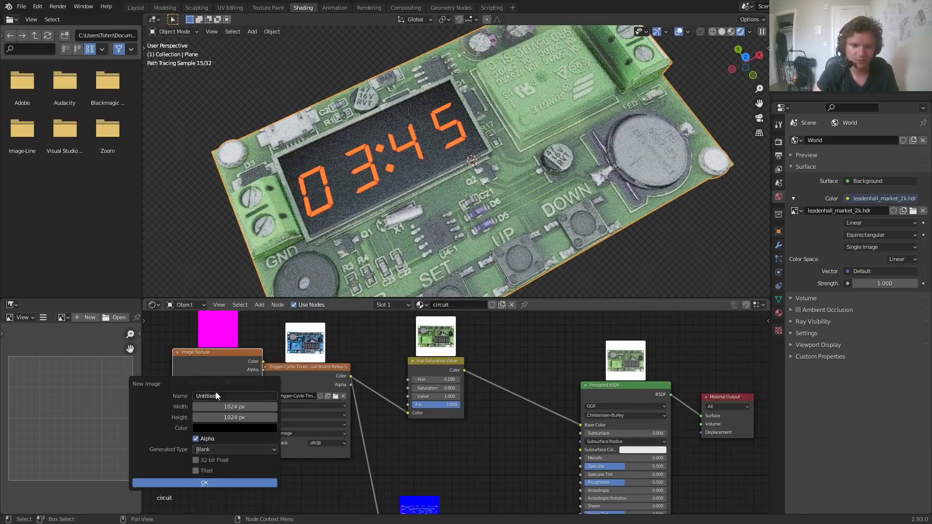
click(222, 395)
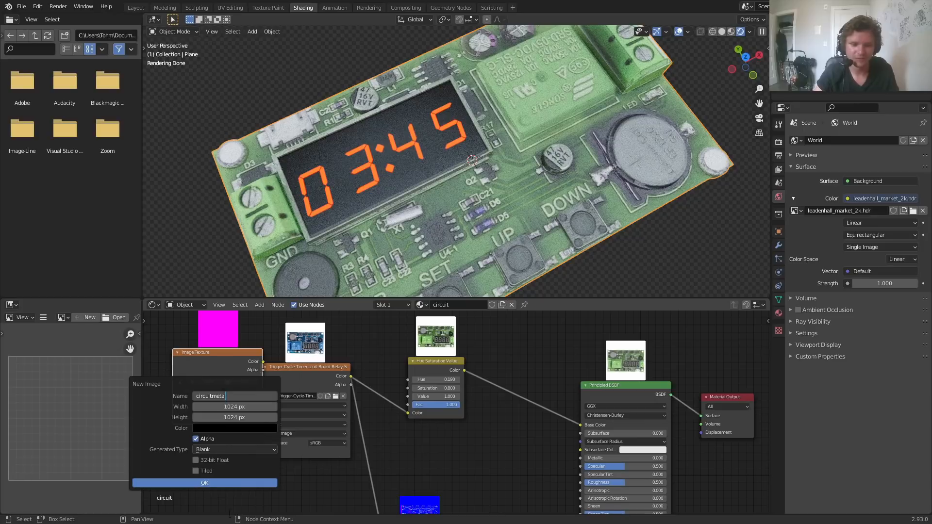
click(212, 483)
- Place the circuitmetal node above the color nodes and move the board texture and Hue Saturation Value nodes farther from the Principled BSDF
middle_drag(225, 417, 227, 469)
drag(212, 402, 410, 467)
scroll(411, 467, down, 2)
drag(254, 447, 482, 413)
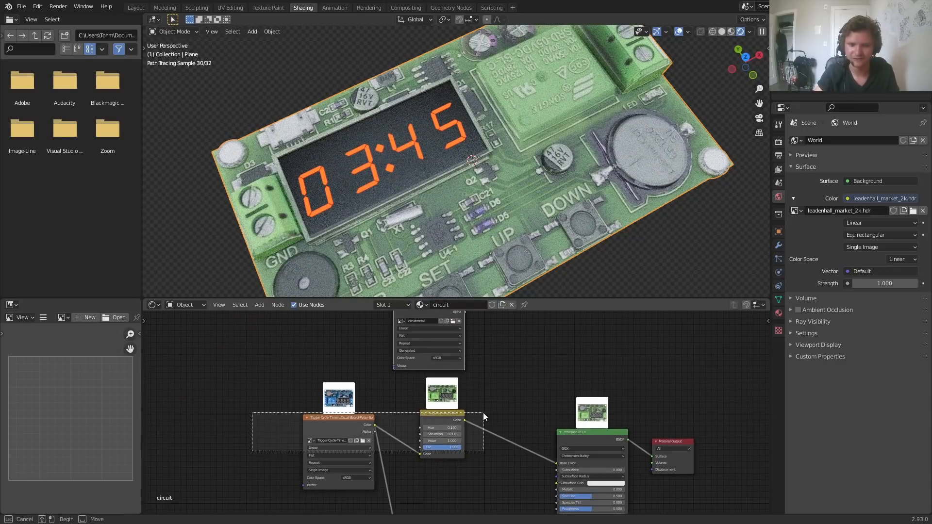
key(g)
click(397, 393)
scroll(398, 392, up, 1)
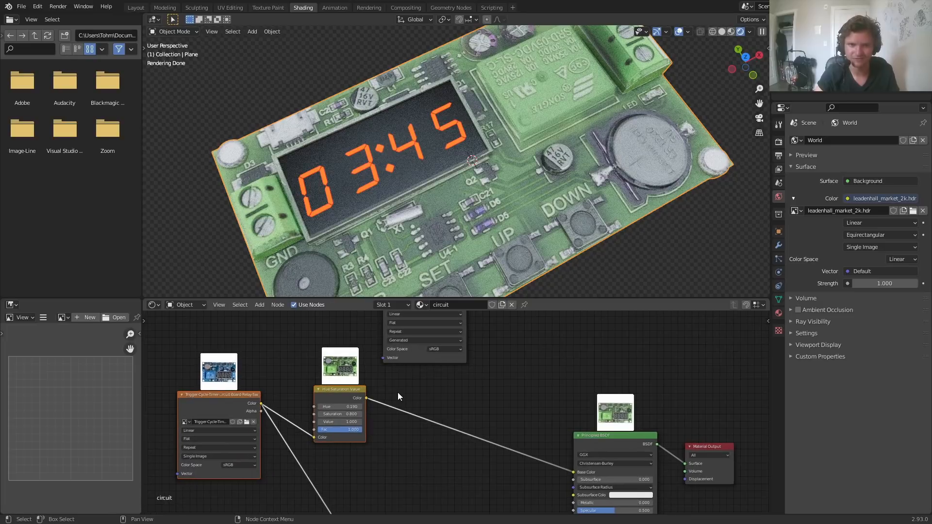
scroll(398, 394, up, 1)
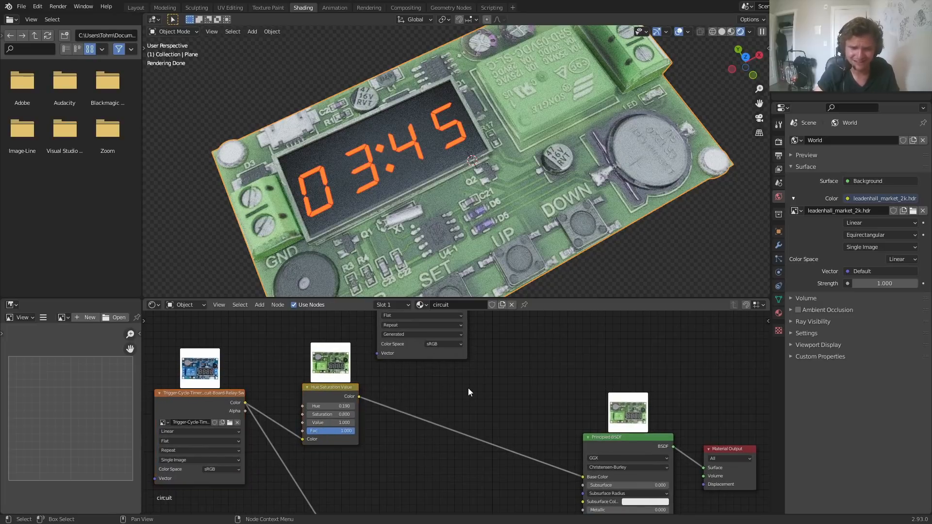
- Combine the circuitmetal texture and the Hue Saturation Value color through a Mix node feeding the Principled BSDF's Base Color
middle_drag(464, 389, 375, 428)
drag(336, 325, 210, 328)
scroll(223, 345, down, 3)
ctrl+shift+right_drag(266, 355, 302, 437)
scroll(363, 430, up, 1)
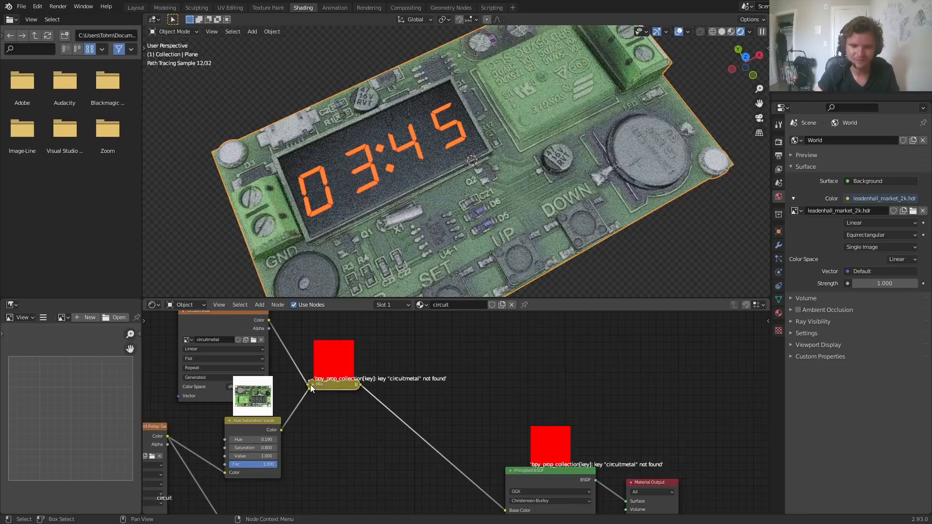
key(KP_Decimal)
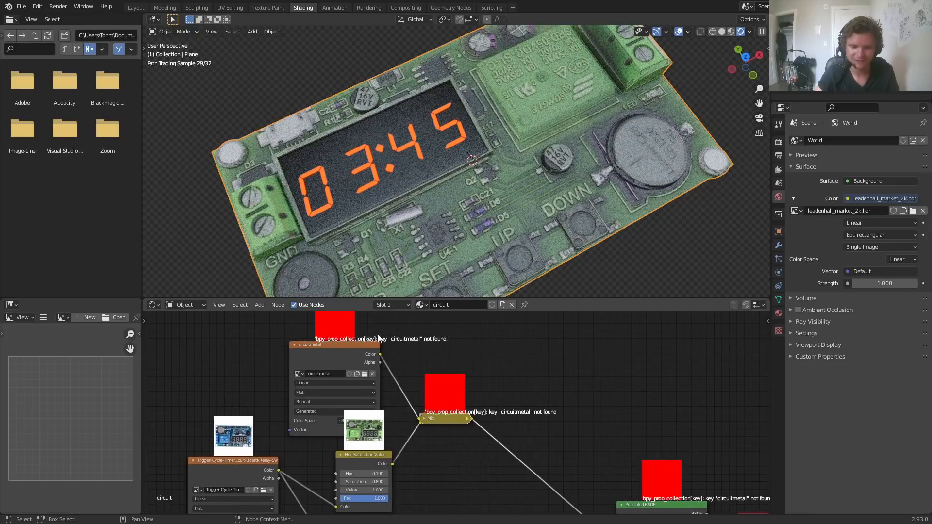
- Display the circuitmetal image in an image editor and save it as circuitmetal.png on the Desktop
click(12, 305)
click(25, 343)
click(64, 317)
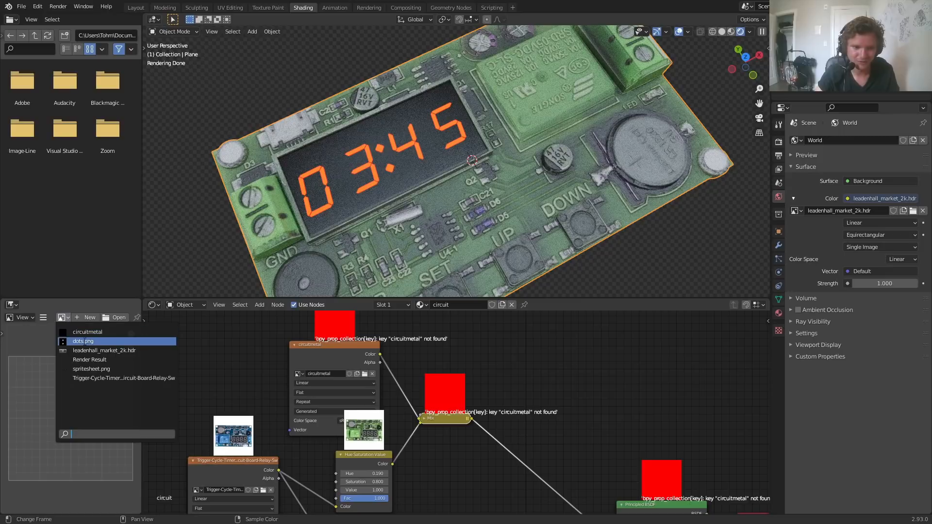
click(100, 340)
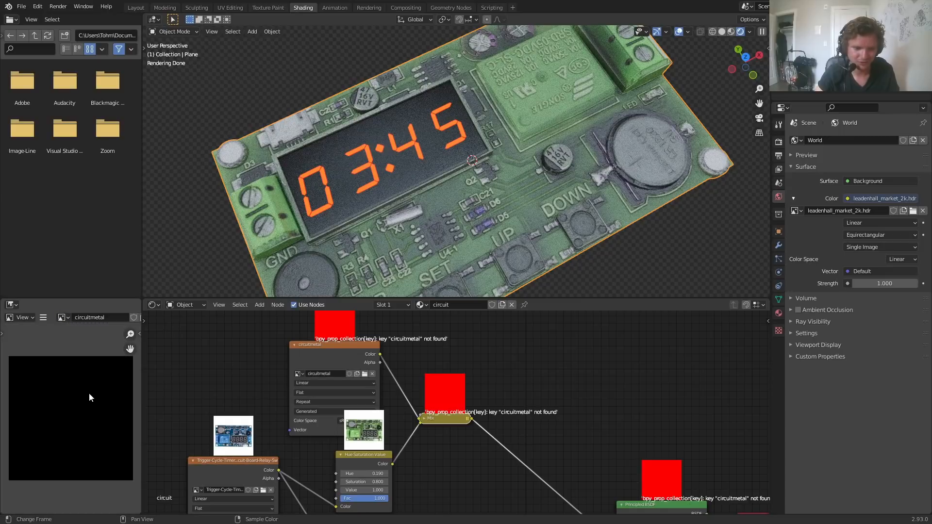
key(shift+alt+s)
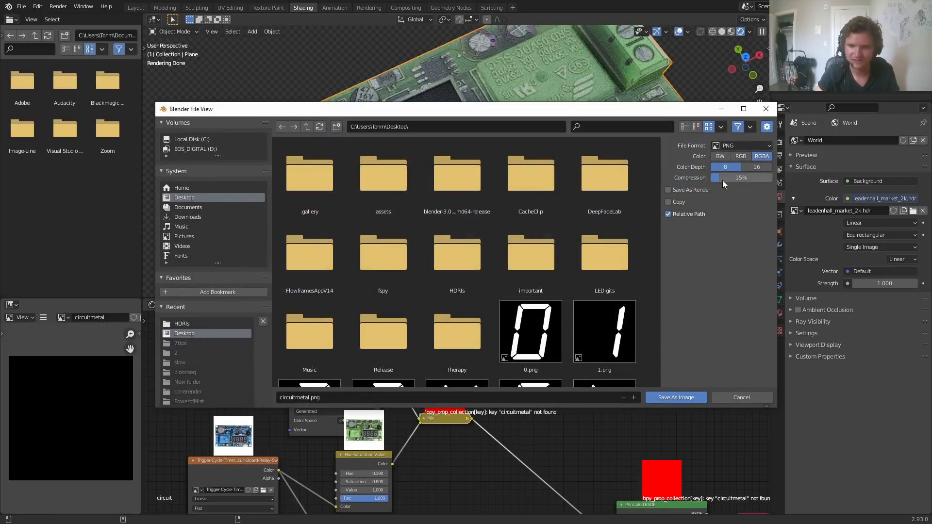
click(680, 394)
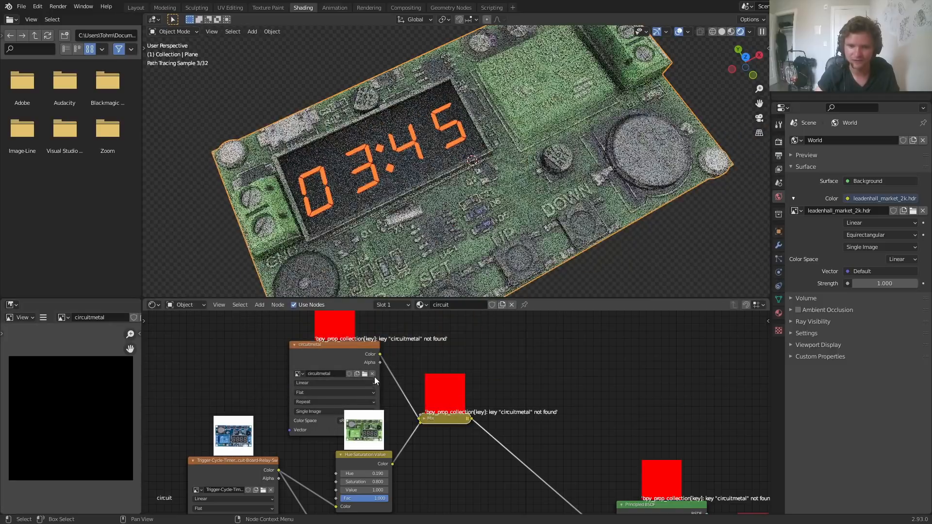
- Load the saved circuitmetal.png from the Desktop into the circuitmetal texture node
scroll(332, 343, up, 3)
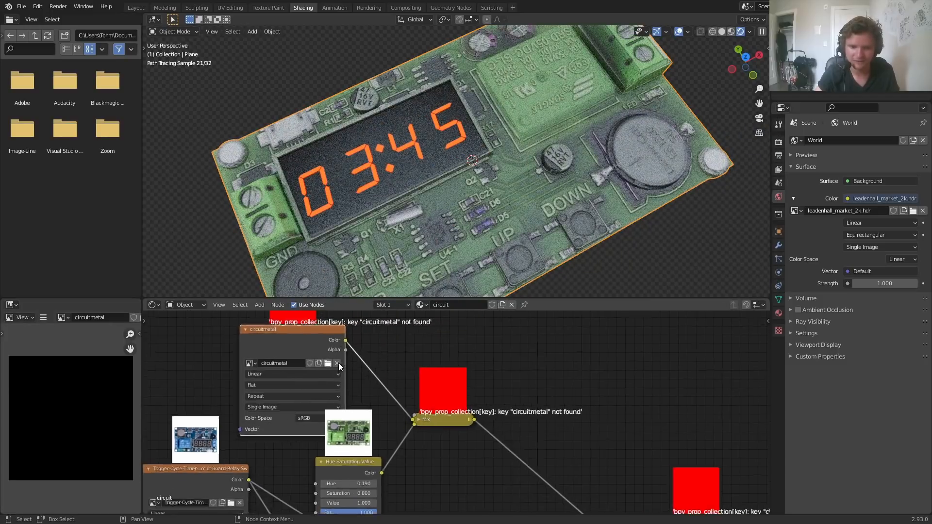
middle_drag(318, 345, 328, 386)
click(317, 396)
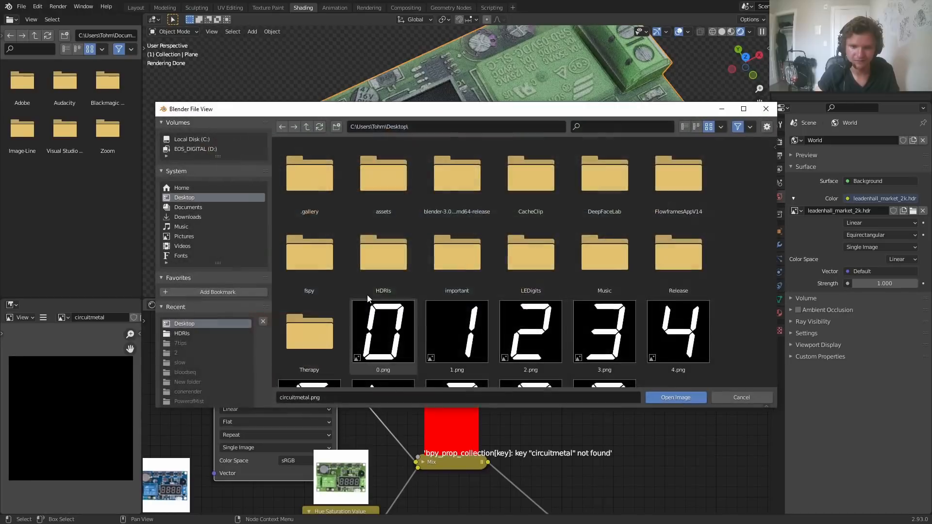
scroll(397, 291, down, 7)
double_click(627, 324)
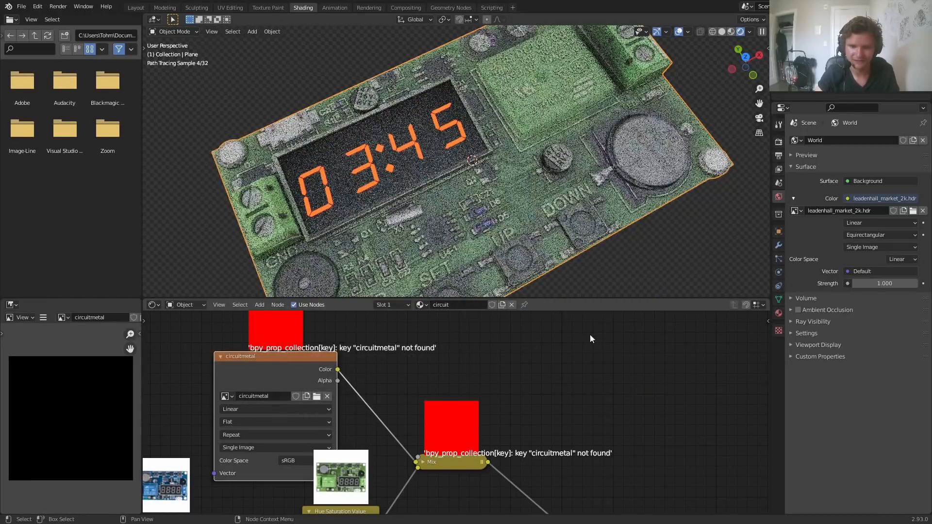
- Preview the colour Mix node's output directly on the circuit board through a Viewer node
scroll(370, 374, down, 2)
middle_drag(473, 452, 461, 416)
scroll(373, 364, down, 3)
ctrl+shift+click(360, 352)
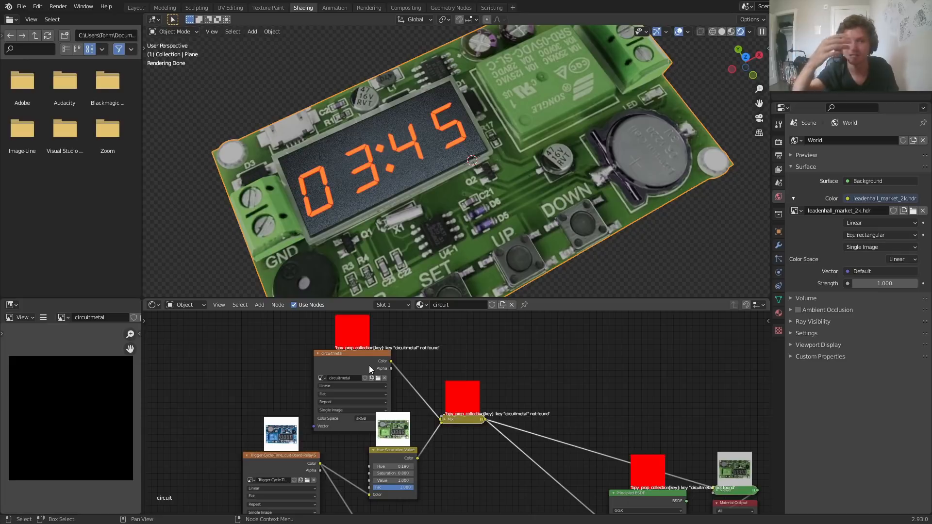
- Go to texture painting, set circuitmetal as the single-image paint target, and display the board in Material Preview shading
click(269, 7)
scroll(614, 279, up, 8)
middle_drag(631, 309, 607, 272)
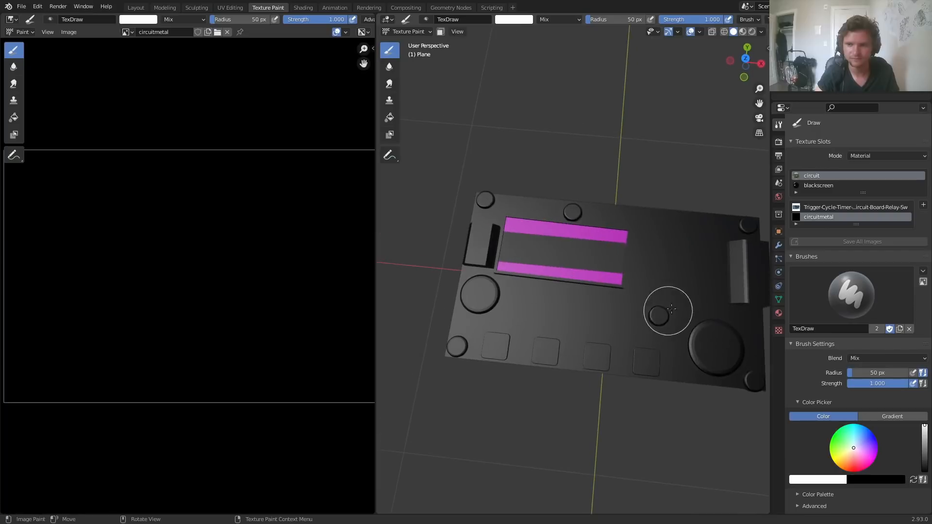
click(864, 159)
click(864, 176)
click(800, 173)
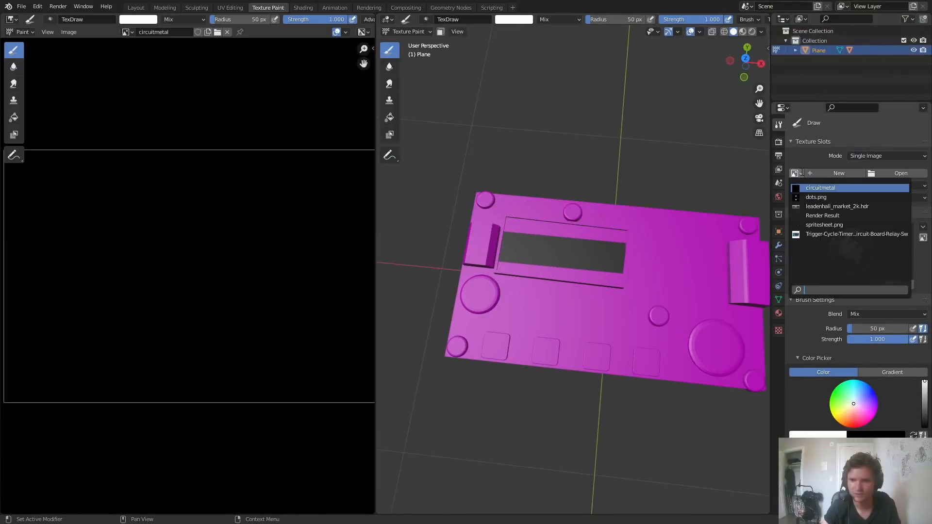
click(821, 188)
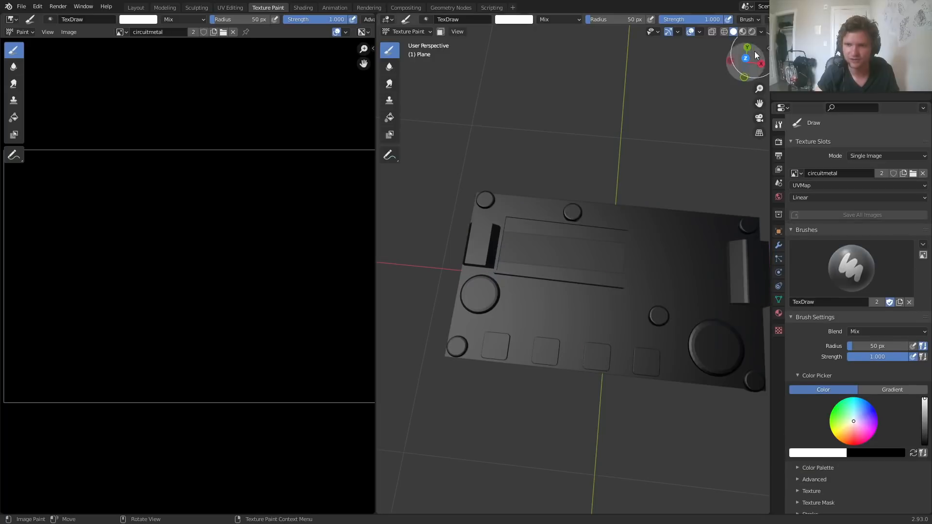
click(742, 31)
scroll(621, 263, up, 3)
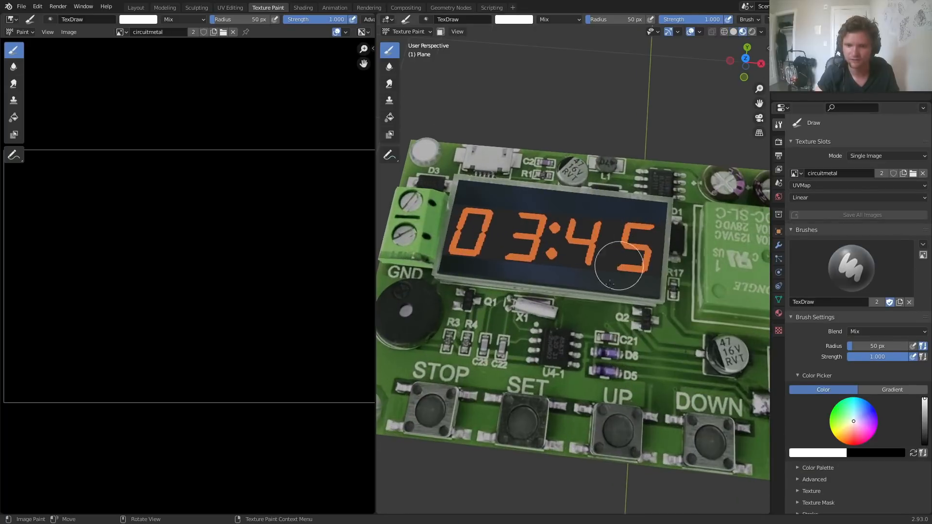
shift+middle_drag(648, 357, 581, 327)
mouse_move(551, 371)
mouse_down()
mouse_move(563, 374)
mouse_move(589, 346)
mouse_up()
key(ctrl+z)
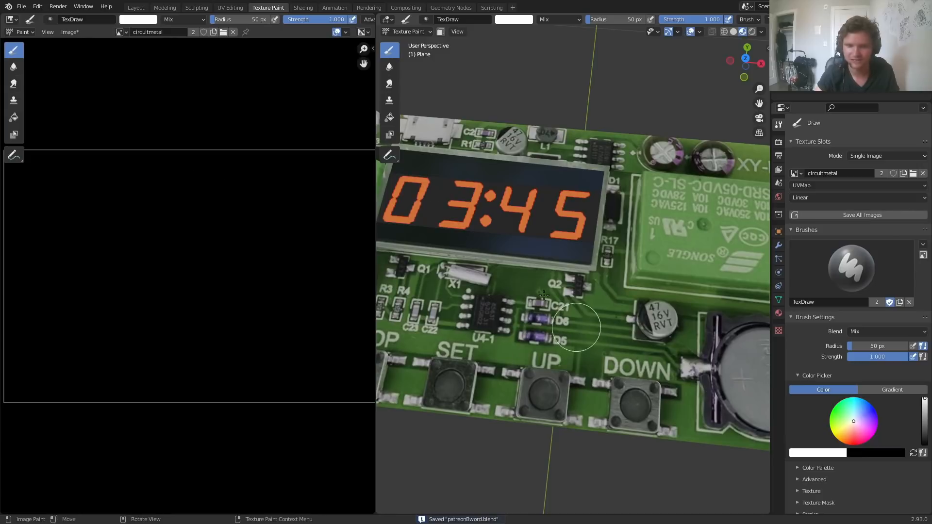
click(307, 2)
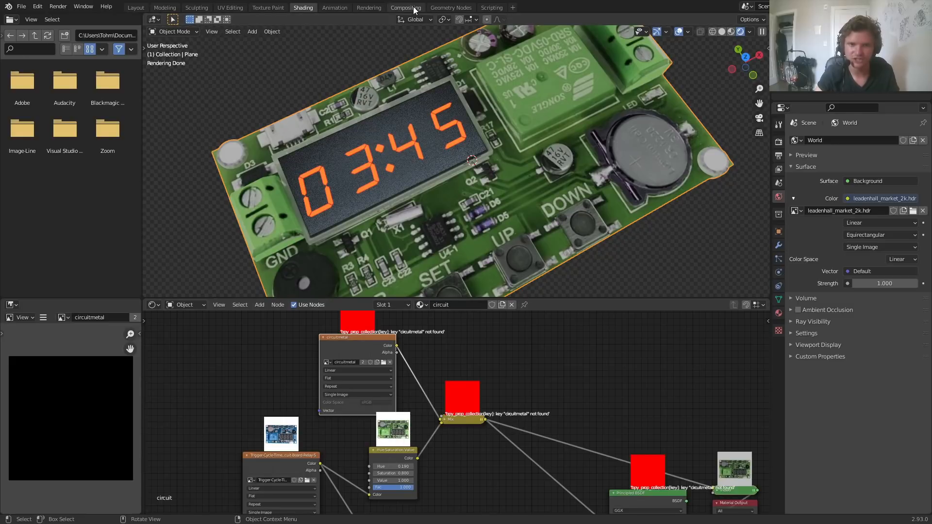
click(268, 7)
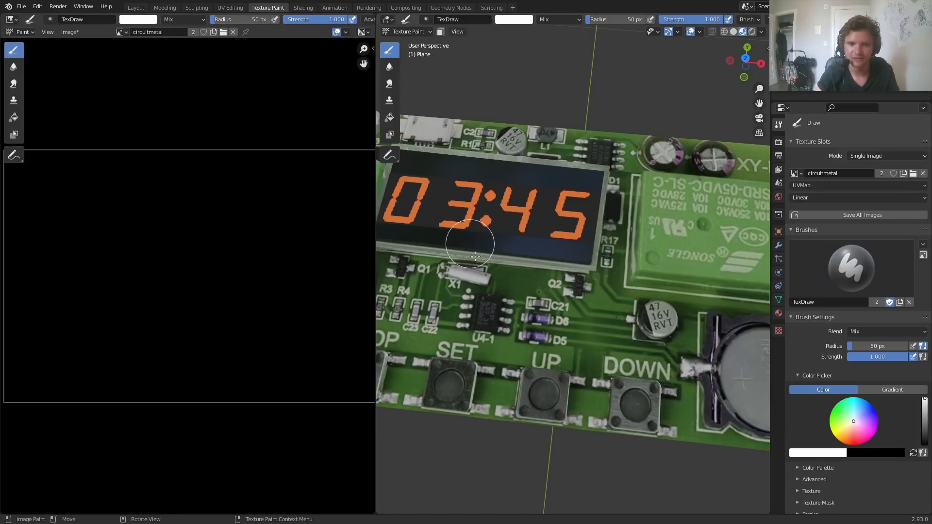
- View the board straight from above and paint the large coin-cell battery white with a resized brush
click(746, 59)
shift+middle_drag(702, 276, 494, 209)
scroll(534, 302, up, 1)
scroll(534, 303, up, 1)
key(f)
click(587, 296)
mouse_move(531, 332)
mouse_down()
mouse_move(539, 310)
mouse_move(585, 326)
mouse_move(566, 275)
mouse_move(542, 258)
mouse_move(495, 277)
mouse_move(510, 337)
mouse_move(541, 293)
mouse_up()
- Paint the three screw heads of the terminal block beside the relay white using a 62 px brush
shift+middle_drag(637, 189, 591, 353)
scroll(589, 340, up, 4)
key(f)
click(570, 342)
mouse_move(571, 366)
mouse_down()
mouse_move(591, 375)
mouse_move(592, 347)
mouse_move(583, 377)
mouse_up()
mouse_move(582, 279)
mouse_down()
mouse_move(590, 272)
mouse_move(585, 239)
mouse_move(578, 266)
mouse_move(589, 156)
mouse_move(597, 152)
mouse_move(568, 136)
mouse_move(583, 160)
mouse_move(601, 130)
mouse_up()
- Paint the metal tops of the two capacitors beside the XY-BJ label white
scroll(610, 127, down, 4)
shift+middle_drag(520, 143, 571, 205)
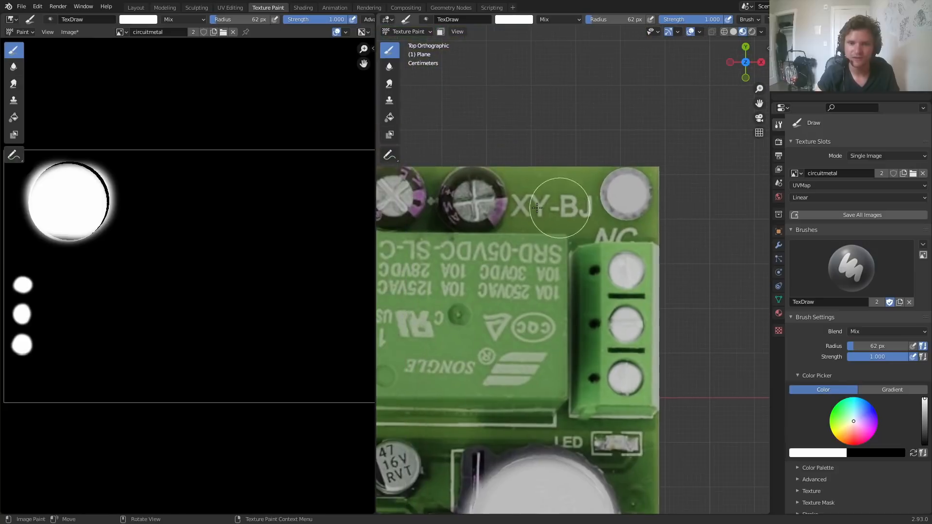
shift+middle_drag(469, 213, 569, 212)
scroll(577, 190, up, 3)
mouse_move(576, 190)
mouse_down()
mouse_move(577, 167)
mouse_move(593, 155)
mouse_move(579, 142)
mouse_move(567, 170)
mouse_move(591, 156)
mouse_up()
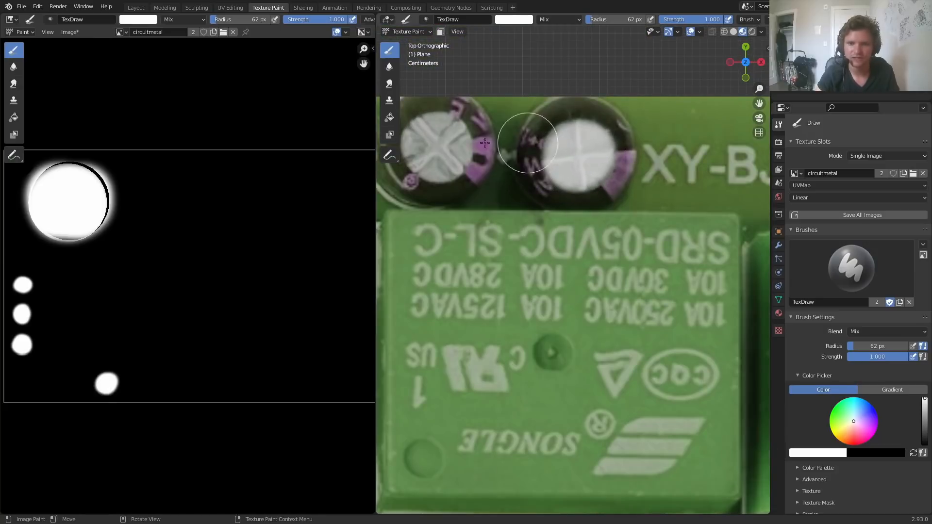
mouse_move(421, 162)
mouse_down()
mouse_move(455, 144)
mouse_move(432, 132)
mouse_move(450, 150)
mouse_up()
- Paint the top of the capacitor between R1 and L1 white
scroll(488, 164, down, 4)
shift+middle_drag(453, 223, 614, 231)
mouse_move(488, 265)
shift+middle_down()
mouse_move(541, 257)
mouse_move(579, 304)
shift+middle_up()
scroll(554, 261, up, 2)
scroll(554, 261, up, 1)
mouse_move(549, 260)
mouse_down()
mouse_move(534, 263)
mouse_move(554, 245)
mouse_move(523, 234)
mouse_move(508, 259)
mouse_move(527, 262)
mouse_up()
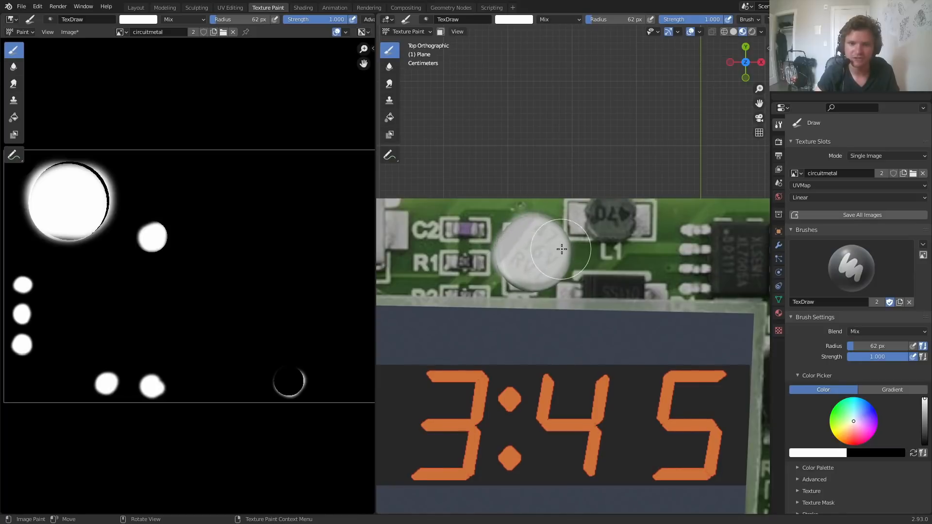
- Paint the small centre hole of the round black buzzer below the GND label white
scroll(548, 254, down, 4)
shift+middle_drag(510, 294, 622, 245)
scroll(622, 245, up, 4)
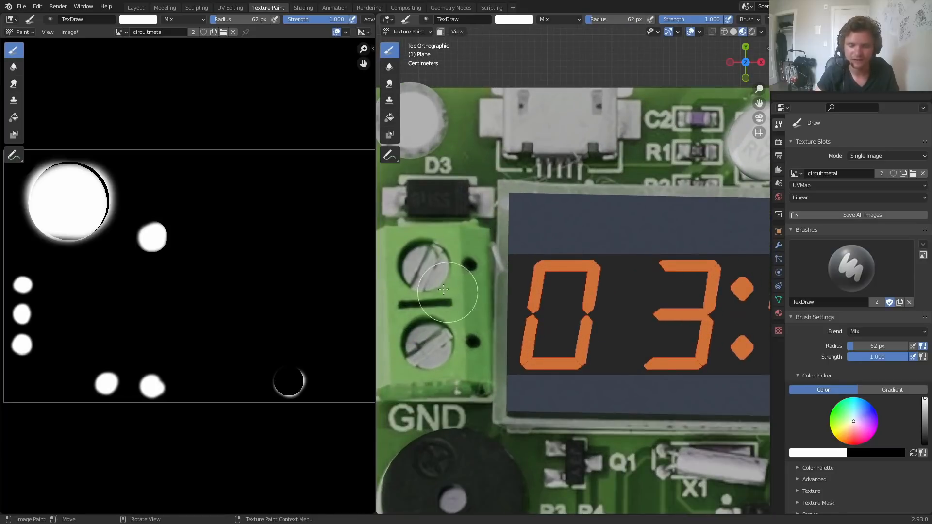
scroll(559, 254, down, 4)
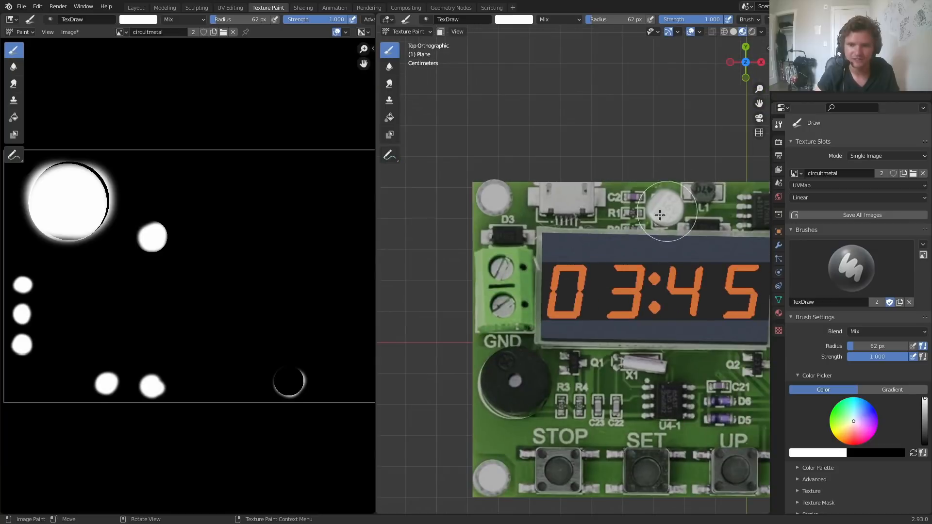
shift+middle_drag(665, 212, 563, 189)
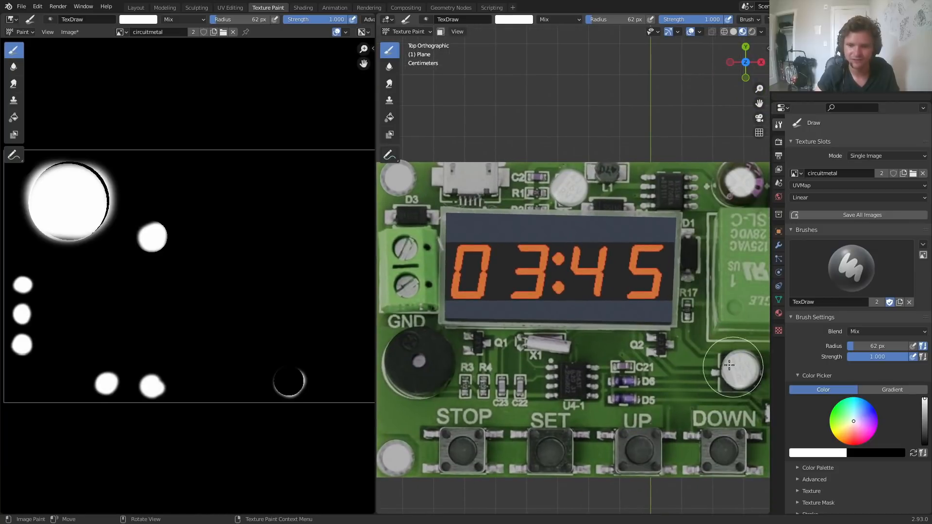
shift+middle_drag(505, 312, 593, 304)
scroll(539, 325, up, 5)
shift+middle_drag(490, 392, 579, 289)
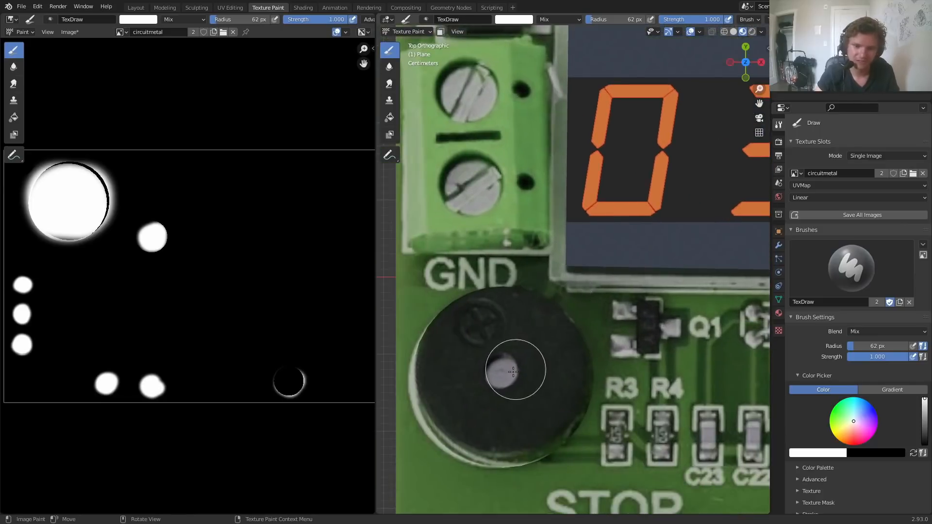
scroll(495, 391, up, 2)
drag(473, 419, 468, 413)
- Enlarge the brush to 105 px and paint both screw heads of the terminal block above the GND label white
mouse_move(446, 202)
shift+middle_down()
mouse_move(485, 333)
mouse_move(509, 352)
shift+middle_up()
key(f)
click(508, 299)
mouse_move(483, 299)
mouse_down()
mouse_move(481, 308)
mouse_move(480, 281)
mouse_up()
mouse_move(489, 171)
mouse_down()
mouse_move(500, 158)
mouse_move(480, 172)
mouse_up()
- Reduce the brush to 50 px and paint the R3, R4, C23 and C22 components above the STOP label white
scroll(486, 170, down, 5)
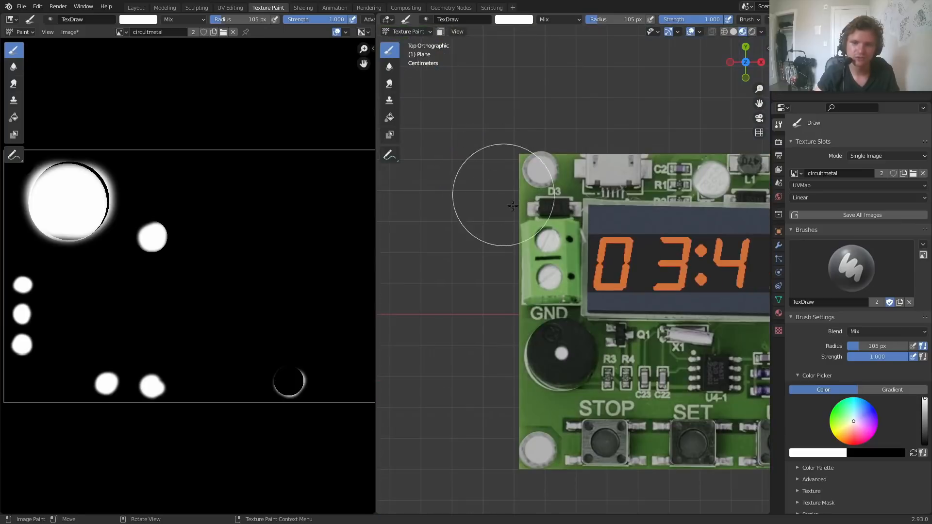
scroll(613, 262, up, 3)
shift+middle_drag(613, 262, 293, 319)
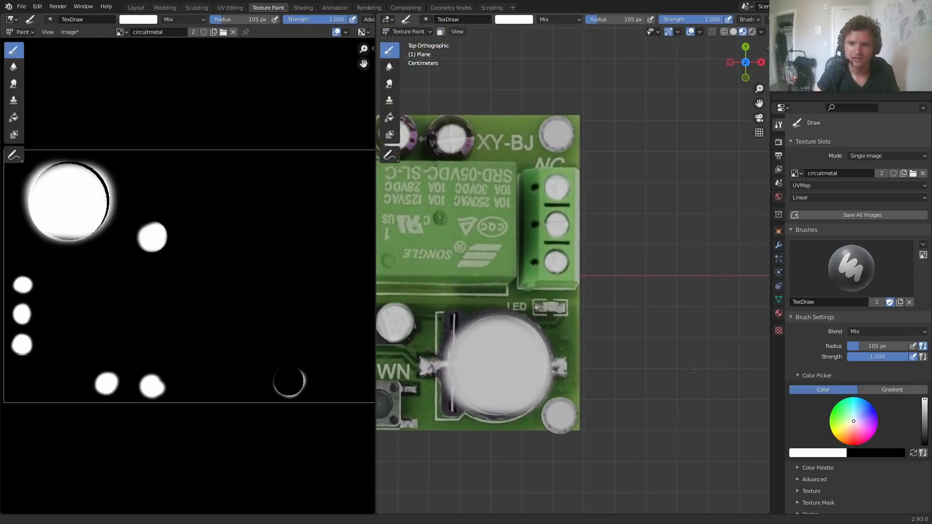
scroll(612, 281, down, 3)
shift+middle_drag(593, 281, 752, 268)
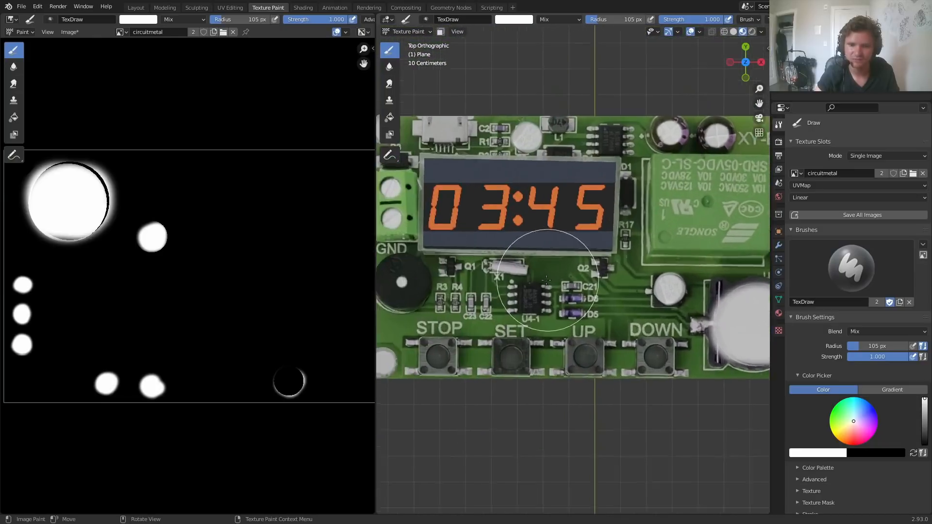
scroll(531, 333, up, 6)
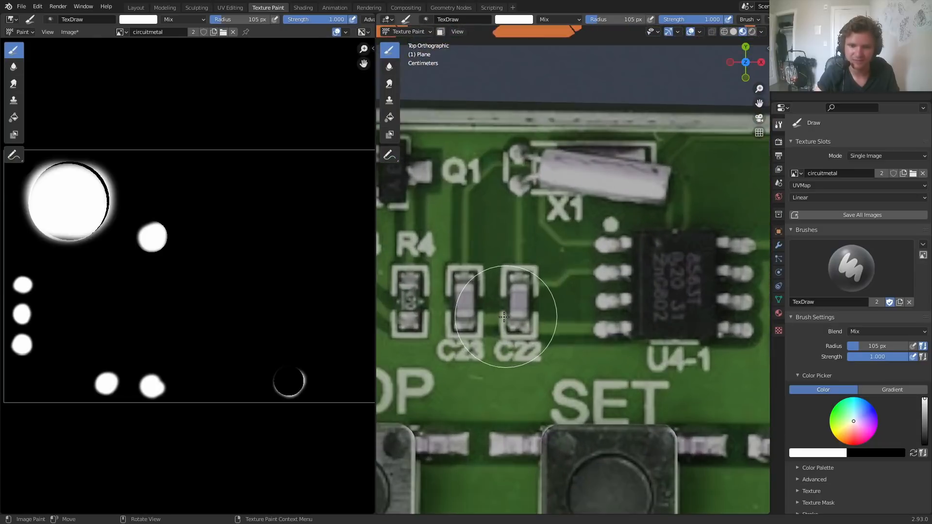
shift+middle_drag(504, 317, 656, 282)
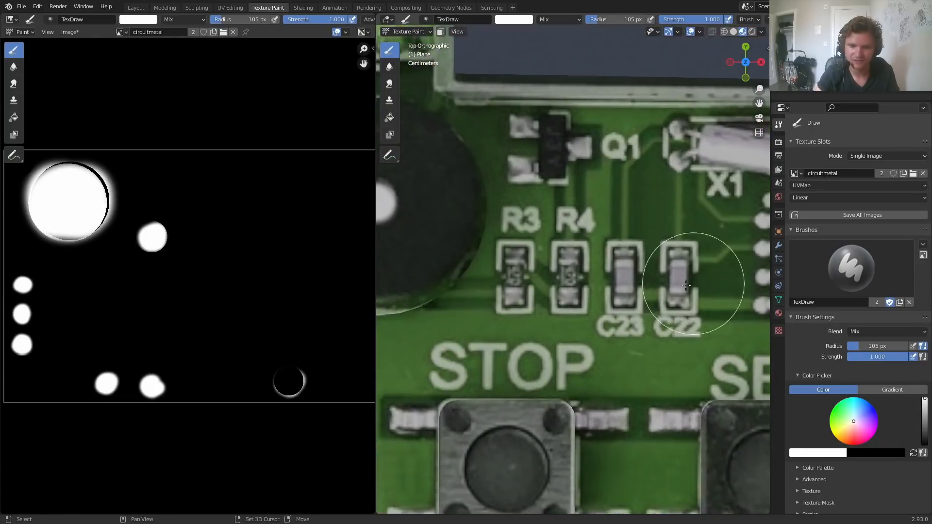
key(f)
click(584, 291)
mouse_move(517, 298)
mouse_down()
mouse_move(517, 249)
mouse_move(569, 290)
mouse_move(634, 247)
mouse_move(675, 291)
mouse_up()
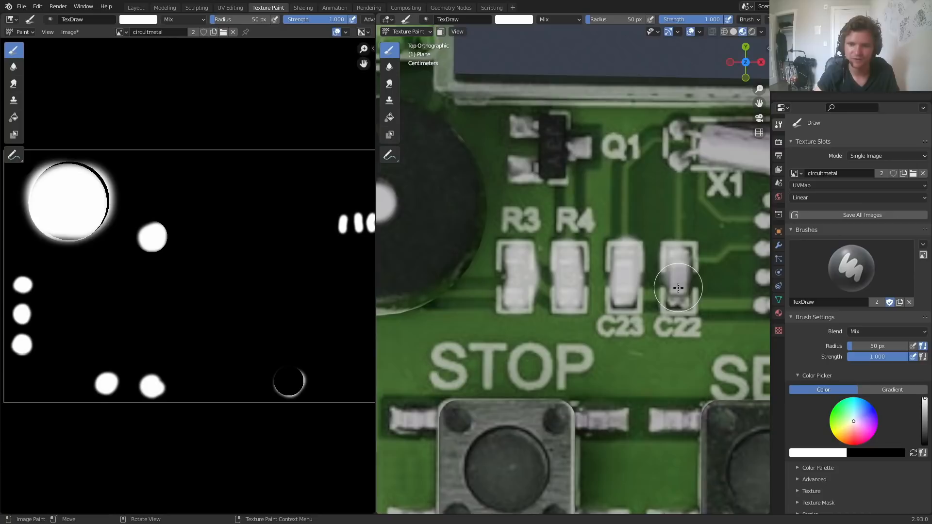
- Save the painted mask over the existing circuitmetal.png on the Desktop
scroll(289, 248, down, 2)
key(shift+alt+s)
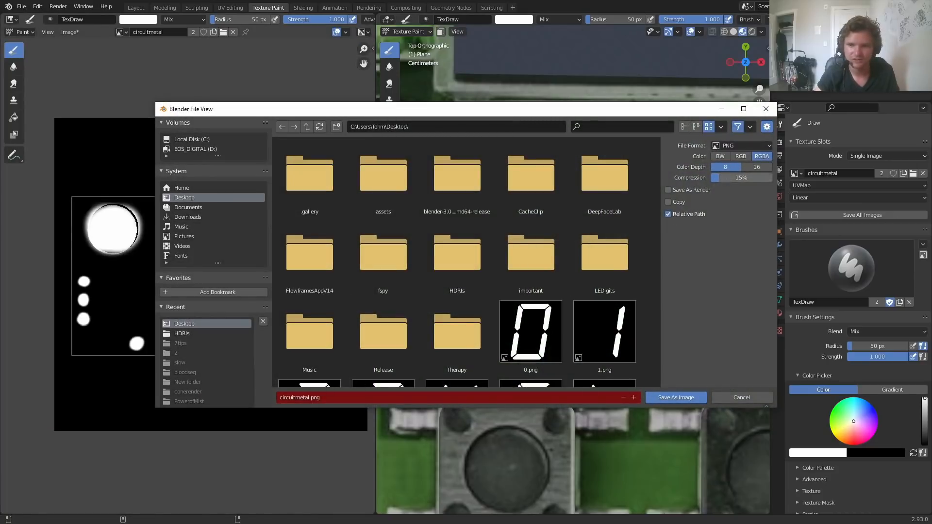
click(669, 404)
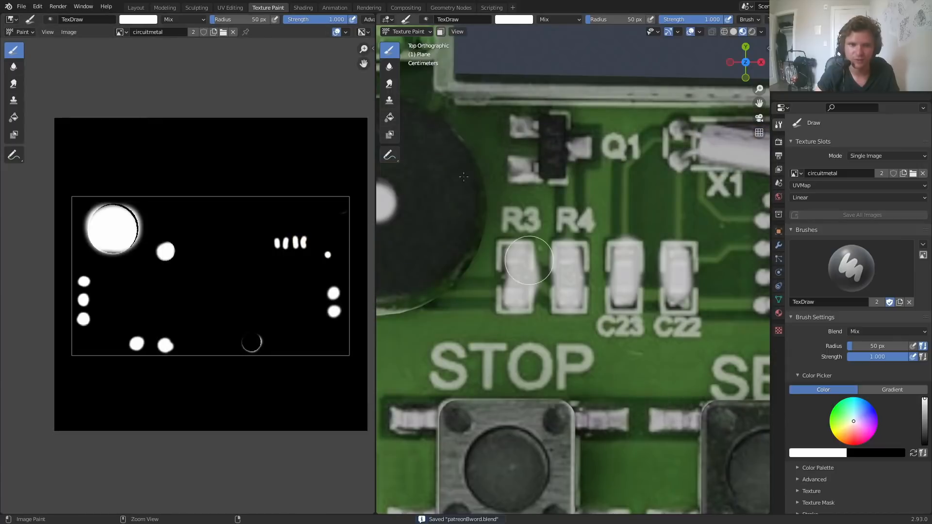
- In the circuit material's shader nodes, delete the old circuitmetal texture node and add a new Image Texture node
click(303, 7)
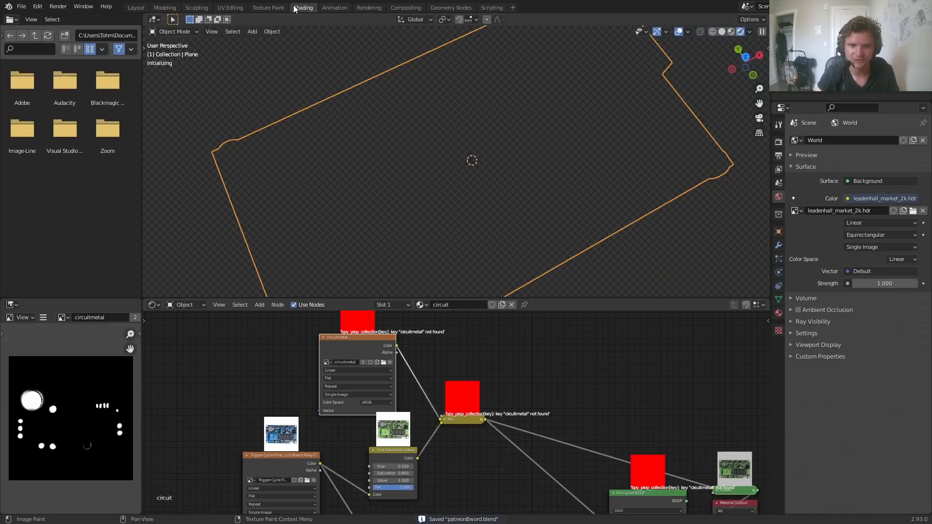
key(x)
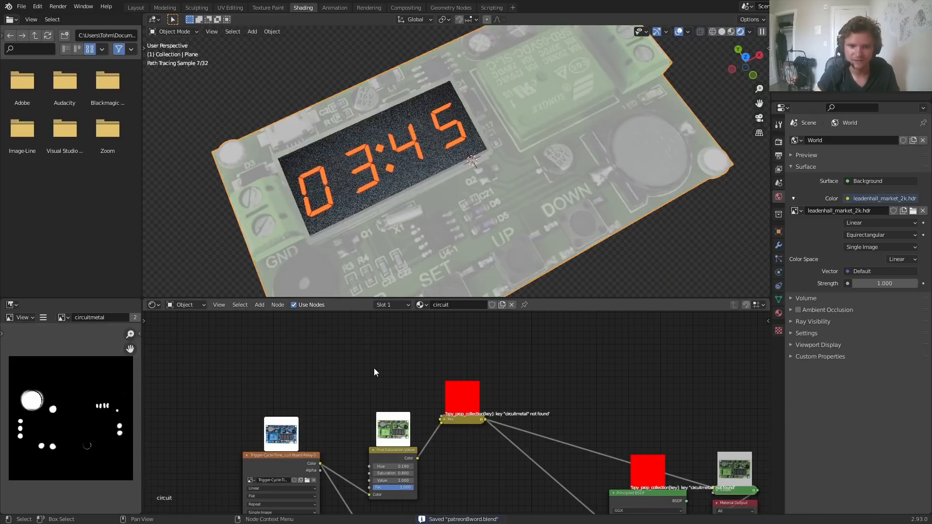
scroll(374, 366, up, 4)
key(shift+a)
click(350, 344)
text(im)
click(369, 361)
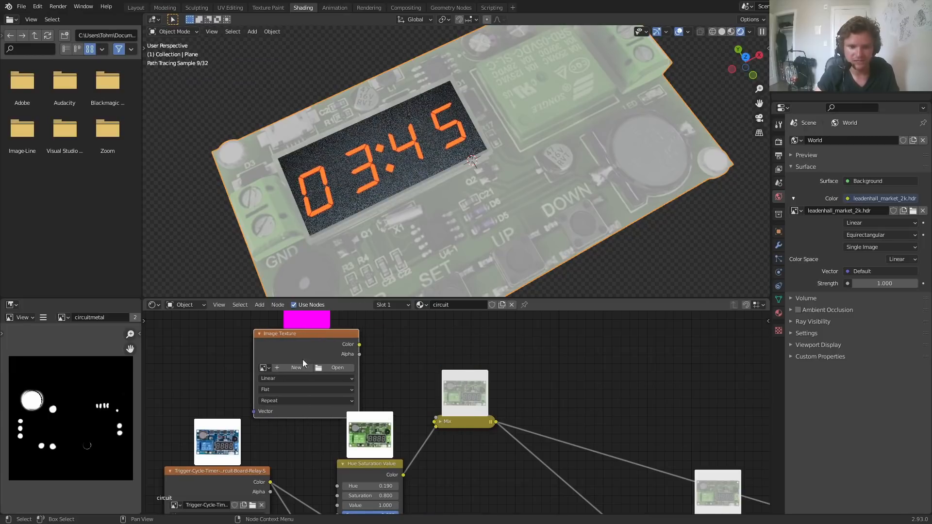
- Open circuitmetal.png from the Desktop in the new Image Texture node
click(330, 367)
scroll(583, 291, down, 5)
click(616, 287)
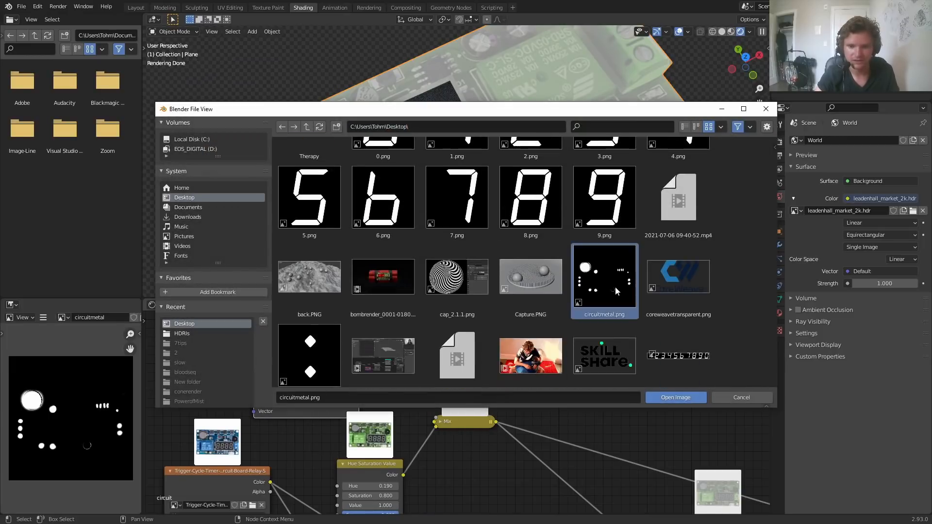
double_click(615, 287)
- Delete the Mix node and place the circuitmetal texture node between the Hue Saturation Value node and the Principled BSDF
middle_drag(295, 401, 304, 450)
drag(323, 392, 420, 391)
scroll(452, 432, down, 5)
key(x)
middle_drag(489, 422, 424, 358)
drag(280, 323, 423, 470)
middle_drag(401, 448, 344, 382)
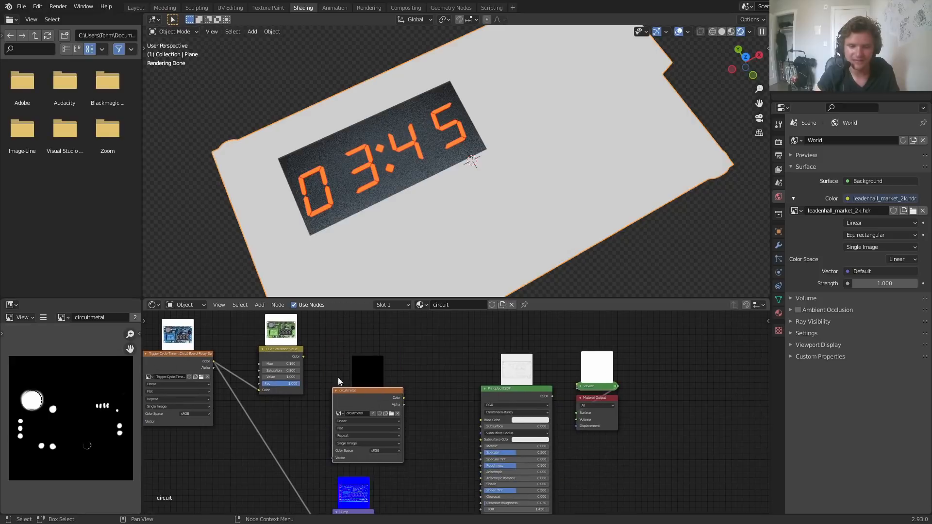
- Connect the Hue Saturation Value color to Base Color, circuitmetal color to Metallic, and link the Principled BSDF to the Material Output
alt+right_drag(332, 362, 490, 395)
scroll(425, 424, up, 5)
middle_drag(425, 423, 374, 396)
drag(307, 351, 459, 432)
ctrl+shift+click(551, 363)
scroll(301, 360, up, 1)
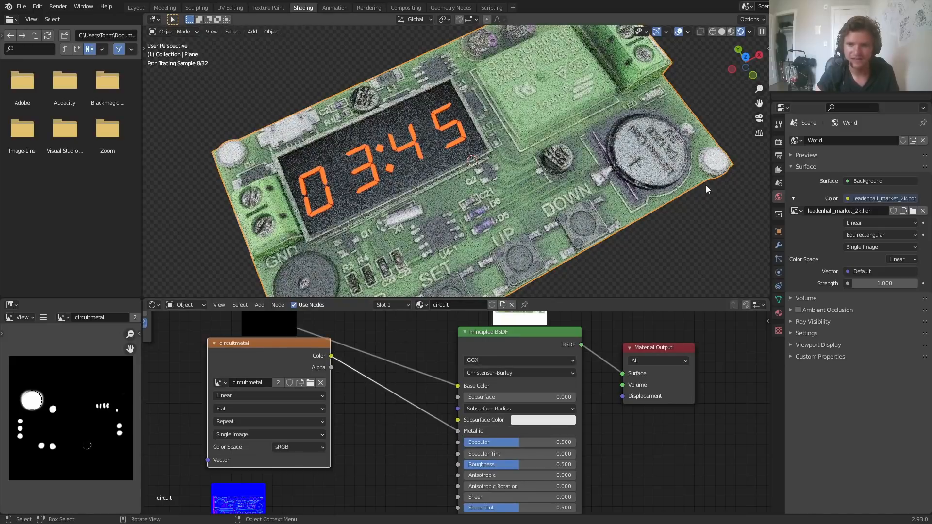
middle_drag(637, 136, 565, 150)
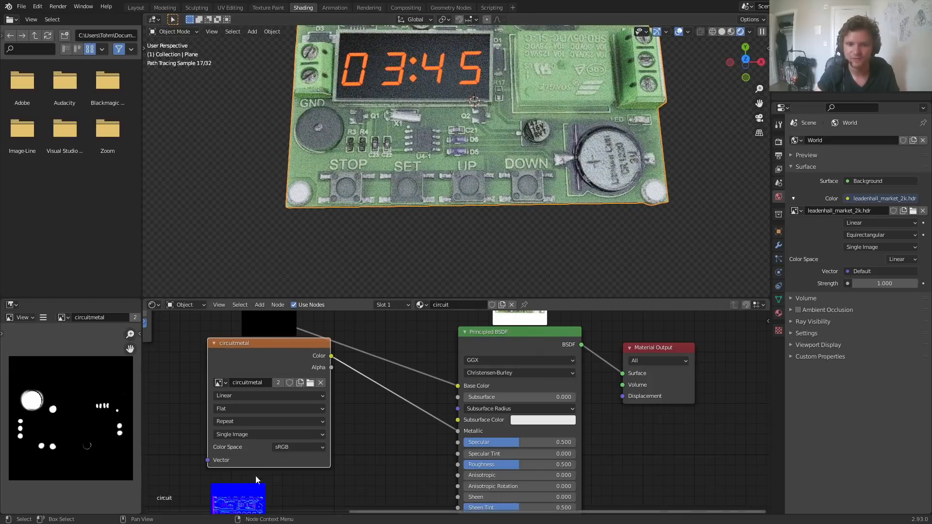
- Compare the board with the metallic link cut, undo the cut, and save the Blender file
ctrl+right_drag(385, 394, 388, 377)
key(ctrl+z)
scroll(412, 195, down, 5)
shift+middle_drag(453, 160, 444, 195)
key(ctrl+s)
- Try a Principled BSDF roughness of about 0.18 on the circuit material and undo it
middle_drag(392, 427, 377, 387)
drag(485, 428, 468, 424)
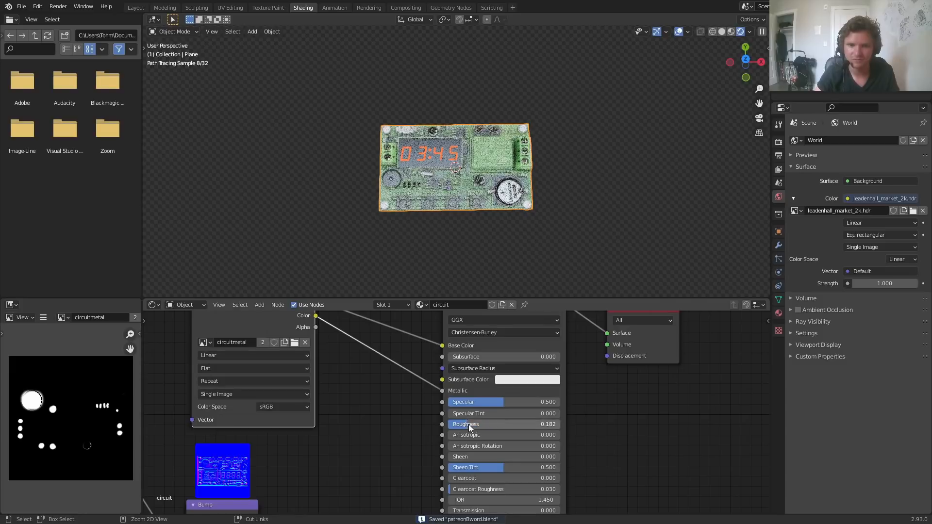
key(ctrl+z)
middle_drag(435, 178, 470, 174)
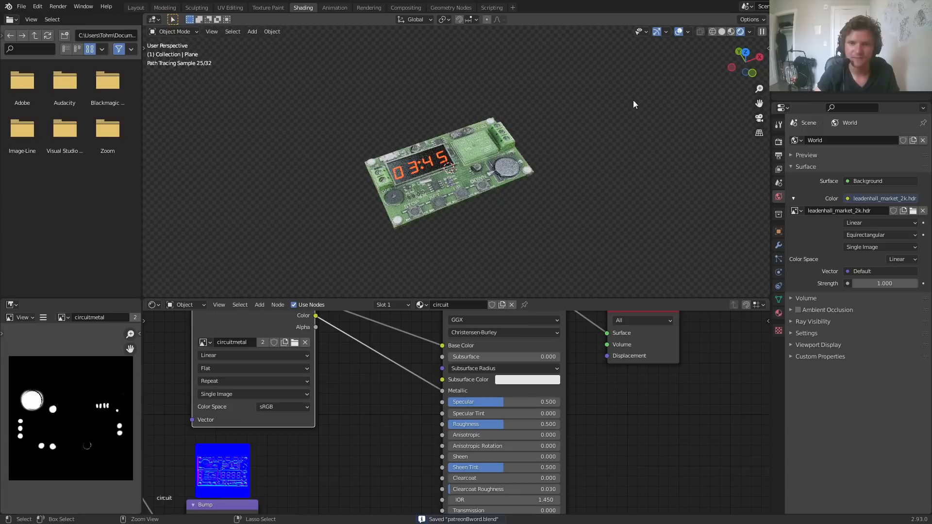
- Add a 40-vertex mesh cylinder with 1 m radius and 2 m depth at the origin
click(747, 54)
key(shift+a)
mouse_move(441, 128)
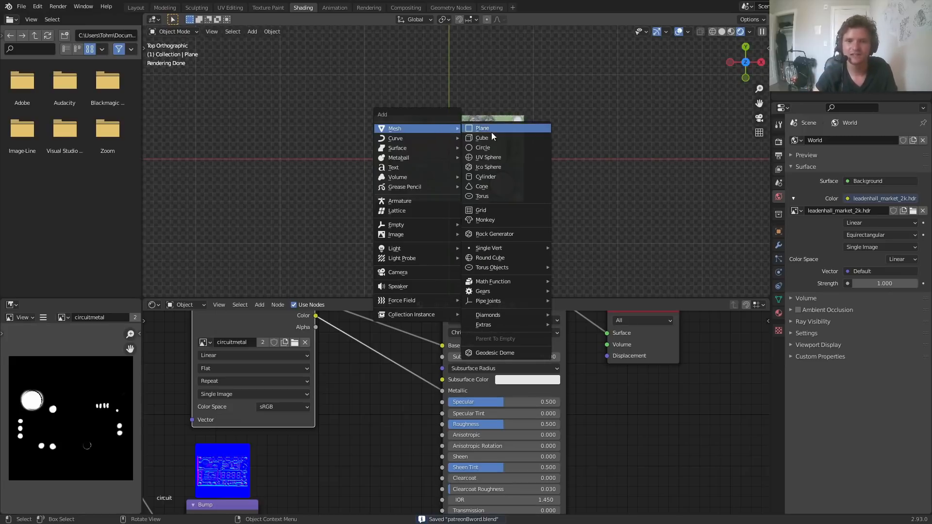
click(487, 176)
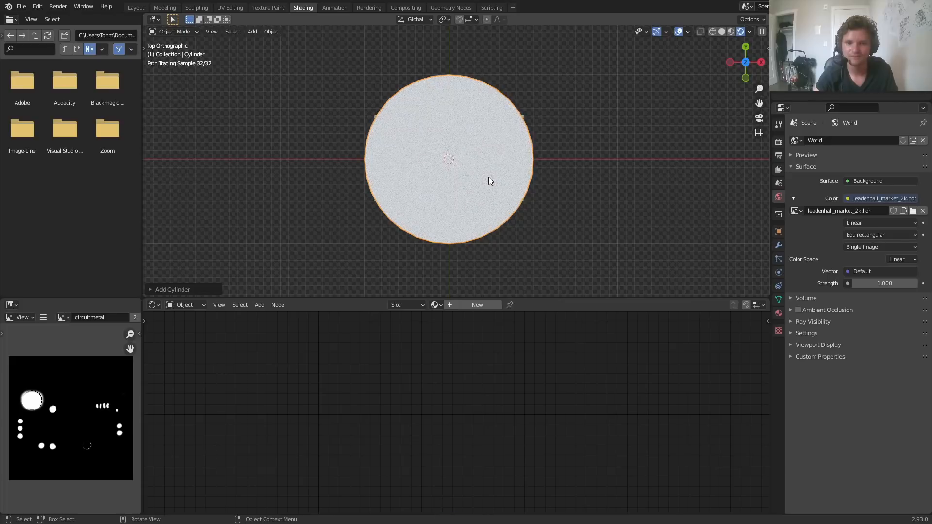
click(205, 289)
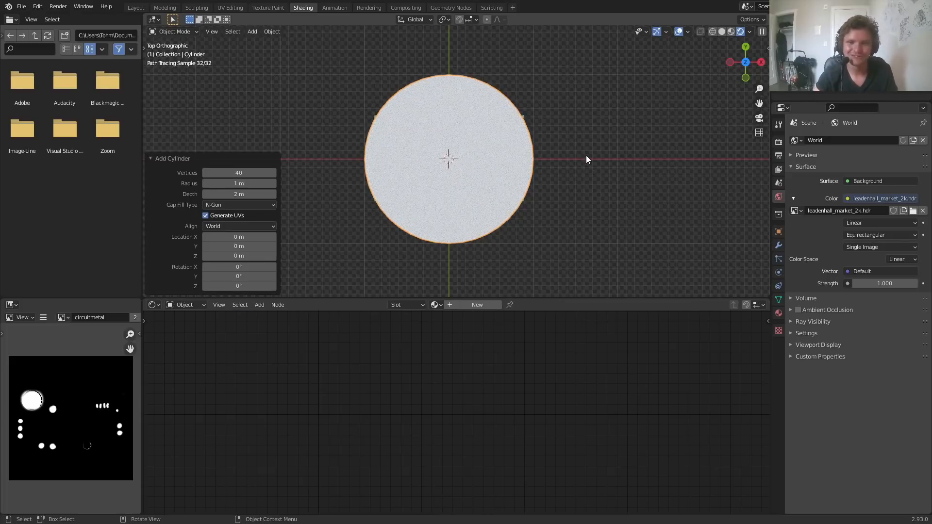
- Rotate the cylinder 90° about X and 90° about Z so it lies lengthwise along the board
key(r)
key(x)
key(9)
key(0)
key(Return)
key(r)
key(z)
key(9)
key(0)
key(Return)
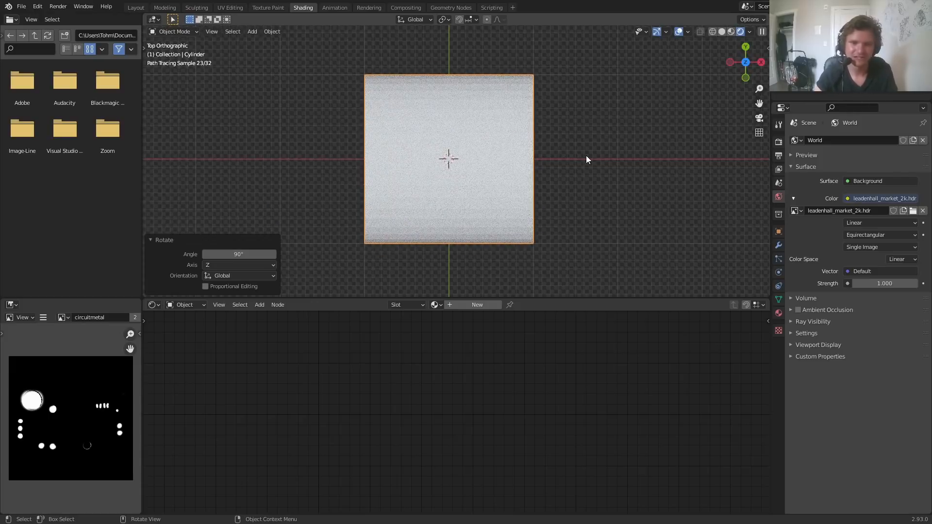
- Scale the cylinder by about 0.116 and move it about 0.16 m down along Z, beneath the circuit board
key(s)
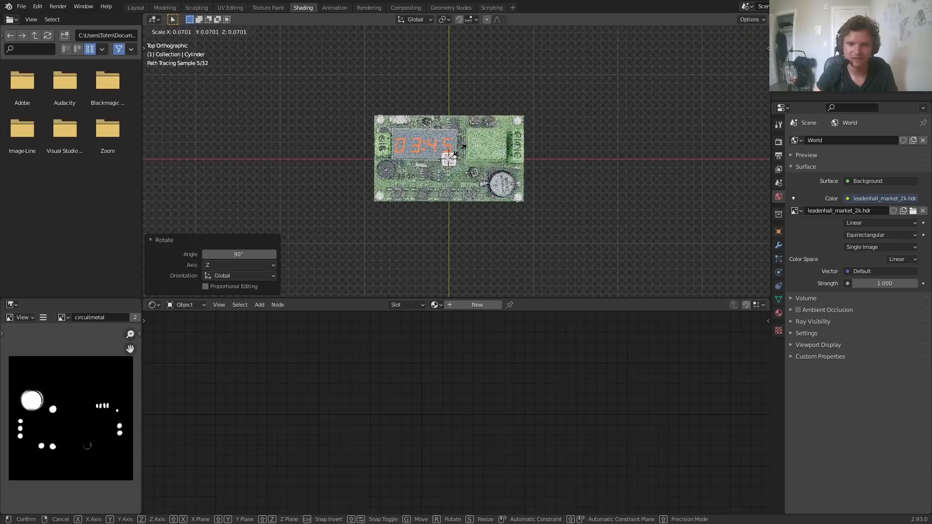
click(468, 145)
click(731, 61)
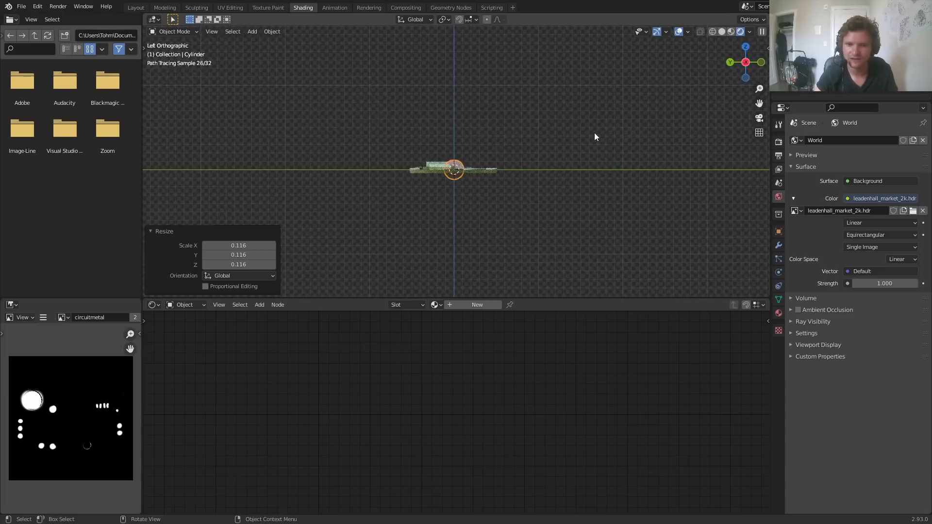
key(g)
key(z)
click(501, 200)
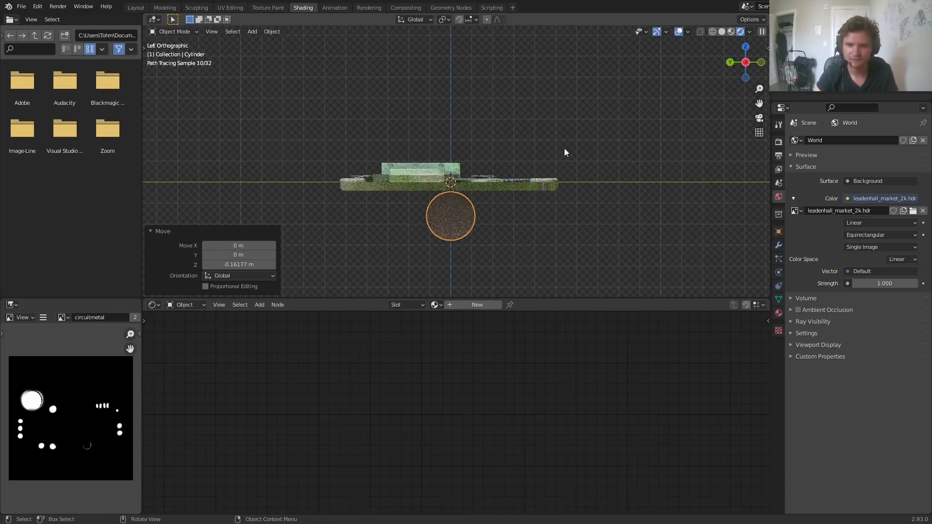
- Enlarge the cylinder by about 1.58 and stretch it about 10.5 times along X so it extends past the board
click(747, 45)
key(Tab)
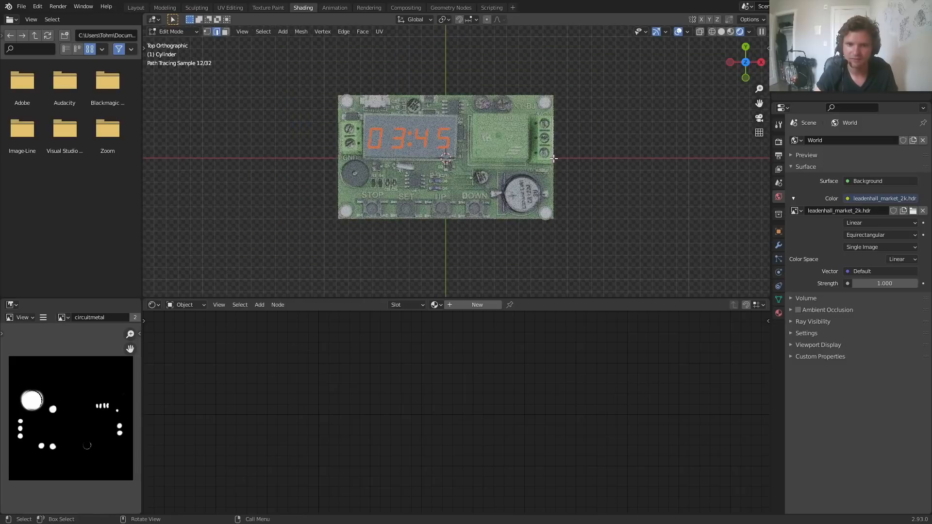
key(Tab)
scroll(552, 156, down, 1)
key(s)
click(609, 139)
key(s)
key(x)
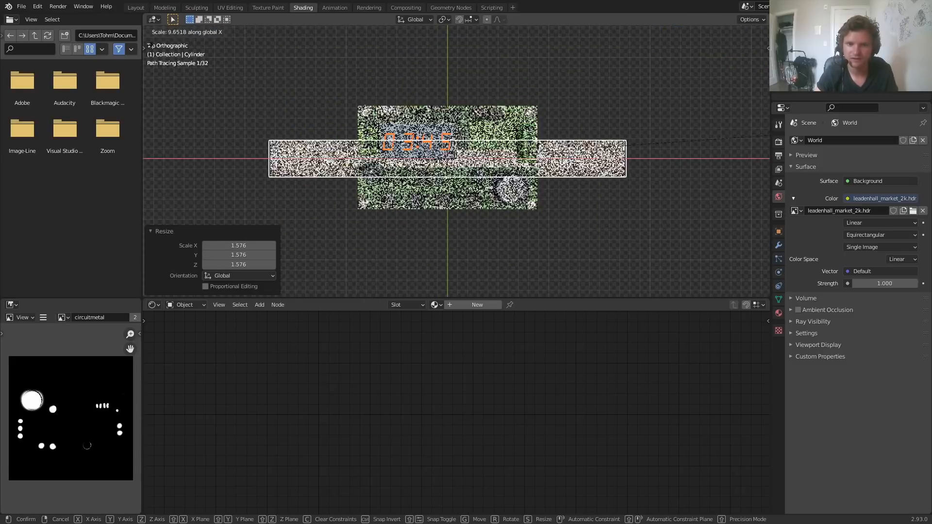
click(282, 44)
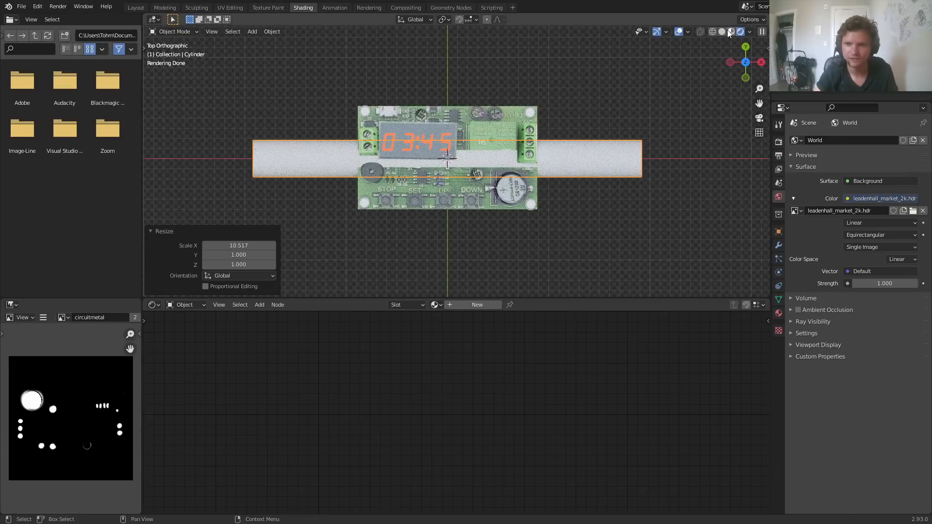
- Switch the viewport to Material Preview and lower the cylinder about 0.06 m along Z to clear the board
click(730, 31)
click(729, 62)
key(g)
key(z)
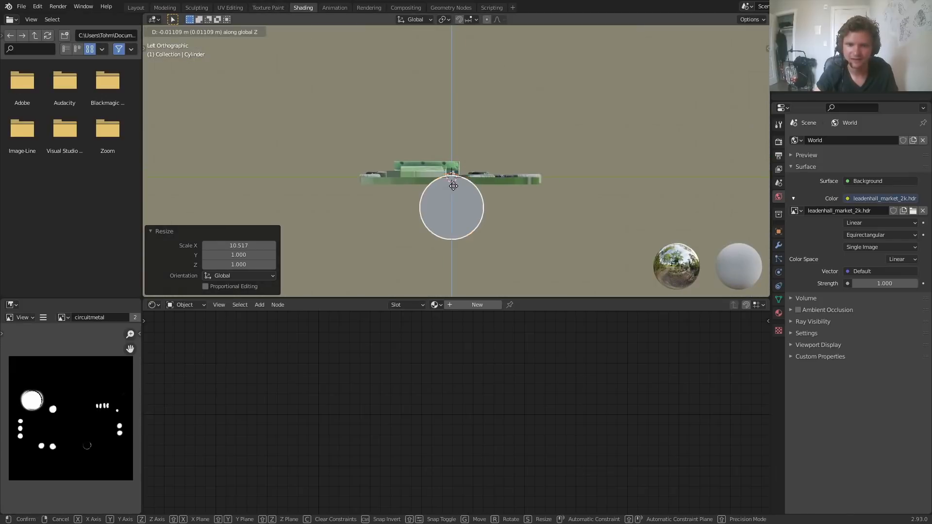
click(455, 196)
mouse_move(454, 194)
middle_down()
mouse_move(423, 221)
mouse_move(451, 208)
middle_up()
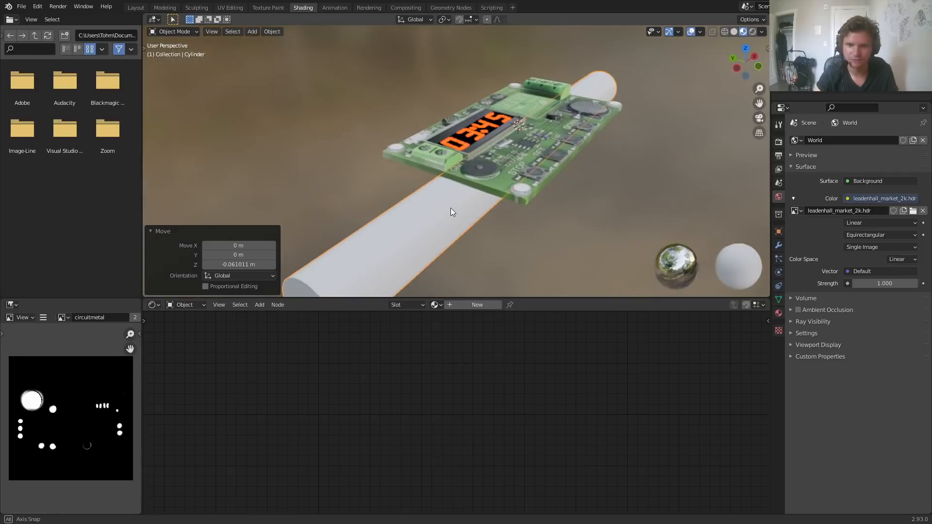
- Select the end faces of the cylinder in Edit Mode
key(Tab)
shift+middle_drag(383, 227, 461, 146)
click(428, 242)
click(399, 231)
middle_drag(576, 127, 406, 92)
shift+middle_drag(568, 162, 401, 140)
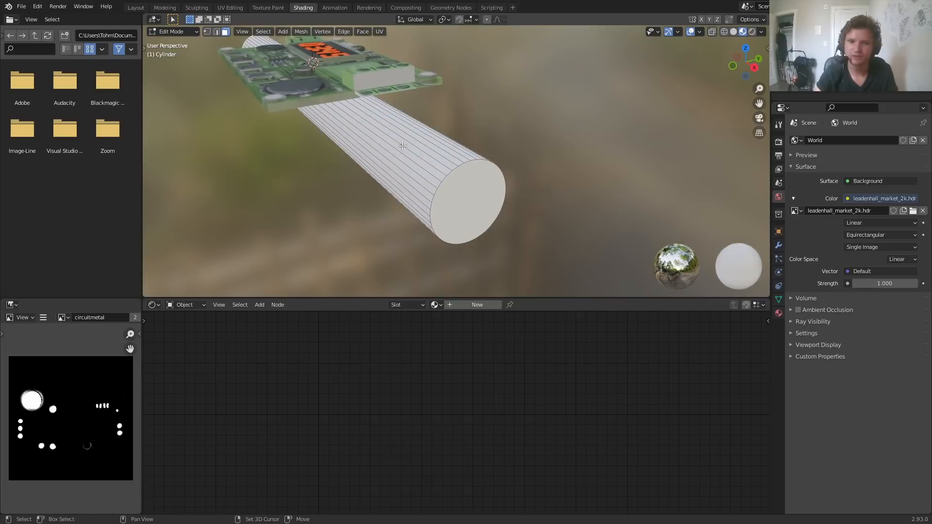
- Try bevelling the cylinder's end-face edges with three segments, undoing each attempt
key(ctrl+b)
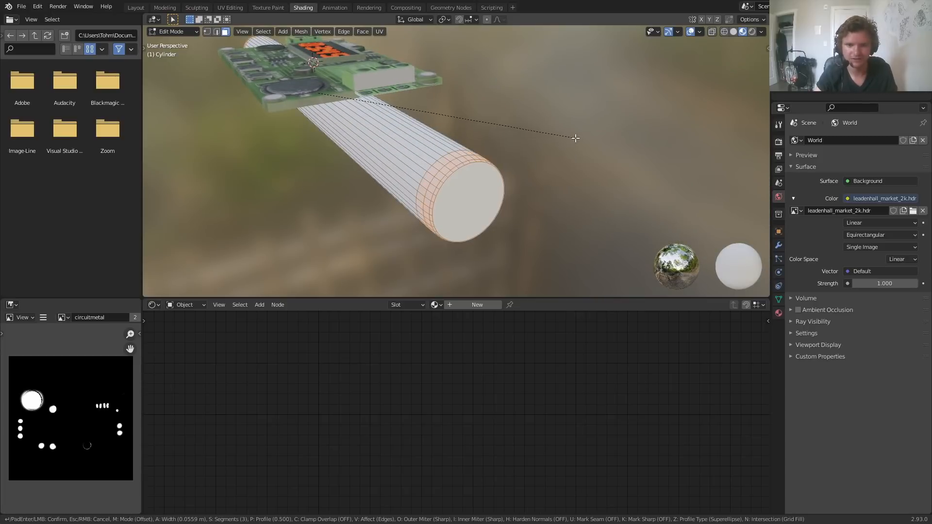
click(575, 138)
key(ctrl+z)
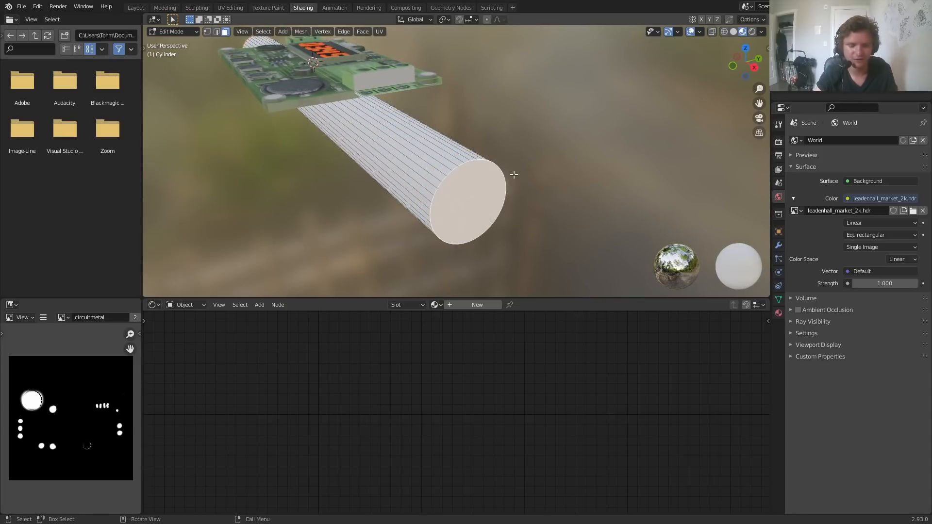
key(ctrl+b)
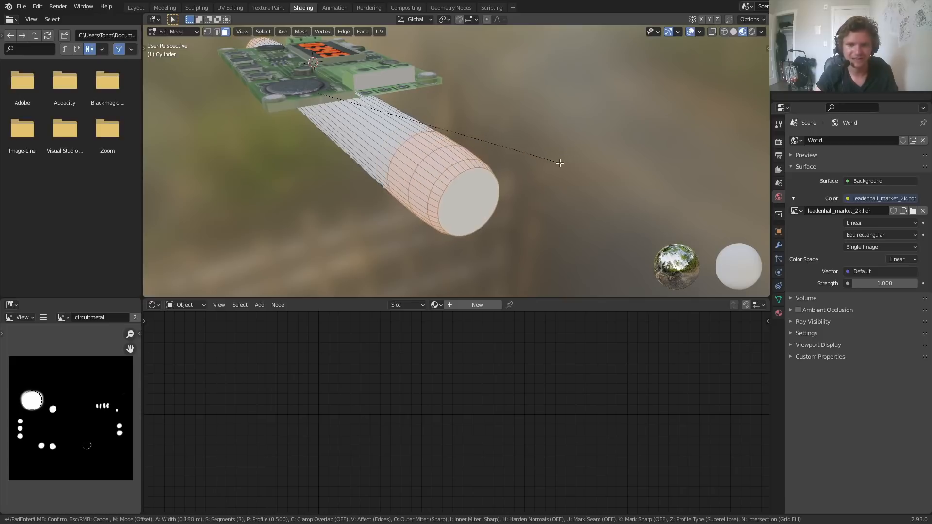
click(575, 164)
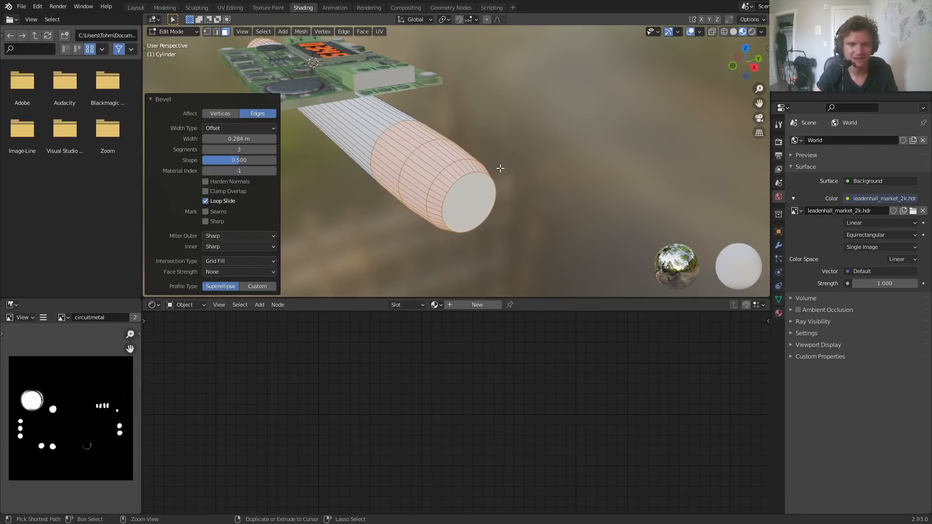
key(ctrl+z)
- Apply the cylinder's scale in Object Mode
key(Tab)
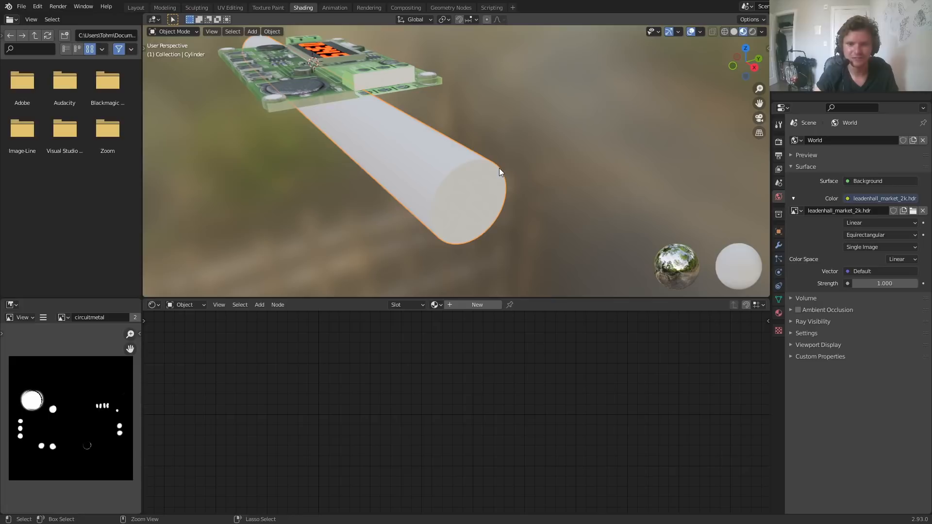
key(ctrl+a)
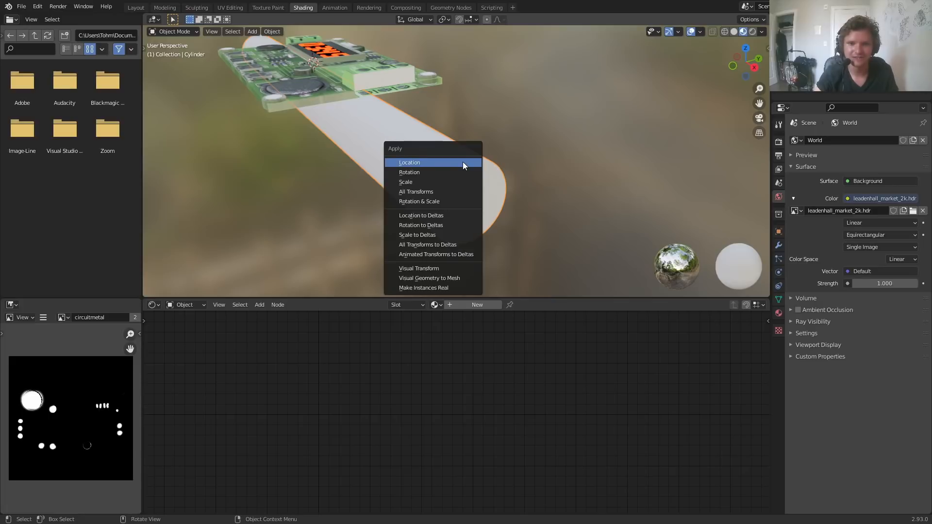
click(433, 196)
key(ctrl+z)
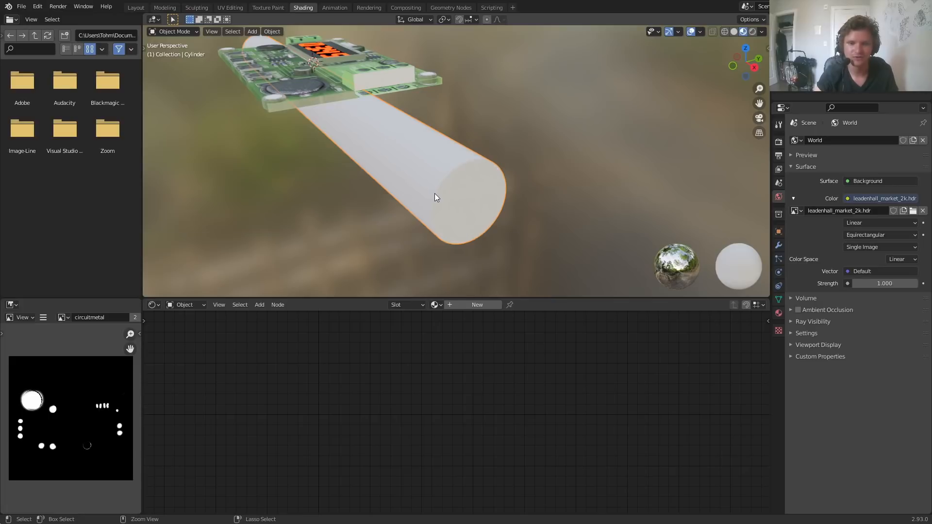
key(ctrl+a)
click(407, 206)
- Bevel the edges of the cylinder's end faces with 5 segments and return to Object Mode
key(Tab)
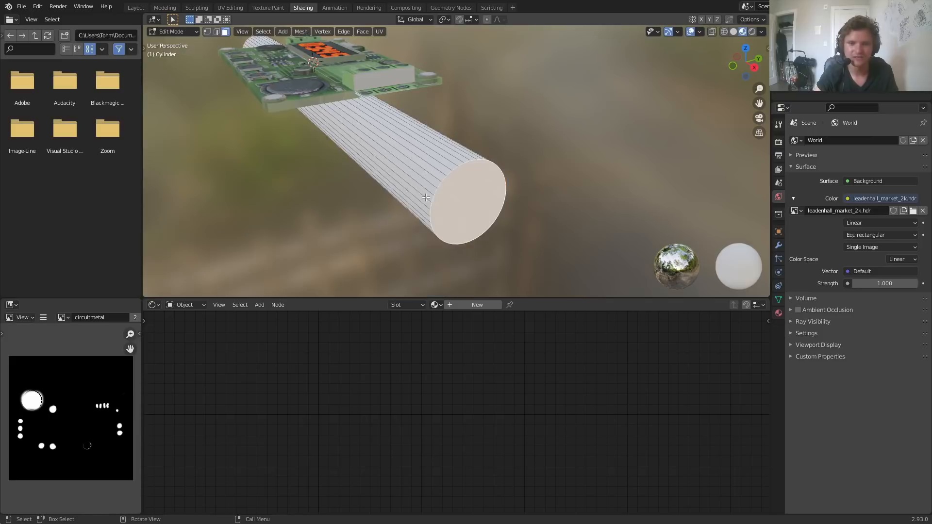
key(ctrl+b)
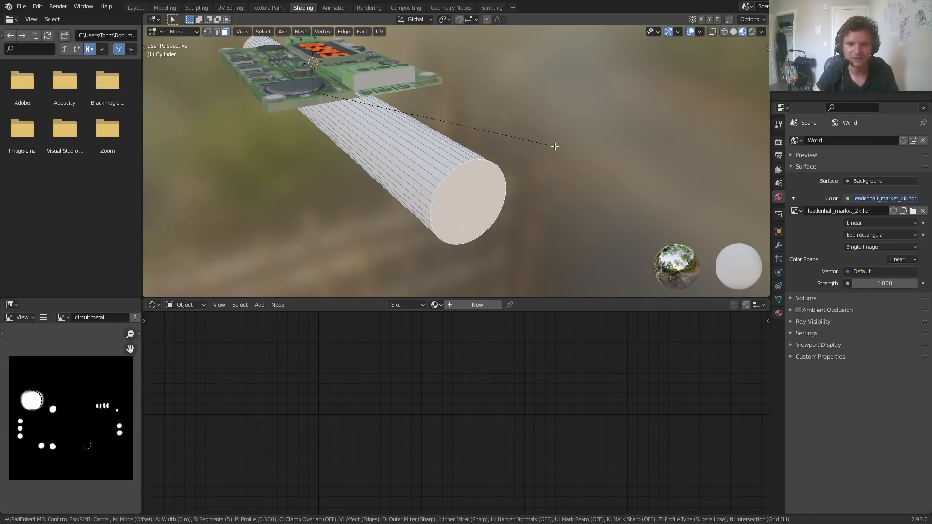
click(612, 137)
key(Tab)
- Duplicate the bevelled cylinder in side view and place the copy about 0.37 m directly below it
scroll(424, 148, down, 3)
middle_drag(423, 148, 562, 157)
click(737, 69)
shift+middle_drag(451, 198, 460, 178)
scroll(464, 160, up, 4)
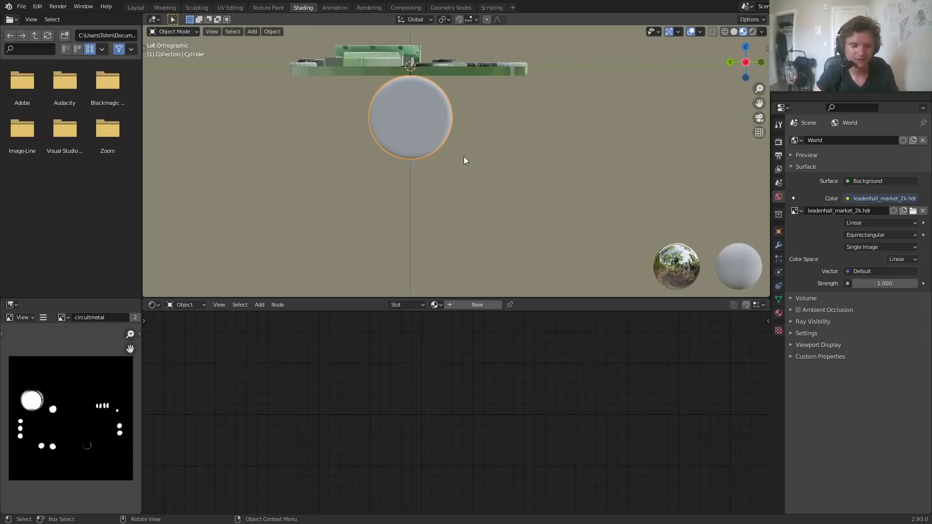
key(shift+d)
click(457, 251)
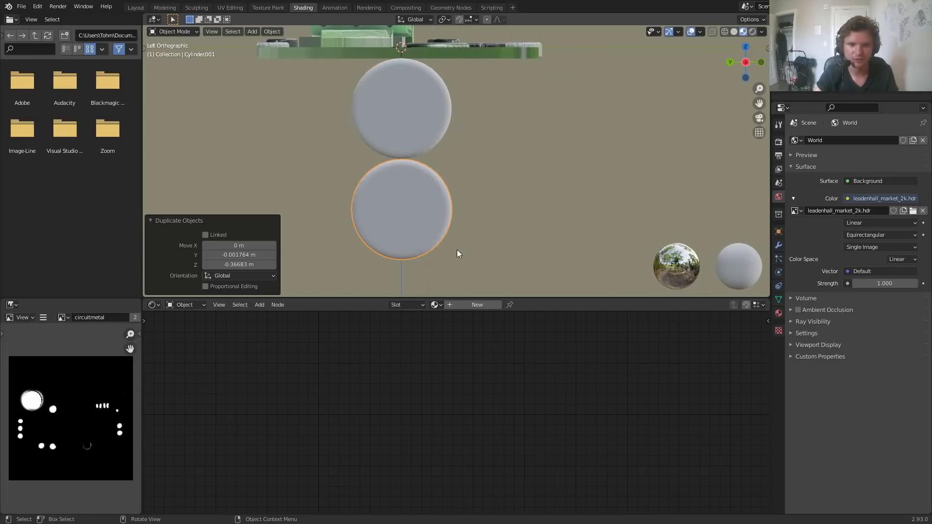
- Duplicate the top cylinder diagonally down on the negative Y side and place another copy about 0.35 m below that one
click(416, 123)
key(shift+d)
click(505, 175)
key(shift+d)
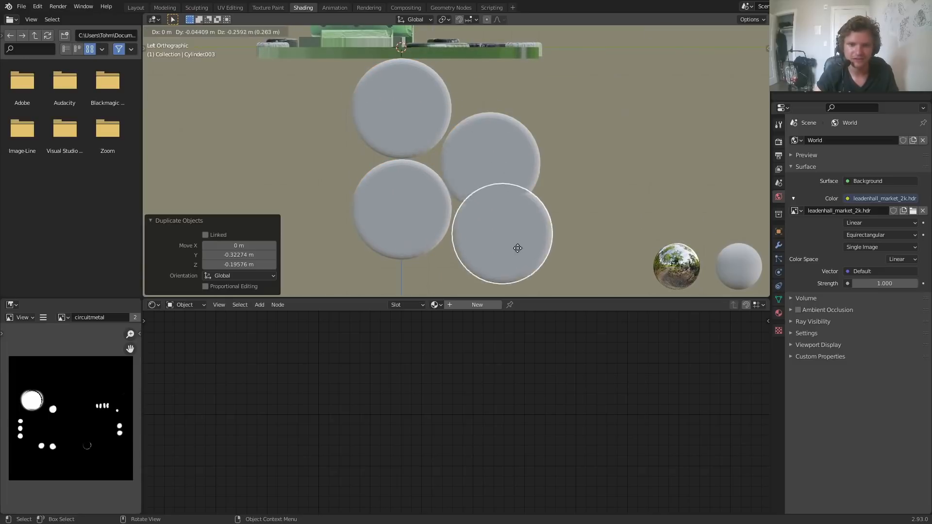
click(504, 265)
- Place three more cylinder copies, one at the bottom and two on the positive Y side, completing a ring around the center cylinder
shift+middle_drag(443, 231, 512, 129)
key(shift+d)
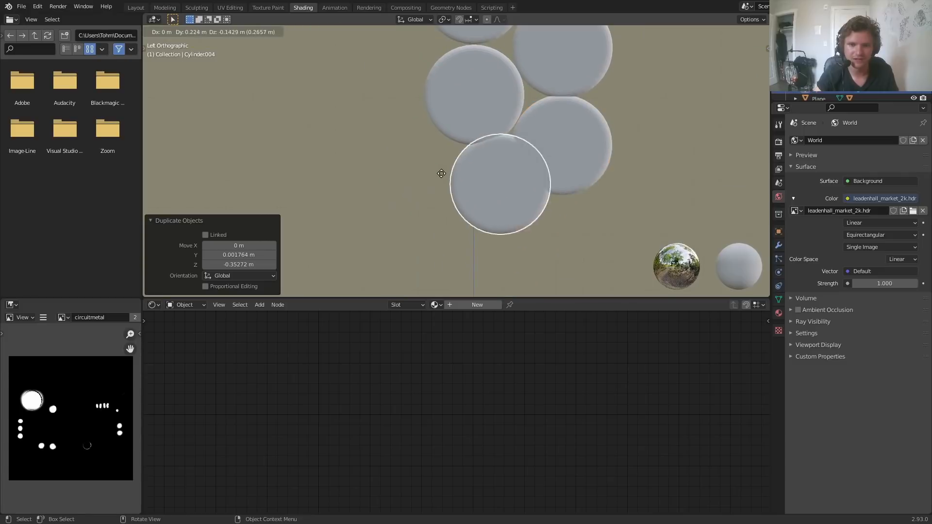
click(413, 185)
key(shift+d)
click(332, 114)
key(shift+d)
click(330, 280)
shift+middle_drag(613, 69, 533, 178)
scroll(313, 116, down, 2)
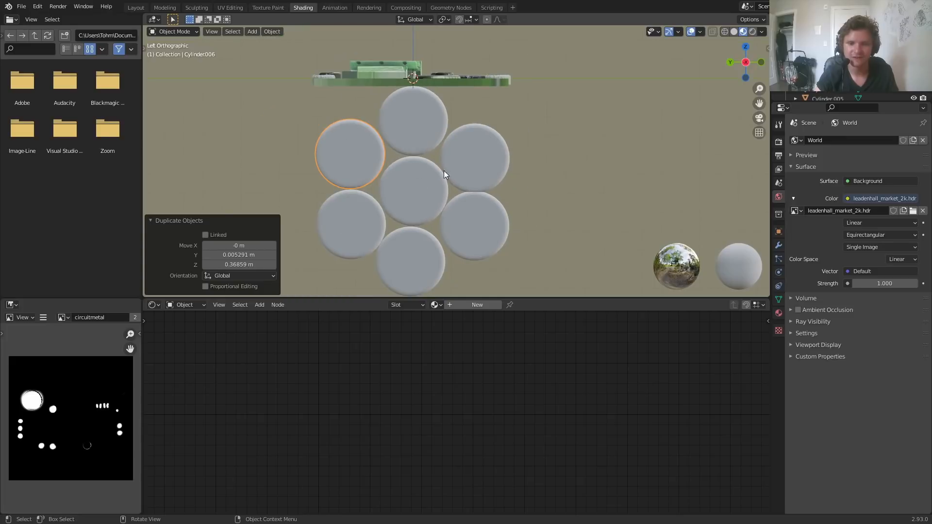
- Select the two negative-Y cylinders and the lower positive-Y cylinder and shift them slightly along X to stagger their ends
mouse_move(427, 194)
middle_down()
mouse_move(360, 195)
mouse_move(413, 185)
middle_up()
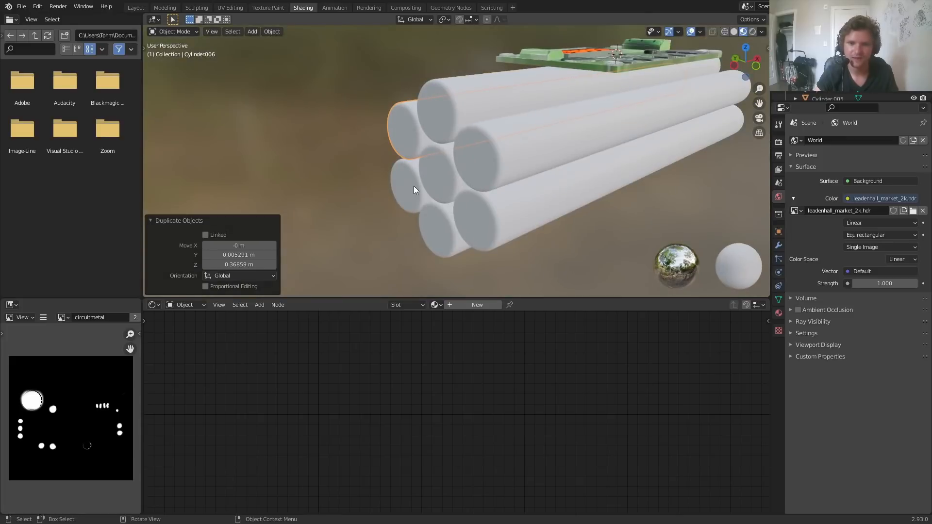
click(488, 171)
shift+click(480, 225)
shift+click(415, 187)
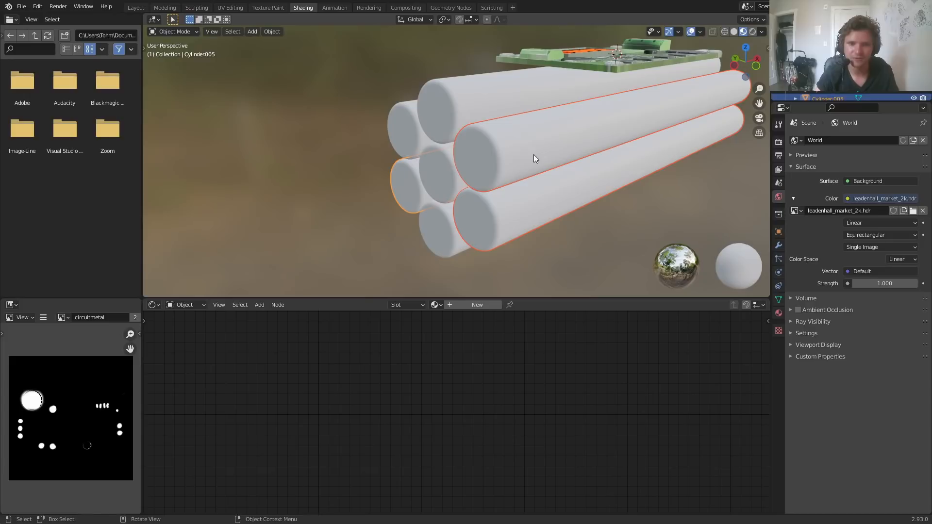
key(g)
key(x)
click(487, 117)
- Shift the top cylinder and the upper positive-Y cylinder separately along X by small amounts, then clear the selection
click(475, 106)
key(g)
key(x)
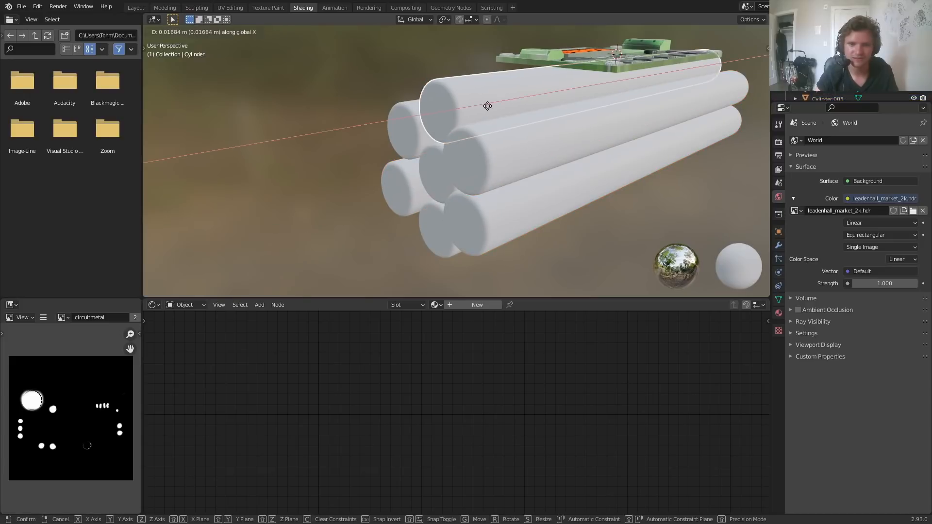
click(486, 106)
click(412, 130)
key(g)
key(x)
click(426, 131)
click(622, 243)
scroll(595, 151, down, 5)
middle_drag(587, 124, 532, 220)
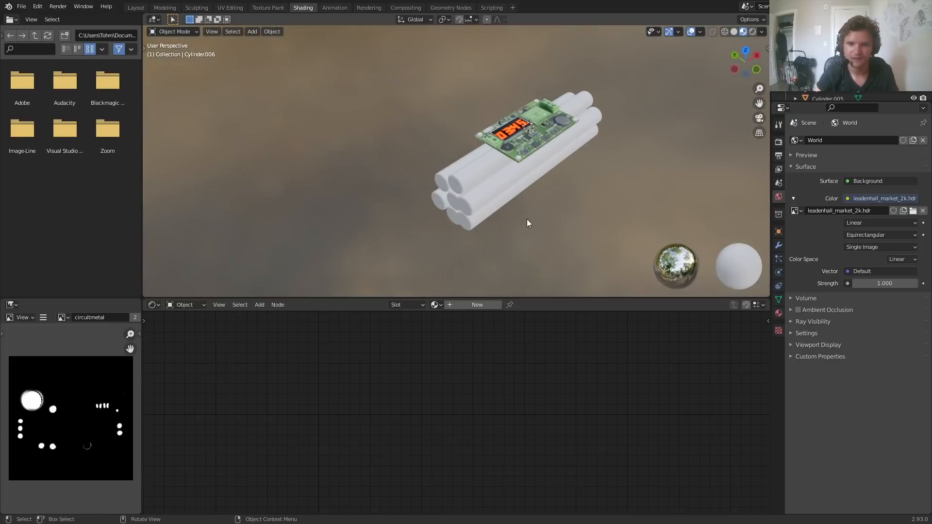
- Select all seven cylinders in the left side view and join them into one object
drag(420, 179, 419, 179)
click(735, 69)
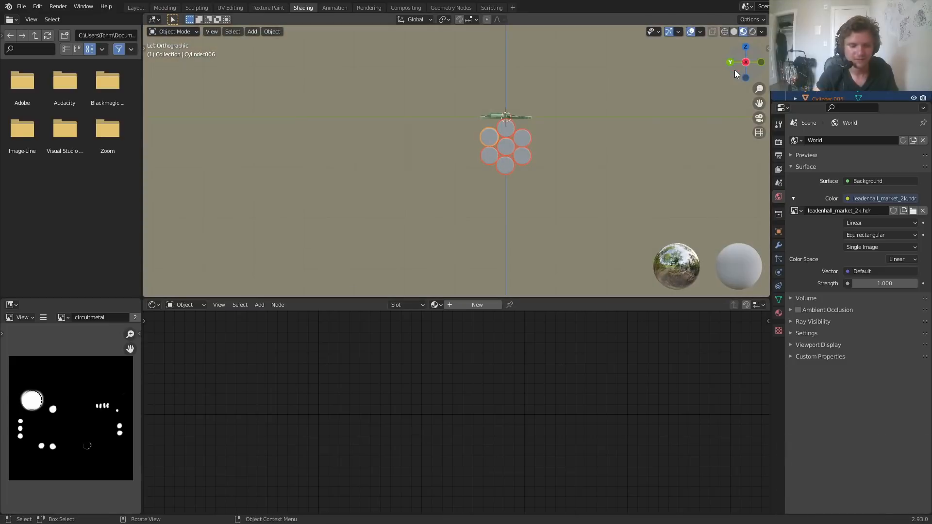
key(F3)
text(join)
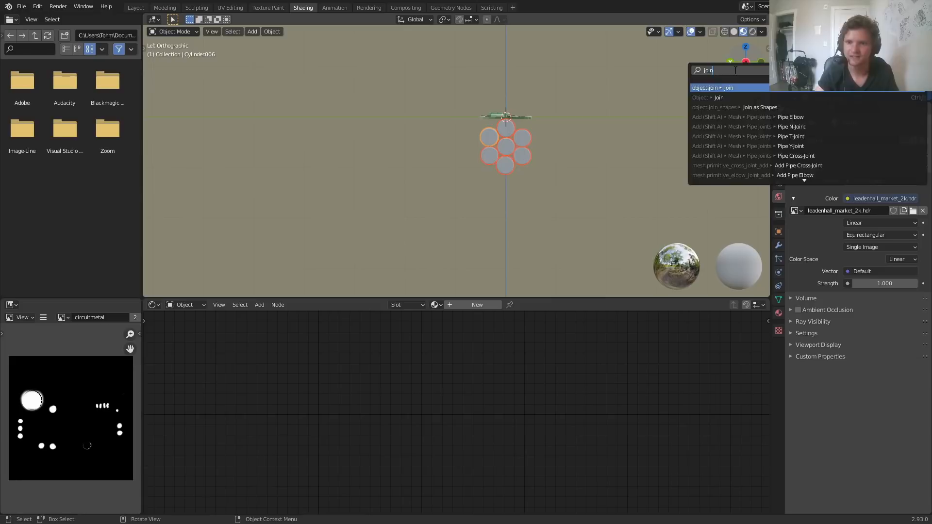
key(Return)
- Rotate the joined bundle about 28.5° and move it about -0.155 m on Y and 0.177 m on Z, up against the board
scroll(534, 136, up, 6)
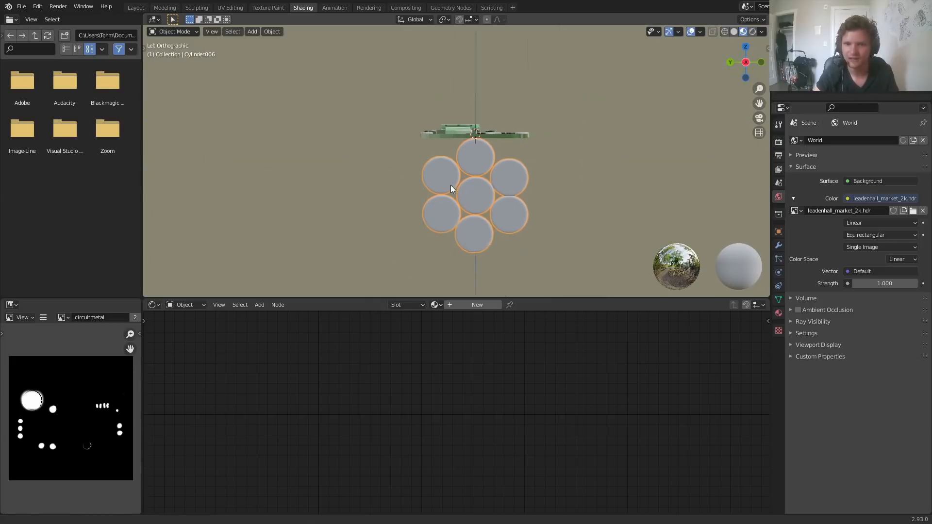
shift+middle_drag(430, 202, 462, 131)
key(r)
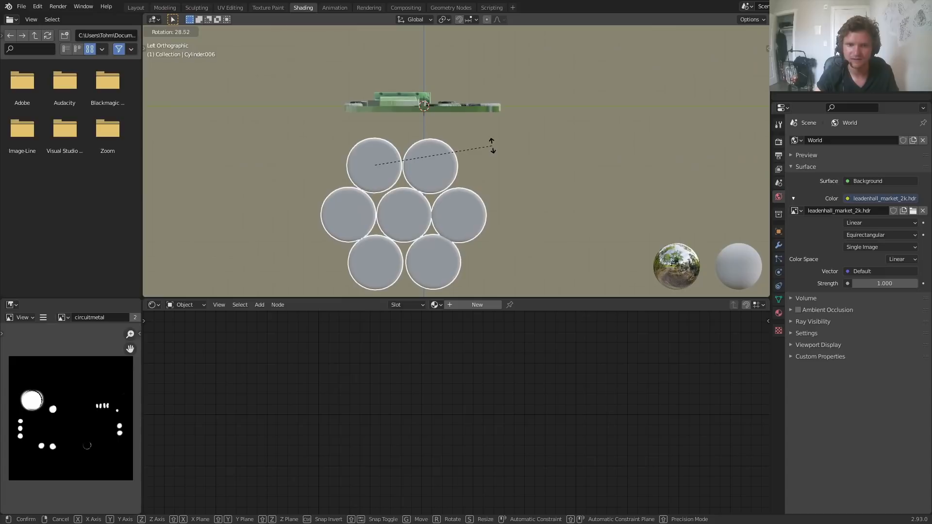
click(492, 144)
key(g)
click(483, 123)
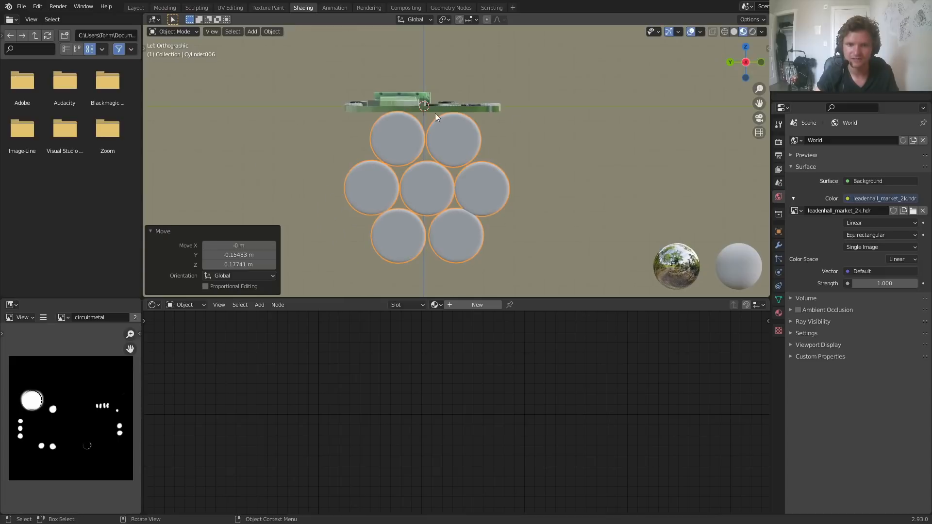
- In rendered view, give the bundle a new material with a red base color: hue 0.003, saturation 1, value 0.343
middle_drag(588, 136, 512, 115)
click(753, 31)
scroll(539, 129, up, 3)
click(477, 305)
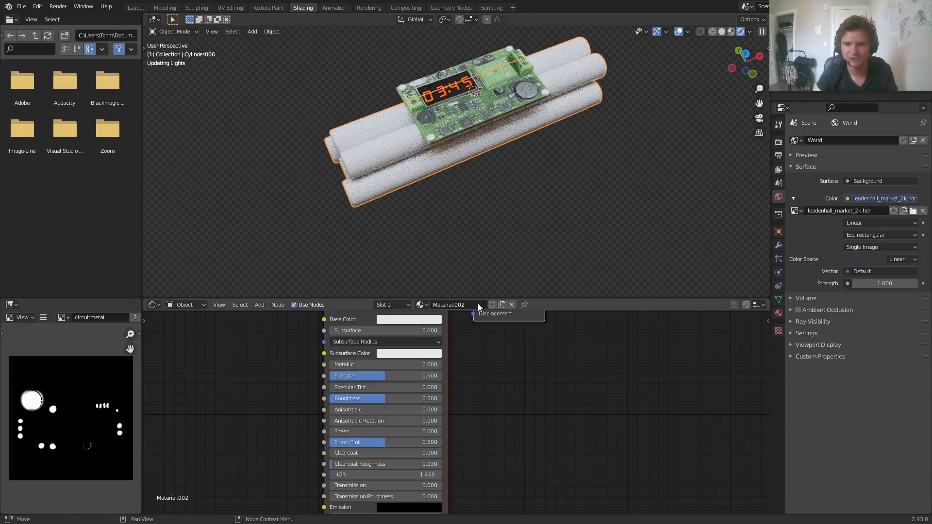
click(453, 392)
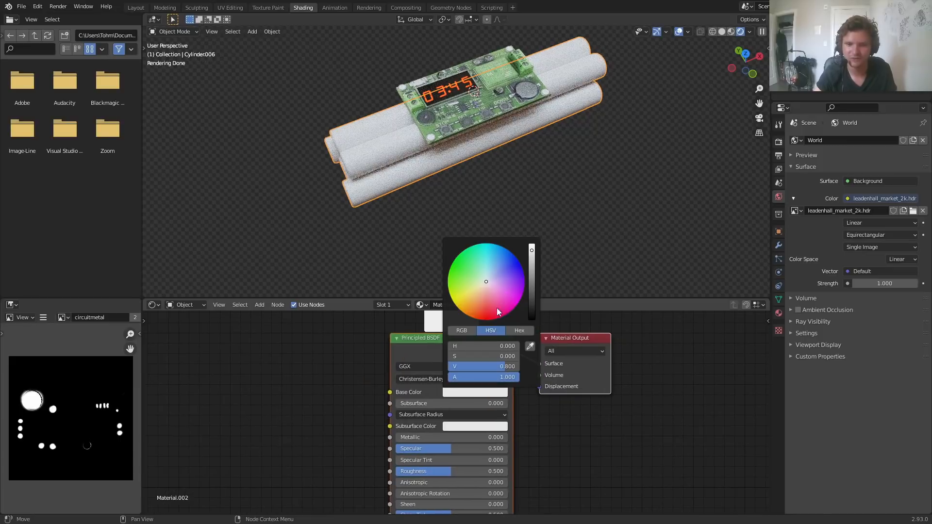
drag(503, 305, 482, 321)
click(532, 273)
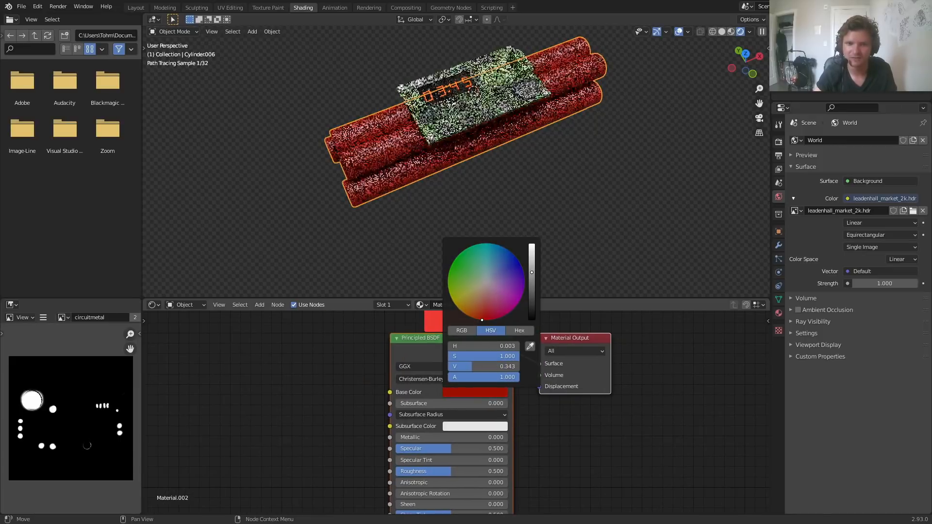
- Examine the red cylinder bundle from several angles, both with and without its selection outline
middle_drag(393, 130, 442, 100)
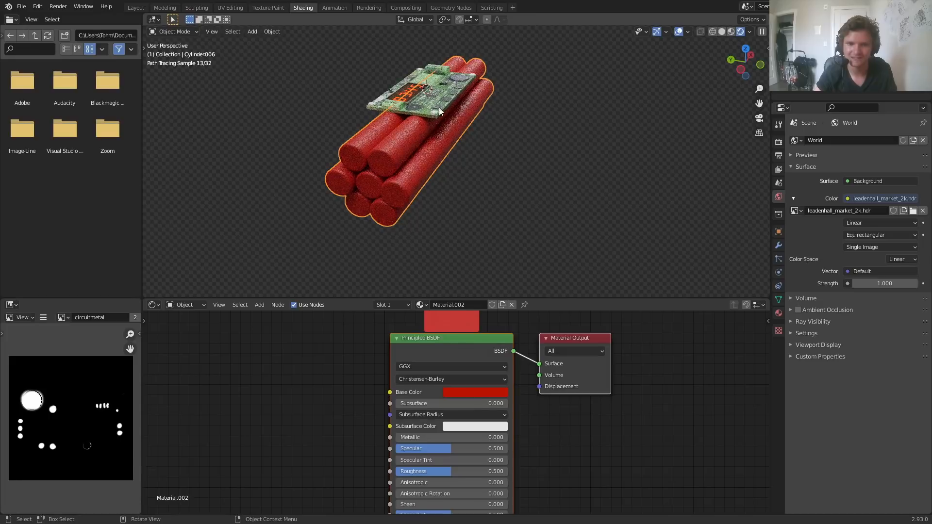
right_click(407, 143)
click(397, 141)
middle_drag(391, 119, 349, 124)
click(516, 163)
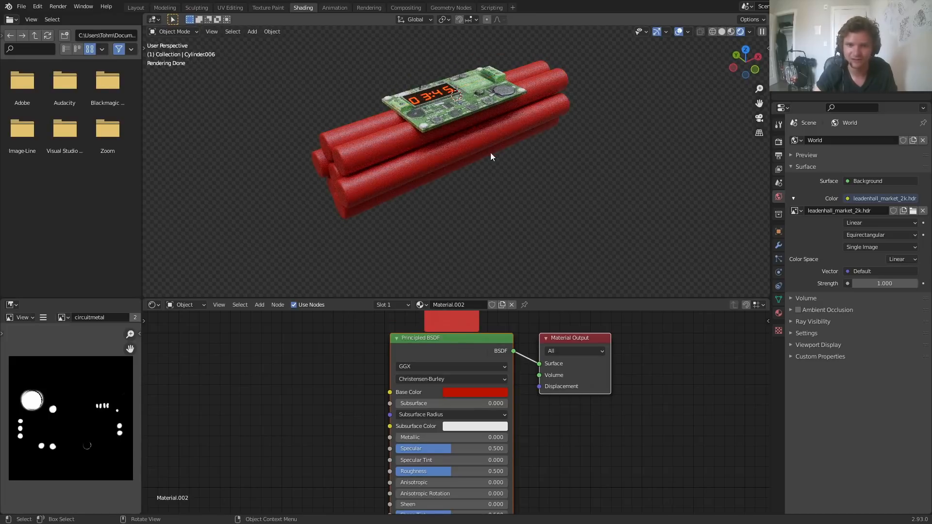
click(421, 163)
middle_drag(458, 123, 427, 160)
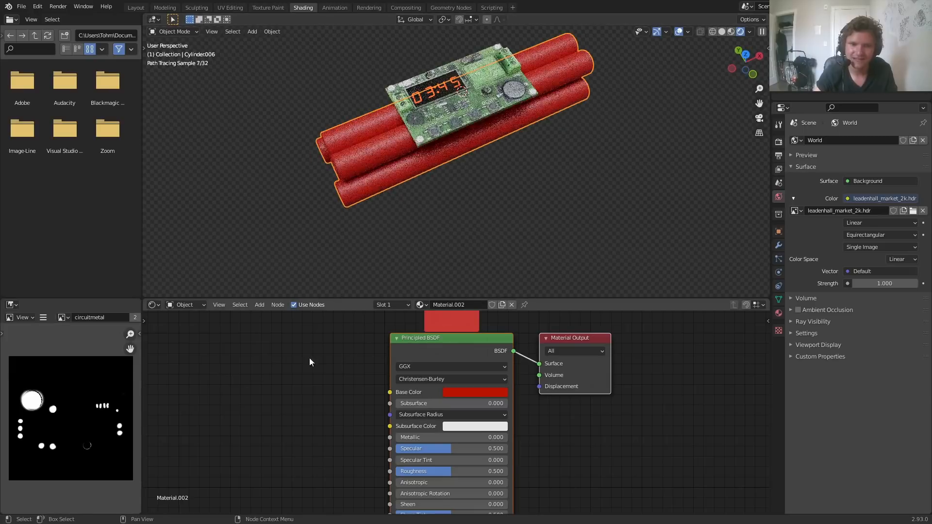
- Add a Noise Texture node before the cylinder shader and preview its output on the bundle
key(shift+a)
click(305, 362)
text(noi)
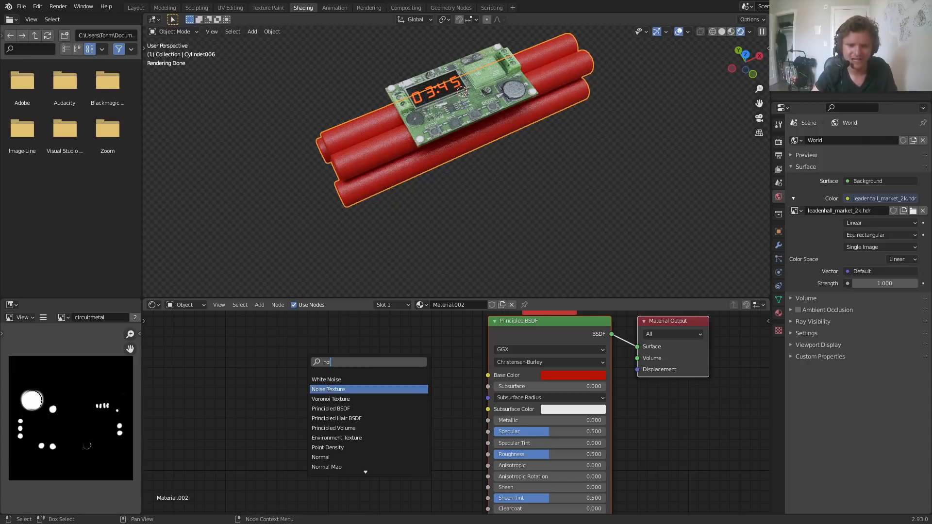
click(329, 389)
click(197, 431)
ctrl+shift+click(221, 422)
- Add Texture Coordinate and Mapping nodes to the noise texture and feed the mapping from Object coordinates
middle_drag(278, 413, 448, 376)
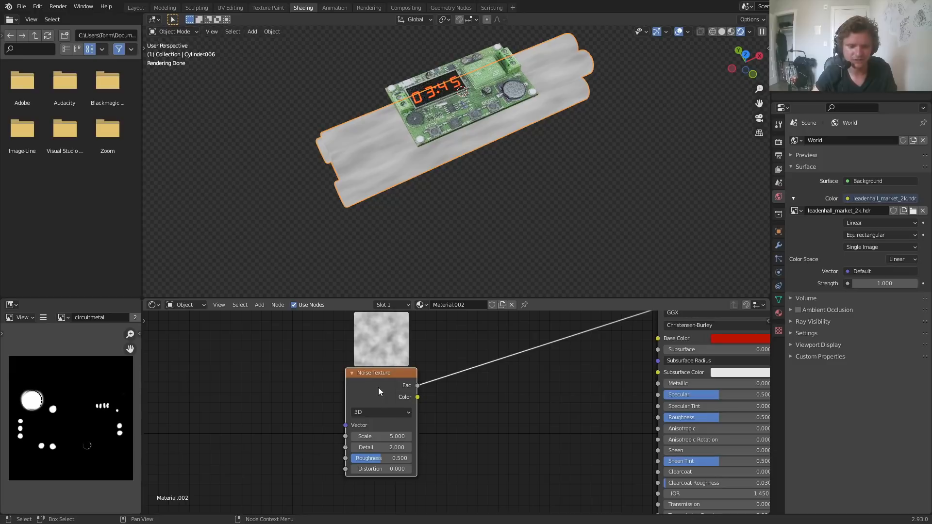
key(ctrl+t)
middle_drag(208, 426, 347, 403)
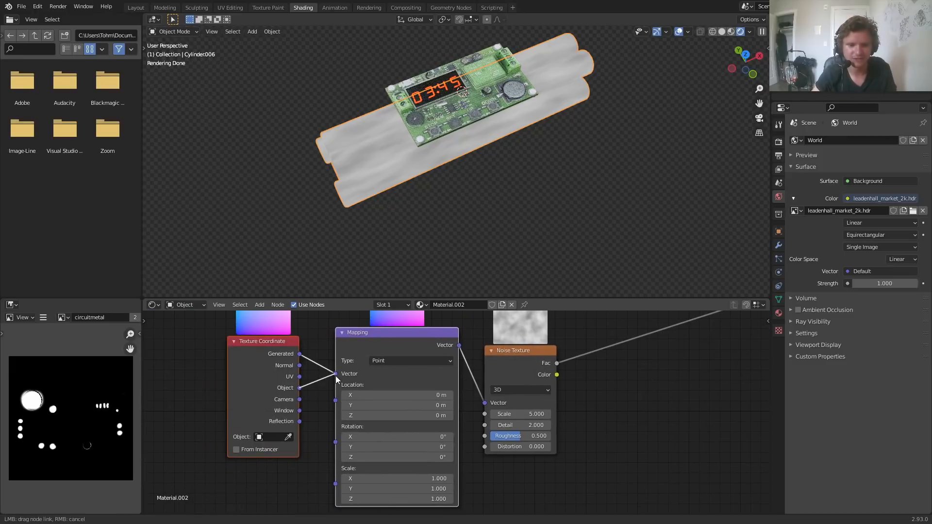
drag(337, 380, 335, 374)
- Add a Bump node between the noise texture and the shader and link the noise Fac to its Height
middle_drag(591, 328, 416, 327)
key(shift+a)
click(416, 325)
text(bump)
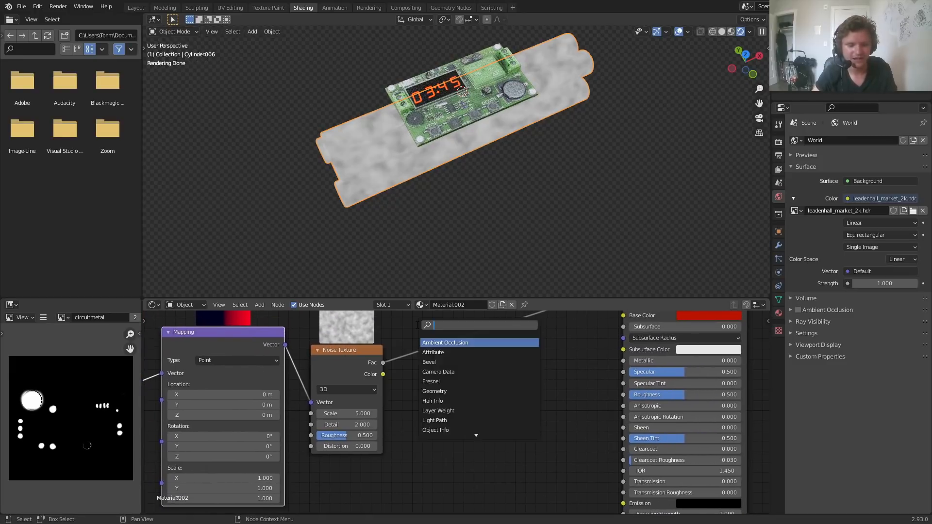
key(Return)
click(482, 383)
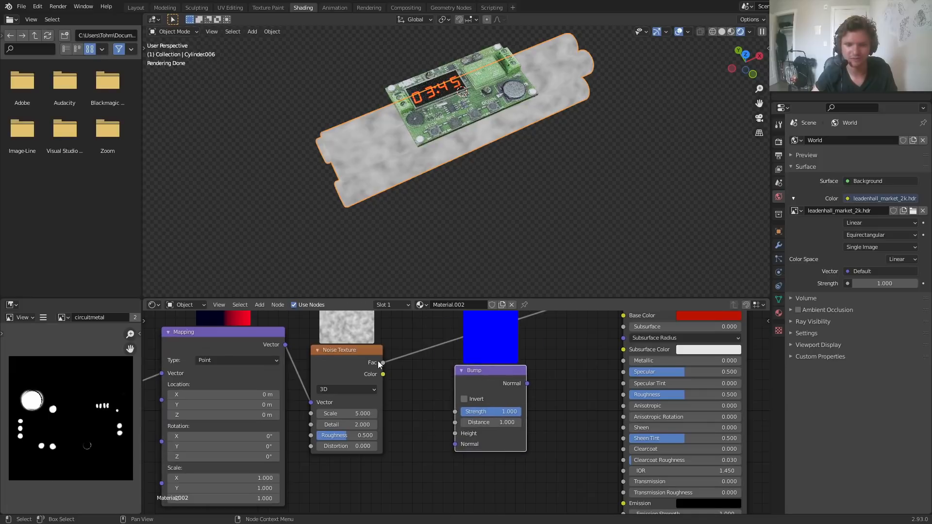
drag(461, 442, 456, 434)
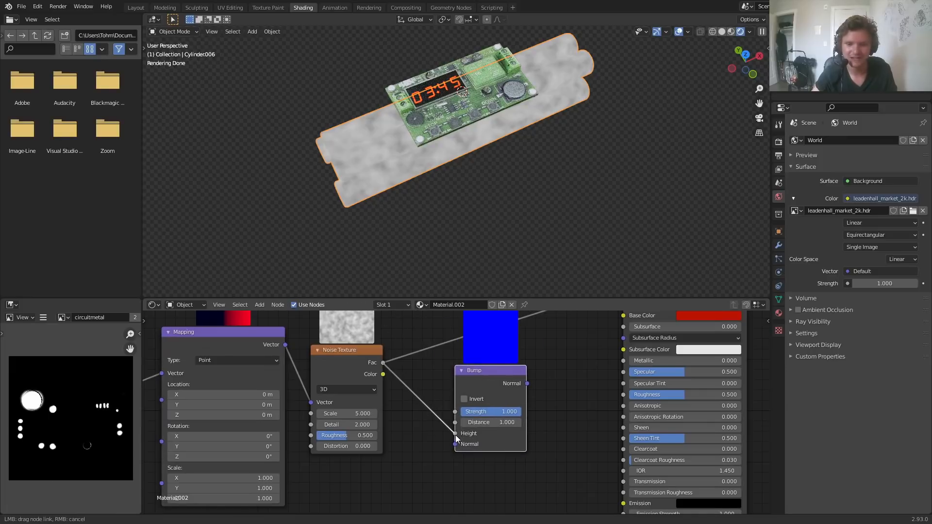
- Preview the Bump output, link it to the Principled BSDF's Normal input, and restore the shader as the material output
ctrl+shift+click(483, 371)
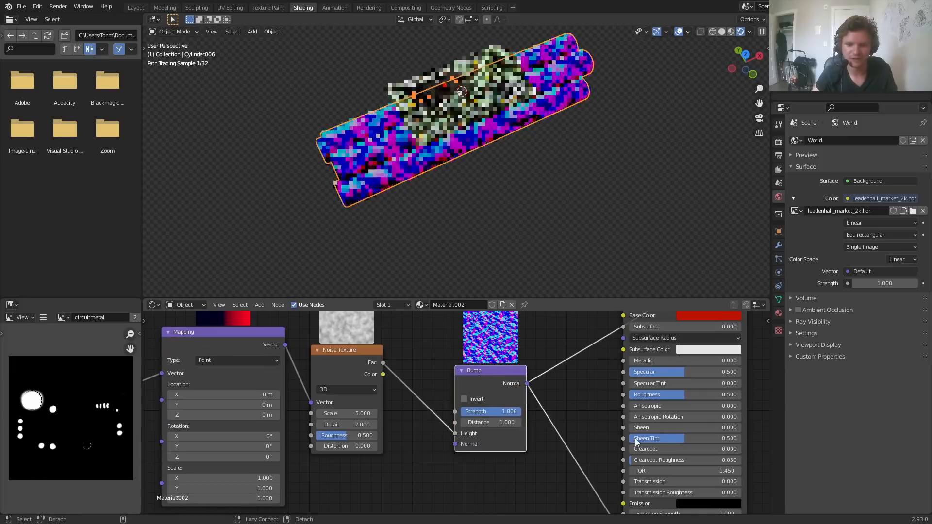
middle_drag(694, 334, 604, 447)
ctrl+shift+click(599, 379)
key(KP_Decimal)
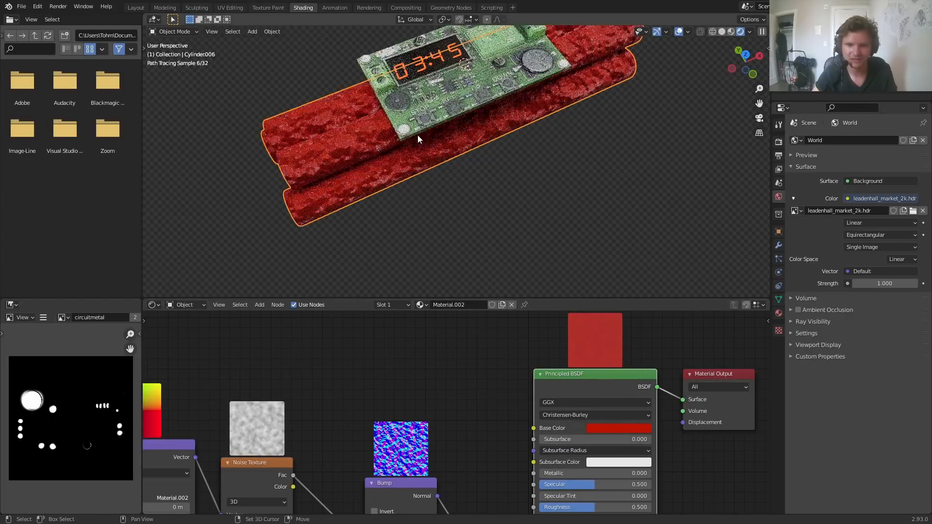
- Set the noise texture's scale to 3, its detail to 1, and reduce the scale to 2
middle_drag(349, 373, 530, 296)
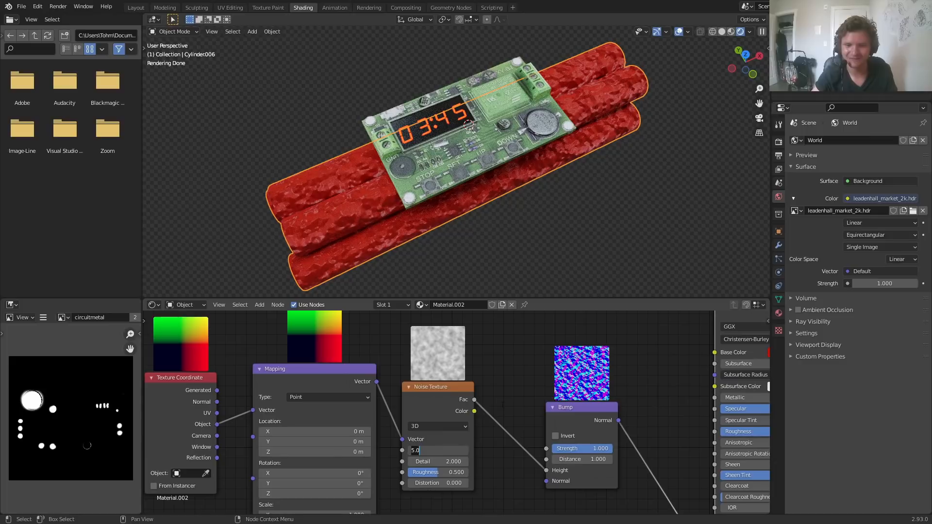
text(3)
key(Return)
middle_drag(497, 414, 487, 393)
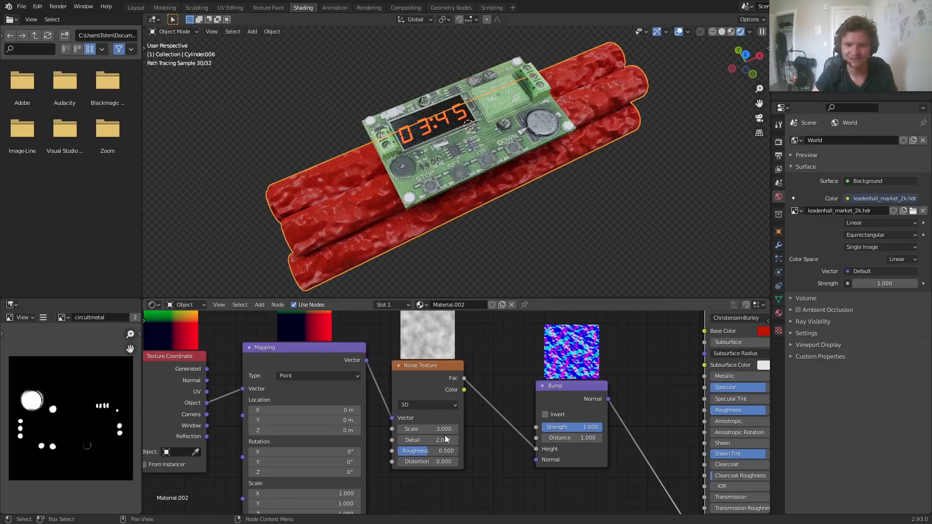
key(Return)
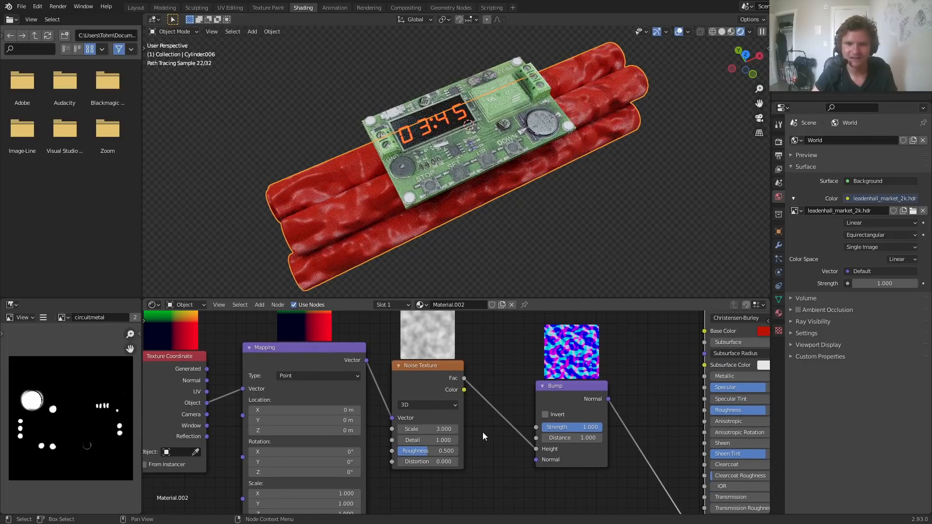
click(453, 426)
text(2)
key(Return)
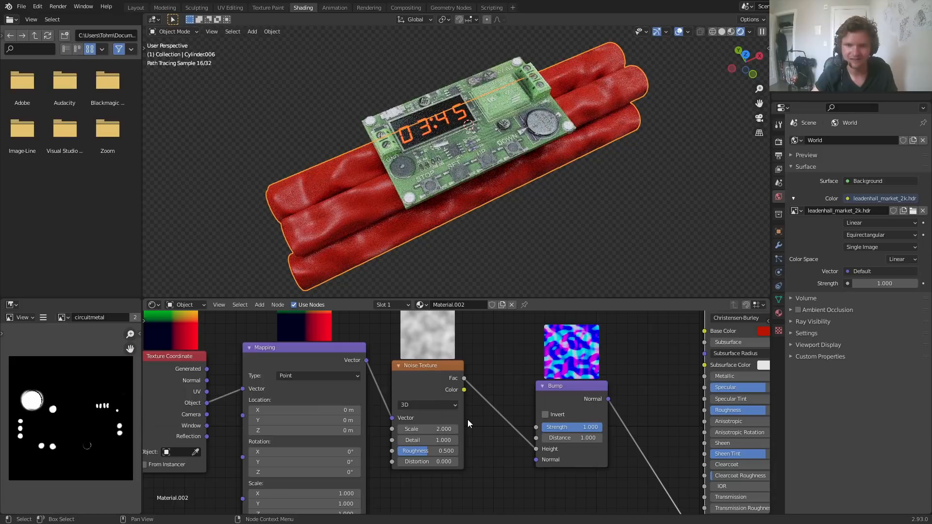
- Try bump strengths of 0.5 and 0.2 on the cylinders and settle on 0.4
middle_drag(501, 219, 511, 121)
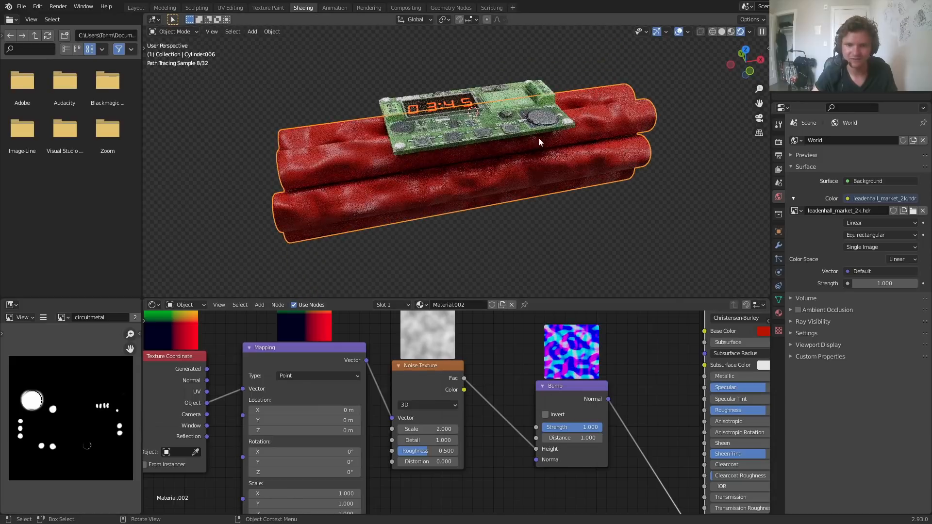
middle_drag(518, 229, 507, 260)
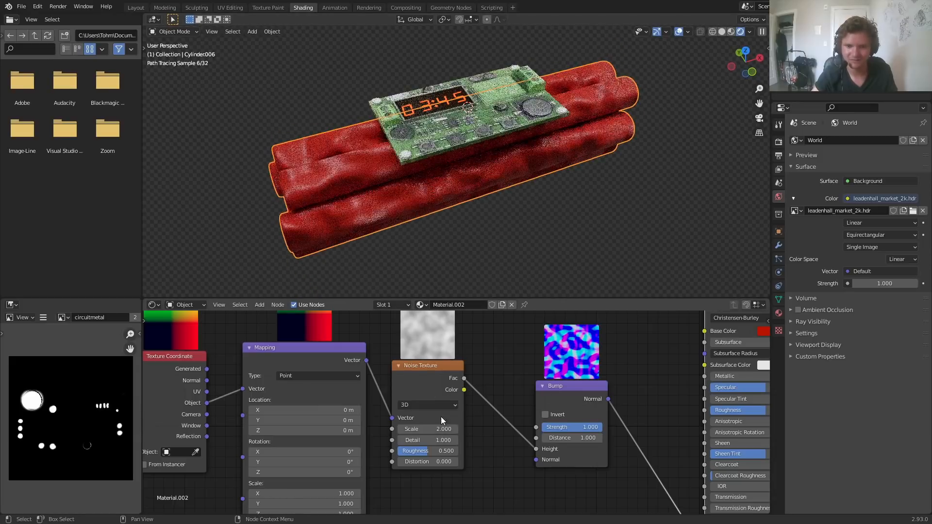
key(Return)
click(586, 427)
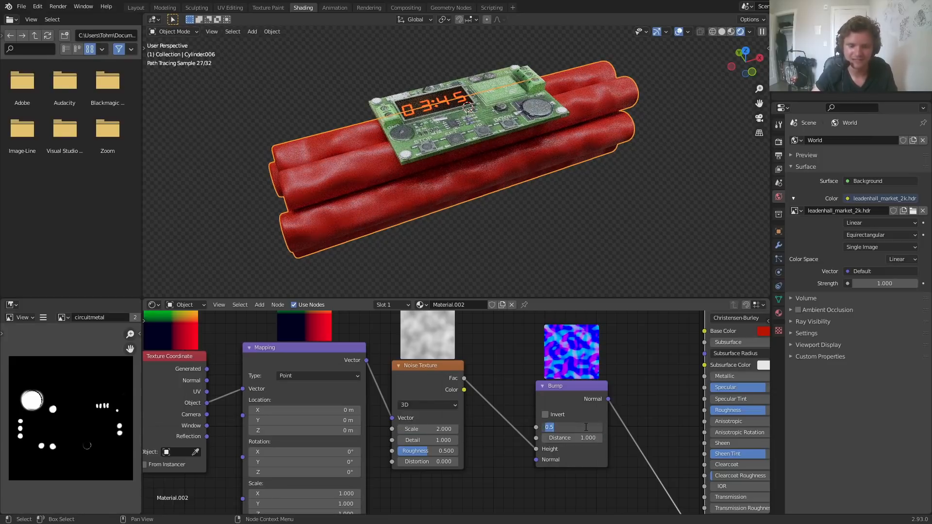
text(.2)
key(Return)
click(586, 427)
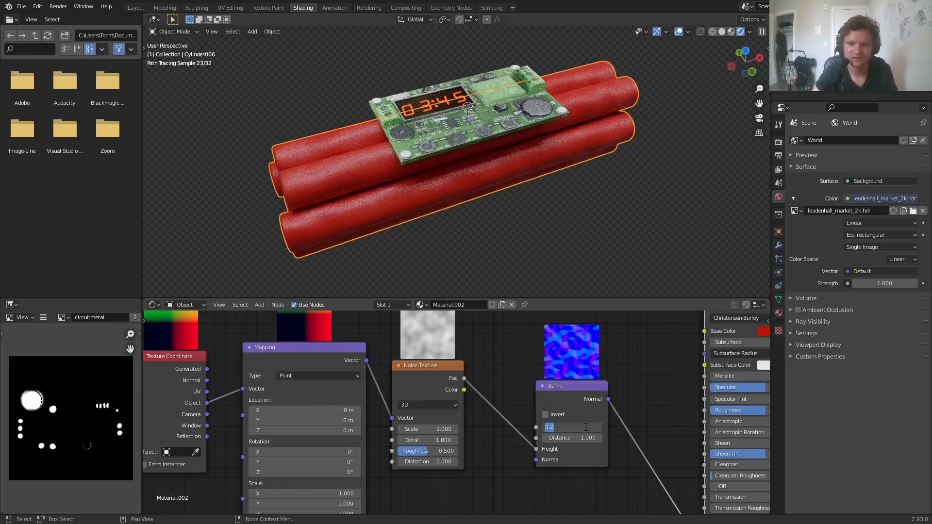
text(.4)
key(Return)
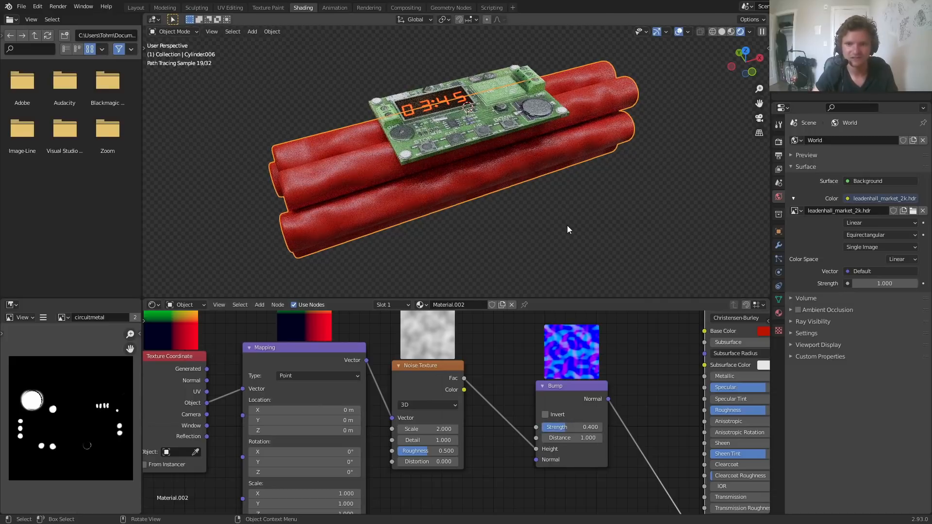
- Try cutting the link between the Bump node and the shader to compare the surface, and undo the cut
scroll(557, 214, down, 4)
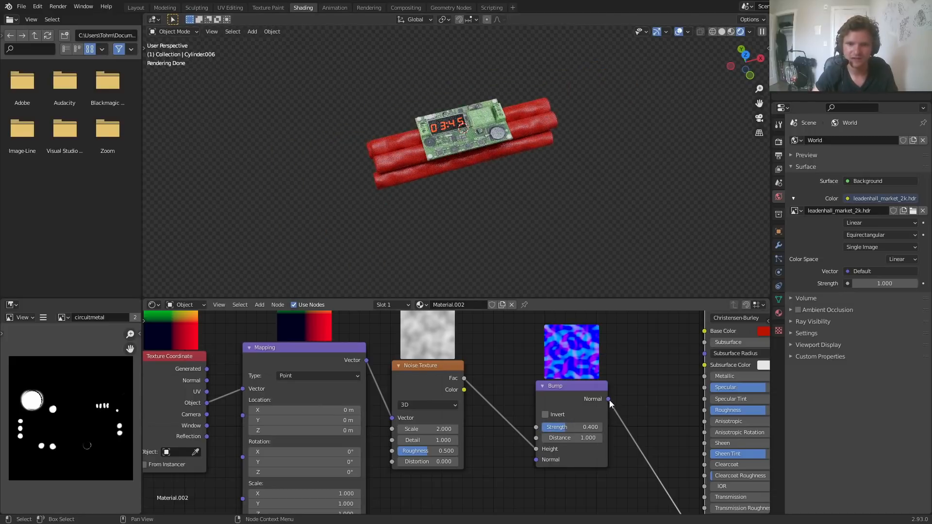
middle_drag(631, 442, 589, 436)
ctrl+right_drag(584, 450, 604, 330)
key(ctrl+z)
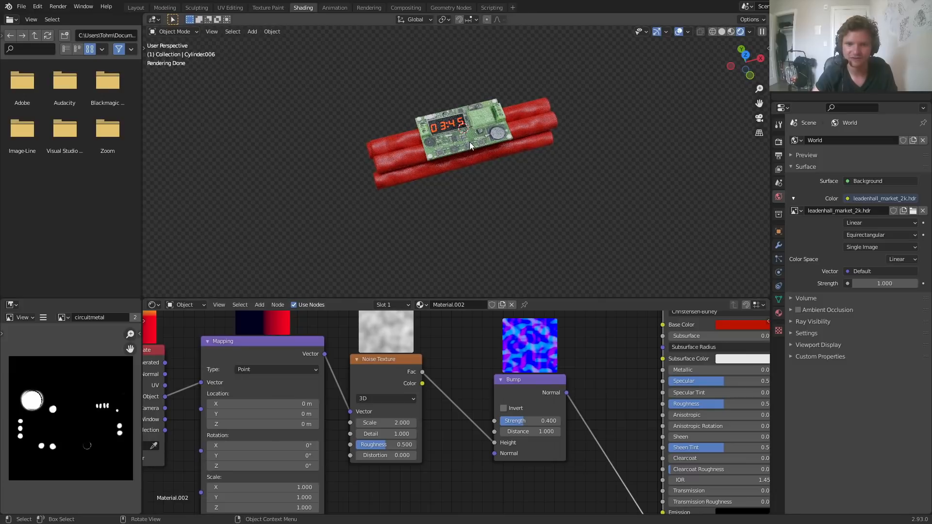
scroll(473, 144, up, 3)
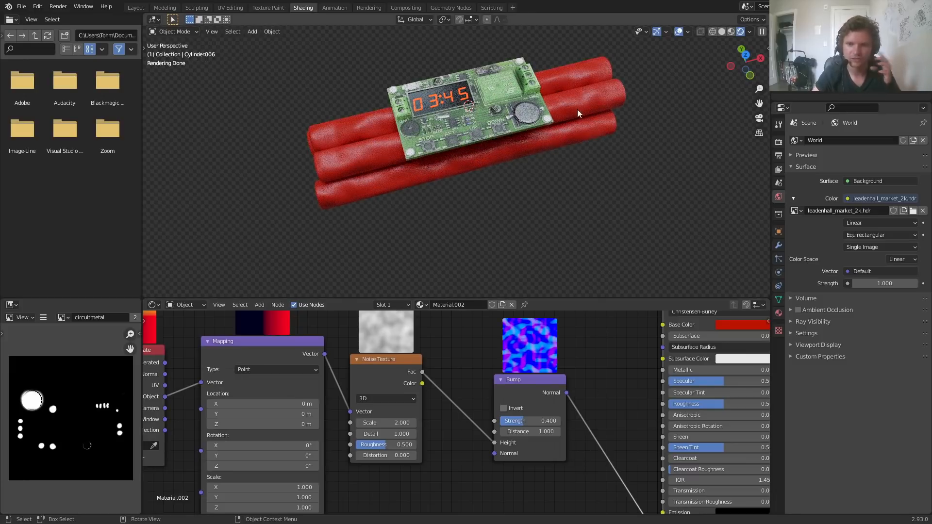
- Show the bundle in the left orthographic view and save the file
click(732, 66)
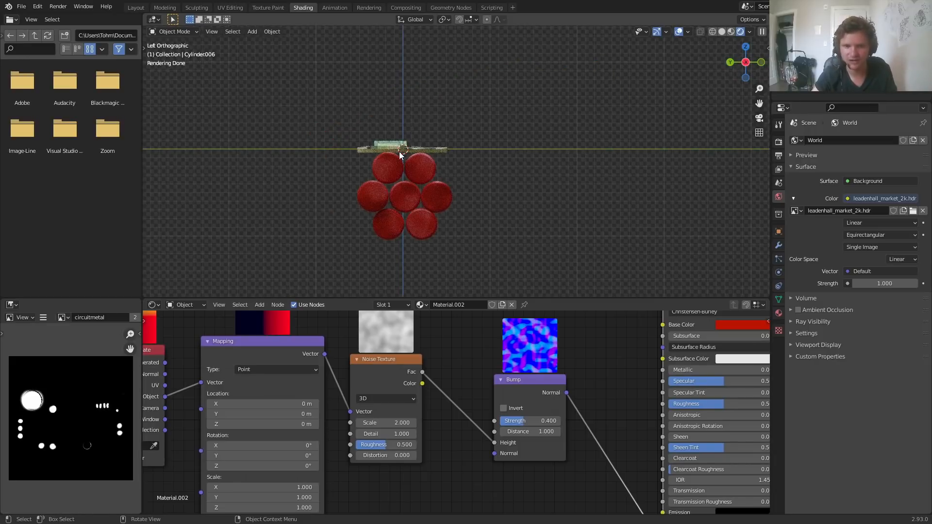
key(ctrl+s)
- Add a single-vertex mesh and move it about -0.565 m on Y and -0.167 m on Z, beside the upper cylinders
key(shift+a)
mouse_move(383, 130)
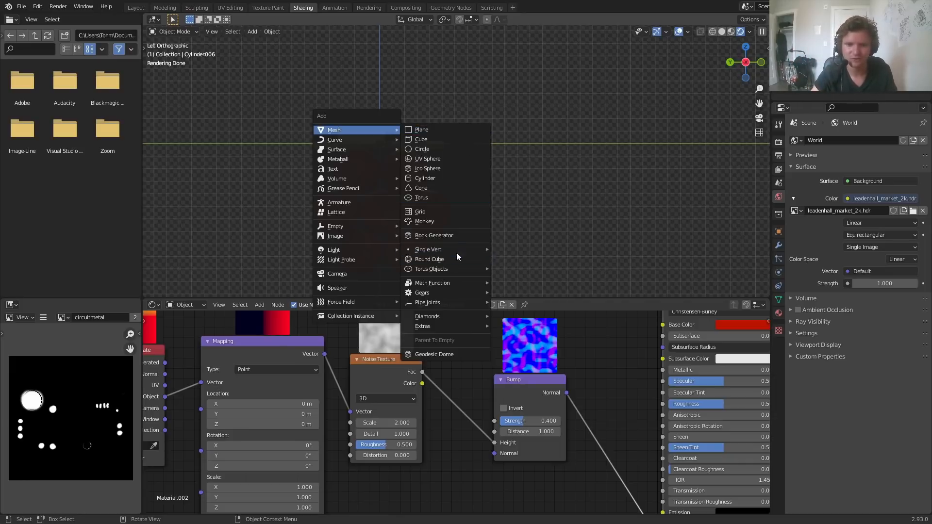
mouse_move(465, 252)
click(509, 249)
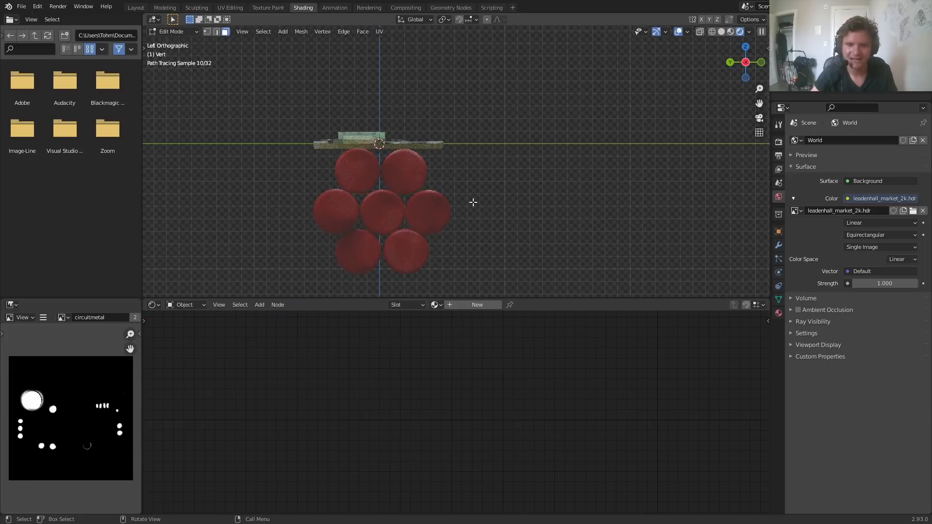
key(g)
click(497, 199)
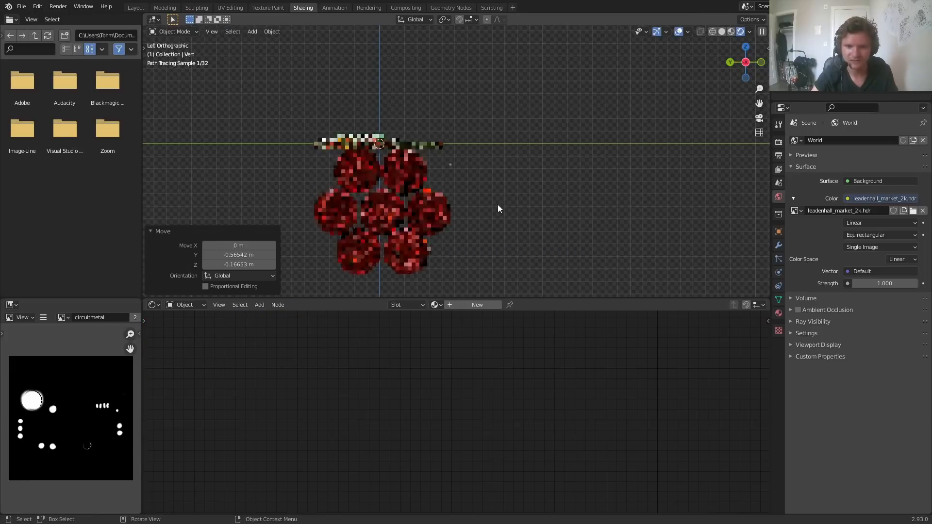
- Switch to solid shading, move the vertex about 0.23 m on Y and 0.08 m on Z beside the upper cylinder, and start editing its mesh
click(722, 32)
scroll(372, 186, up, 7)
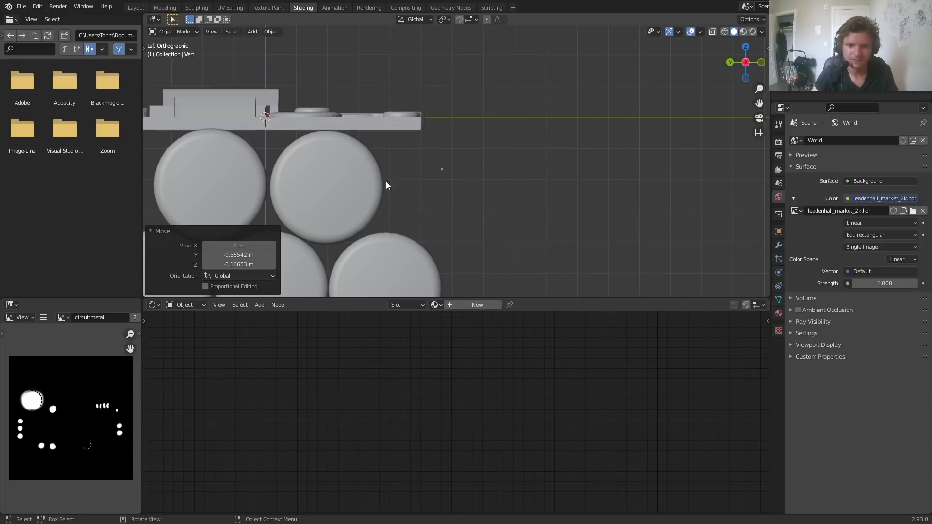
key(g)
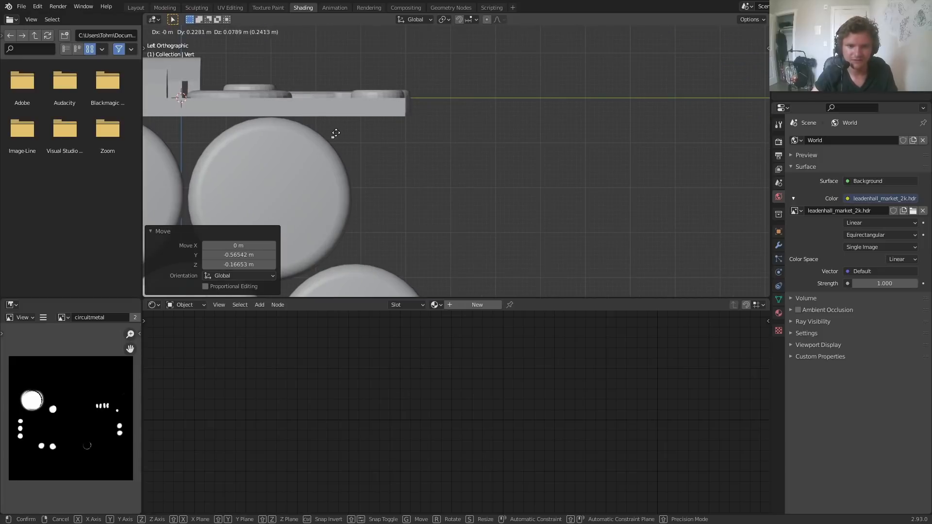
click(333, 132)
key(Tab)
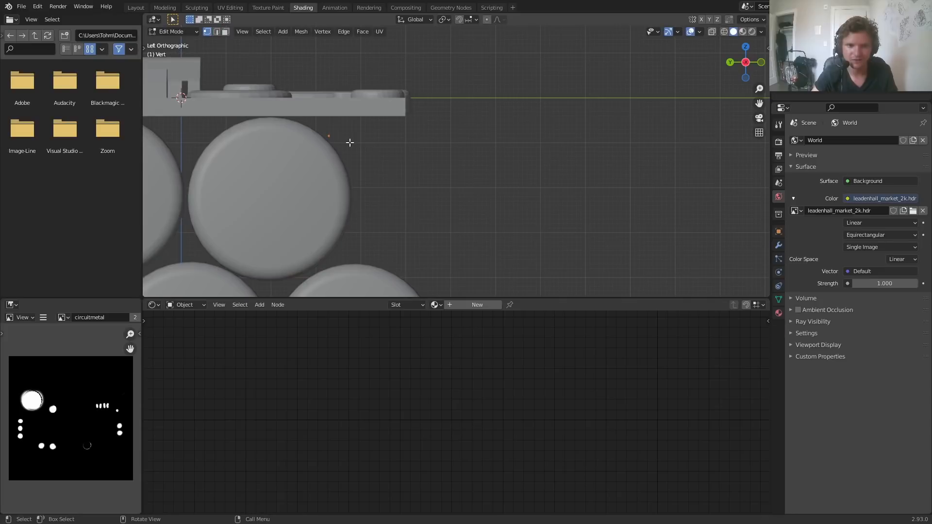
- Extrude the vertex about -0.239 m on Y and -0.381 m on Z to the outermost middle cylinder, and extrude again down its side
scroll(379, 192, down, 3)
shift+middle_drag(402, 181, 412, 115)
key(g)
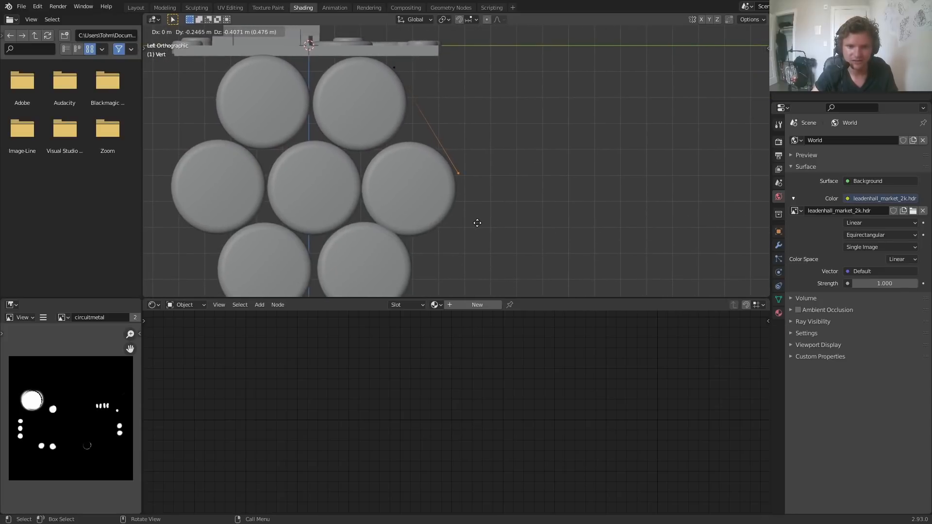
click(476, 216)
key(e)
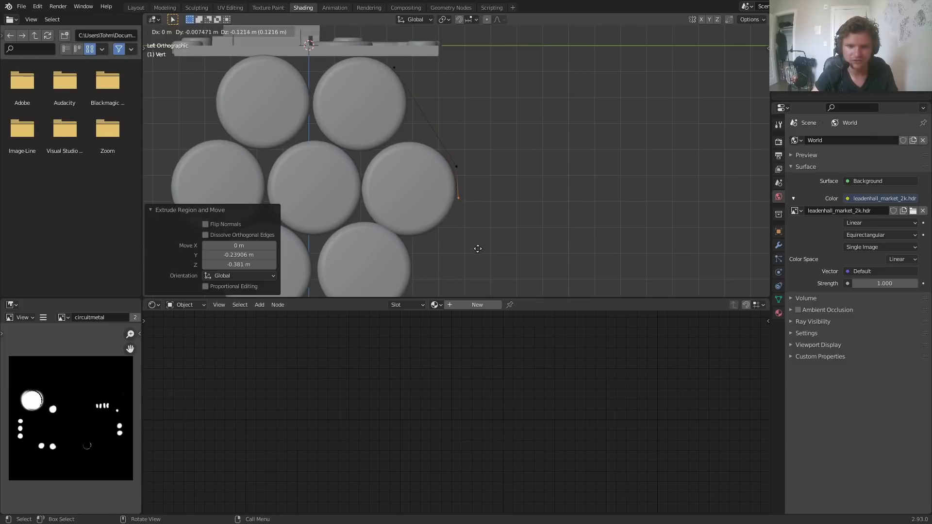
click(477, 267)
- Continue extruding the outline beneath the two lower cylinders, about 0.409 m along the bottom edge, and up to the opposite middle cylinder
shift+middle_drag(437, 235, 553, 104)
key(e)
click(502, 203)
key(e)
click(437, 220)
key(e)
click(325, 218)
key(e)
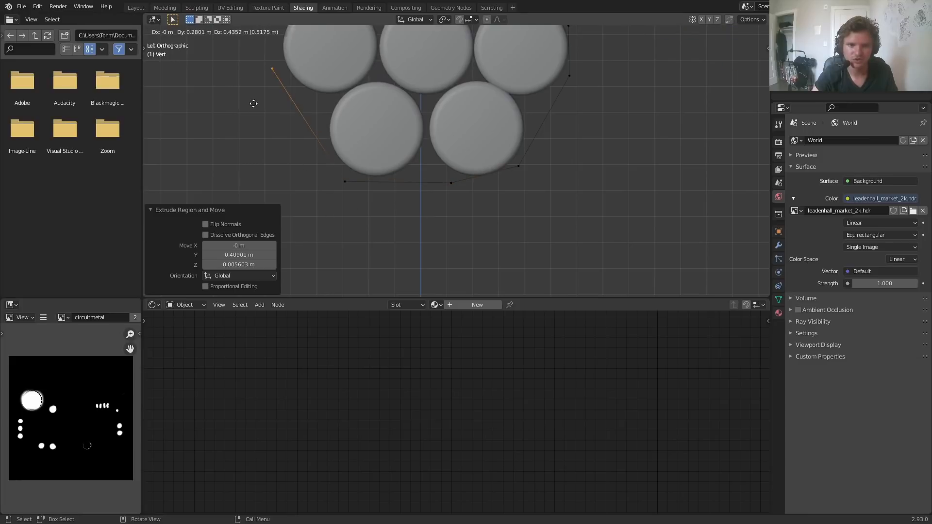
click(261, 99)
- Extrude the outline up past the middle and upper cylinders, across under the board, and close it at the first vertex
shift+middle_drag(265, 102, 281, 228)
key(e)
click(299, 119)
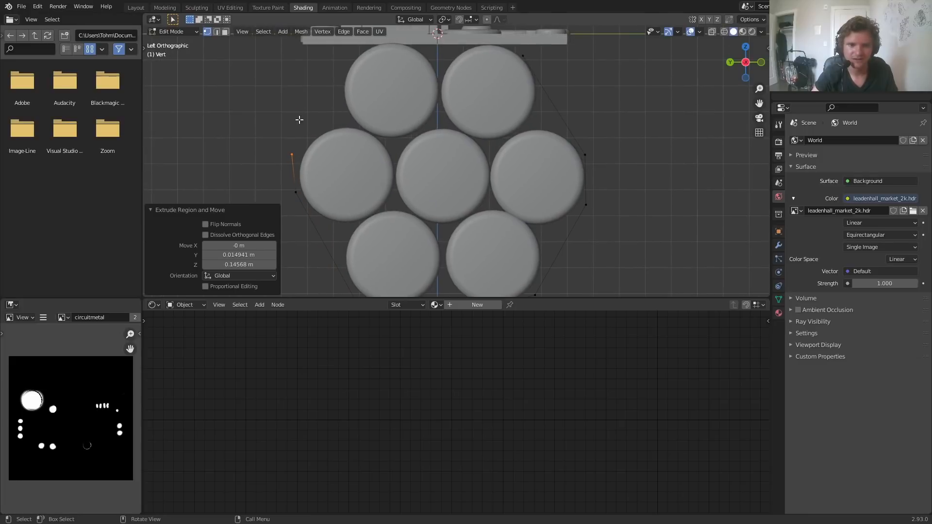
key(e)
click(349, 29)
key(e)
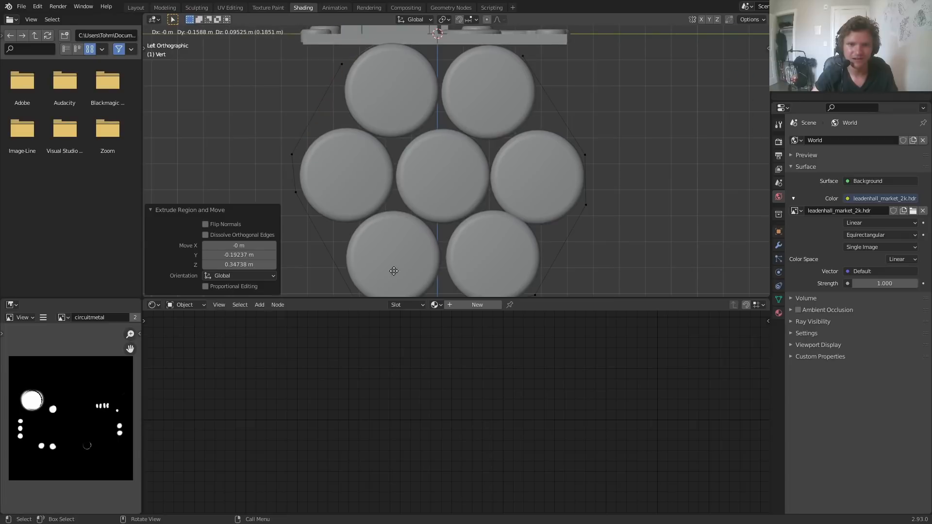
click(395, 265)
key(e)
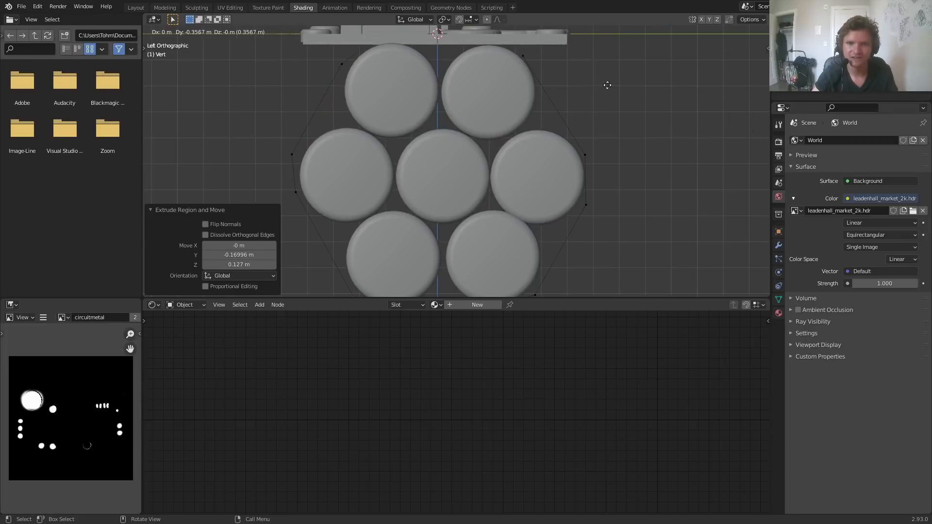
click(609, 90)
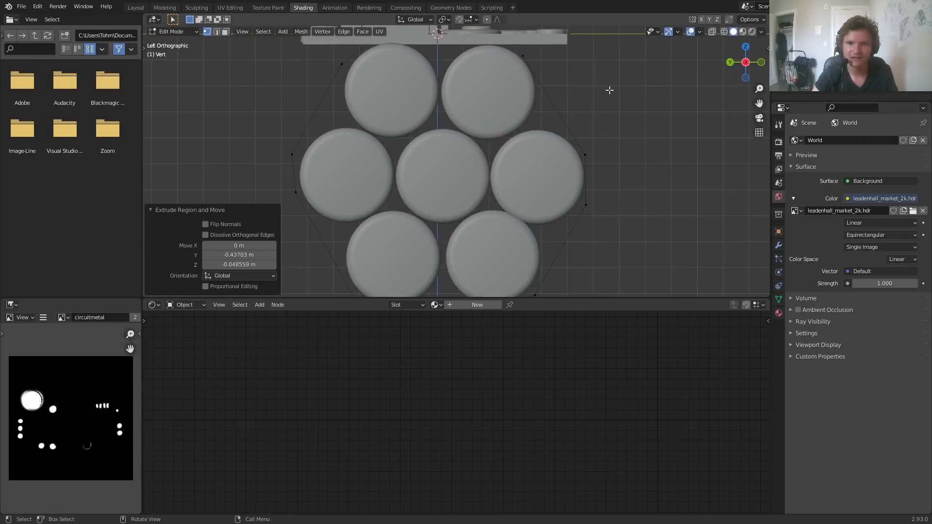
shift+click(525, 58)
scroll(536, 69, down, 2)
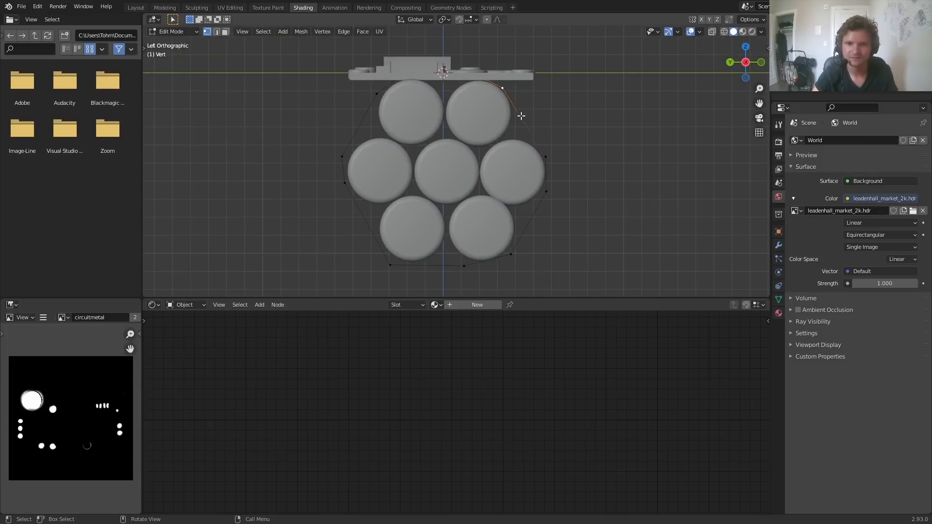
- Round all corners of the outline with a 5-segment vertex bevel about 0.09 m wide, with Clamp Overlap on
key(a)
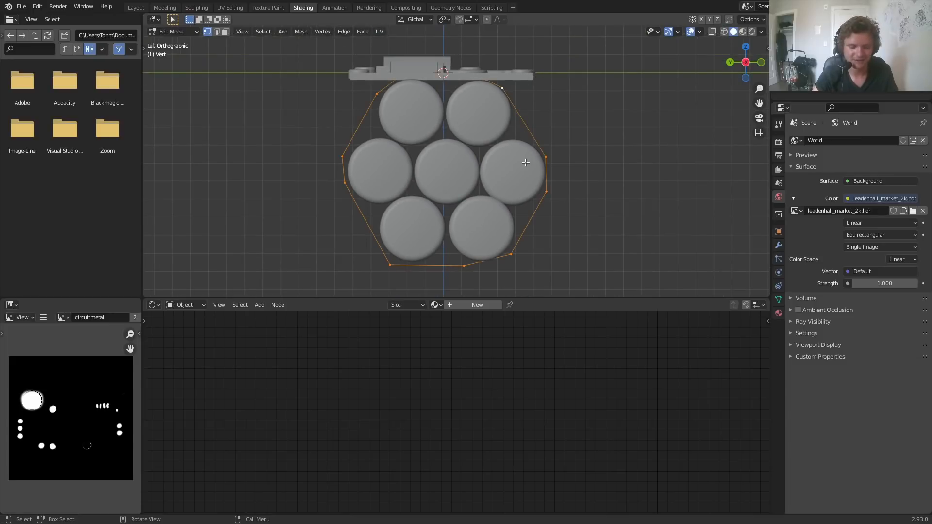
key(ctrl+shift+b)
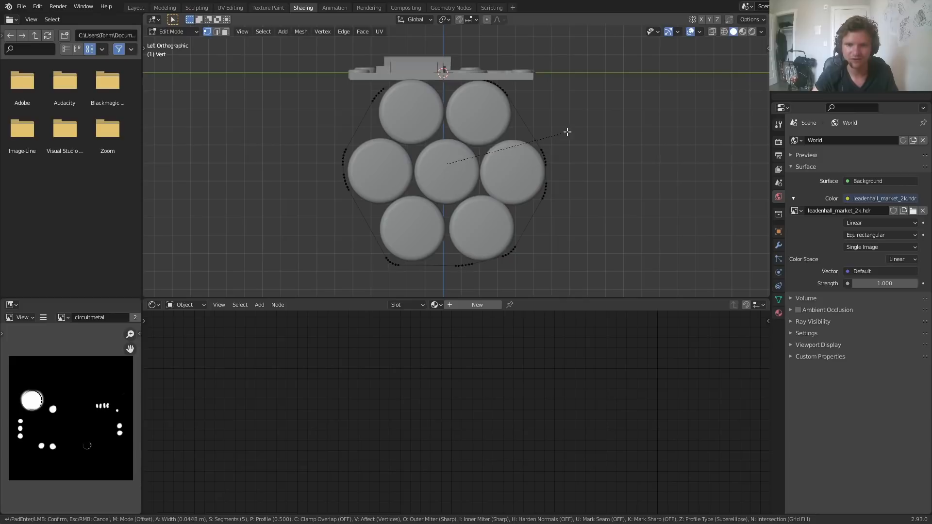
key(c)
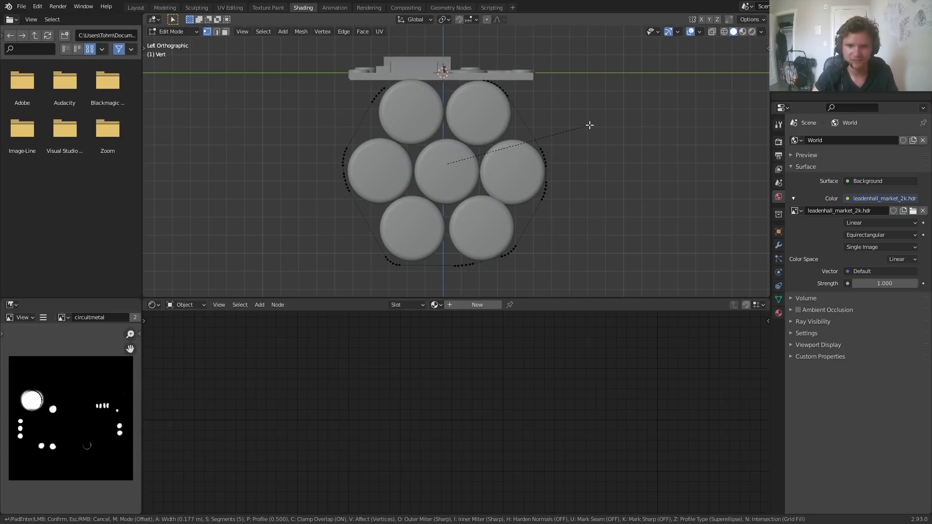
key(c)
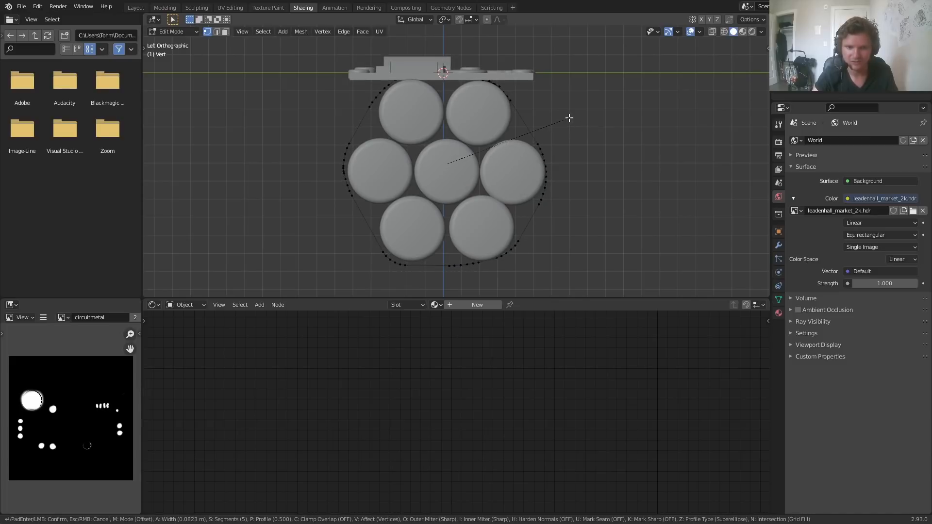
key(c)
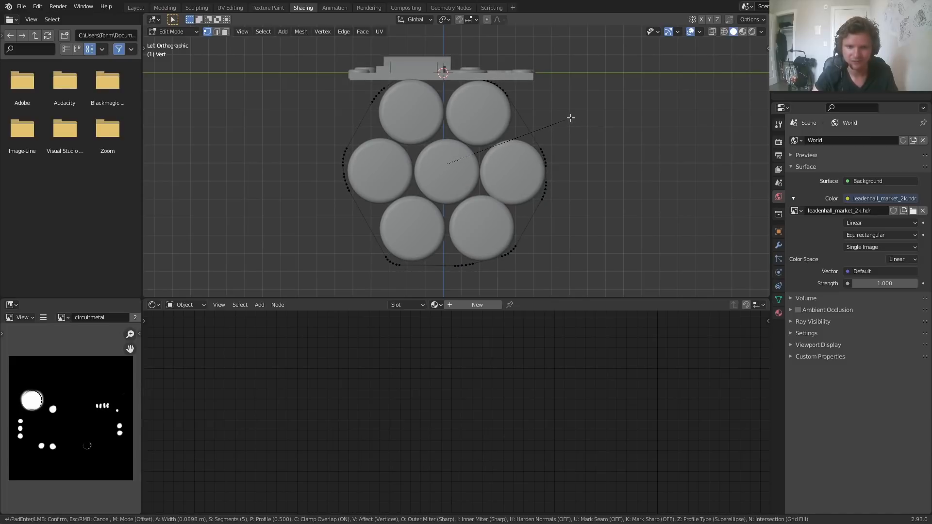
click(570, 118)
key(Tab)
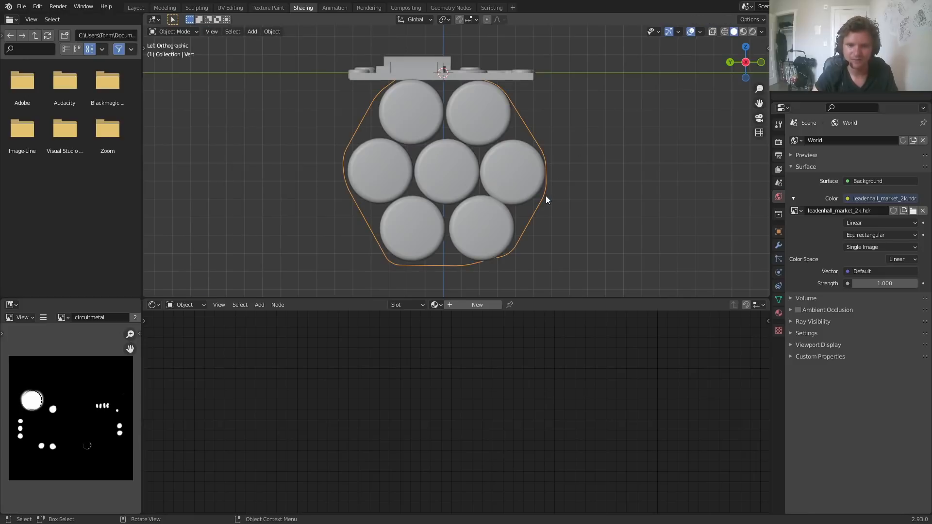
- Move the rounded corner at the lower positive-Y cylinder about -0.011 m on Y and 0.022 m on Z with proportional editing, size 0.290
key(Tab)
shift+middle_drag(377, 277, 374, 219)
scroll(343, 243, up, 3)
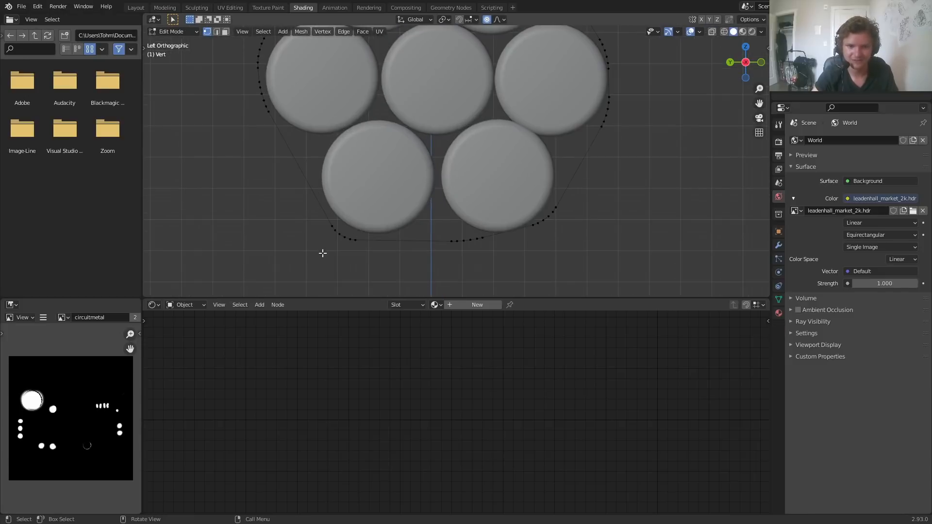
key(g)
scroll(358, 225, up, 2)
scroll(358, 225, up, 9)
click(365, 222)
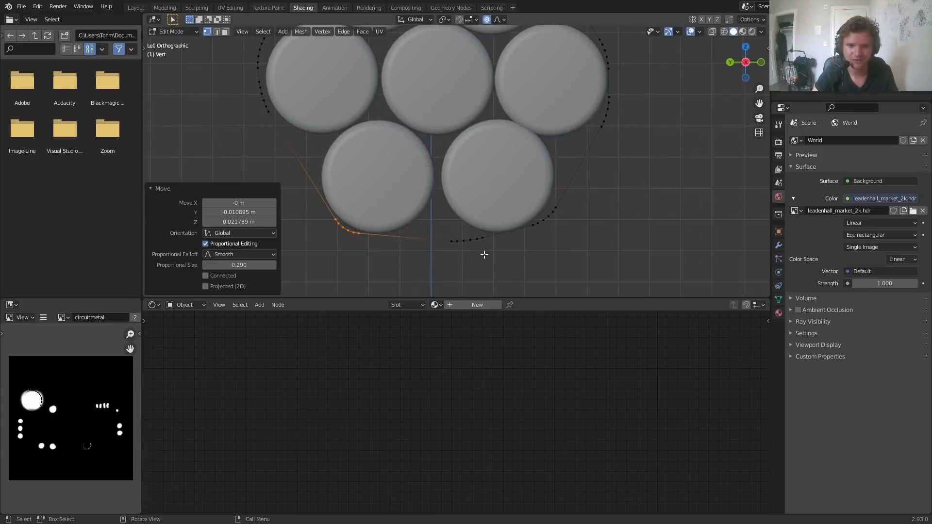
- Move the two rounded corners beneath the other lower cylinder proportionally so they follow its curve more closely
click(485, 241)
key(g)
click(498, 239)
click(553, 218)
key(g)
click(541, 215)
- Fit the outline around the negative-Y middle cylinder by moving its two rounded corners and rotating the upper one
shift+middle_drag(616, 139, 574, 246)
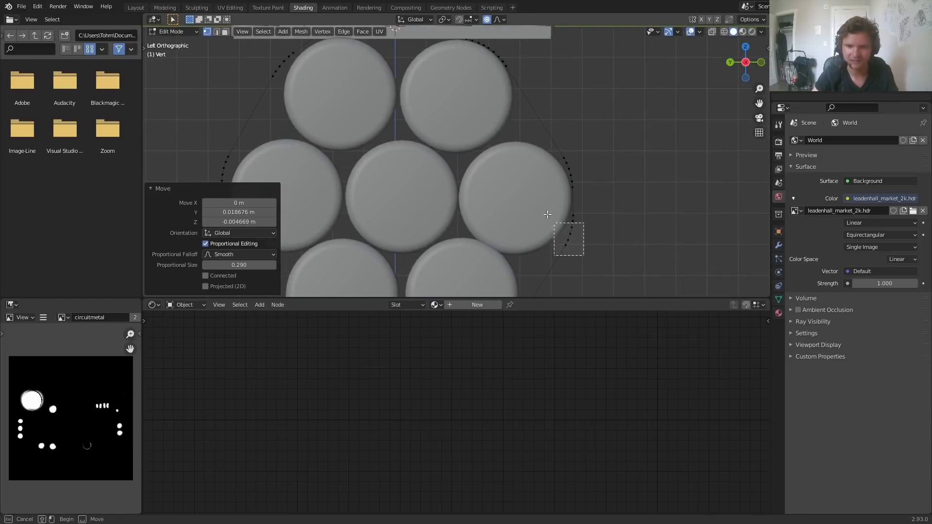
click(575, 244)
key(g)
click(548, 209)
click(567, 170)
key(g)
click(567, 170)
key(r)
click(601, 139)
- Move the rounded corners beside both upper cylinders proportionally so the outline hugs them just under the board
shift+middle_drag(515, 112, 579, 200)
drag(523, 173, 567, 122)
key(g)
click(573, 117)
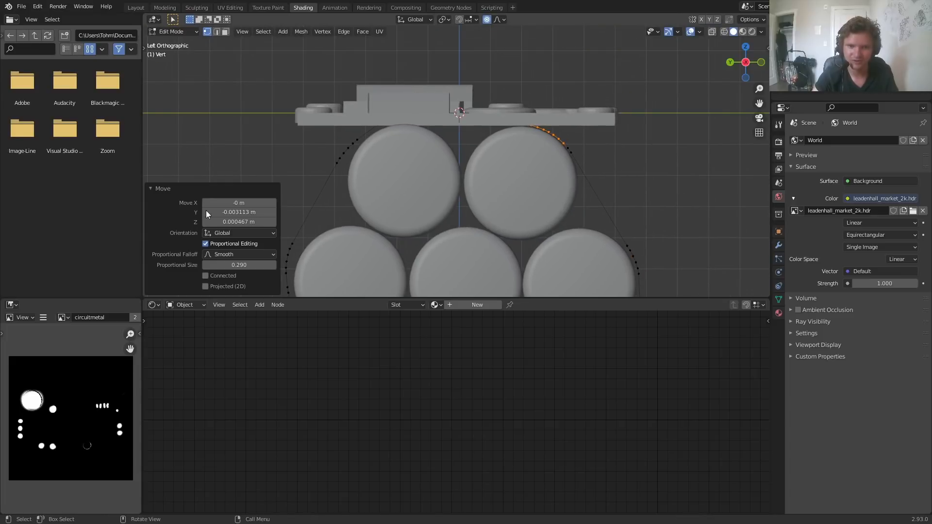
drag(297, 184, 388, 123)
key(g)
click(390, 138)
click(392, 138)
key(g)
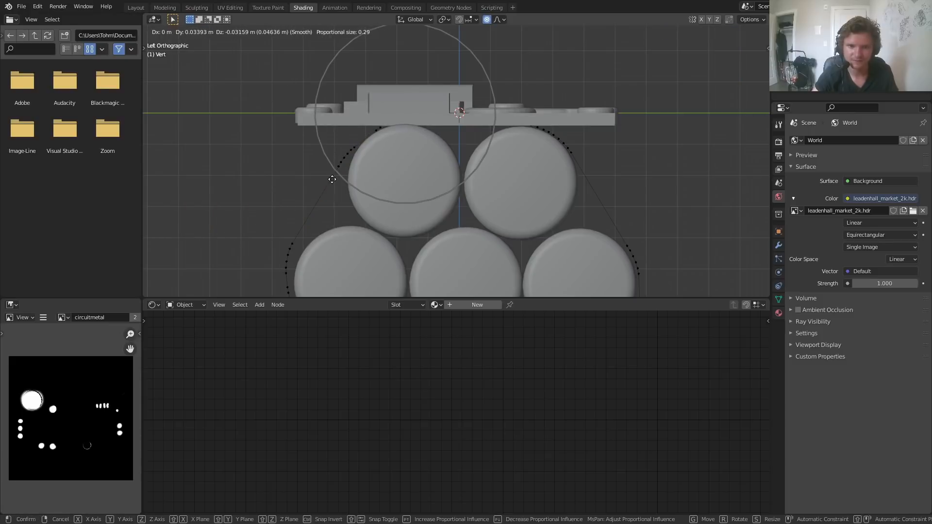
click(331, 179)
- Move the curved outline section beside the positive-Y middle cylinder about -0.019 m on Y and -0.021 m on Z
scroll(342, 234, down, 2)
shift+middle_drag(343, 235, 456, 171)
drag(423, 239, 467, 159)
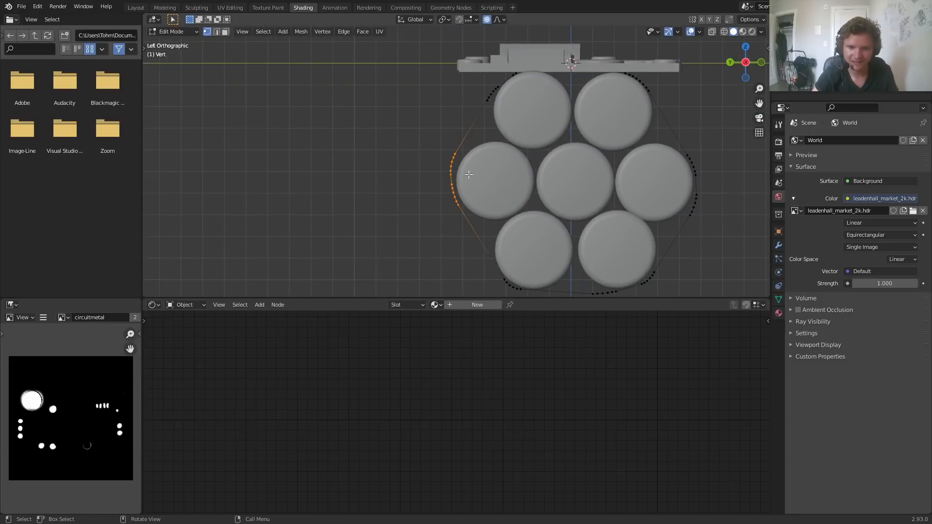
scroll(468, 160, up, 3)
key(g)
click(464, 179)
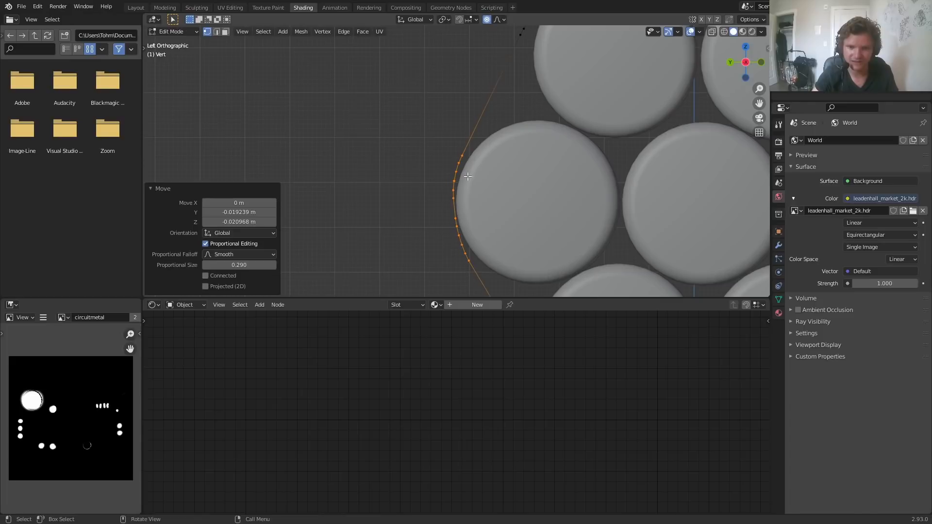
- Nudge the corner under the lower positive-Y cylinder about -0.003 m on Y and 0.003 m on Z
scroll(474, 201, down, 3)
shift+middle_drag(533, 259, 474, 175)
drag(457, 246, 480, 217)
key(s)
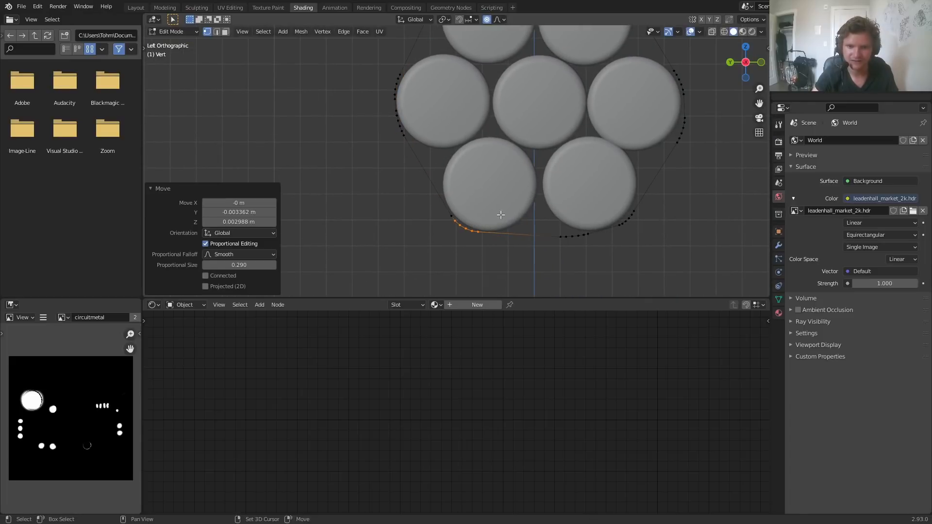
key(Escape)
scroll(468, 201, down, 3)
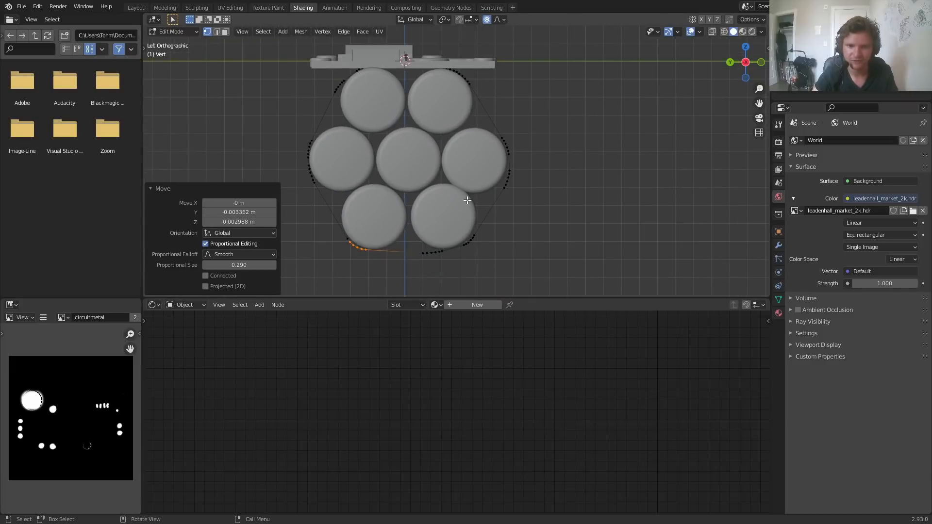
- Turn off proportional editing and extrude the whole outline along X into a flat strap around the cylinders
key(l)
click(488, 22)
middle_drag(428, 123, 339, 160)
scroll(413, 145, down, 4)
shift+middle_drag(586, 123, 466, 177)
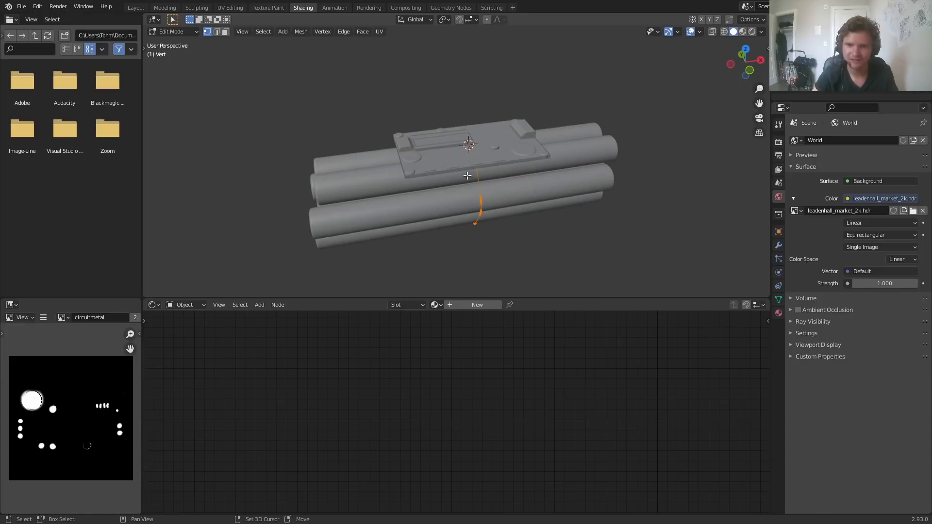
scroll(466, 177, up, 2)
key(e)
key(x)
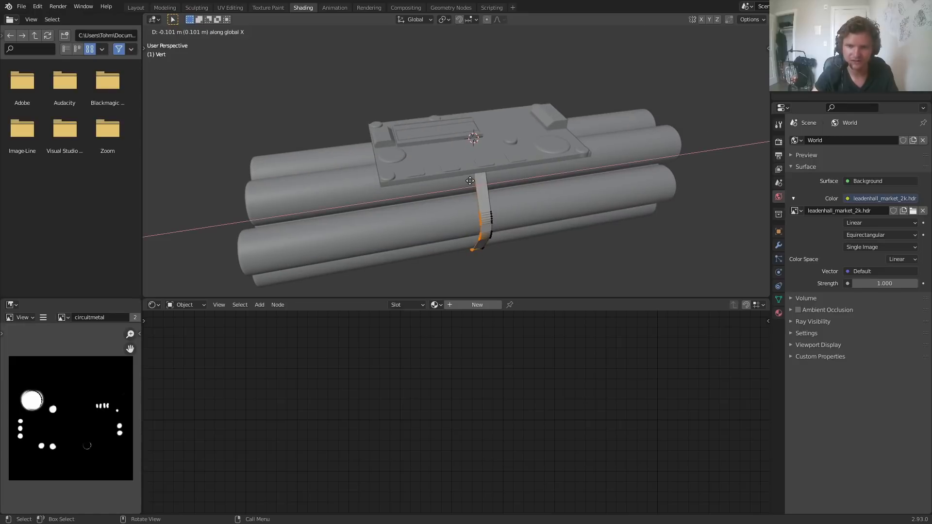
click(445, 183)
- Move the strap about -0.737 m along X to one end of the board and duplicate it about 1.832 m along X
key(Tab)
key(g)
key(x)
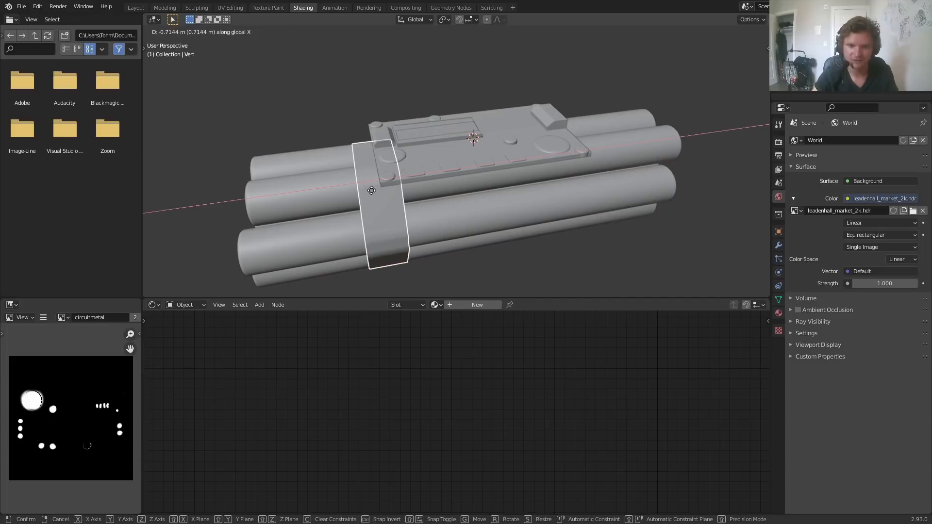
click(370, 191)
key(shift+d)
key(x)
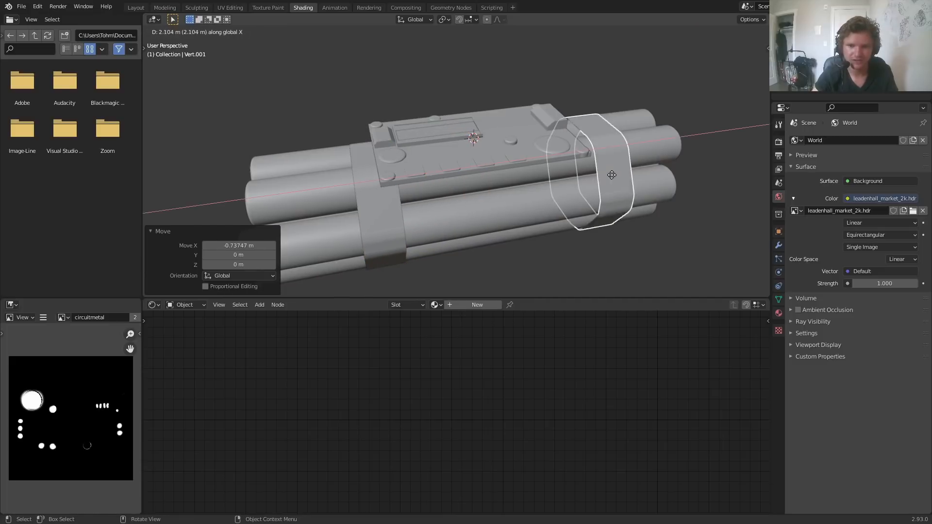
click(598, 176)
- Examine the bundle with both straps in rendered shading from several angles
click(741, 31)
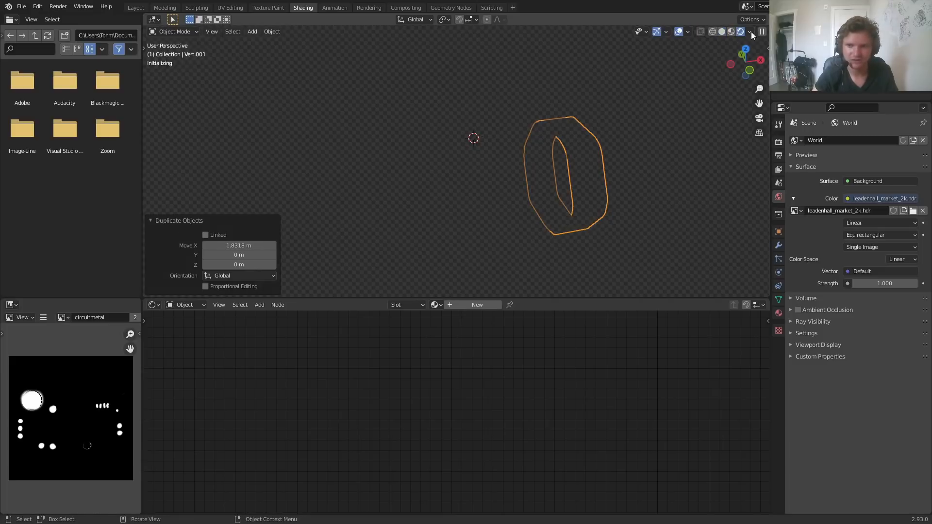
click(573, 99)
scroll(524, 131, down, 4)
middle_drag(466, 166, 424, 173)
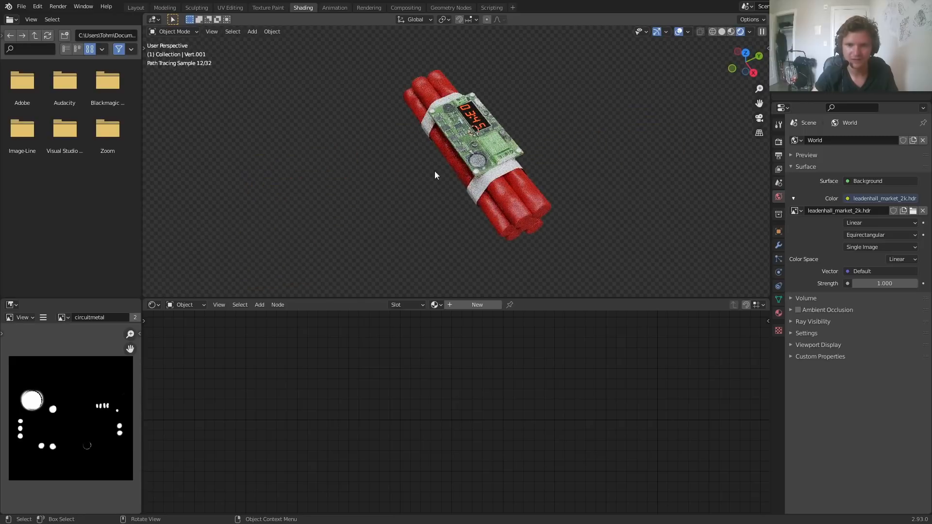
scroll(514, 196, up, 4)
middle_drag(515, 196, 550, 206)
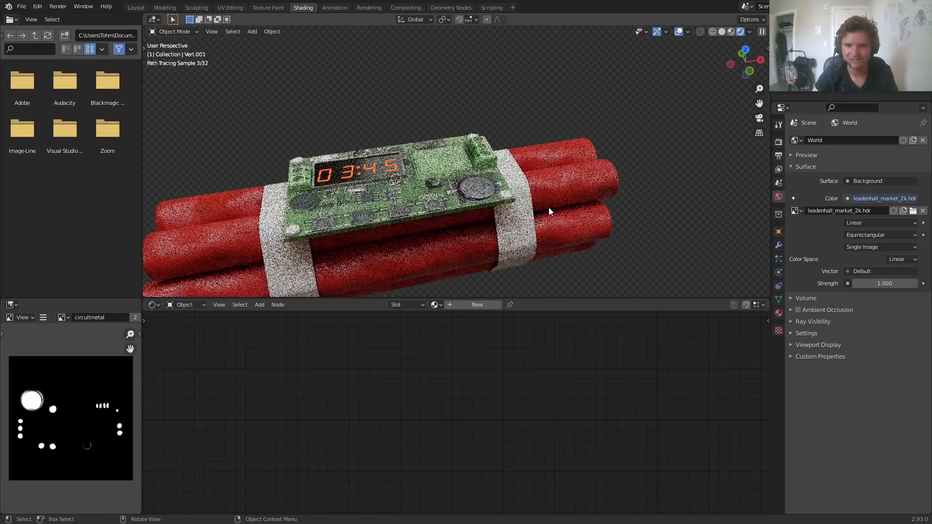
- Give the duplicated strap a new material and darken its base colour to near-black, value about 0.008
click(522, 212)
middle_drag(459, 430, 311, 446)
click(622, 387)
drag(658, 296, 660, 308)
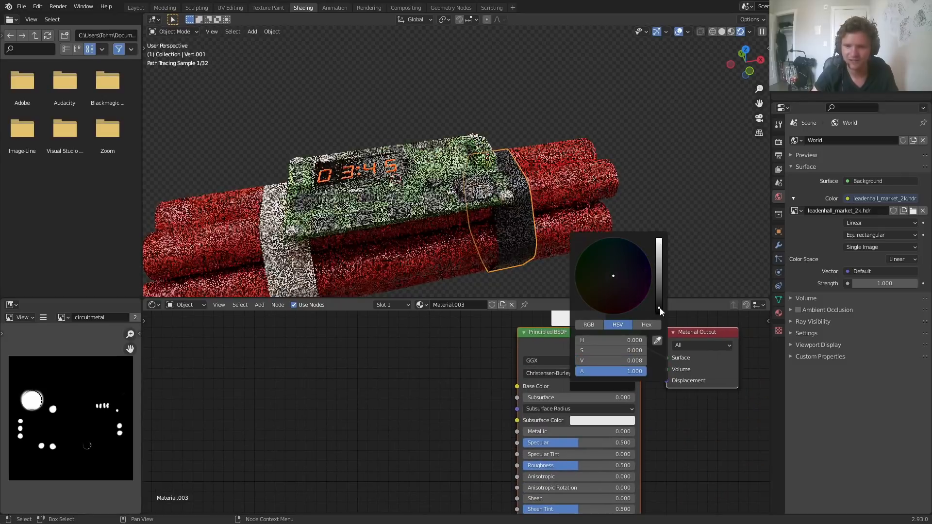
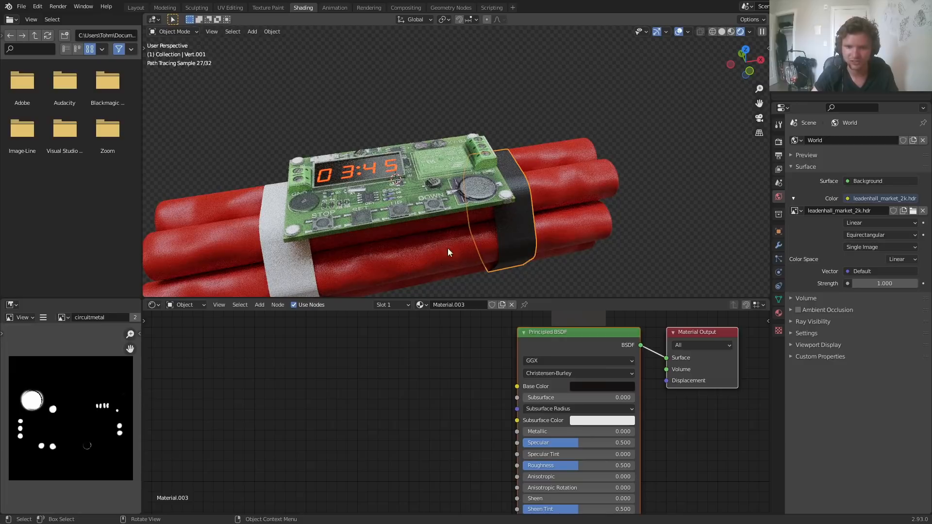
- Assign the duplicated strap's black material to the other strap and rename the material leather
click(293, 255)
click(434, 305)
click(461, 366)
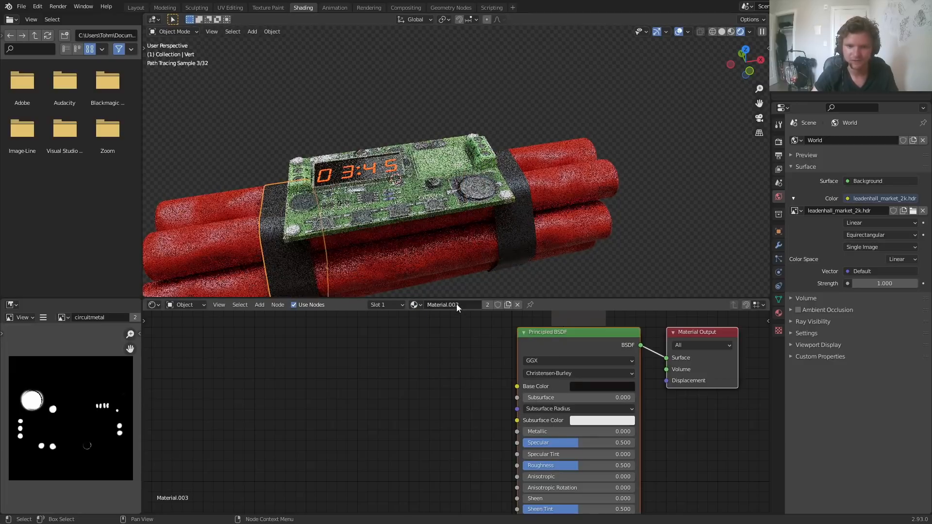
key(Return)
middle_drag(351, 421, 442, 342)
key(shift+a)
click(406, 336)
text(noi)
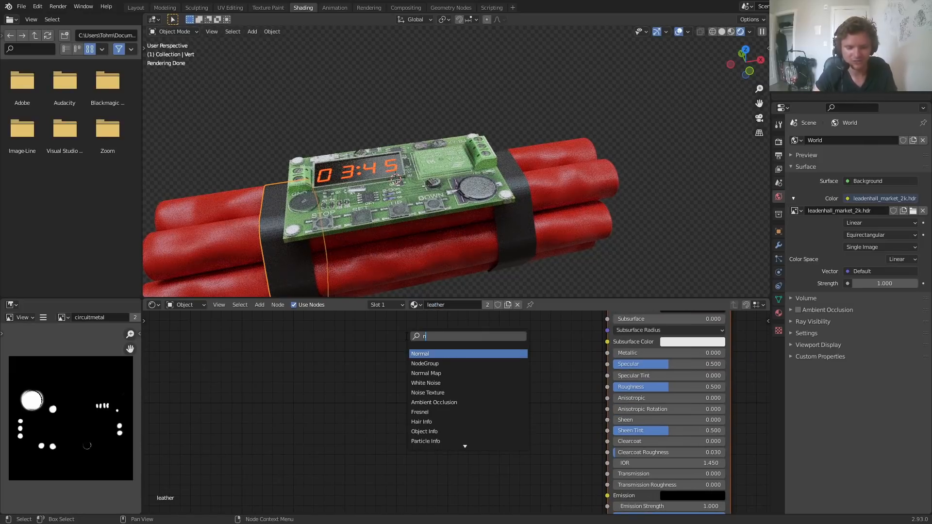
key(Return)
click(365, 343)
key(x)
- Add a Noise Texture node to the leather material, preview it on the straps and set its scale to 100
key(shift+a)
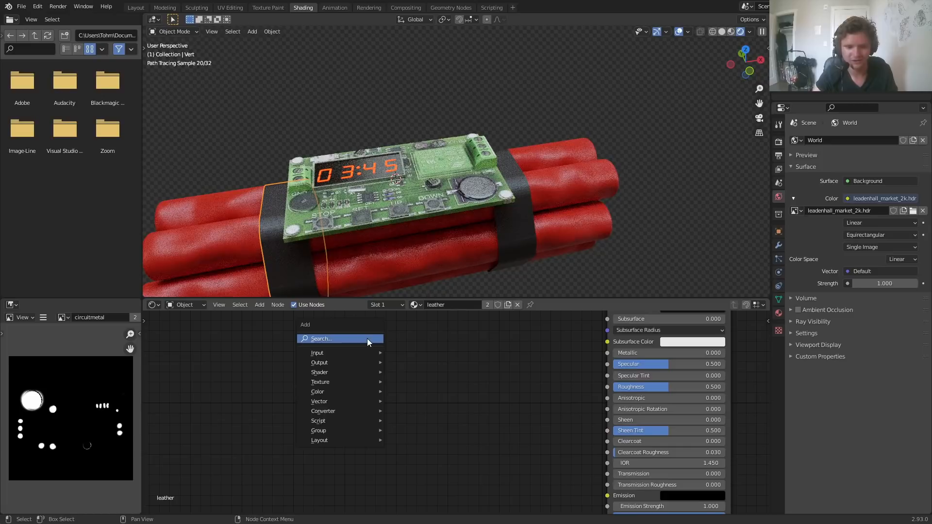
click(367, 339)
text(noi)
click(392, 366)
click(346, 364)
ctrl+shift+click(346, 365)
drag(346, 364, 272, 393)
click(265, 453)
text(100)
key(Return)
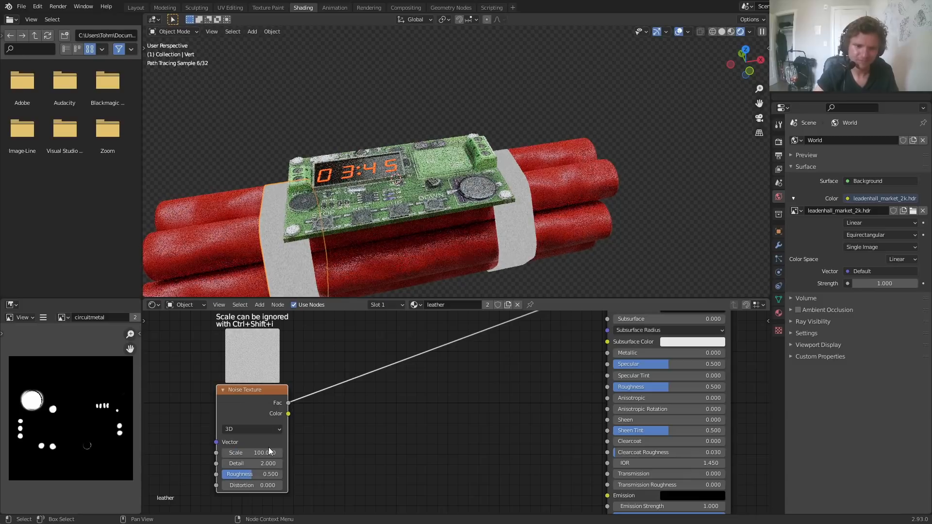
- Insert a Bump node after the Noise Texture and feed the noise factor into its Height input
scroll(491, 129, up, 5)
shift+middle_drag(490, 129, 555, 79)
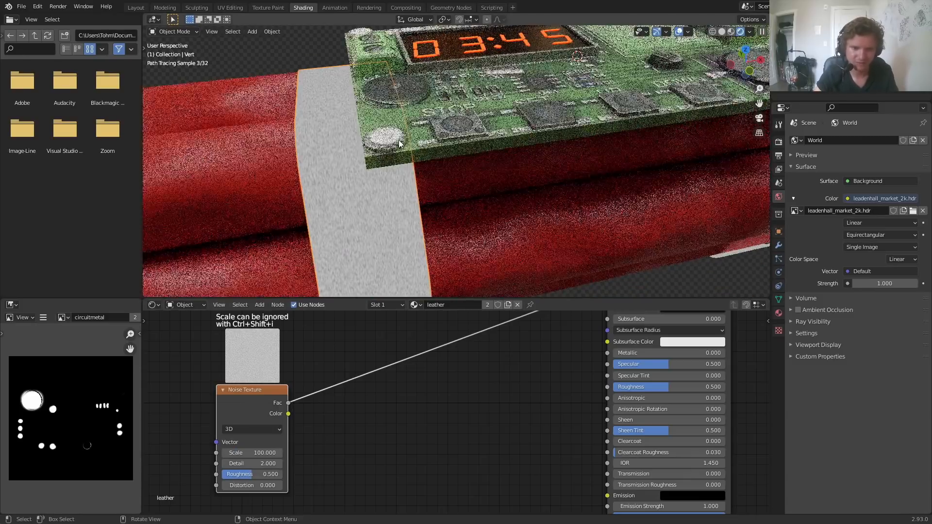
scroll(341, 188, up, 1)
key(shift+a)
text(bump)
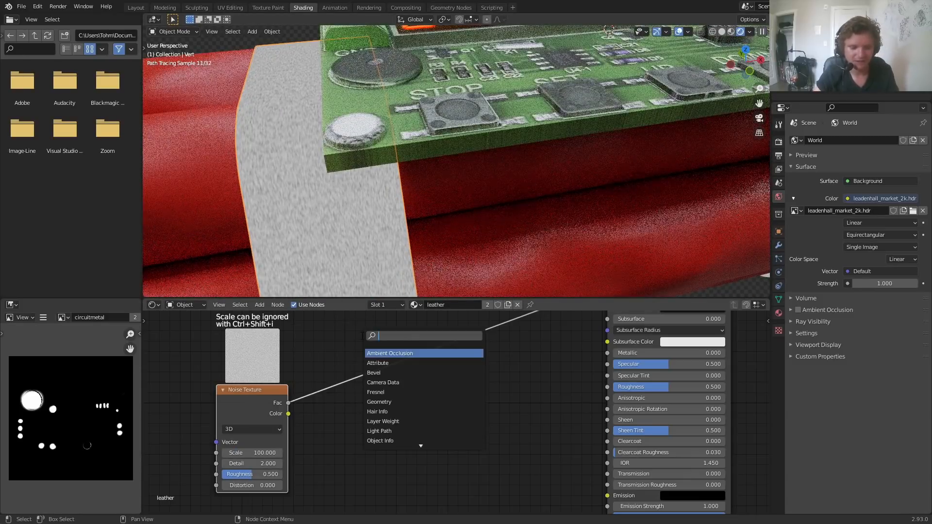
key(Return)
click(382, 368)
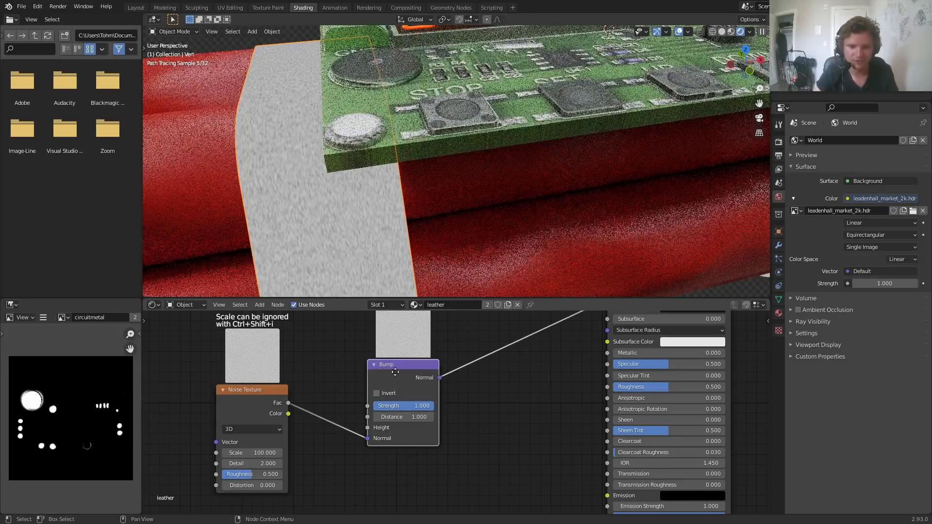
drag(394, 363, 400, 409)
drag(373, 483, 374, 473)
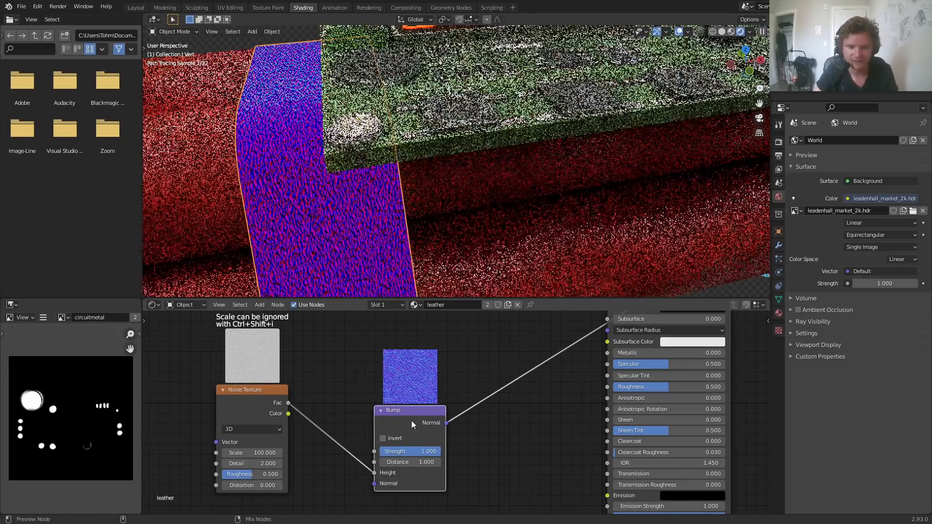
- Connect the Bump node's normal to the Principled BSDF's Normal input and show the full shader on the straps
drag(446, 423, 706, 336)
middle_drag(706, 336, 616, 459)
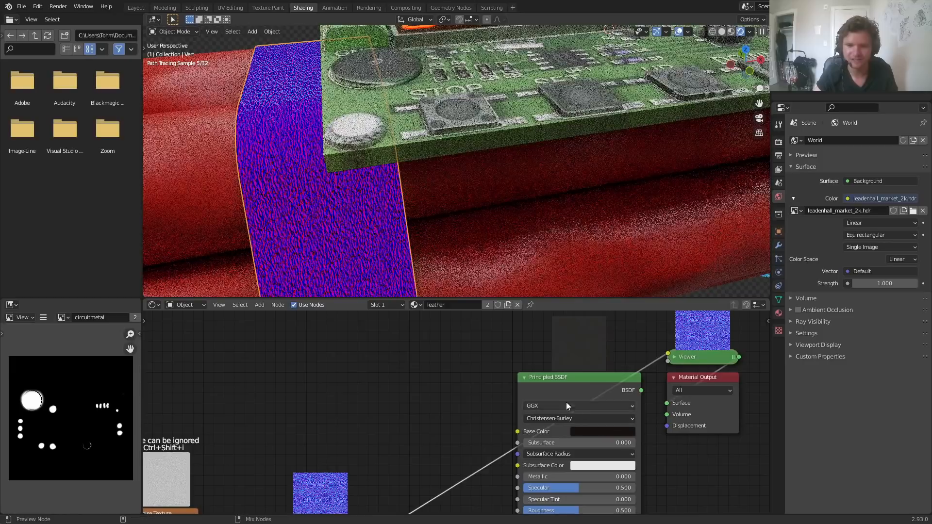
ctrl+shift+click(570, 410)
middle_drag(448, 442, 553, 393)
scroll(402, 138, down, 6)
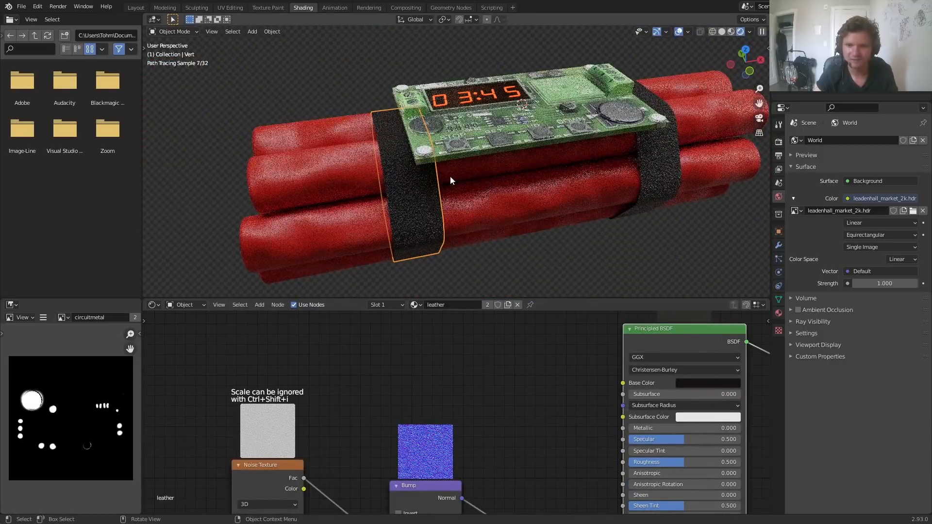
middle_drag(516, 362, 459, 312)
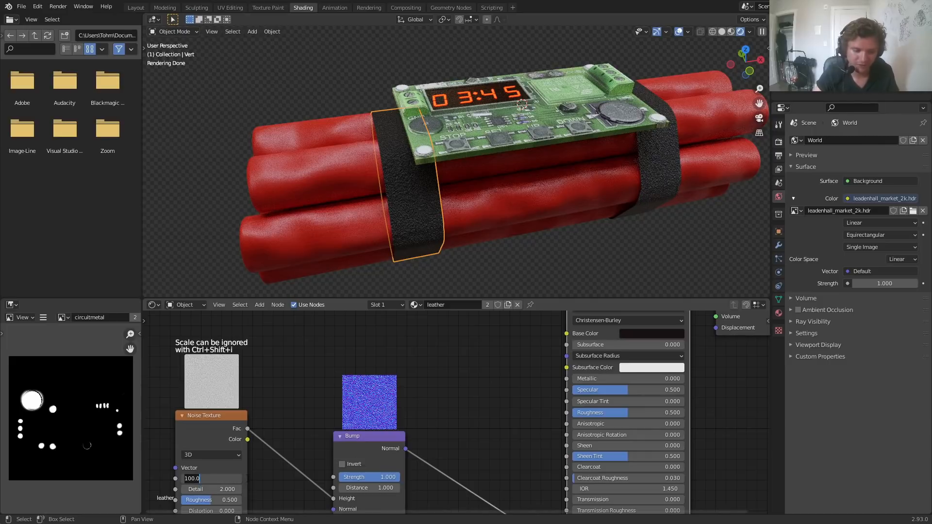
- Set the leather bump strength to 0.2 and inspect the strap surface up close
key(Return)
middle_drag(356, 463, 401, 394)
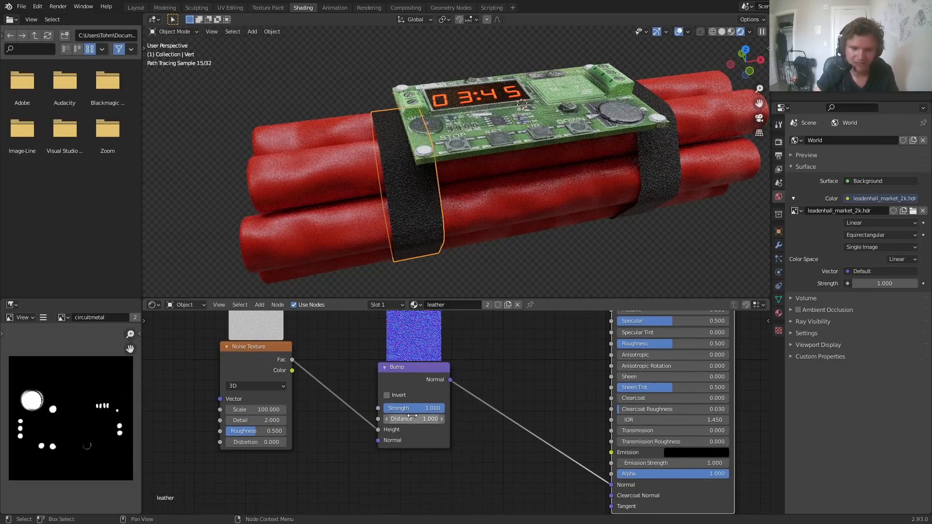
click(412, 409)
text(.2)
key(Return)
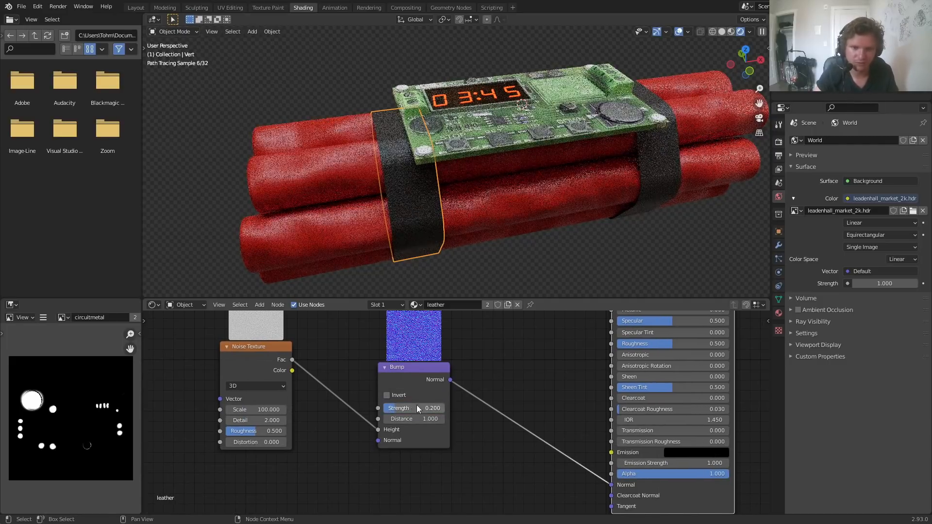
scroll(383, 165, up, 5)
scroll(381, 166, up, 4)
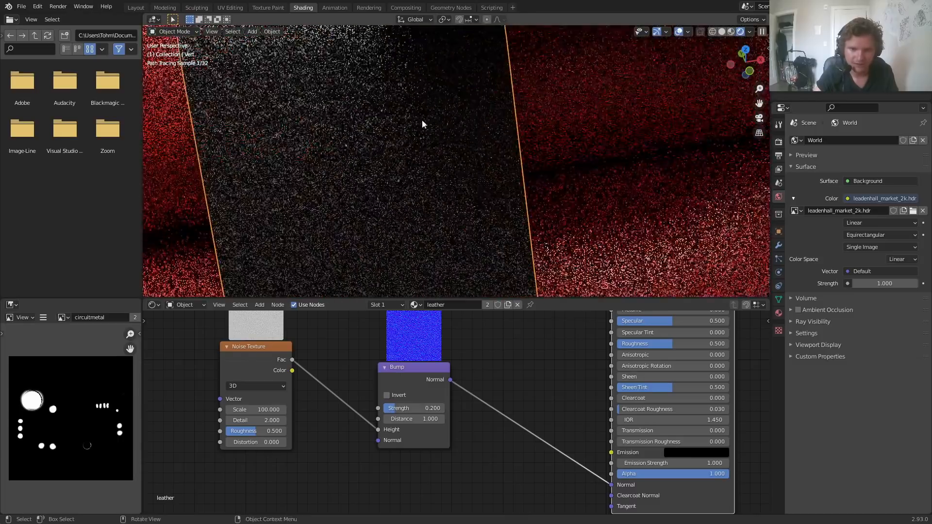
scroll(363, 127, down, 9)
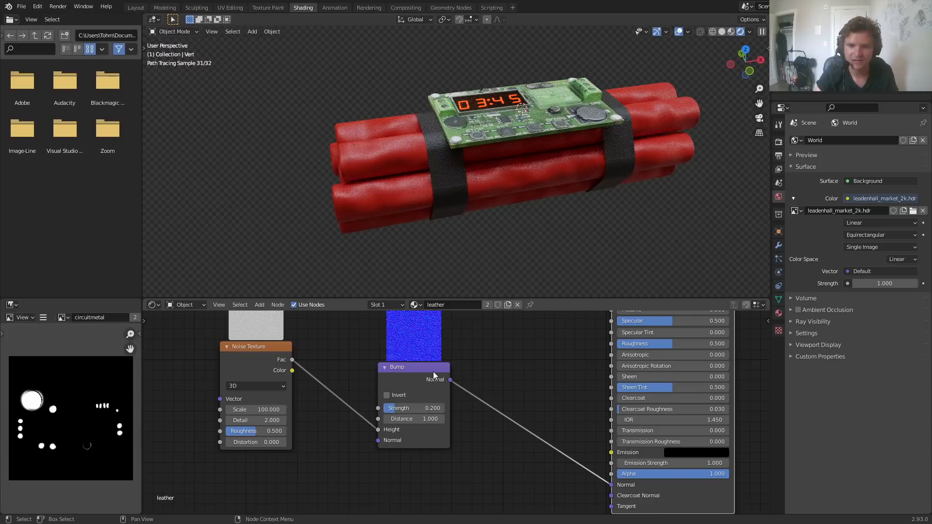
- Set the leather Bump node's strength to 0.1
click(421, 407)
text(0.1)
key(Return)
click(432, 405)
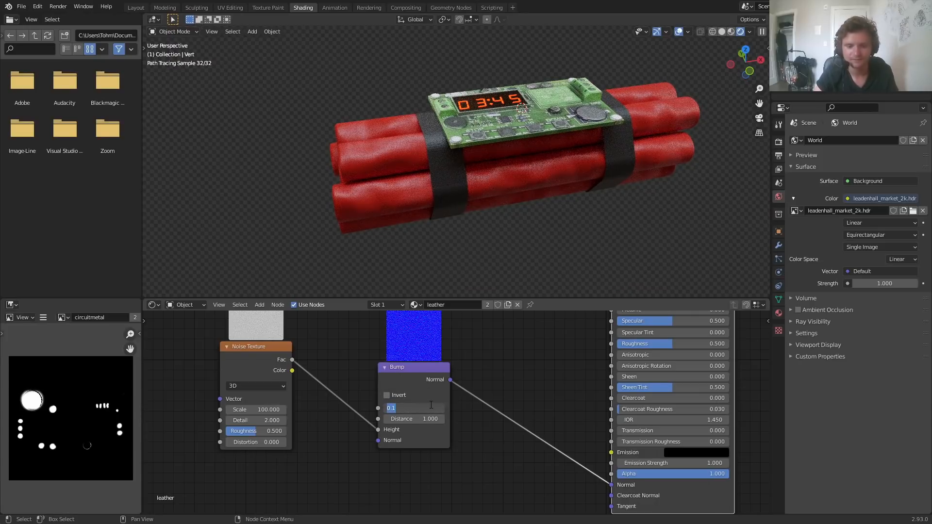
key(Return)
- Lighten the leather base colour slightly to a very dark brown with value about 0.026
middle_drag(581, 398, 427, 329)
click(553, 398)
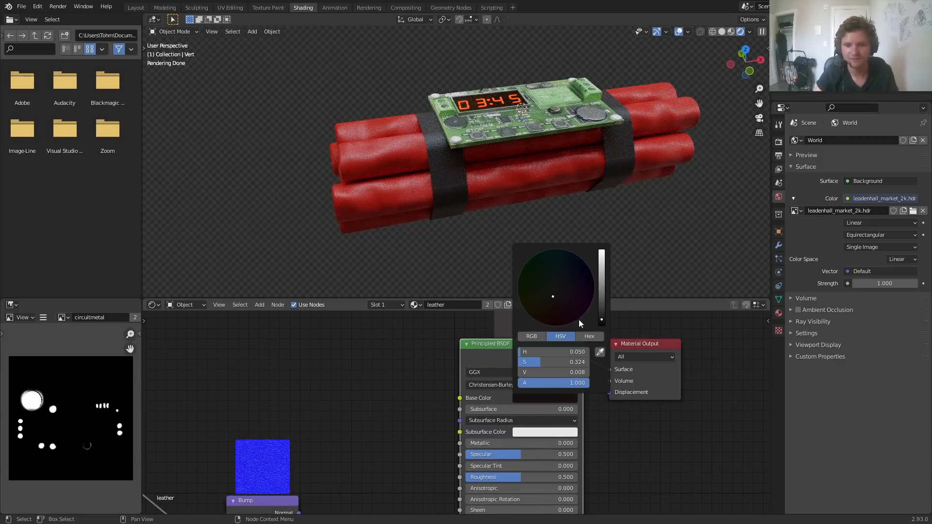
drag(601, 303, 601, 304)
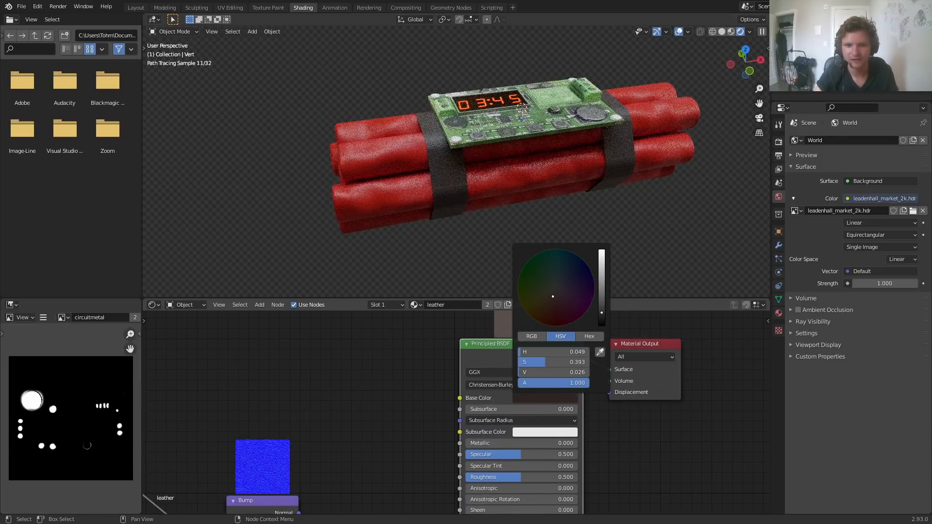
- Raise the red cylinder material's roughness to about 0.632 and move its Principled BSDF and output nodes further along to make room
click(582, 165)
middle_drag(561, 403, 453, 352)
drag(421, 412, 436, 412)
middle_drag(521, 414, 436, 454)
drag(496, 433, 292, 319)
key(g)
click(483, 347)
middle_drag(493, 263, 404, 108)
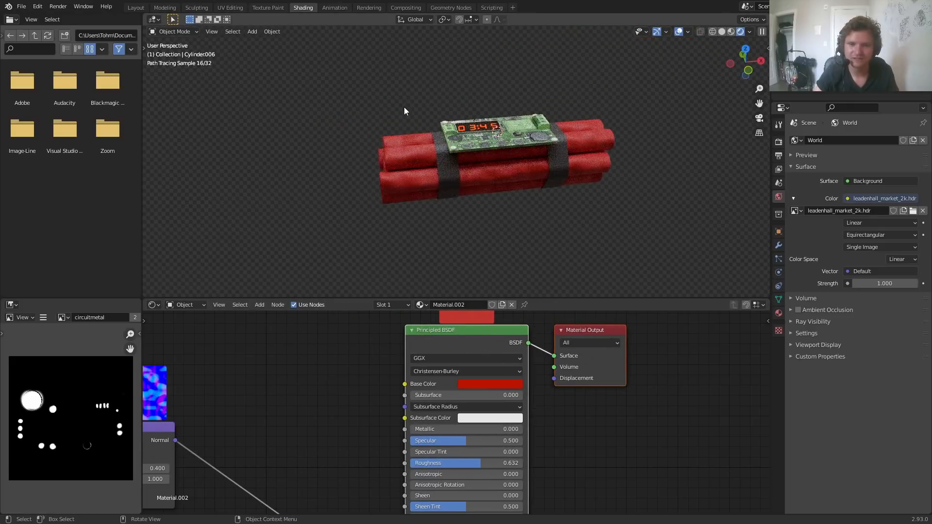
- Add a second Noise Texture to the cylinder material, preview it and drive it with Object texture coordinates
middle_drag(315, 358, 566, 348)
scroll(443, 354, down, 6)
middle_drag(391, 346, 475, 403)
key(shift+a)
click(356, 353)
text(noi)
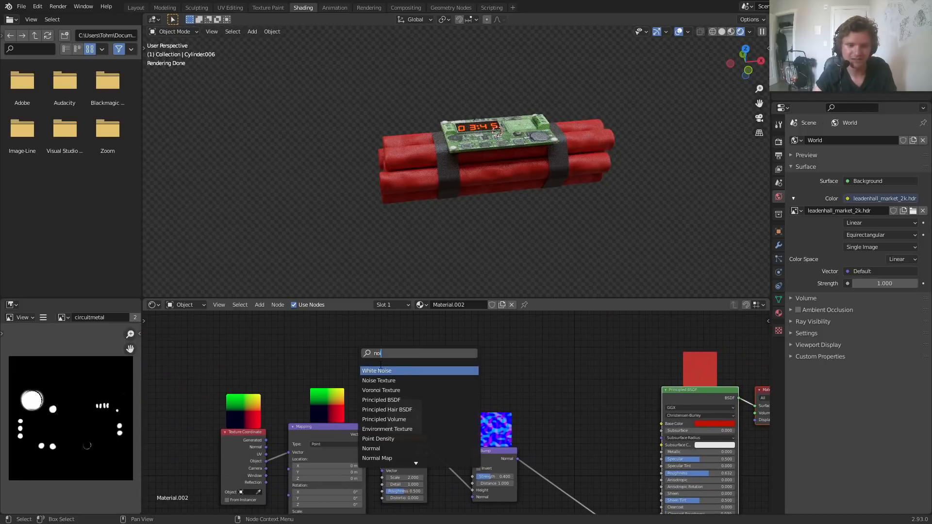
click(379, 381)
click(334, 342)
ctrl+shift+click(328, 329)
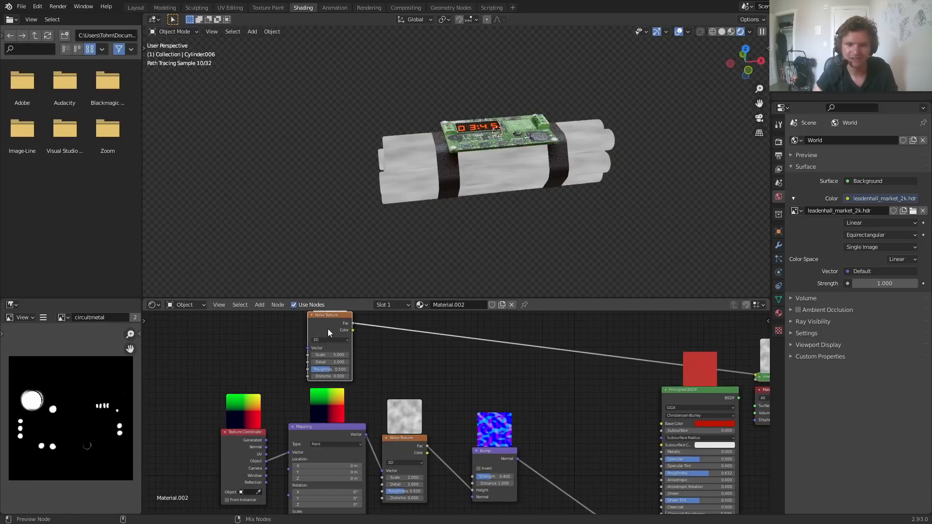
drag(266, 461, 307, 348)
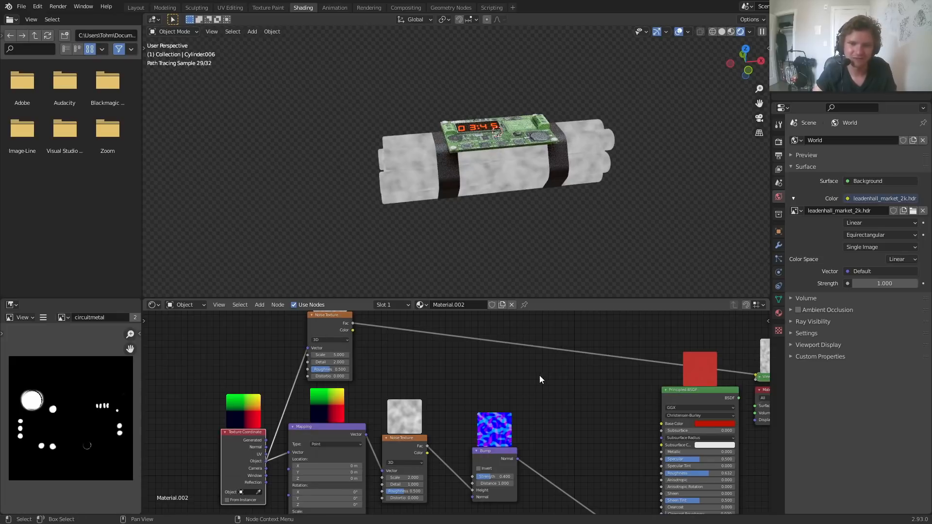
- Shift the red Principled BSDF back and place a second, default white Principled BSDF beside it
middle_drag(522, 380, 400, 384)
drag(528, 382, 414, 413)
key(shift+a)
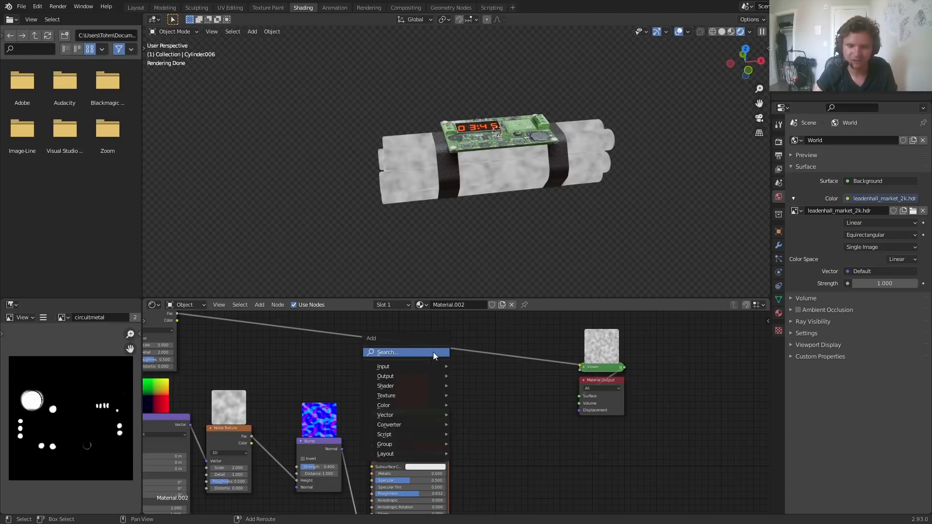
click(435, 355)
text(pri)
key(Return)
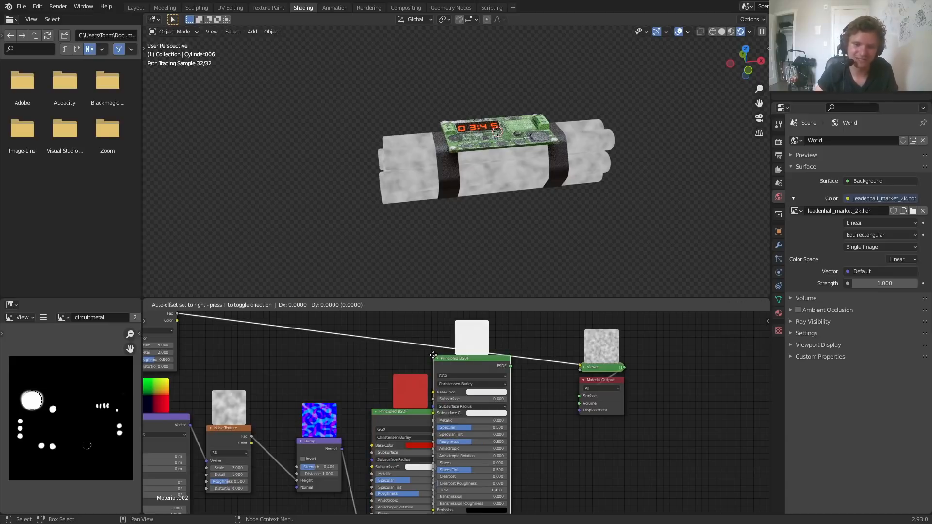
click(478, 410)
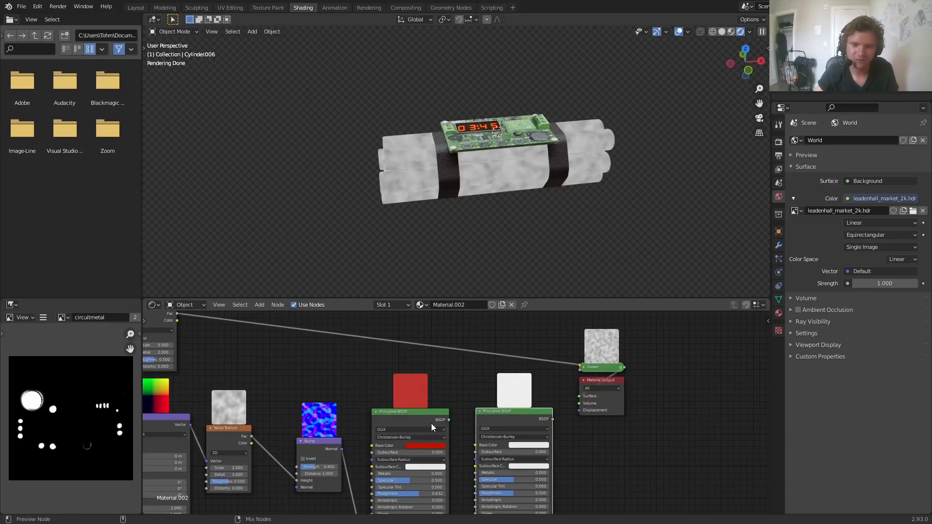
- Combine both Principled BSDFs with a Mix Shader, use the new noise as its factor and send the mix to the output
ctrl+shift+right_drag(433, 423, 503, 424)
drag(673, 407, 610, 353)
key(g)
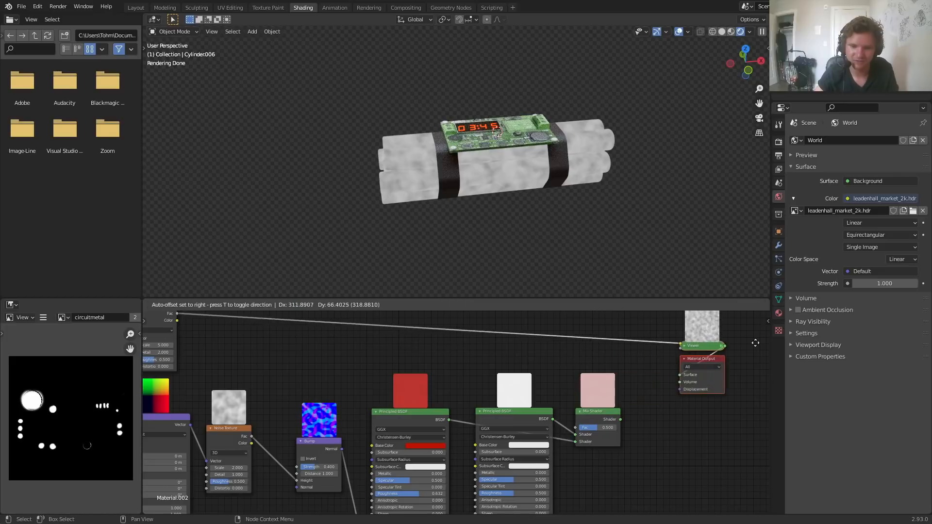
click(744, 346)
scroll(380, 383, down, 2)
drag(235, 334, 552, 424)
ctrl+shift+click(559, 416)
- Insert a ColorRamp between the new noise and the Mix Shader and move its black stop to 0.461
scroll(525, 383, up, 1)
scroll(523, 382, up, 1)
scroll(549, 156, up, 4)
scroll(225, 342, up, 3)
middle_drag(226, 343, 382, 391)
key(shift+a)
click(332, 345)
key(Return)
click(335, 356)
drag(388, 417, 421, 417)
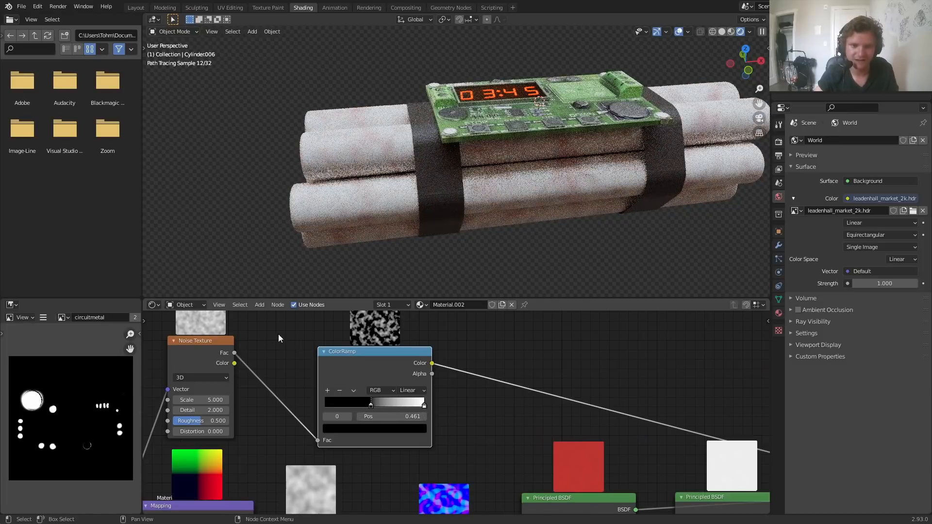
- Preview the ramp mask, move its white stop to 0.608 and return to displaying the Mix Shader
ctrl+shift+click(404, 365)
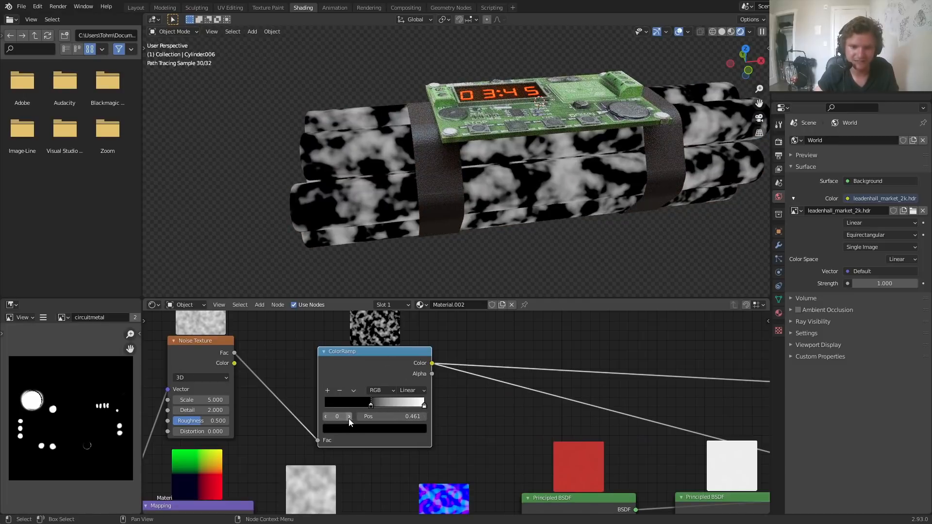
drag(392, 414, 364, 414)
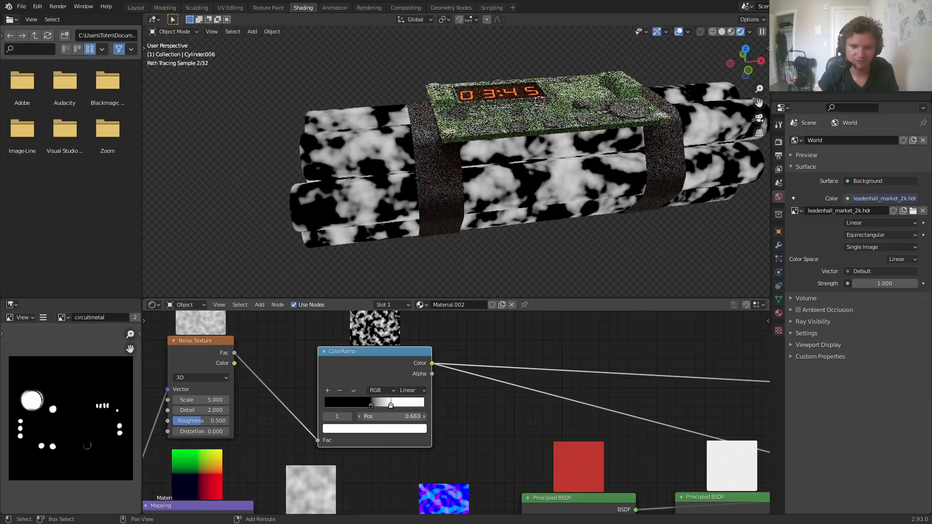
scroll(568, 407, down, 2)
middle_drag(567, 403, 371, 343)
ctrl+shift+click(534, 382)
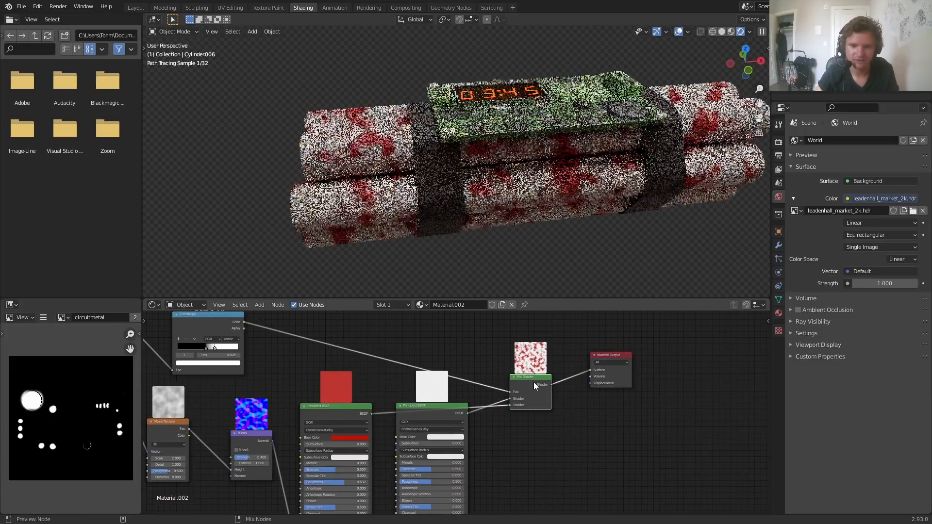
- Set the mask noise's detail to 10.9 and roughness to 0.8 while previewing the ramp, and display the Mix Shader again
middle_drag(175, 339, 467, 372)
scroll(466, 390, up, 2)
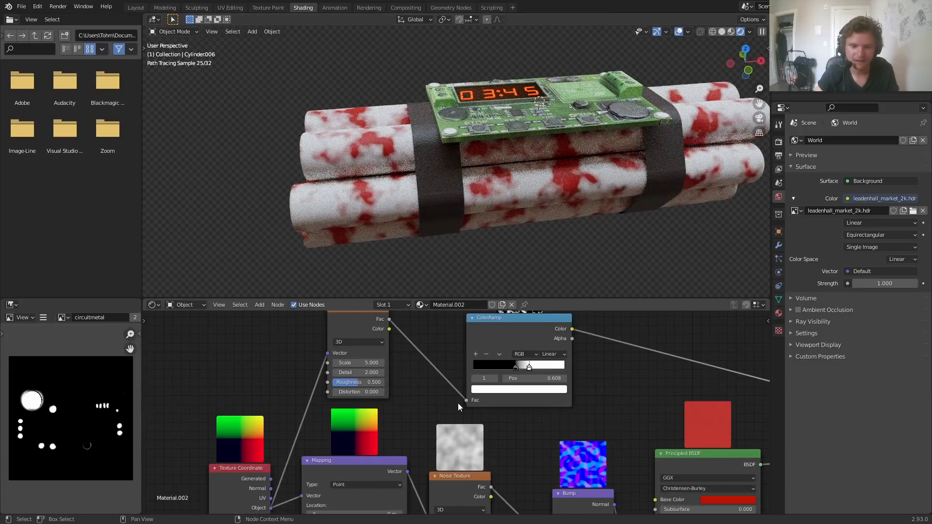
ctrl+shift+click(546, 319)
scroll(419, 357, up, 2)
drag(316, 361, 345, 375)
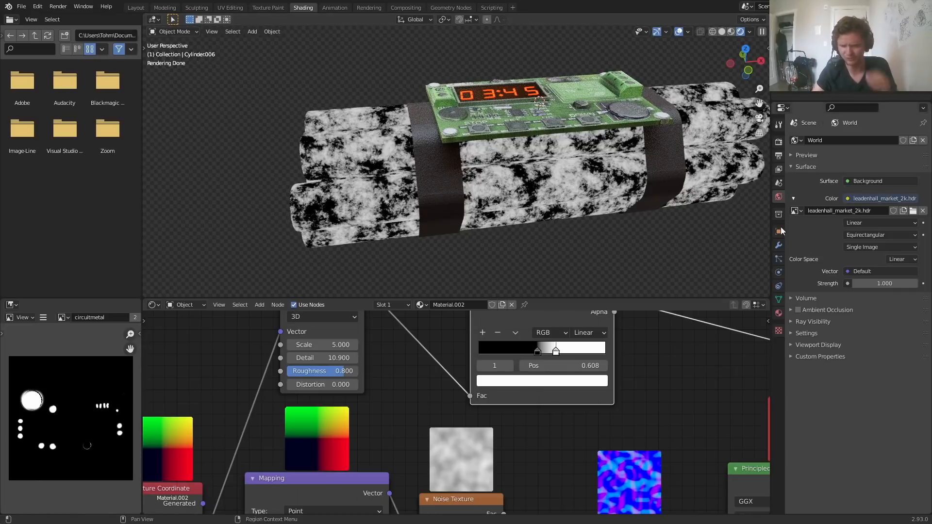
scroll(567, 384, down, 5)
middle_drag(592, 385, 299, 339)
ctrl+shift+click(665, 377)
- Pull the ColorRamp's white stop closer to the dark end and move its black stop to 0.199
middle_drag(366, 345, 544, 387)
scroll(371, 367, up, 5)
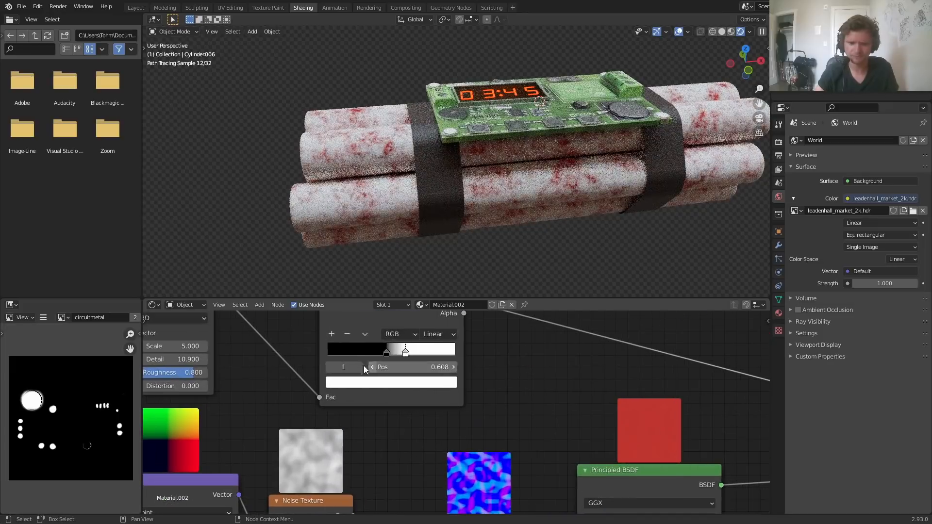
shift+drag(413, 367, 337, 368)
click(330, 367)
- Set the mask Noise Texture's scale to 3
middle_drag(206, 353, 451, 370)
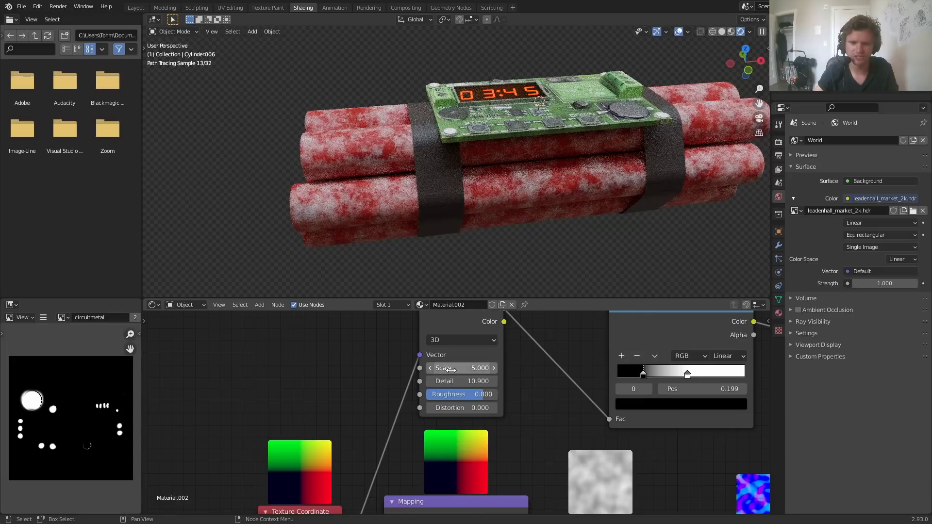
scroll(532, 384, down, 3)
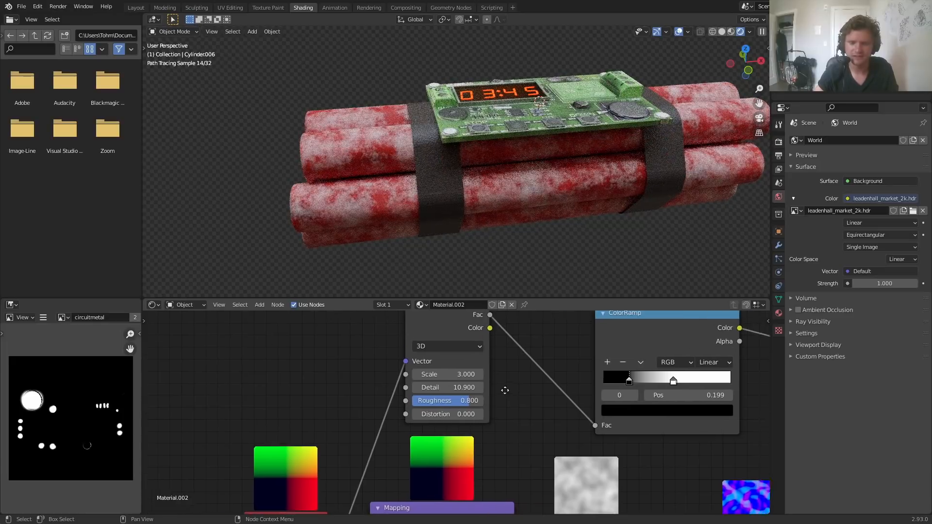
- Give the second Principled BSDF a dark brown base colour with a value of about 0.06 and set its roughness to 0.941
middle_drag(608, 387, 459, 371)
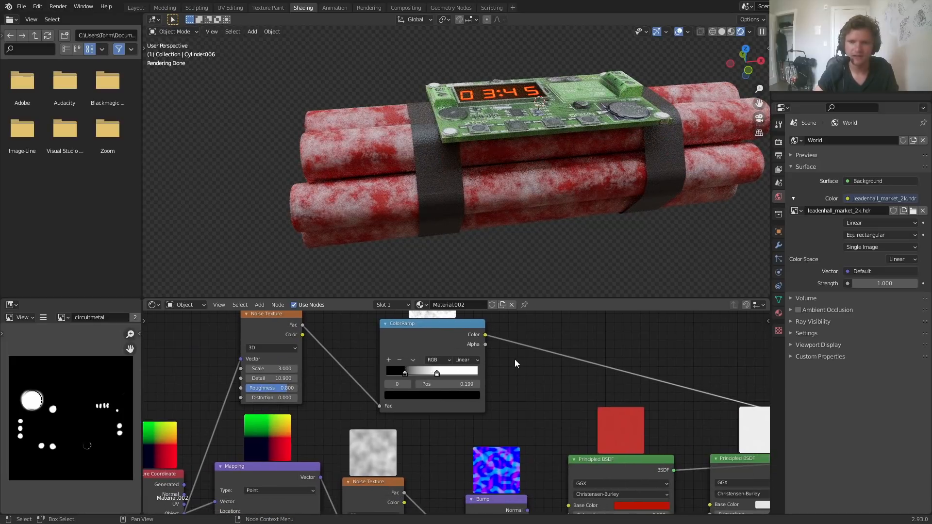
middle_drag(695, 431, 369, 371)
click(432, 446)
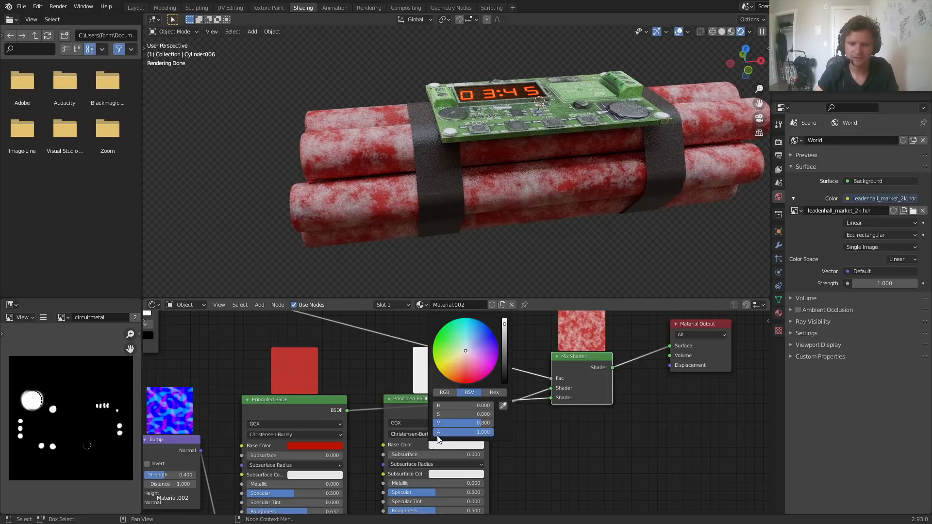
click(505, 365)
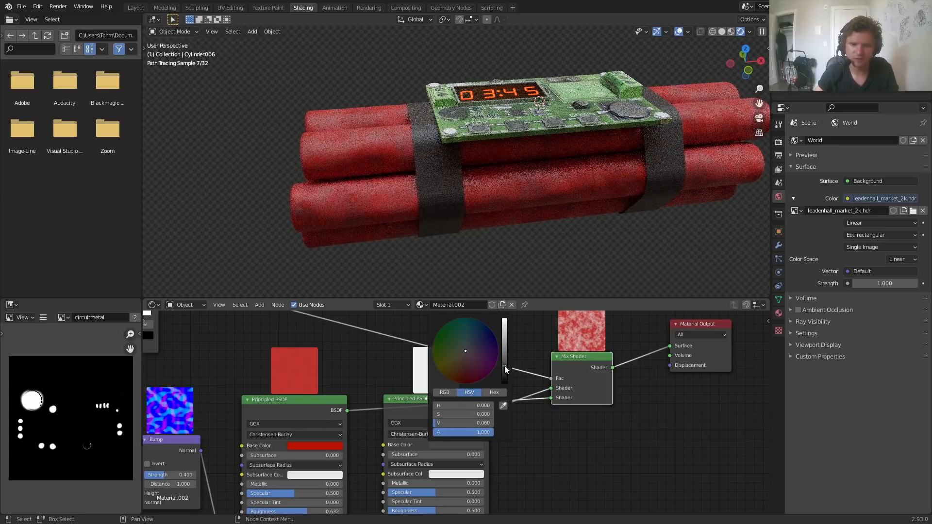
drag(505, 366, 505, 368)
click(464, 369)
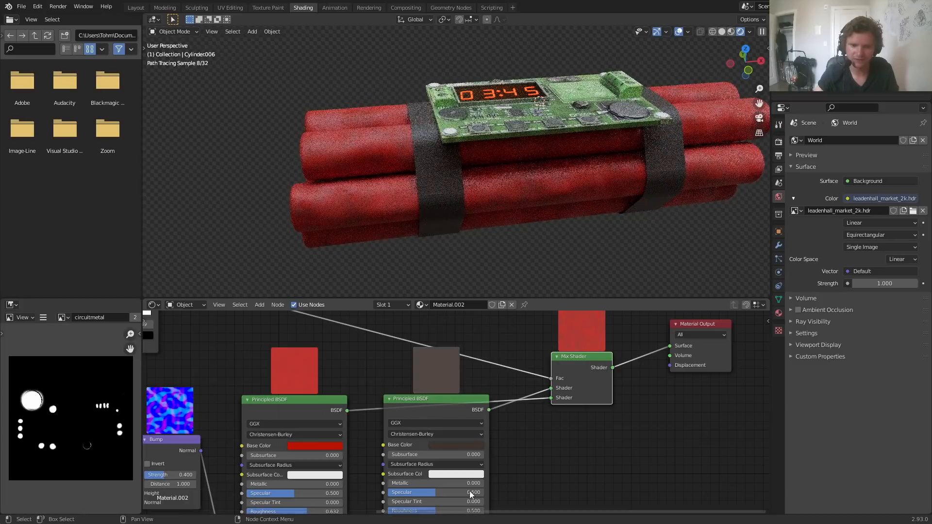
middle_drag(600, 480, 622, 415)
drag(448, 447, 490, 447)
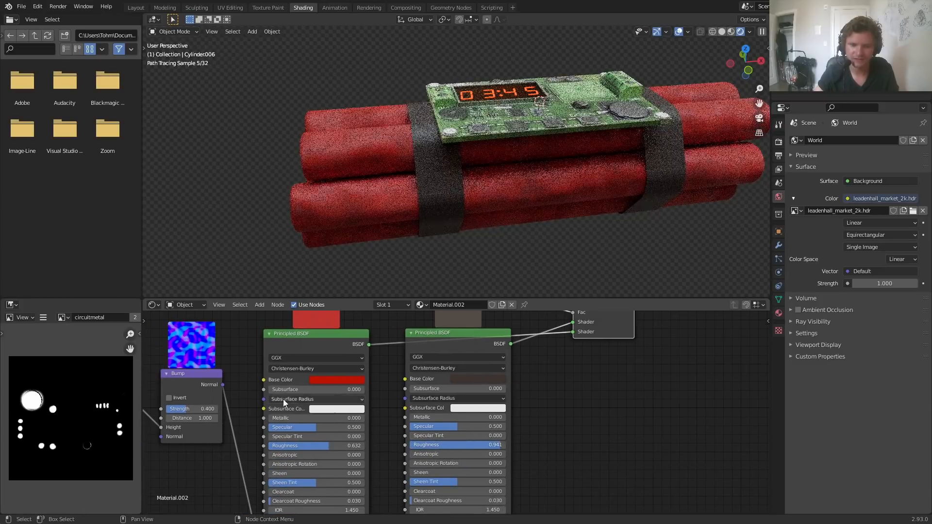
- Move the mask ColorRamp's black stop to 0.376 and white stop to 0.602, previewing the ramp before displaying the Mix Shader again
middle_drag(255, 408, 614, 467)
middle_drag(368, 394, 367, 457)
scroll(455, 412, up, 5)
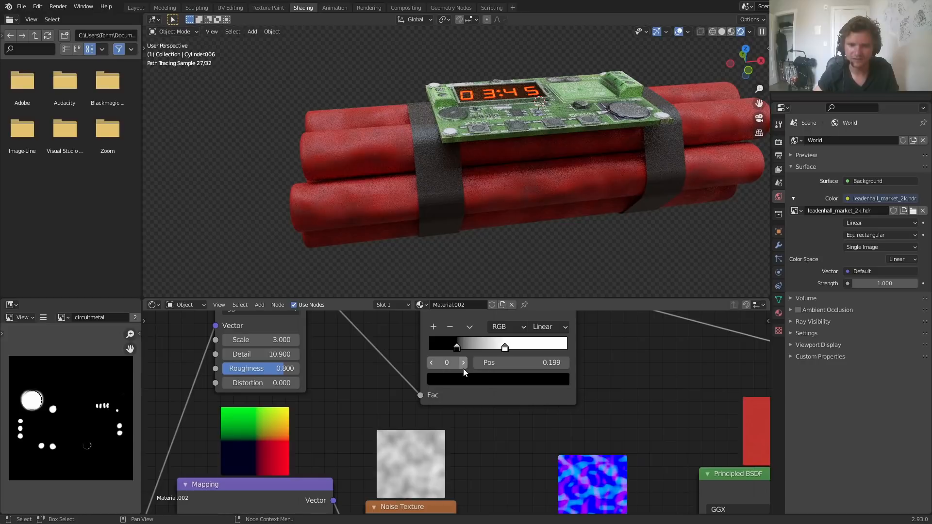
mouse_move(555, 363)
mouse_down()
mouse_move(603, 363)
mouse_move(515, 363)
mouse_move(546, 362)
mouse_up()
click(463, 363)
scroll(510, 145, down, 4)
middle_drag(488, 172, 516, 188)
middle_drag(508, 319, 493, 383)
ctrl+shift+click(477, 346)
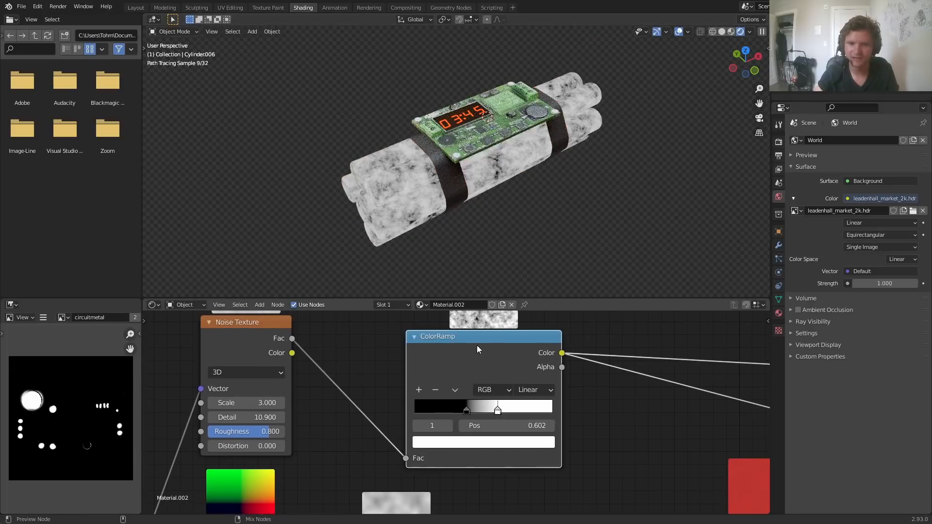
scroll(477, 345, down, 6)
middle_drag(617, 399, 332, 312)
ctrl+shift+click(634, 372)
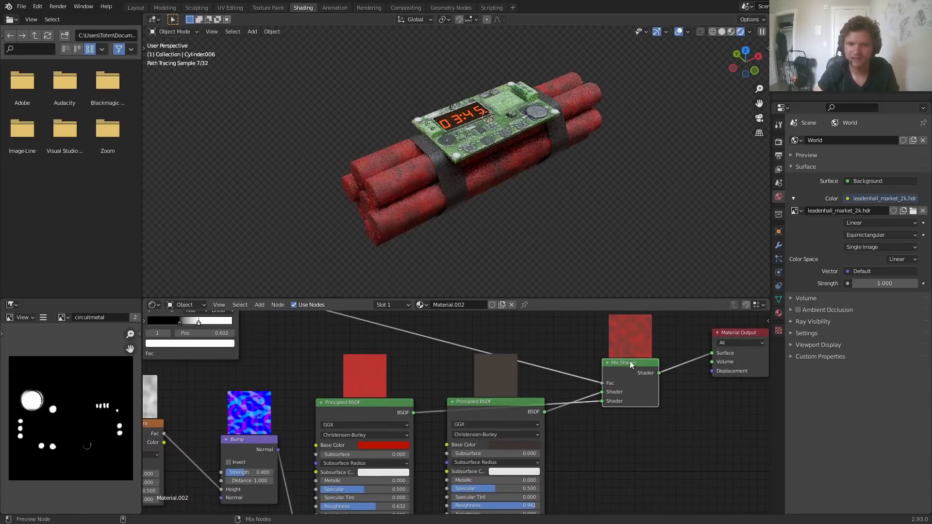
- Raise the ColorRamp's white stop position slightly, preview the red Principled BSDF alone and return to displaying the Mix Shader
middle_drag(461, 179, 400, 158)
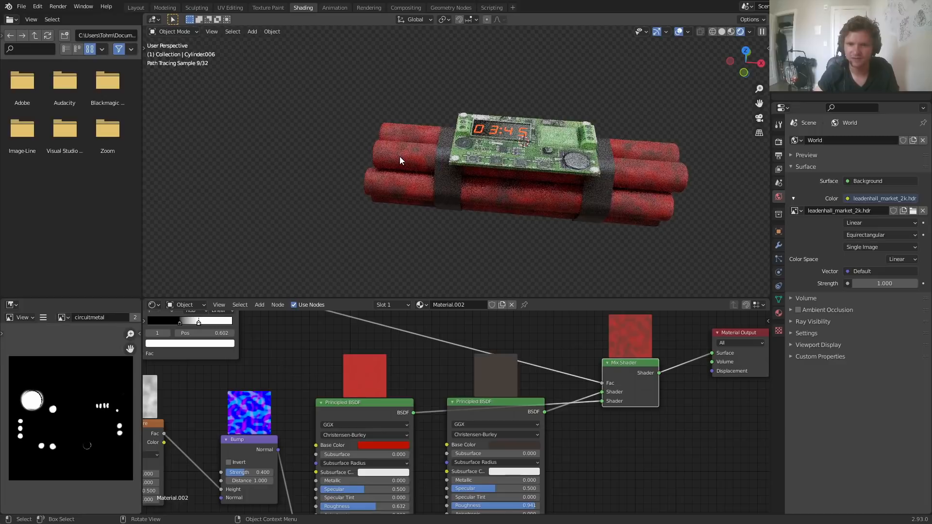
middle_drag(203, 345, 384, 410)
drag(386, 398, 399, 398)
middle_drag(574, 432, 282, 325)
ctrl+shift+click(273, 363)
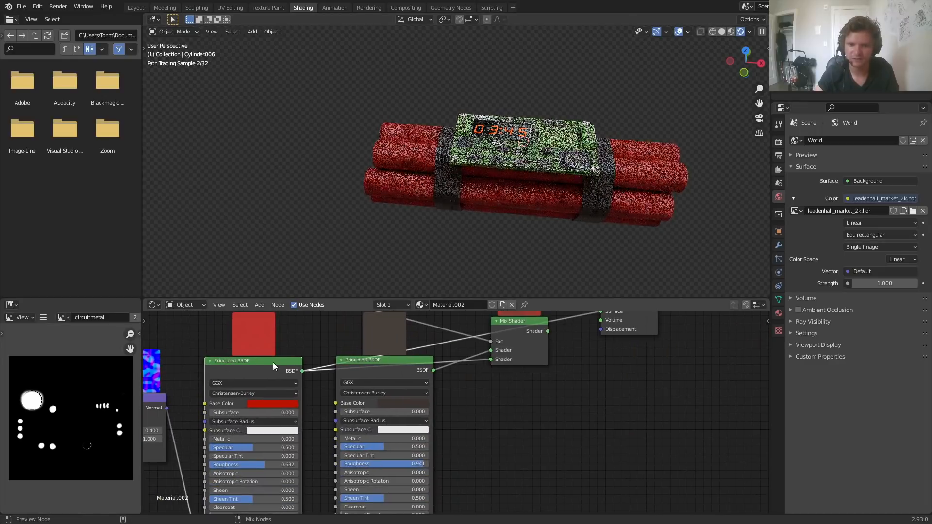
ctrl+shift+click(517, 324)
- Preview the ramp mask, pull its white stop back to 0.490 and display the Mix Shader again
middle_drag(281, 363, 567, 460)
scroll(431, 335, up, 3)
ctrl+shift+click(431, 331)
scroll(437, 360, up, 1)
scroll(441, 381, up, 2)
drag(425, 377, 404, 378)
scroll(452, 372, down, 4)
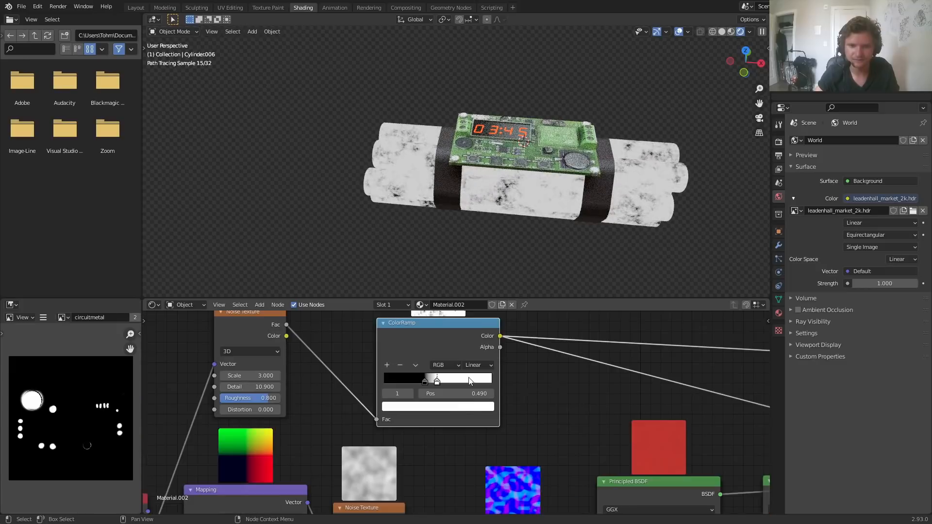
middle_drag(597, 410, 304, 325)
ctrl+shift+click(685, 342)
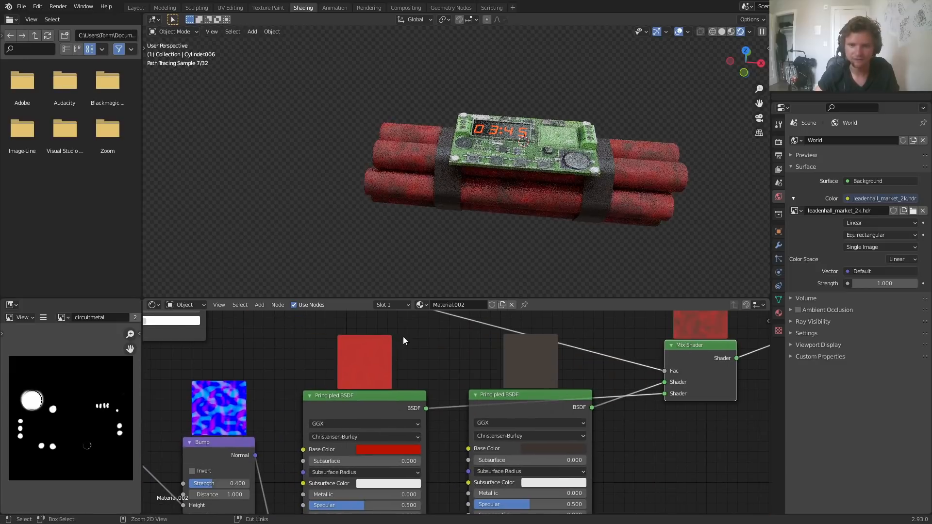
- Set the ColorRamp's white stop to 0.652, try a different colour on that stop and undo the colour change
middle_drag(196, 325, 481, 433)
scroll(421, 414, up, 3)
scroll(419, 413, up, 1)
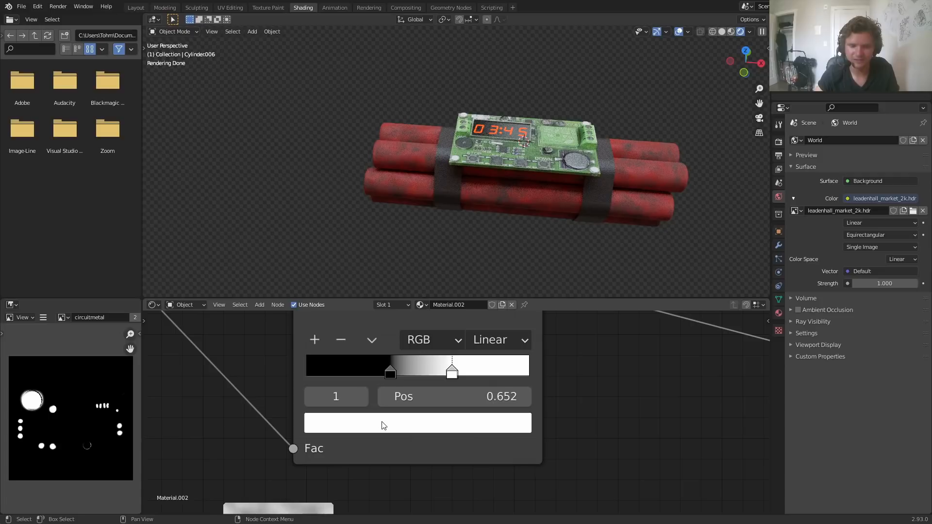
click(380, 423)
drag(478, 250, 482, 257)
key(ctrl+z)
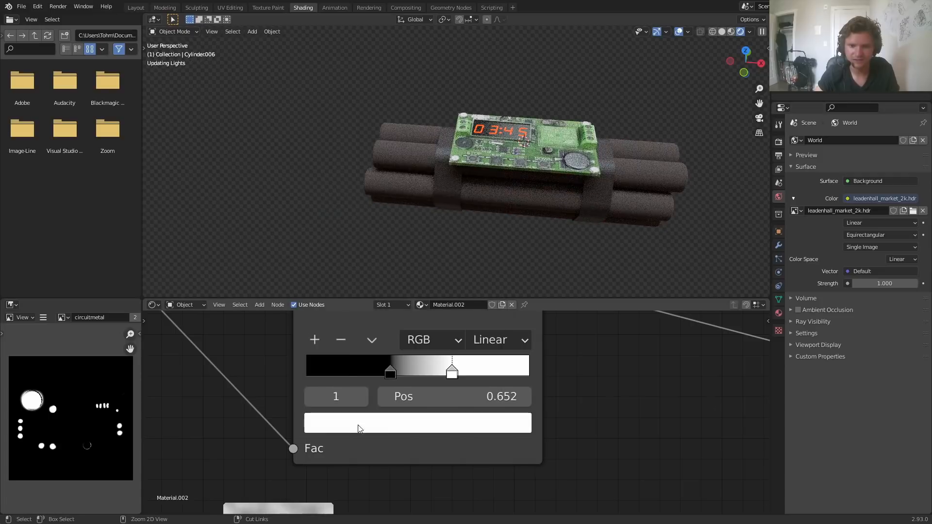
- Change the colour of the ColorRamp's black stop at 0.376 to a mid grey
click(312, 396)
click(344, 422)
drag(481, 236, 517, 267)
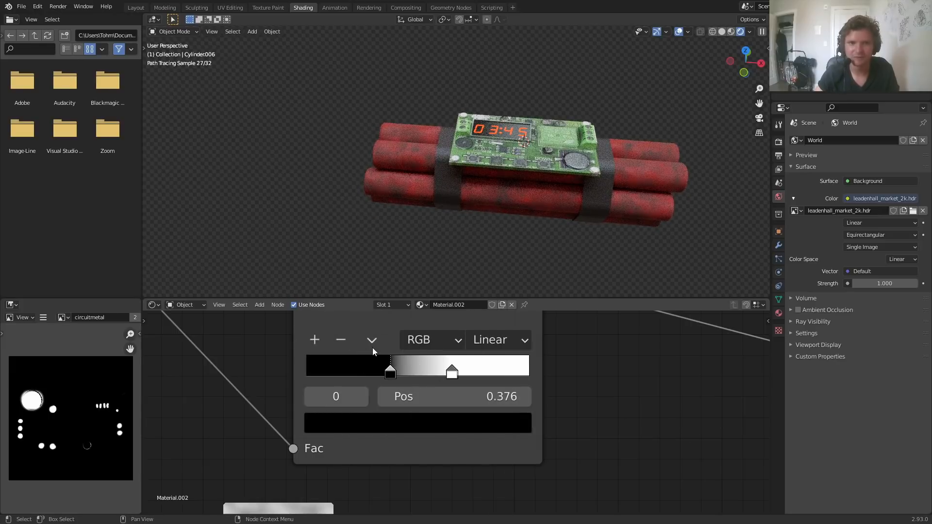
click(463, 423)
drag(489, 250, 483, 206)
- Scale the circuit board to 0.925 and rotate it -2.5° about Z in top view
mouse_move(604, 241)
middle_down()
mouse_move(543, 174)
mouse_move(569, 165)
middle_up()
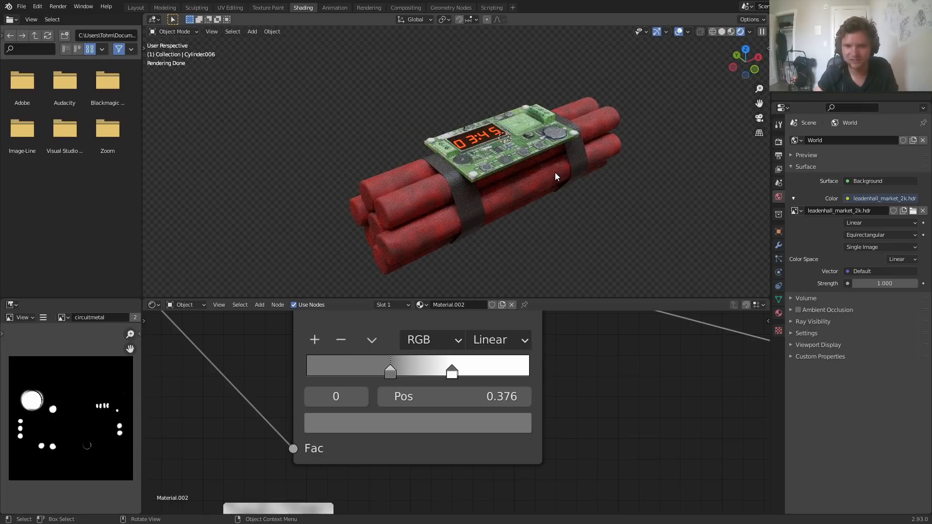
scroll(514, 212, up, 2)
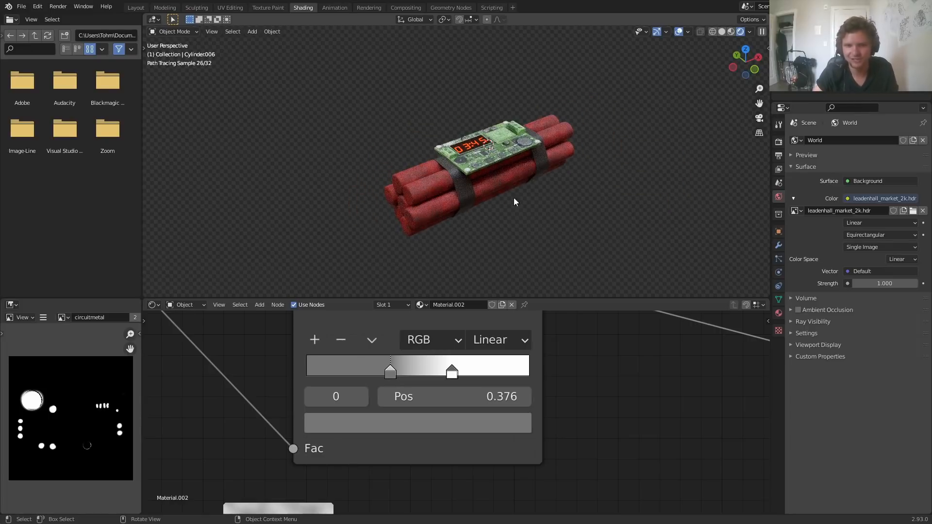
click(512, 160)
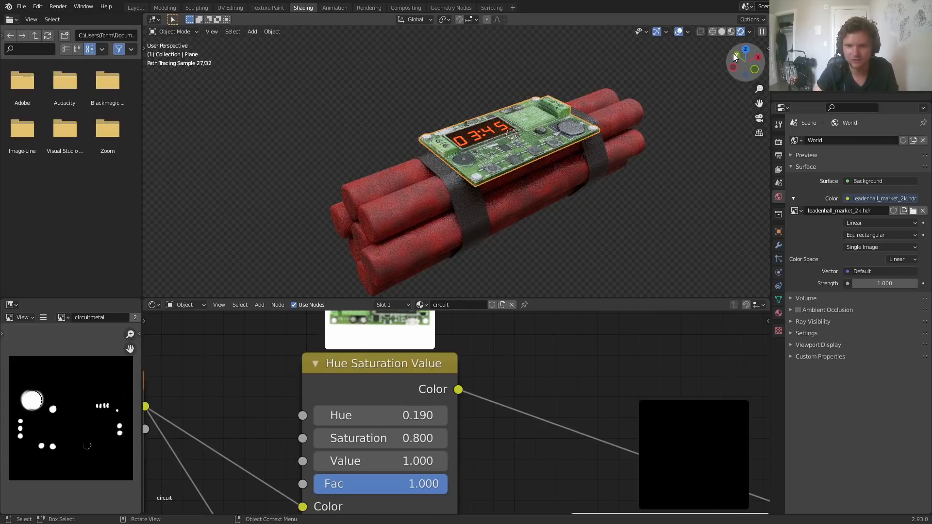
click(746, 49)
key(s)
click(691, 102)
key(g)
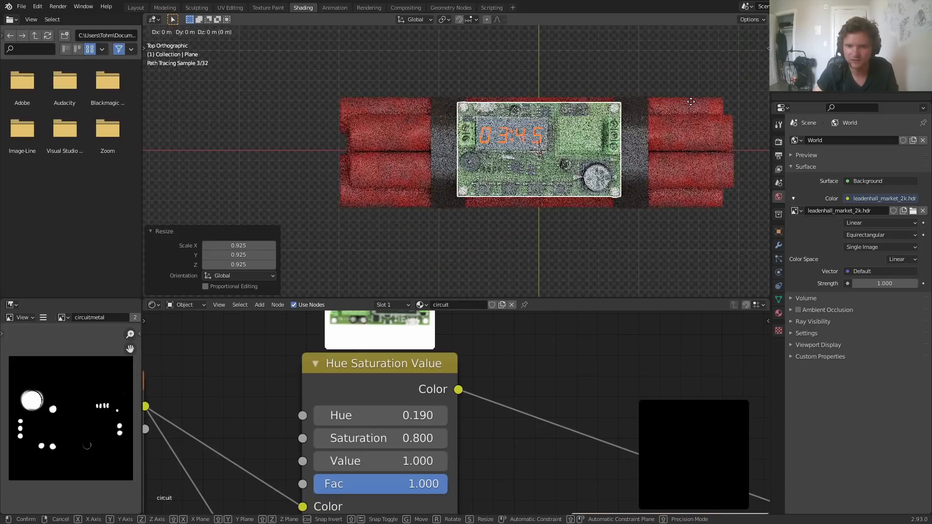
key(r)
click(692, 97)
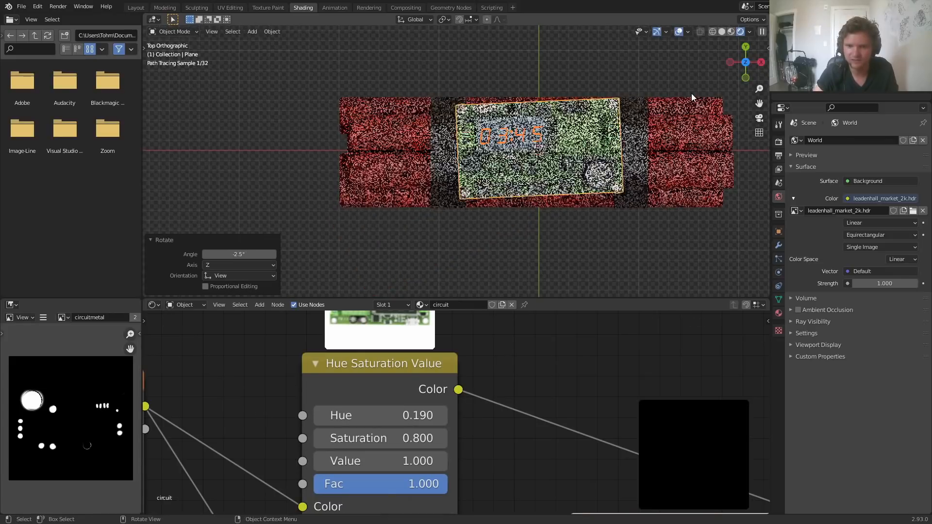
- Parent the circuit board and straps to the red cylinders using the Object parent type
middle_drag(530, 162, 546, 87)
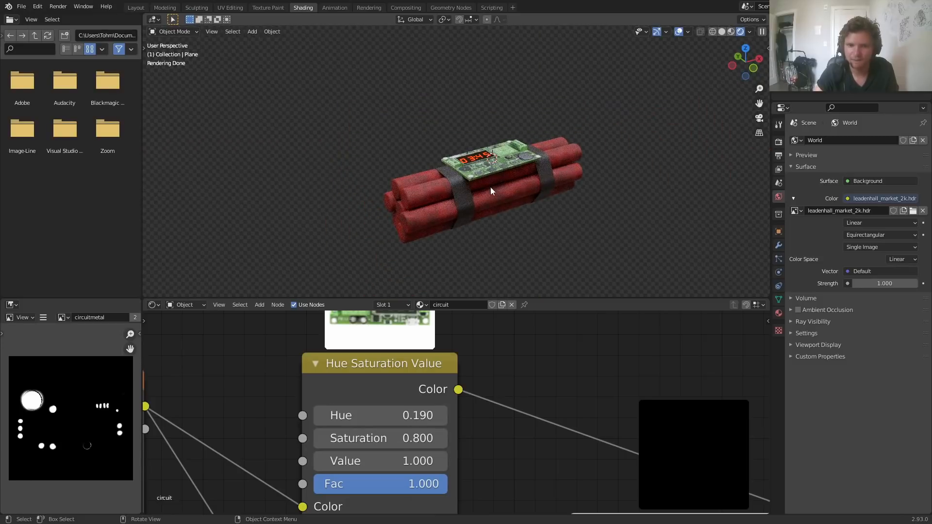
scroll(503, 185, up, 3)
click(469, 214)
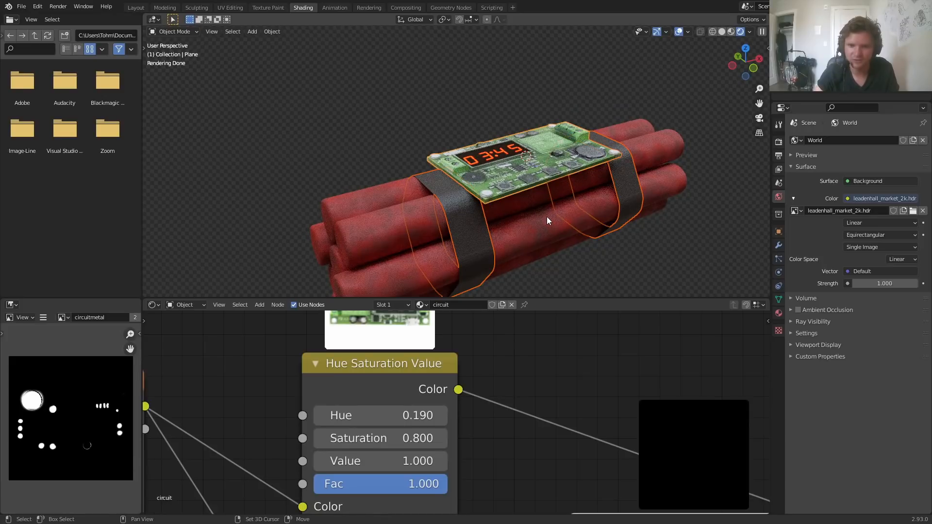
click(547, 220)
right_click(547, 216)
click(547, 216)
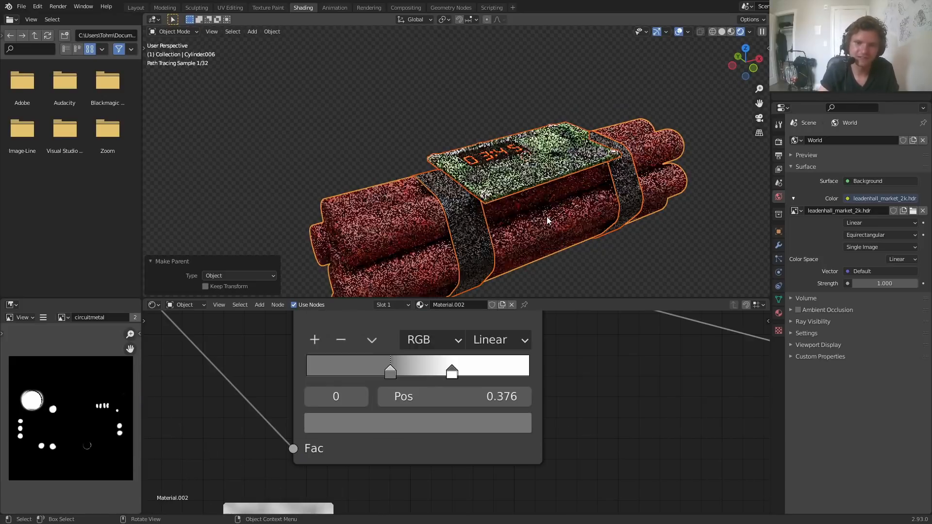
- Try moving the parented prop and rotating it about Z, undoing each transform
scroll(547, 216, down, 4)
key(g)
click(498, 198)
key(ctrl+z)
key(r)
key(z)
click(588, 141)
key(ctrl+z)
- Add a plane, scale it up by 7.486 and lower it along Z beneath the cylinders as a floor
key(shift+a)
mouse_move(453, 98)
click(491, 104)
key(s)
click(622, 116)
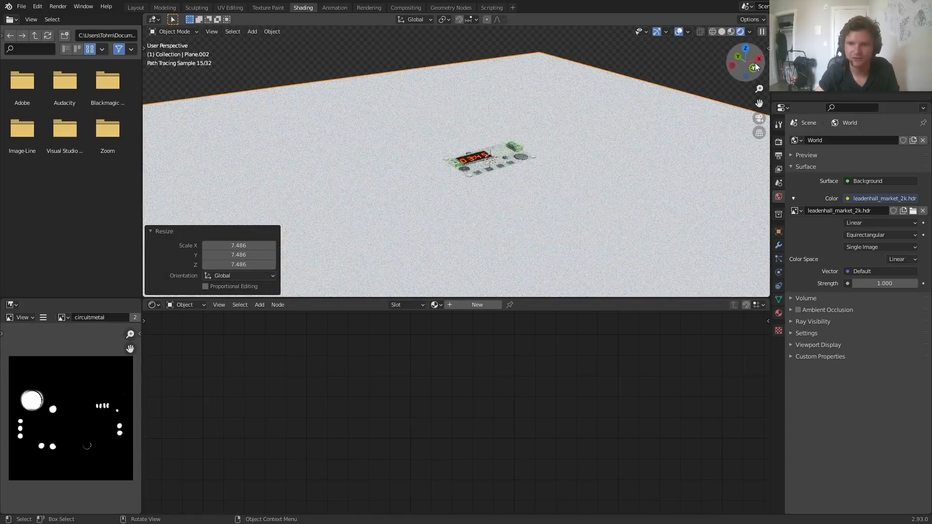
click(756, 62)
key(g)
key(z)
click(624, 161)
- Raise walls from the floor plane's edges along Z and delete the whole plane object
middle_drag(591, 116, 574, 155)
scroll(580, 149, down, 3)
key(Tab)
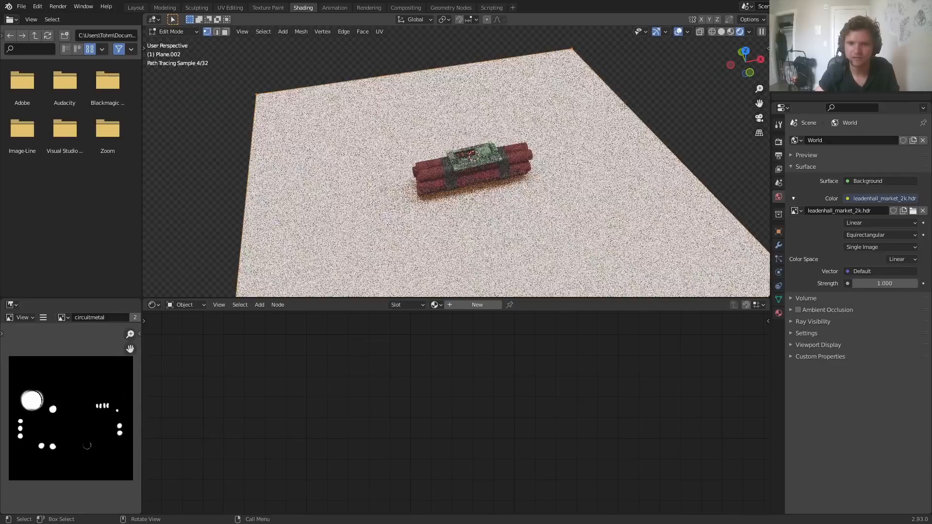
key(s)
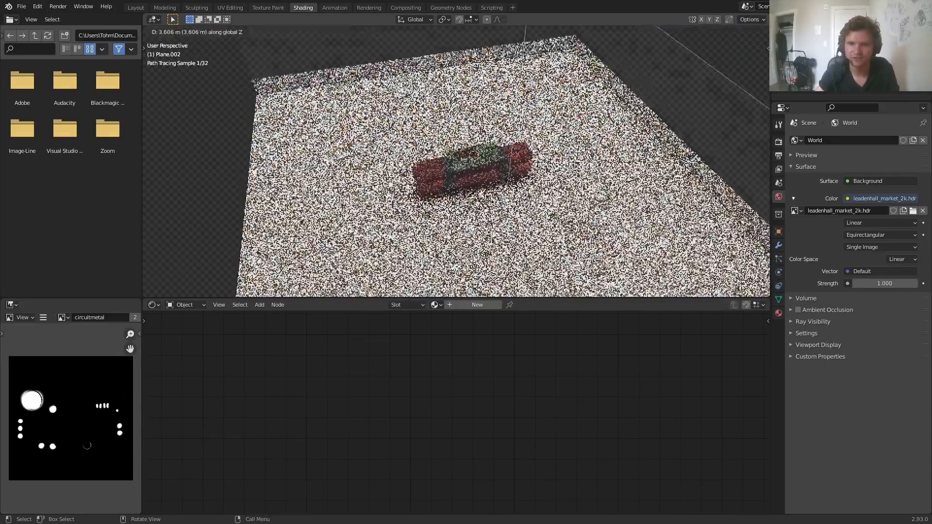
click(579, 180)
key(Tab)
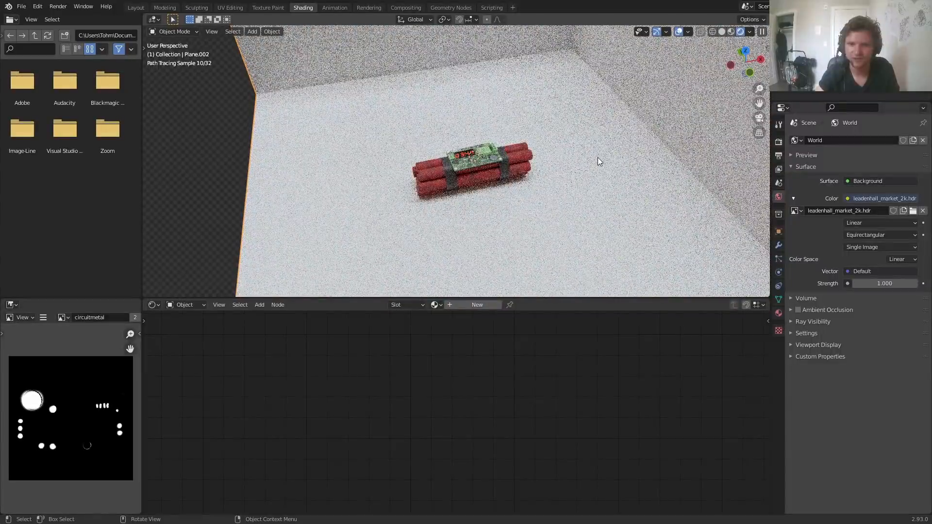
key(x)
click(598, 157)
- Save the Blender file with the finished materials and parented parts
scroll(431, 202, up, 4)
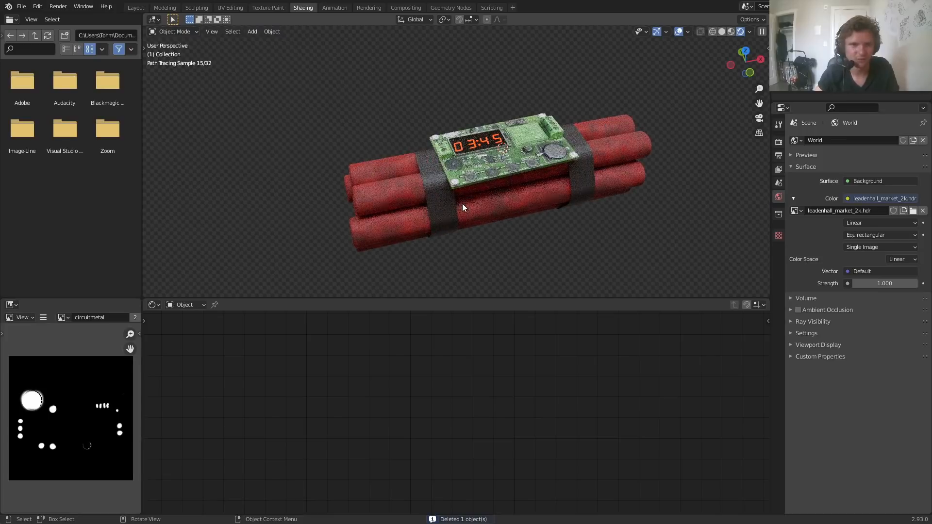
key(ctrl+s)
mouse_move(463, 203)
middle_down()
mouse_move(460, 188)
mouse_move(456, 200)
middle_up()
scroll(456, 199, up, 2)
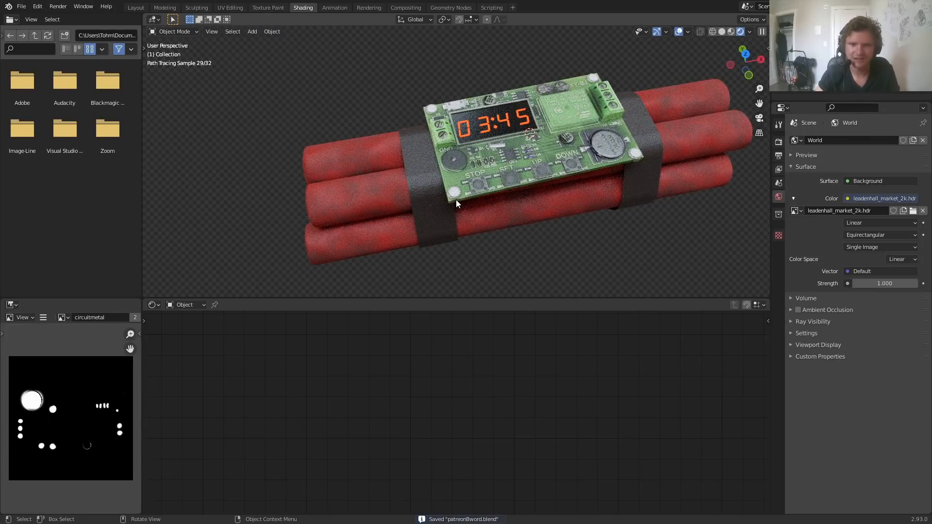
- View the prop from the top in Material Preview shading, saving the file again along the way
click(744, 54)
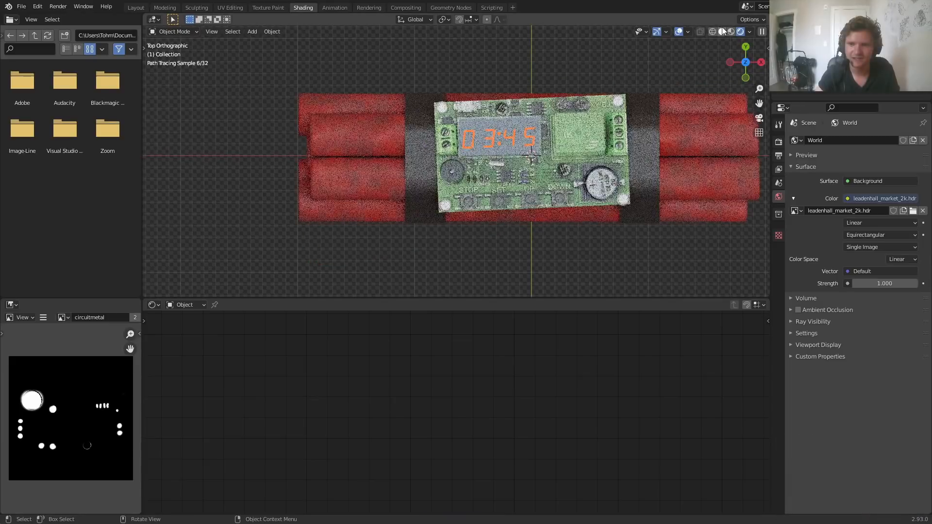
click(721, 31)
shift+middle_drag(496, 149, 484, 171)
key(ctrl+s)
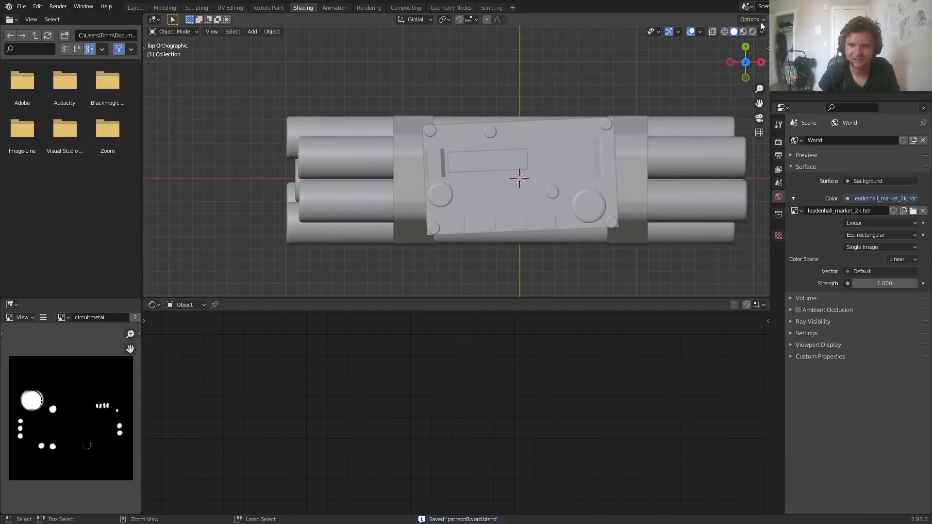
click(746, 33)
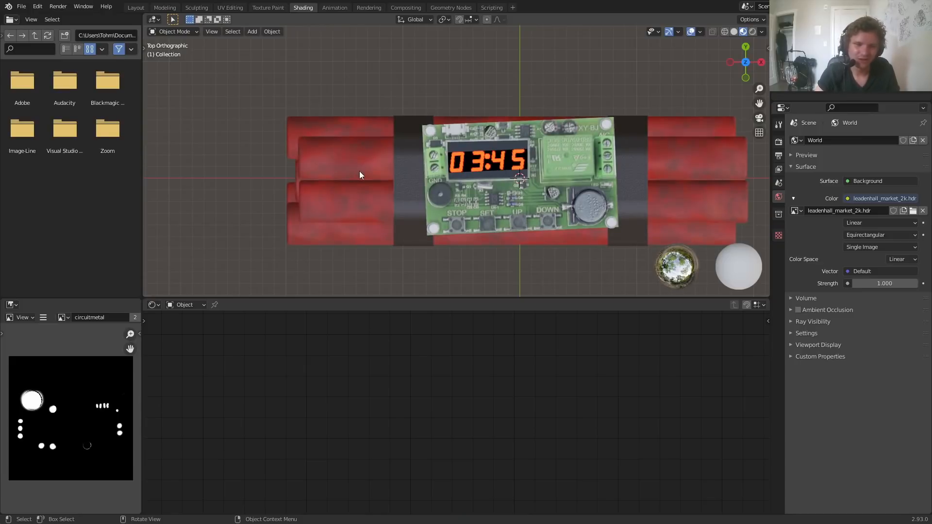
- Add a Bezier curve and move its points in Edit Mode beside the circuit board
key(shift+a)
mouse_move(395, 109)
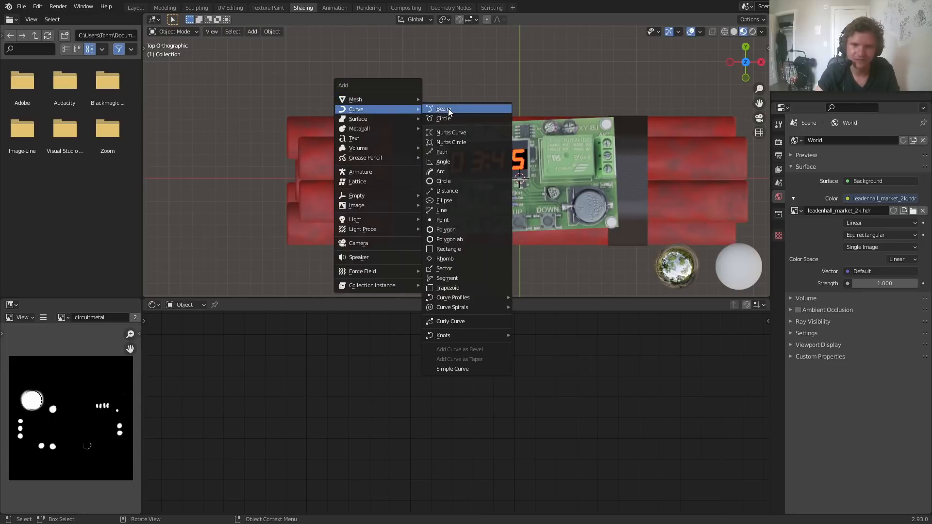
click(448, 109)
shift+middle_drag(496, 130, 488, 188)
key(Tab)
key(g)
click(359, 151)
- Add a Bezier curve and move and rotate its end point onto the white connector at the board's edge
click(442, 160)
scroll(445, 159, up, 4)
key(g)
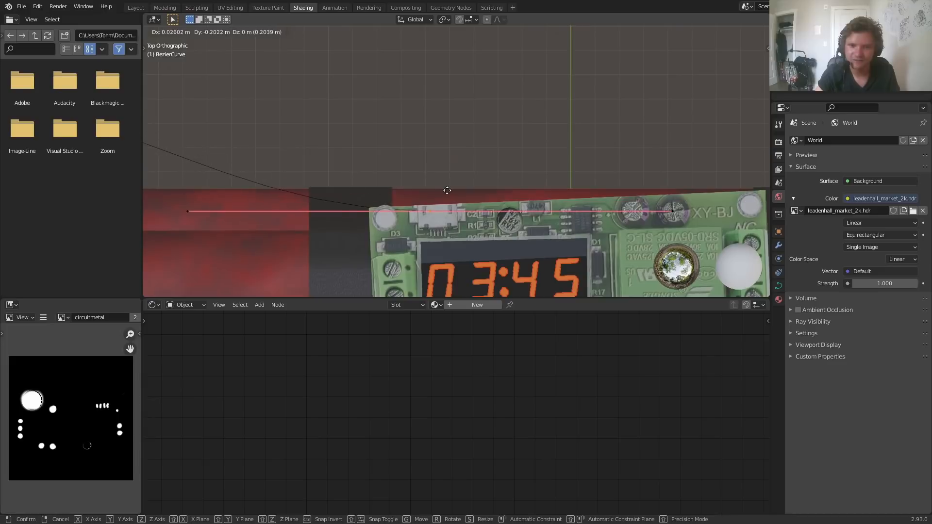
click(447, 192)
key(r)
click(418, 217)
key(g)
click(424, 220)
key(r)
click(461, 184)
key(g)
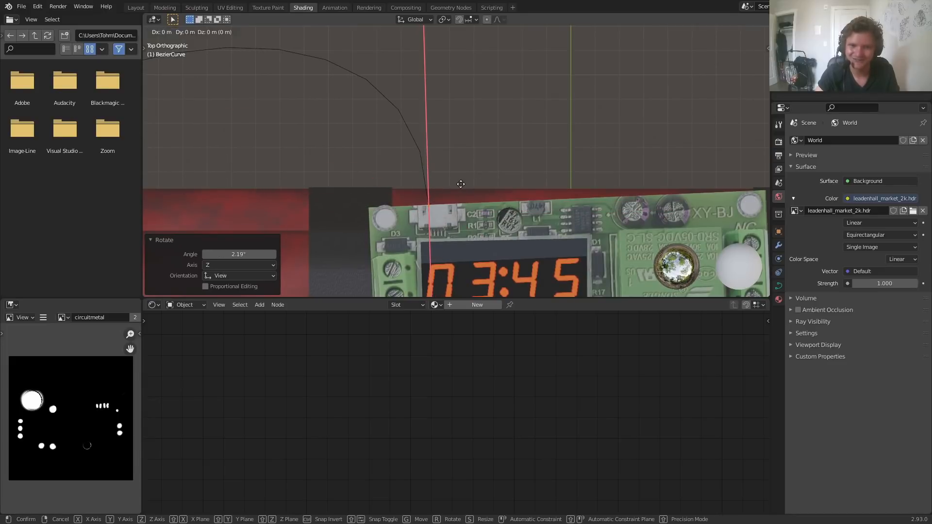
click(464, 194)
- Move the curve's other end point to the cylinder ends, rotate its handles roughly horizontal and scale them by 1.697
scroll(464, 193, down, 6)
click(283, 165)
shift+middle_drag(307, 186, 445, 137)
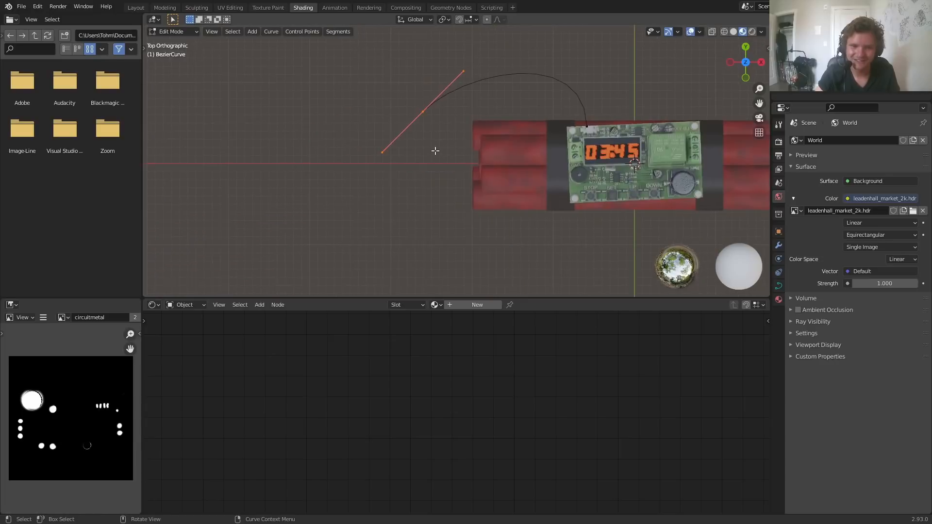
scroll(445, 136, up, 3)
key(g)
click(546, 231)
key(r)
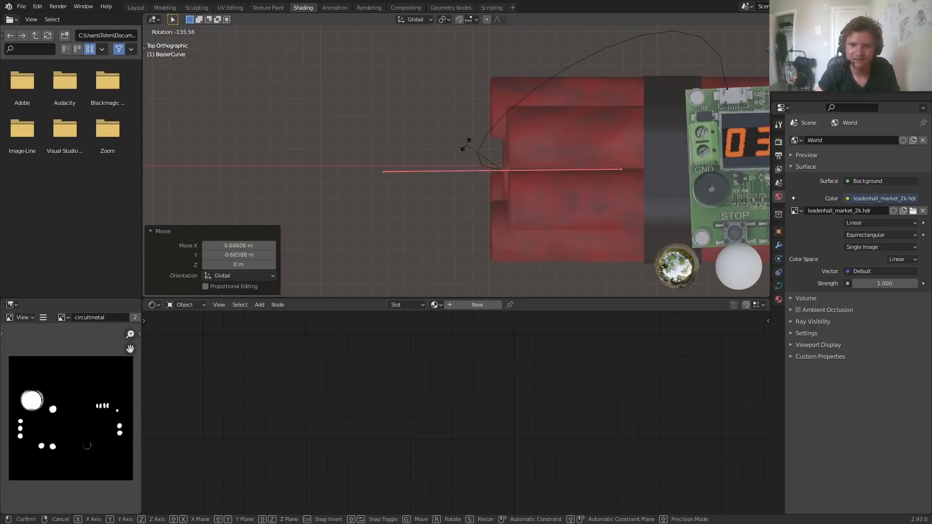
click(463, 148)
key(s)
click(642, 146)
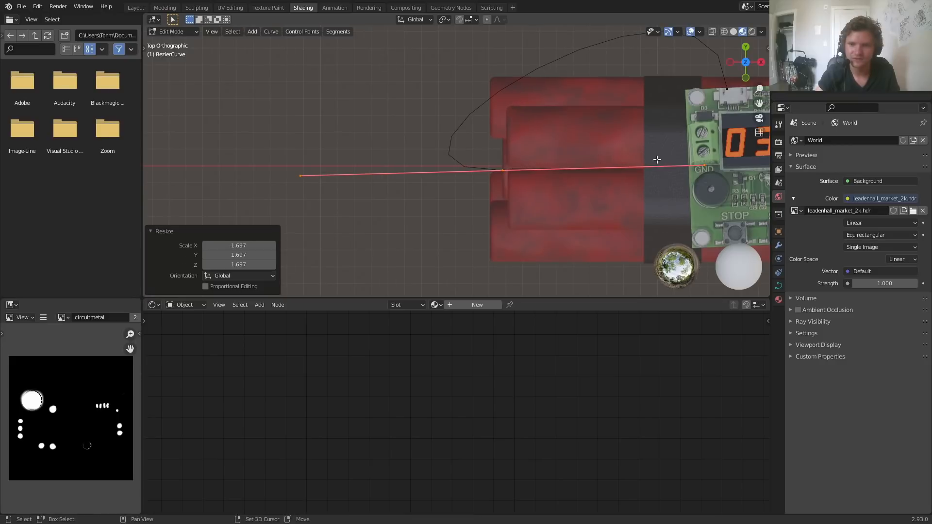
shift+middle_drag(666, 155, 605, 184)
- Subdivide the whole curve and move the new middle point away from the cylinders
click(780, 285)
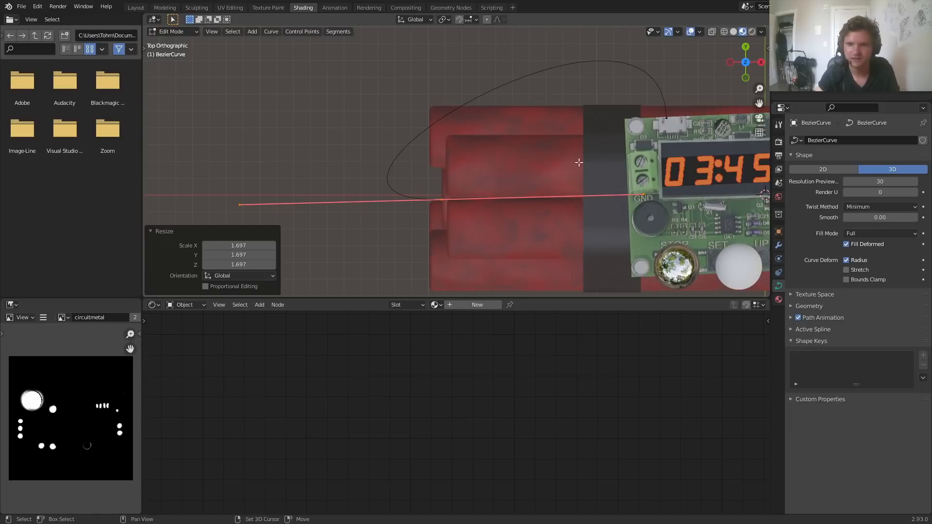
shift+middle_drag(686, 131, 649, 159)
key(a)
right_click(547, 130)
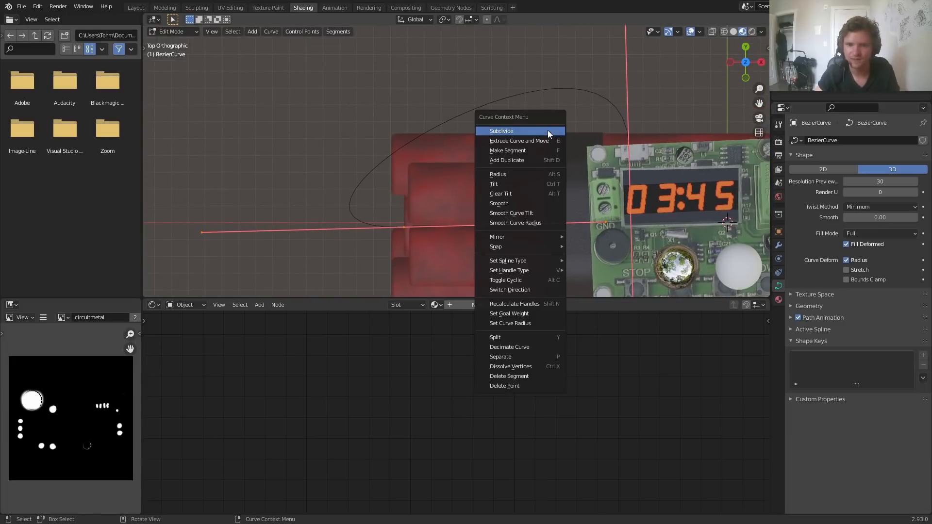
click(547, 130)
drag(407, 149, 496, 94)
key(g)
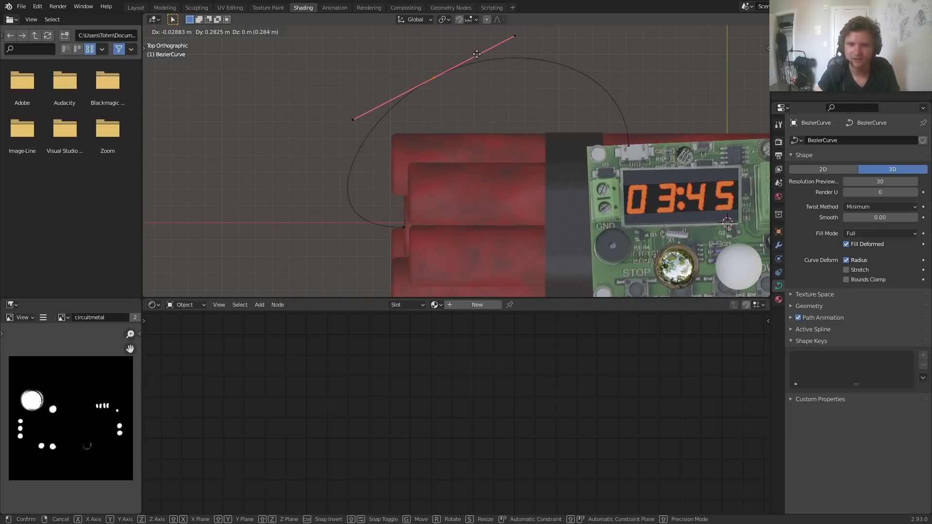
click(477, 54)
- Subdivide the whole curve again and move the control point nearest the connector down toward the cylinders
key(a)
right_click(518, 86)
click(518, 86)
drag(532, 121, 589, 35)
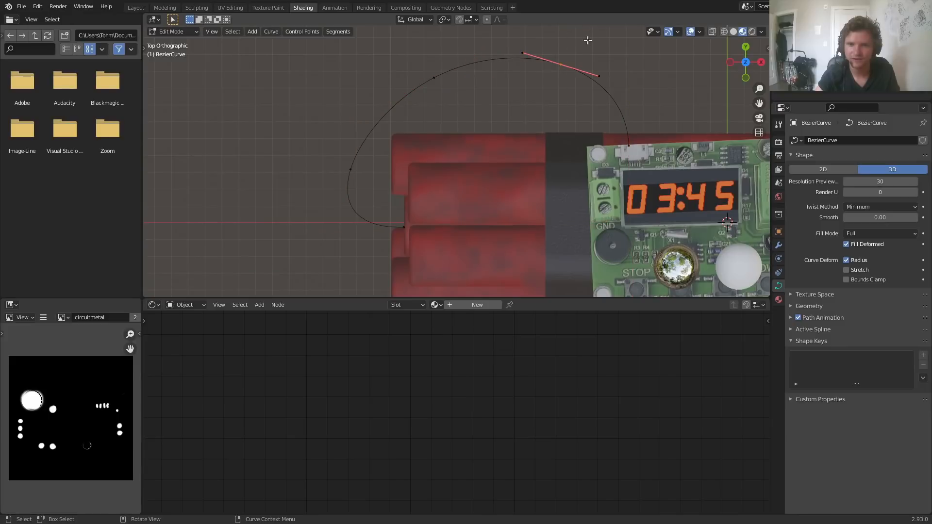
key(g)
click(539, 144)
- Reshape the curve's outer bend by shifting its upper point outward and rotating and moving the point beside the cylinder ends
drag(418, 109, 473, 60)
key(g)
click(467, 58)
click(349, 171)
key(r)
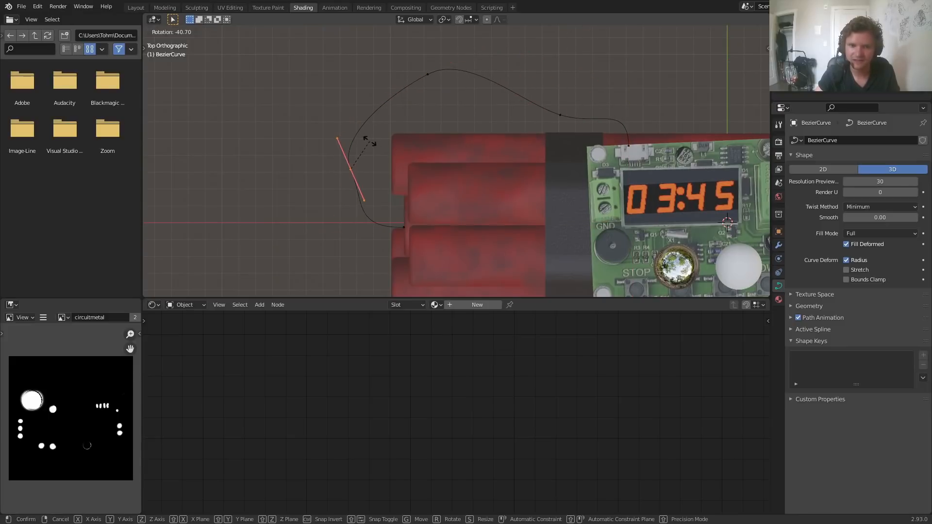
click(359, 142)
key(g)
click(365, 145)
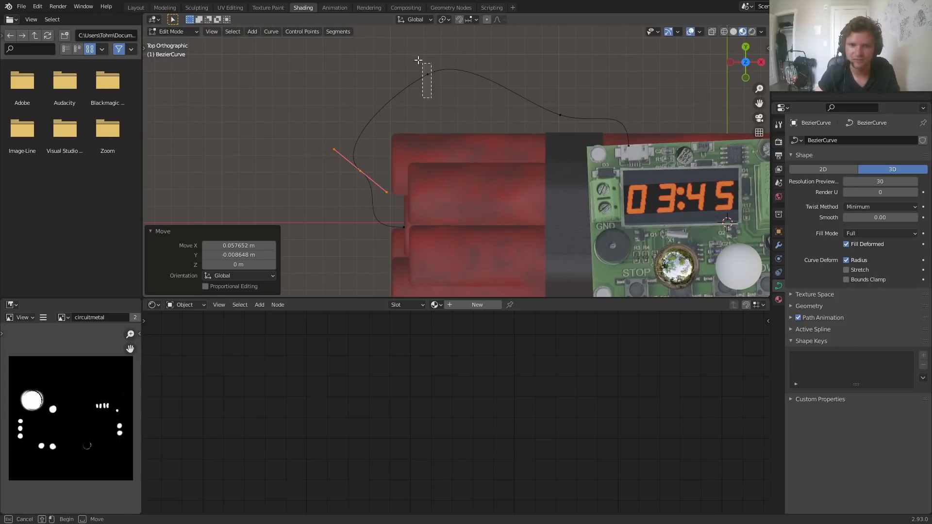
drag(426, 66, 418, 62)
key(g)
click(383, 49)
- Lower the curve's far end point along Z to the centre cylinder and lower the neighbouring control point along Z
middle_drag(384, 49, 382, 120)
key(g)
key(z)
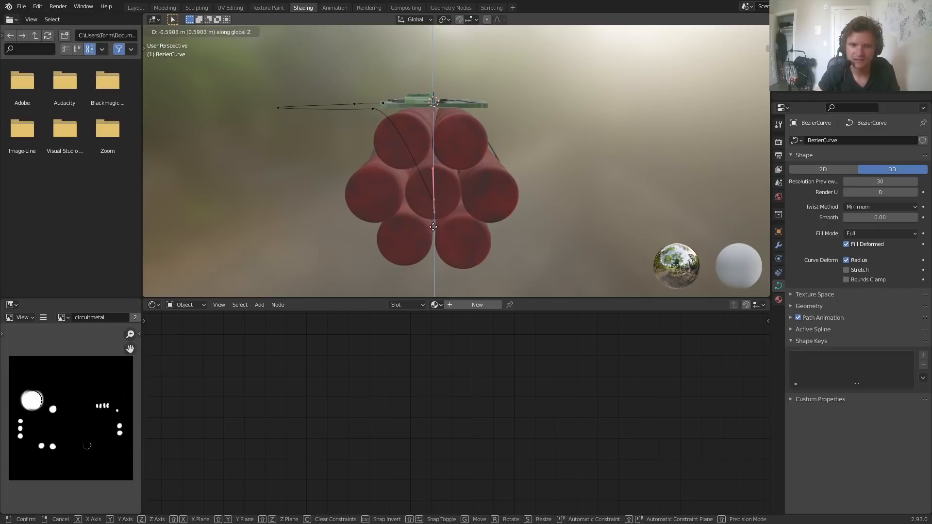
click(433, 221)
drag(383, 99, 383, 100)
key(g)
key(z)
click(324, 113)
- Raise the control point near the board about 0.2 m and the outermost point about 0.059 m along Z
key(z)
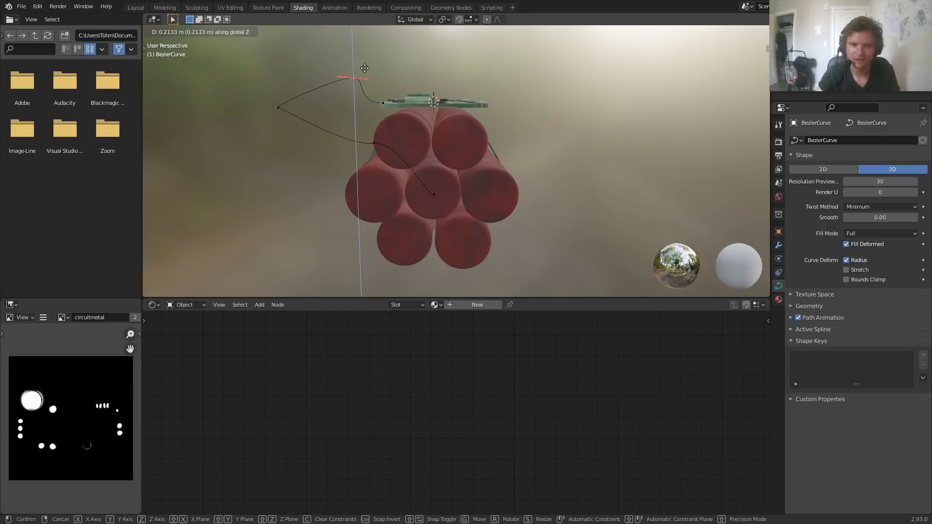
click(365, 71)
middle_drag(274, 116, 262, 130)
click(273, 112)
key(g)
key(z)
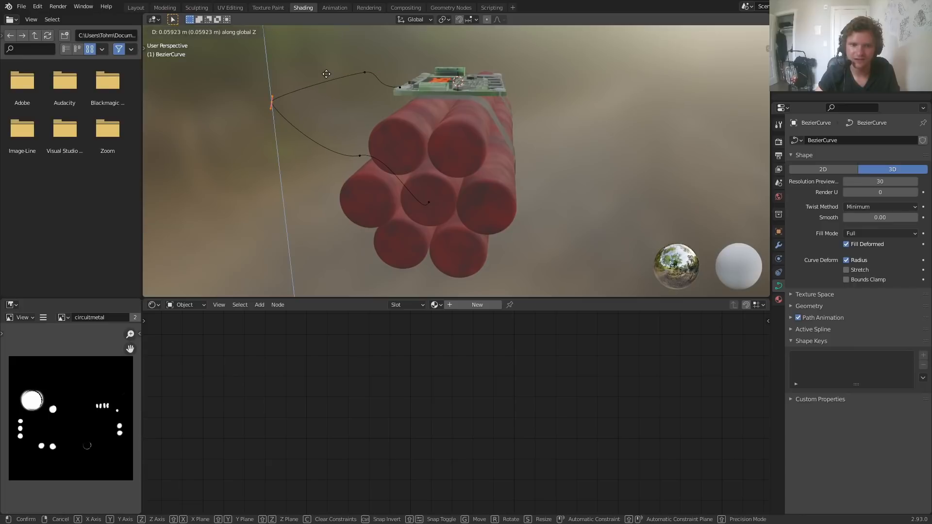
click(322, 73)
- Give the curve a round bevel with a depth of 0.014 m to form a cable
middle_drag(366, 96, 274, 163)
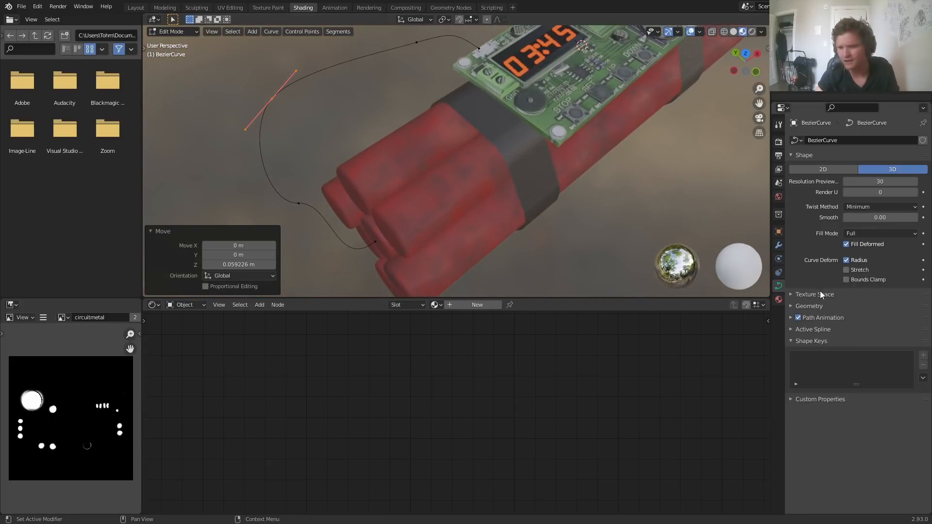
click(821, 305)
click(861, 392)
click(814, 392)
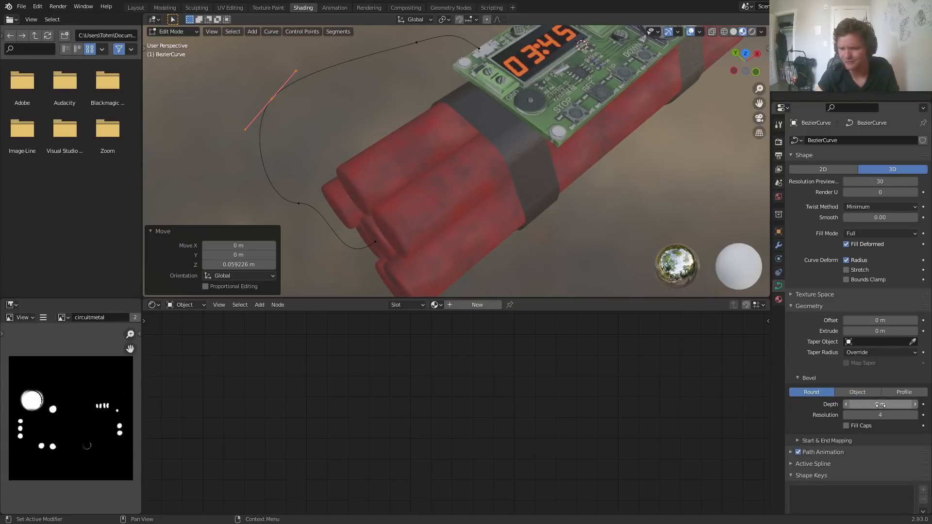
drag(880, 404, 894, 404)
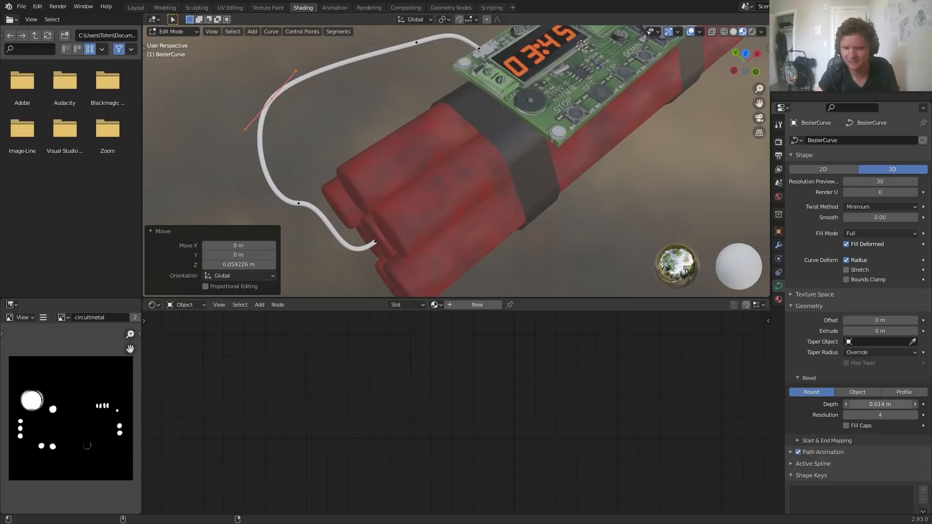
- Lower the cable's end point at the board connector by about 0.006 m along Z
shift+middle_drag(593, 135, 590, 165)
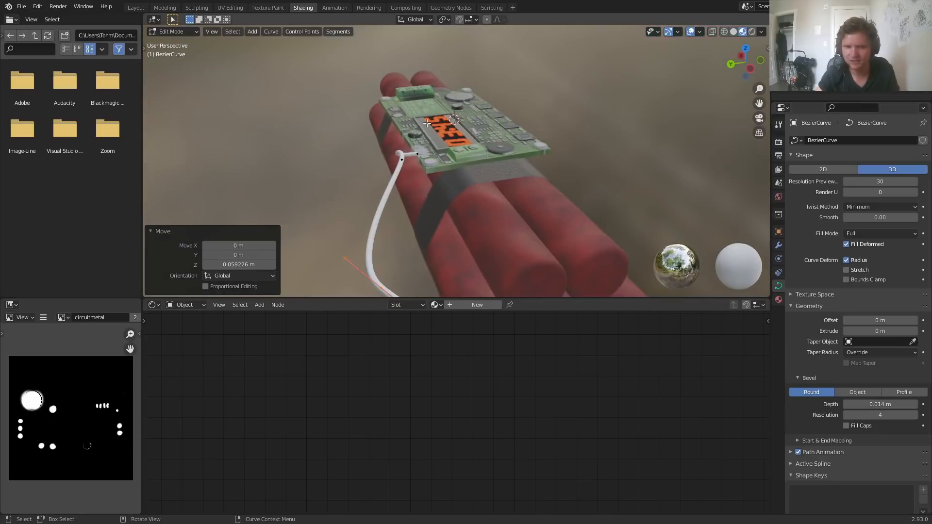
middle_drag(356, 133, 385, 127)
scroll(385, 127, up, 4)
drag(362, 131, 364, 130)
middle_drag(364, 130, 349, 156)
key(g)
key(z)
click(388, 124)
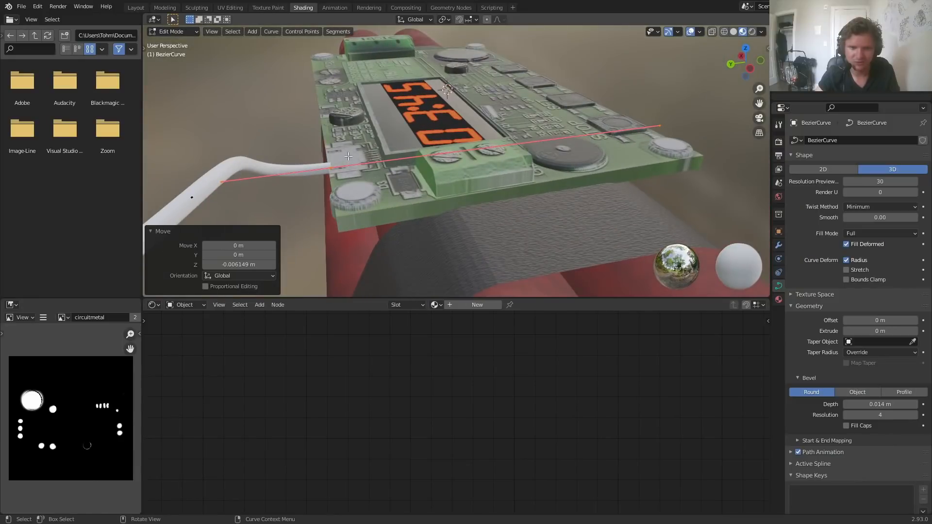
- Cut the outline of the white connector into the circuit board mesh with the Knife tool
key(Tab)
click(349, 156)
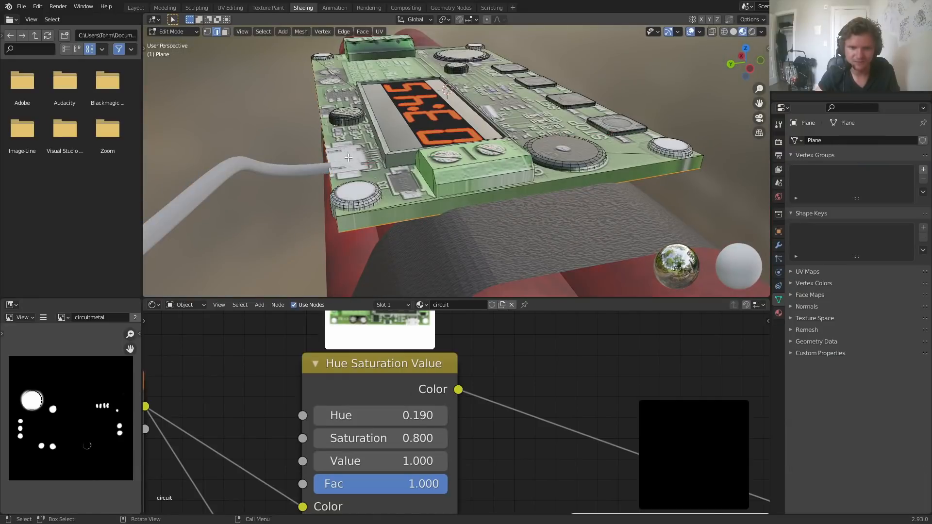
key(Tab)
scroll(348, 157, up, 2)
key(k)
middle_drag(348, 157, 416, 215)
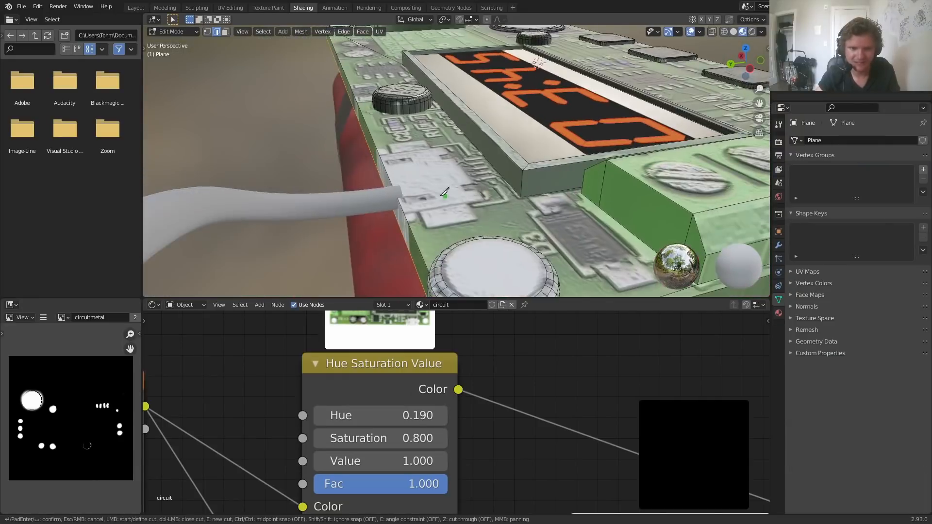
scroll(415, 215, up, 3)
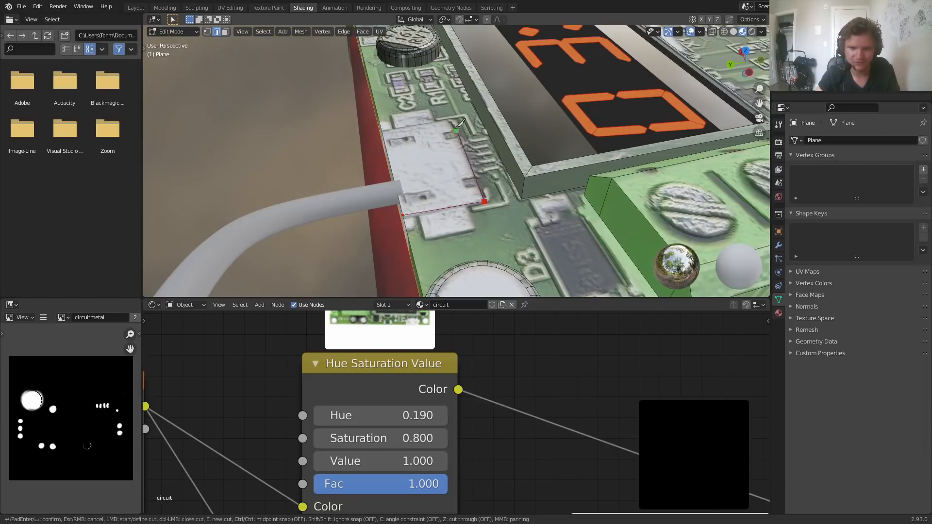
click(384, 132)
key(Return)
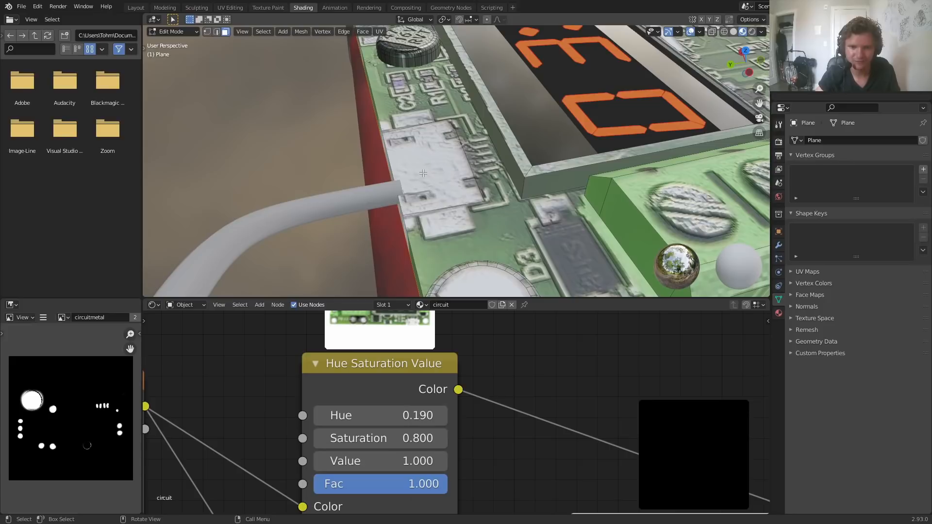
- Raise the cut connector face above the board and check how the cable meets it
click(425, 162)
key(ctrl+b)
click(563, 149)
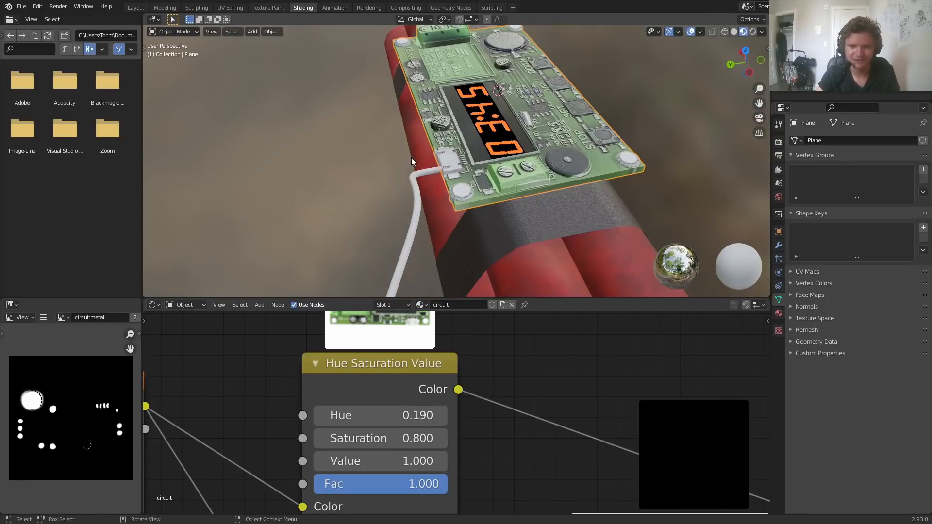
scroll(431, 180, up, 5)
middle_drag(394, 177, 292, 162)
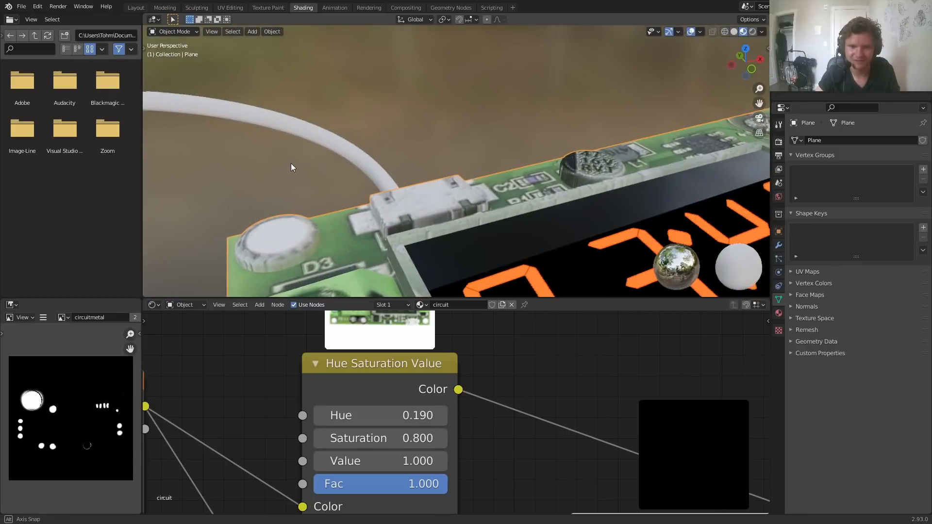
scroll(308, 152, down, 7)
scroll(311, 155, down, 5)
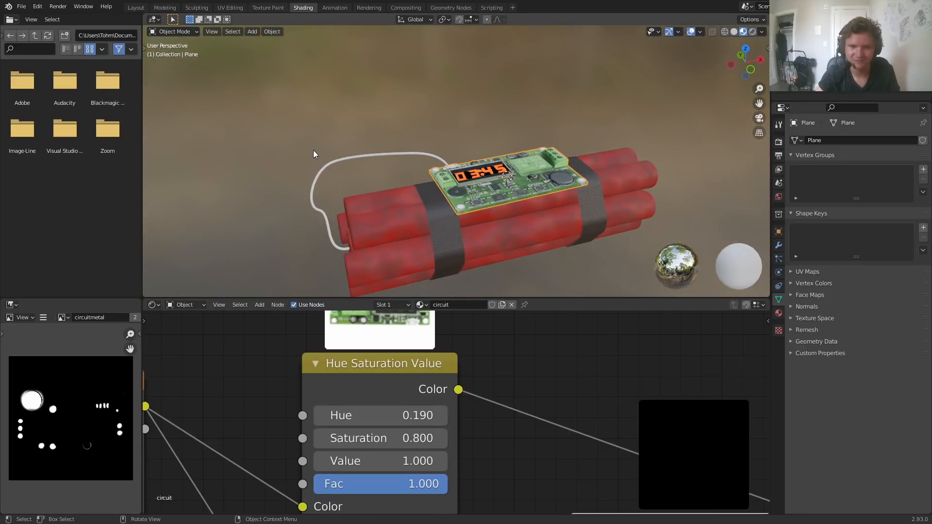
- Create a new material for the cable curve and name it cable
click(432, 156)
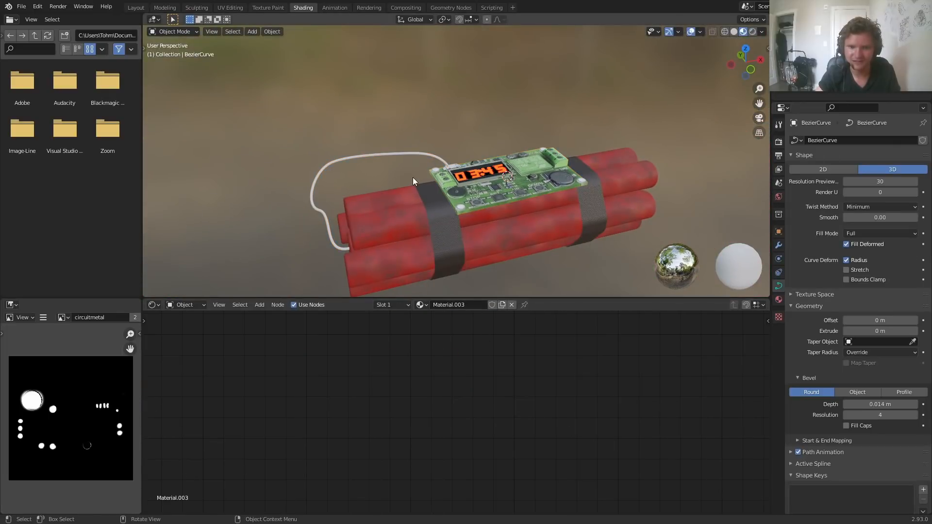
click(407, 156)
double_click(470, 304)
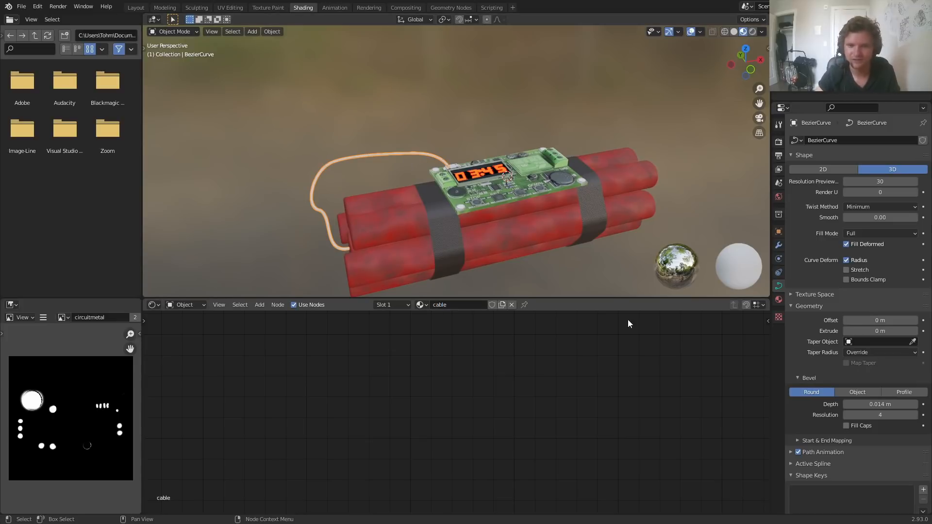
key(Home)
- Set the cable material's base color to black and its roughness to 0.673
scroll(402, 372, up, 4)
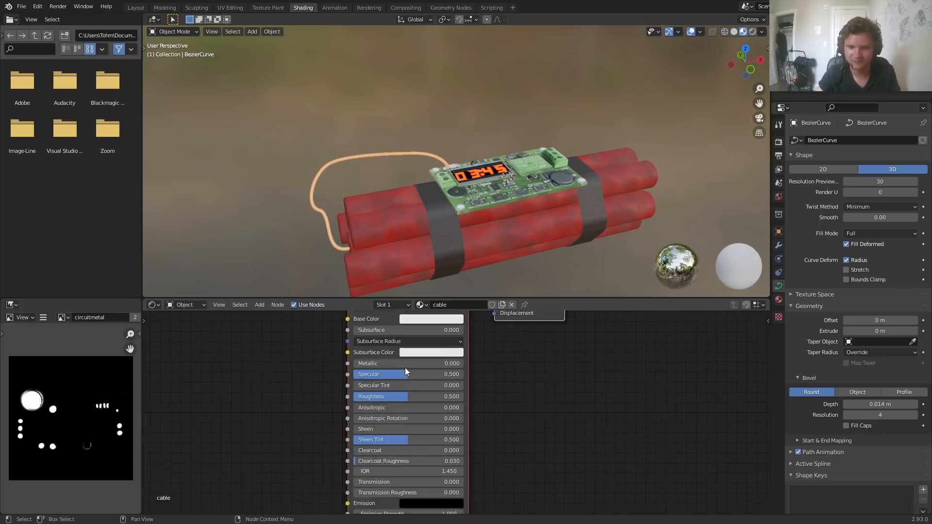
click(420, 312)
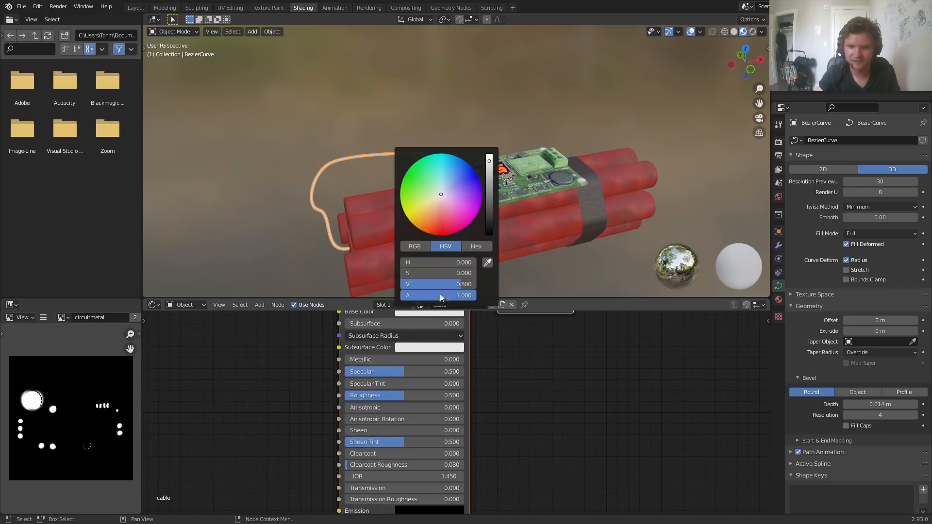
click(491, 232)
key(alt+a)
- Preview the prop with its black cable in Rendered shading and turn to the top view
click(752, 31)
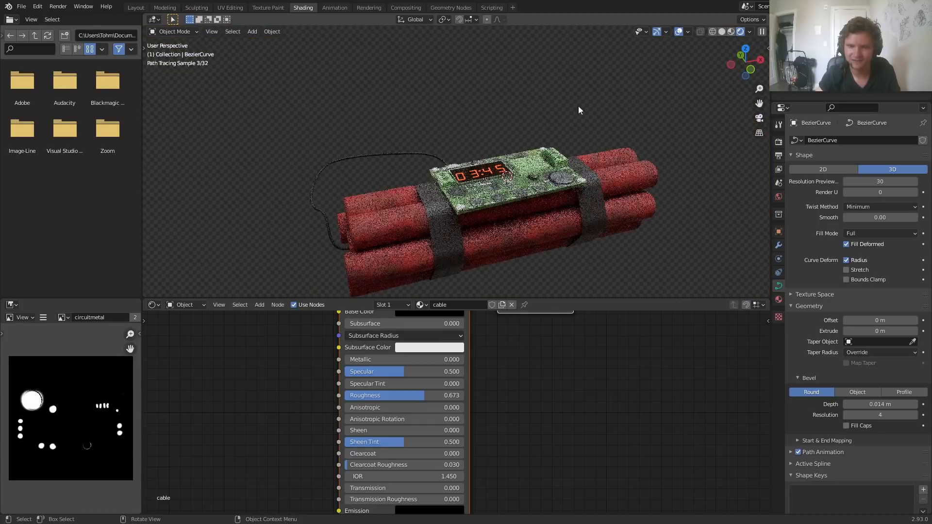
click(430, 149)
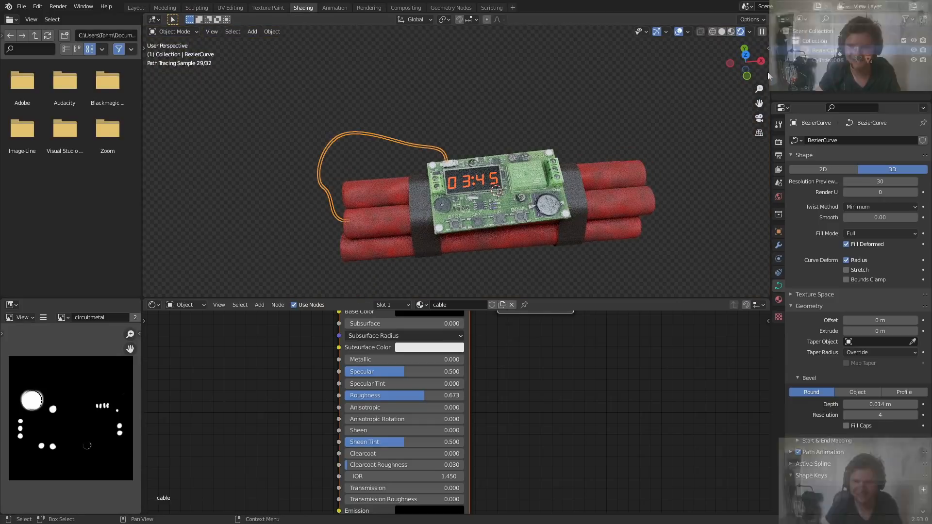
click(746, 55)
- In Material Preview shading, add a second Bezier curve inside the cable object in Edit Mode and reposition it over the board
click(731, 32)
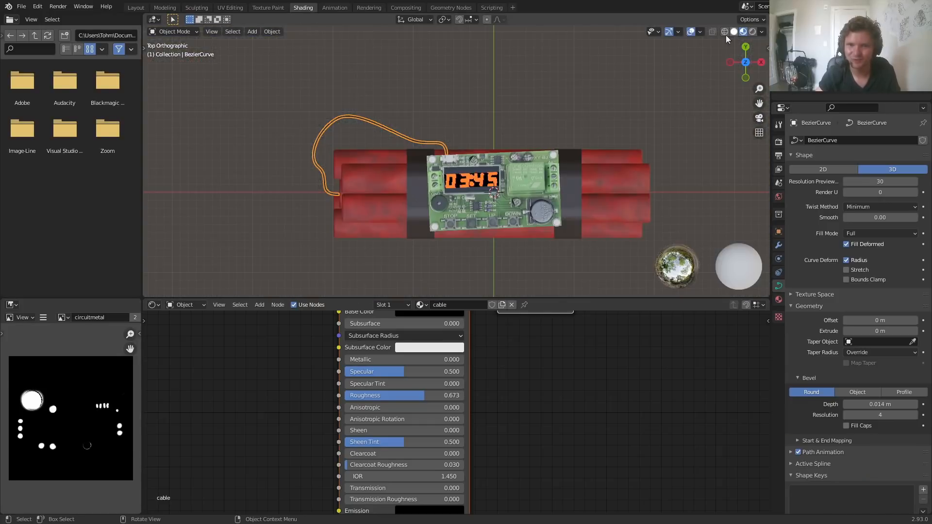
scroll(471, 137, up, 3)
key(Tab)
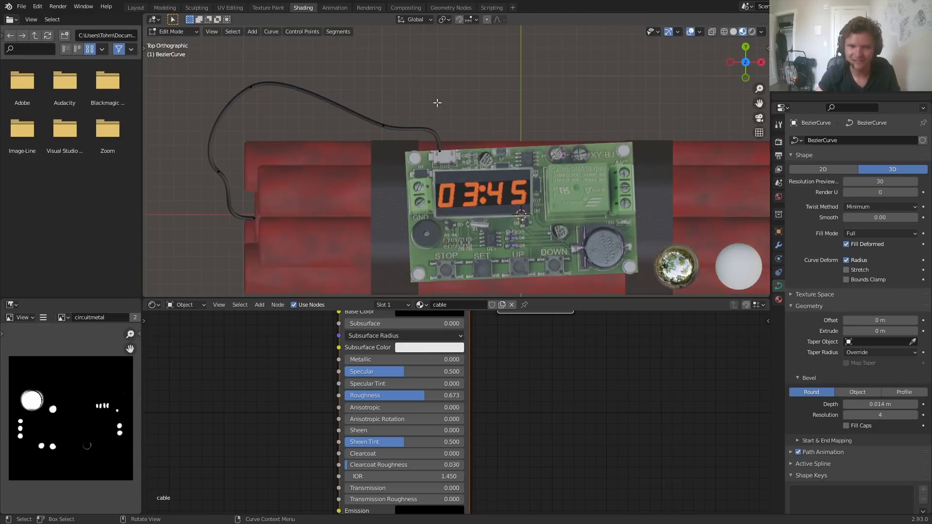
scroll(452, 105, up, 2)
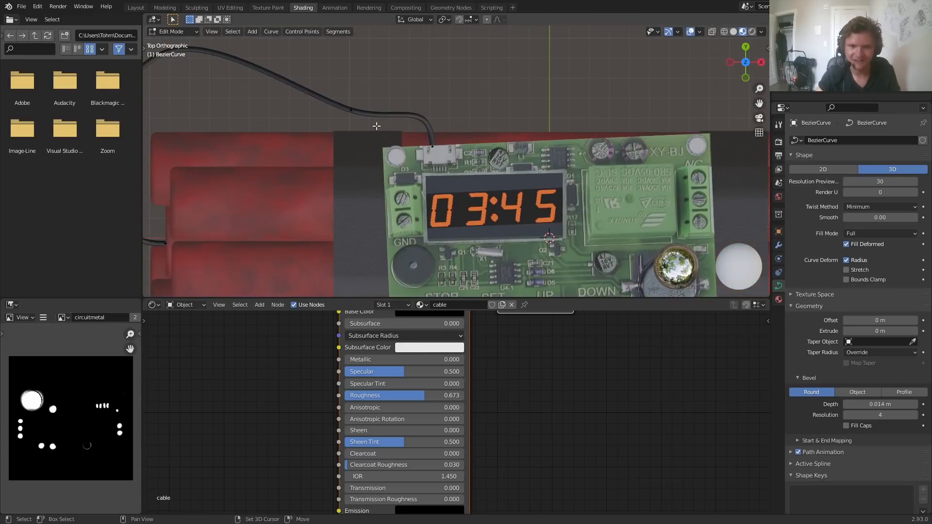
key(shift+a)
click(377, 126)
key(g)
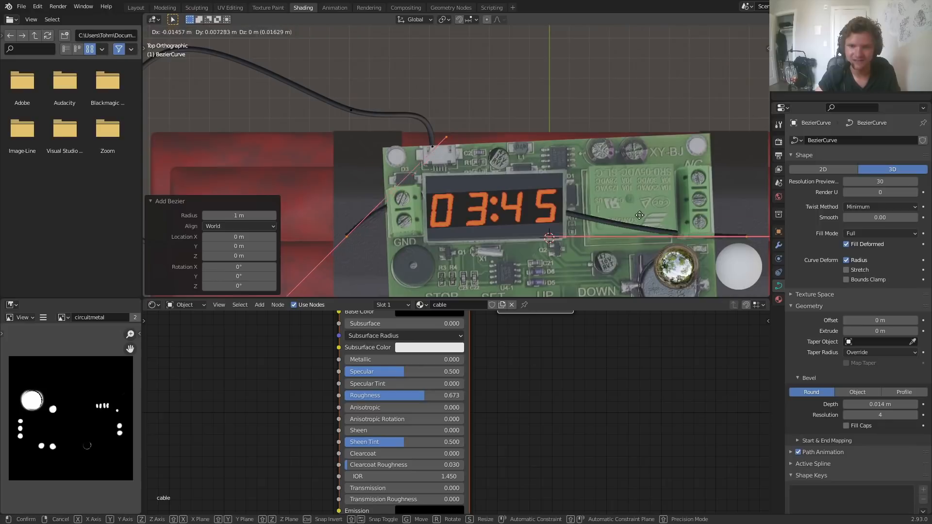
click(414, 130)
- Move one end point of the new curve onto the board's top connector and rotate it about 88° so the cable exits upward
drag(461, 154, 550, 112)
key(g)
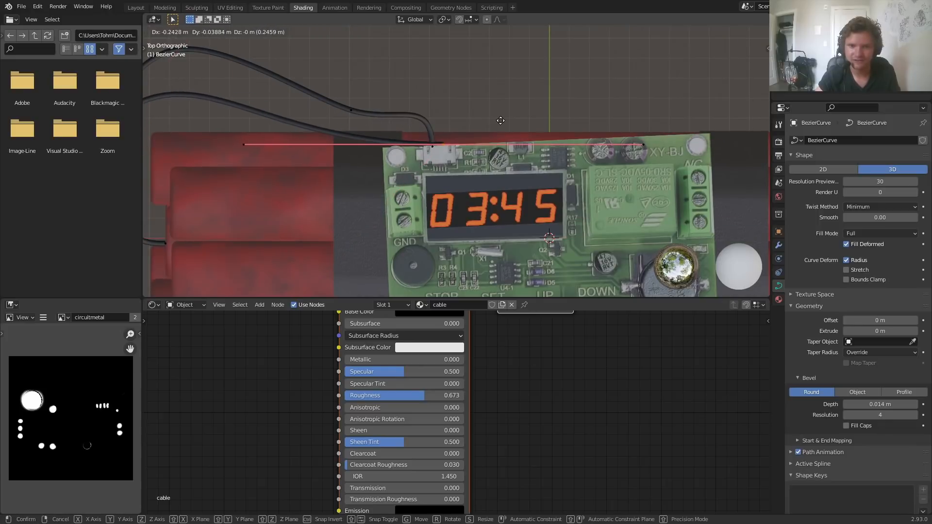
click(500, 120)
key(r)
click(465, 196)
key(g)
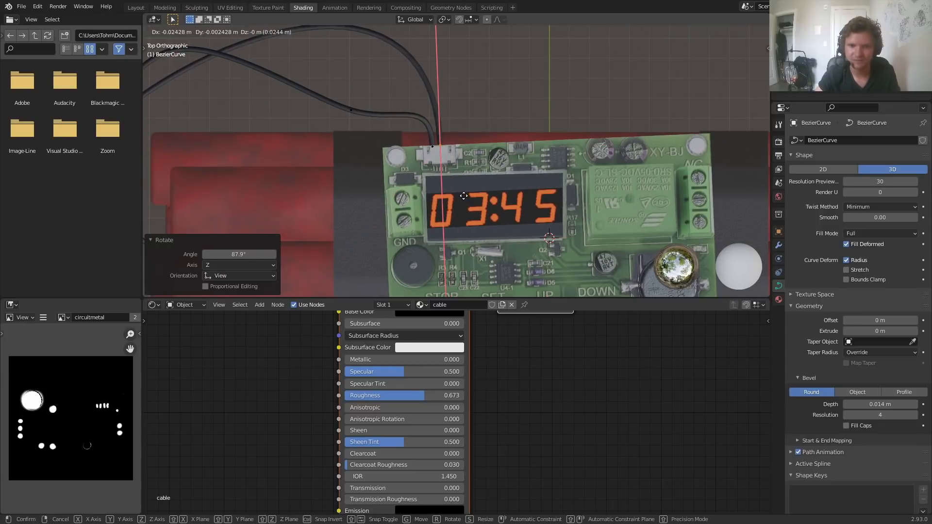
click(463, 195)
- Move the new curve's other end point beside the first cable's end at the cylinders and rotate it roughly parallel to X
scroll(350, 143, down, 4)
shift+middle_drag(349, 143, 418, 124)
scroll(418, 124, up, 1)
drag(282, 150, 389, 101)
scroll(329, 153, up, 4)
key(g)
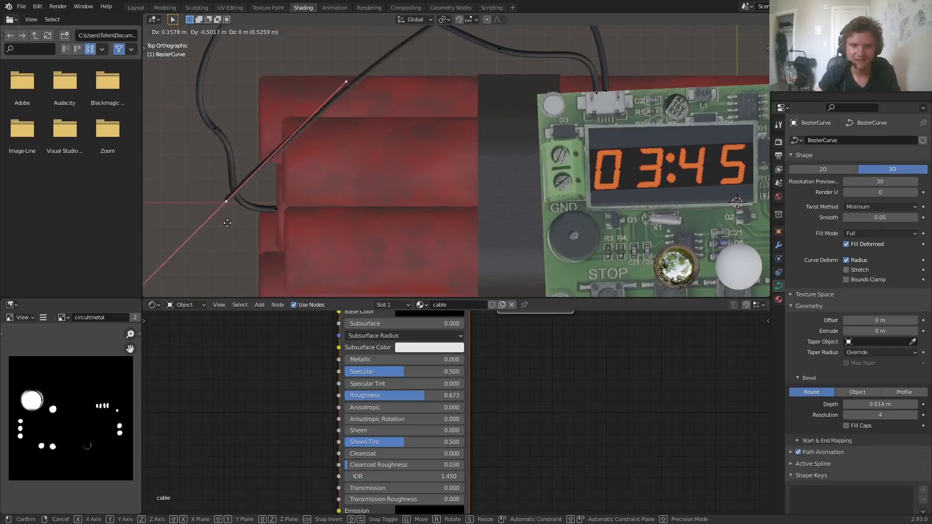
click(406, 186)
key(r)
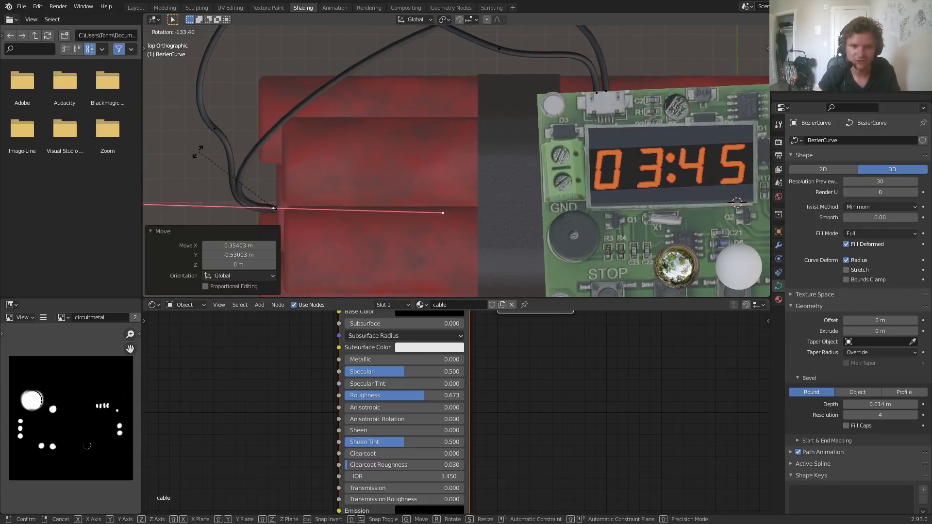
click(445, 204)
key(g)
click(197, 156)
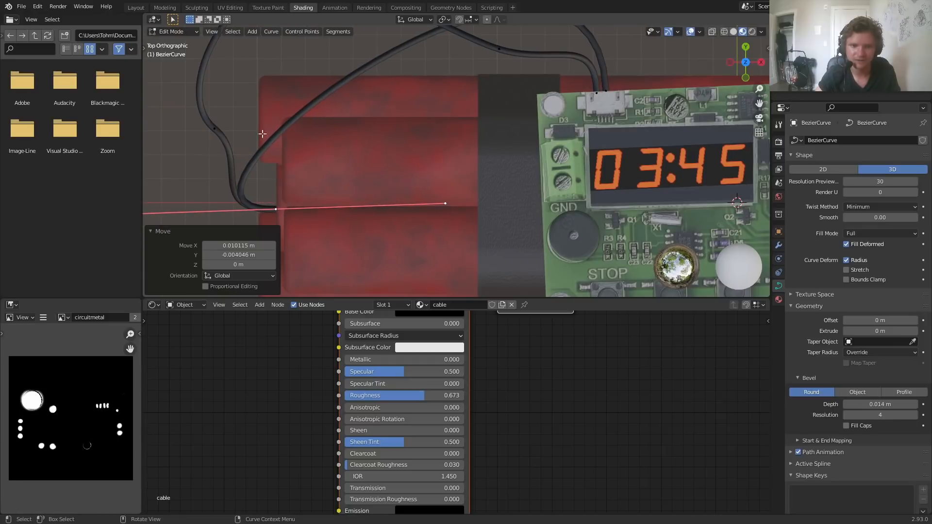
- Subdivide the second cable curve and reposition its new intermediate points so it roughly follows the first cable's path
scroll(410, 103, down, 3)
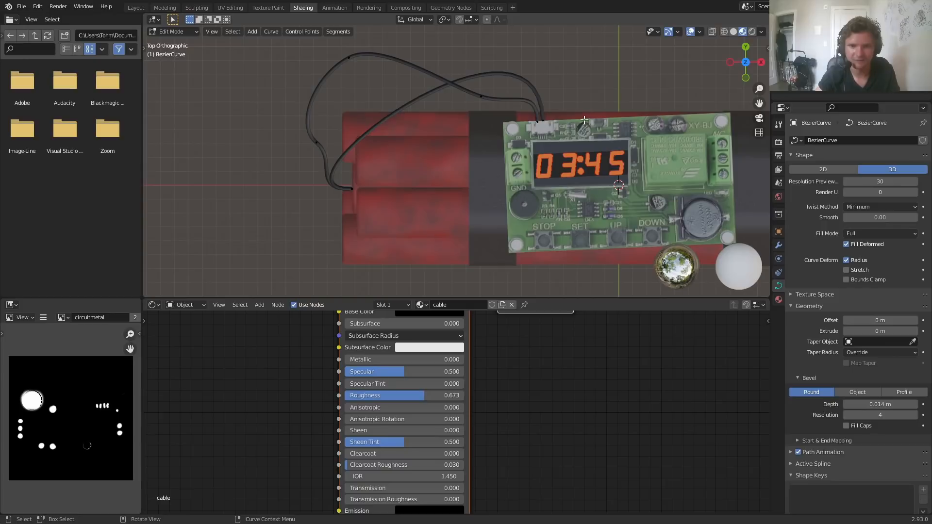
right_click(532, 106)
click(532, 106)
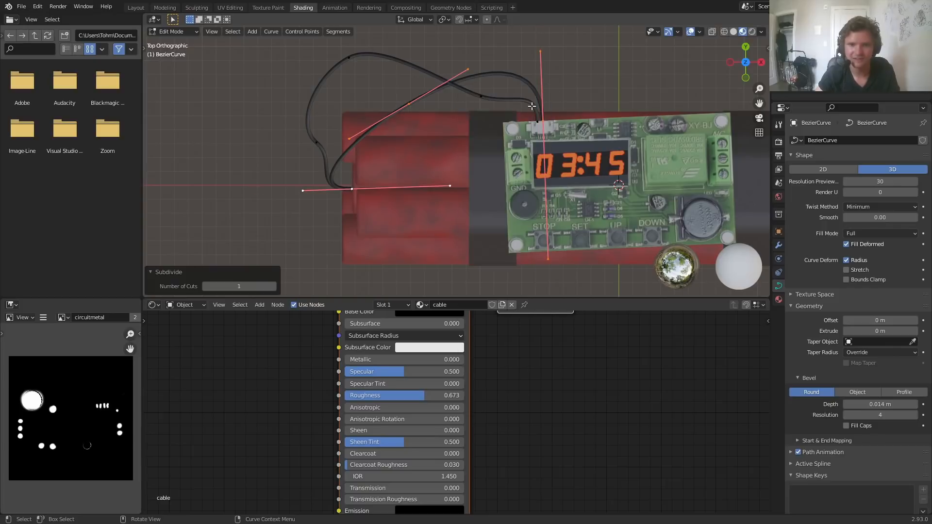
click(497, 73)
key(g)
click(491, 78)
click(408, 107)
key(g)
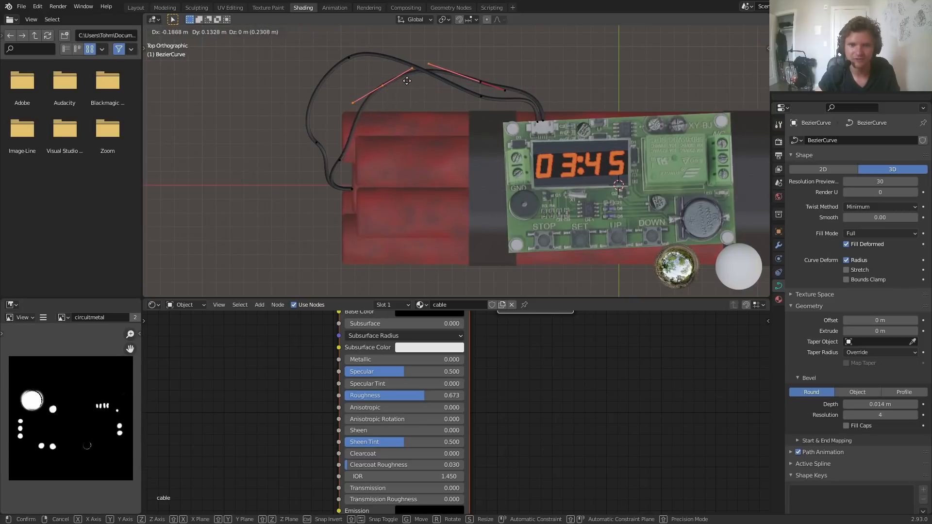
click(403, 79)
click(488, 76)
key(g)
click(490, 78)
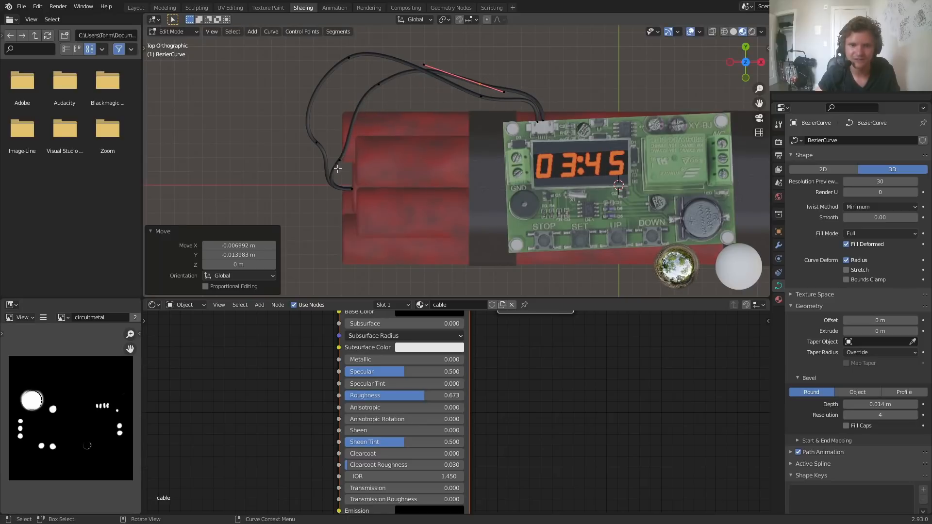
- Move the second cable's point nearest the cylinders outward, rotate it to smooth the bend, and scale its handles by 1.45
click(342, 158)
key(g)
click(297, 159)
key(r)
click(291, 106)
key(s)
click(356, 88)
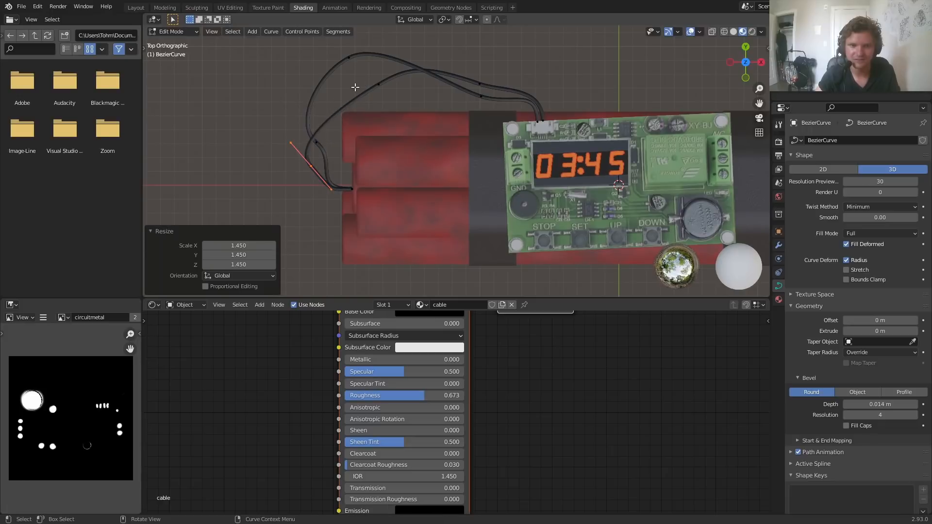
- Reposition the second cable's upper middle point and rotate its handles about 42°
click(389, 86)
key(g)
click(413, 64)
key(r)
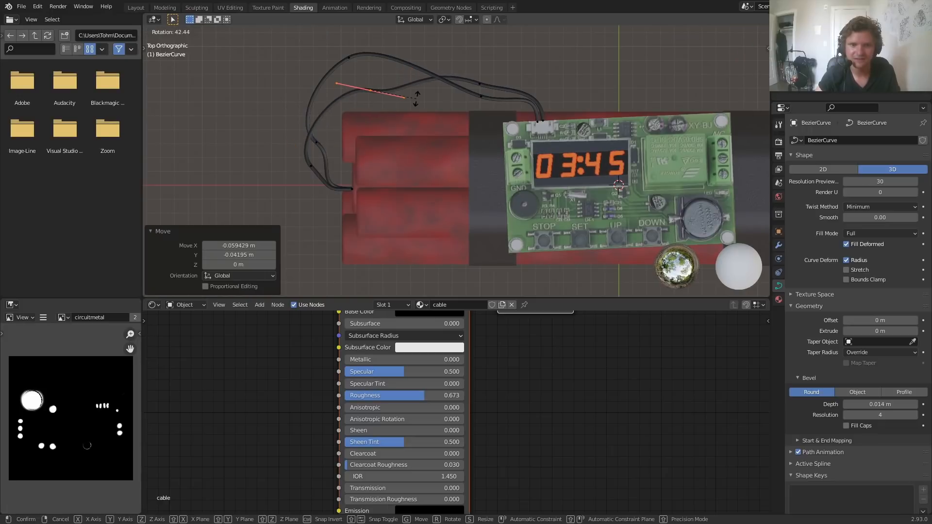
click(417, 99)
- Lower the cables' end points at the cylinders by about 0.55 m along Z, onto the middle cylinder's end face
middle_drag(447, 130, 475, 78)
drag(412, 134, 468, 82)
scroll(427, 129, up, 3)
key(g)
key(z)
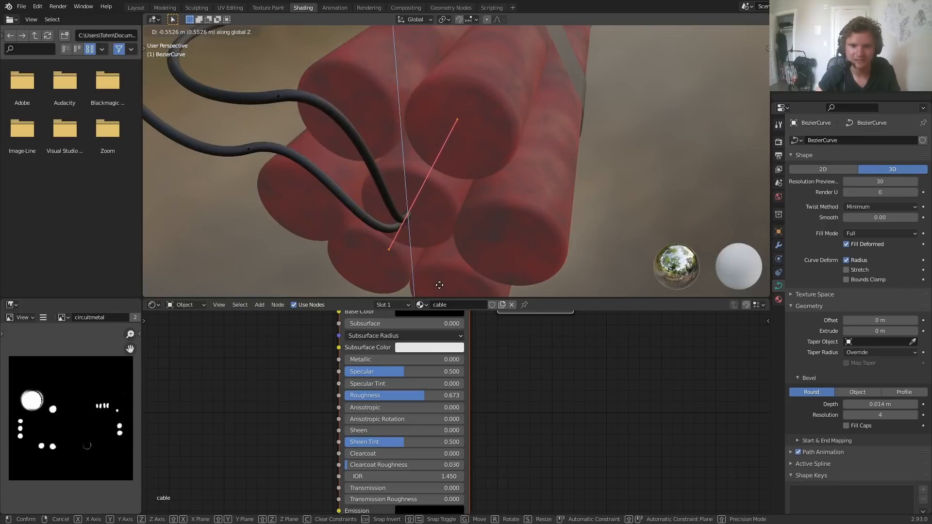
click(439, 285)
- Leave Edit Mode and examine both cables and the prop from several angles in Solid and Rendered shading
scroll(421, 171, down, 2)
middle_drag(422, 171, 481, 228)
scroll(630, 101, up, 3)
middle_drag(481, 228, 437, 156)
scroll(483, 184, down, 3)
scroll(505, 148, down, 3)
key(Tab)
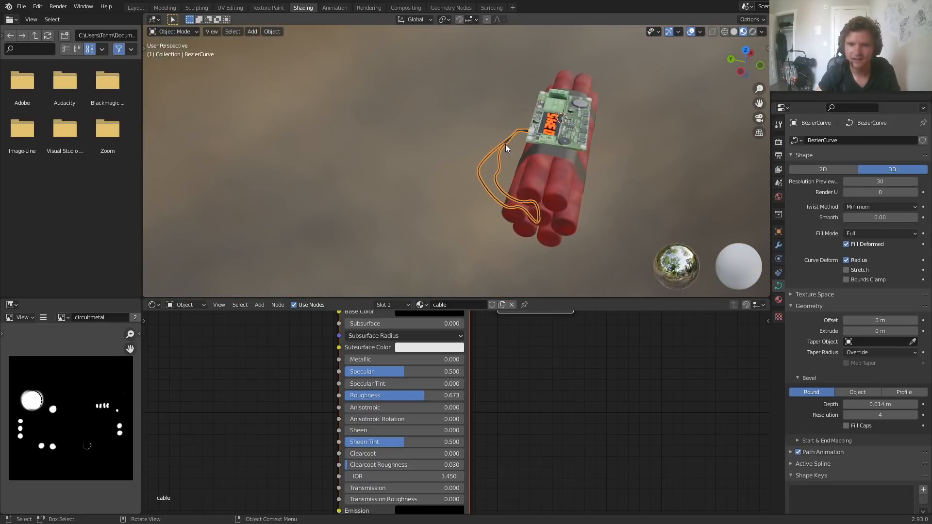
click(735, 32)
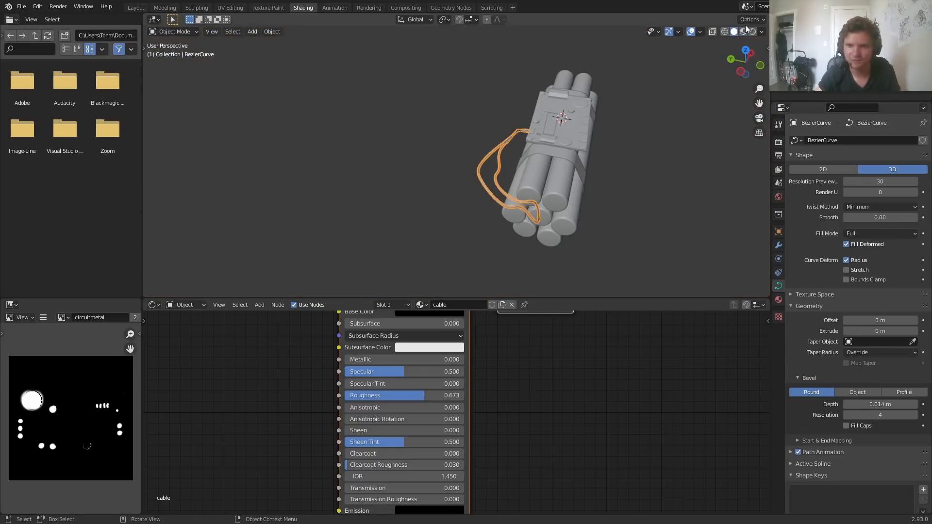
middle_drag(571, 167, 495, 156)
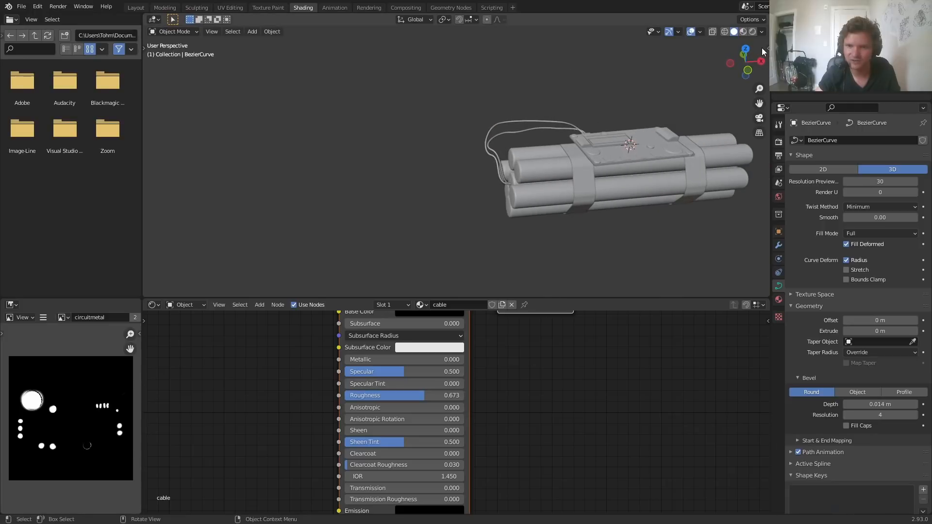
click(753, 32)
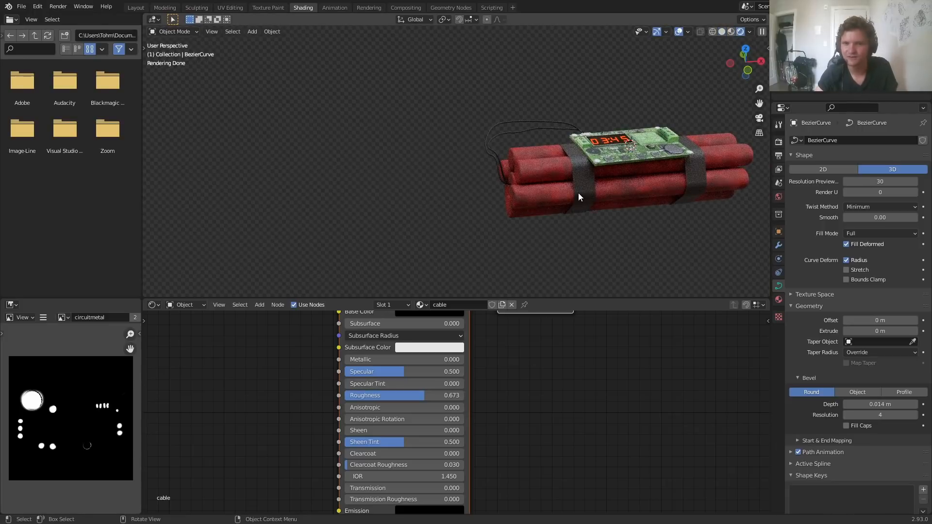
middle_drag(578, 193, 541, 187)
- Try to shorten the red cylinder bundle by scaling the whole object to about 0.81 along X from the top view
click(586, 178)
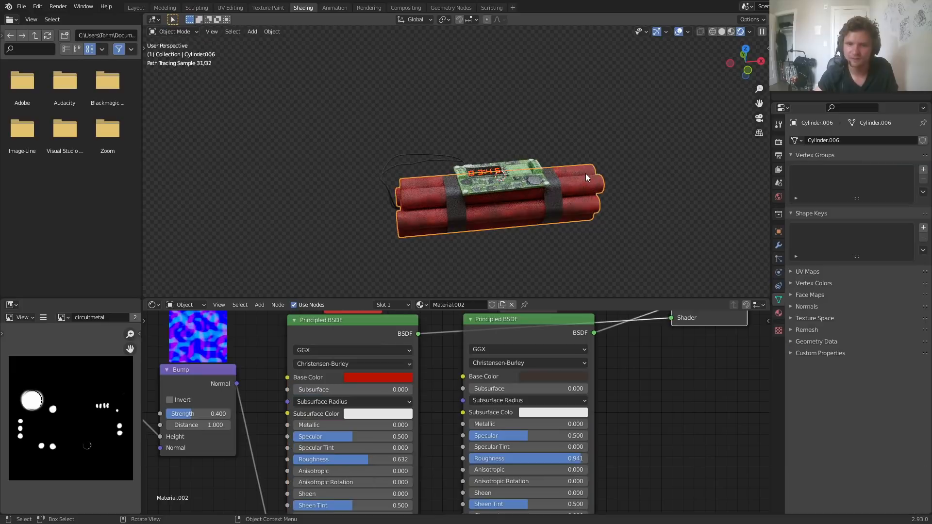
click(746, 49)
key(s)
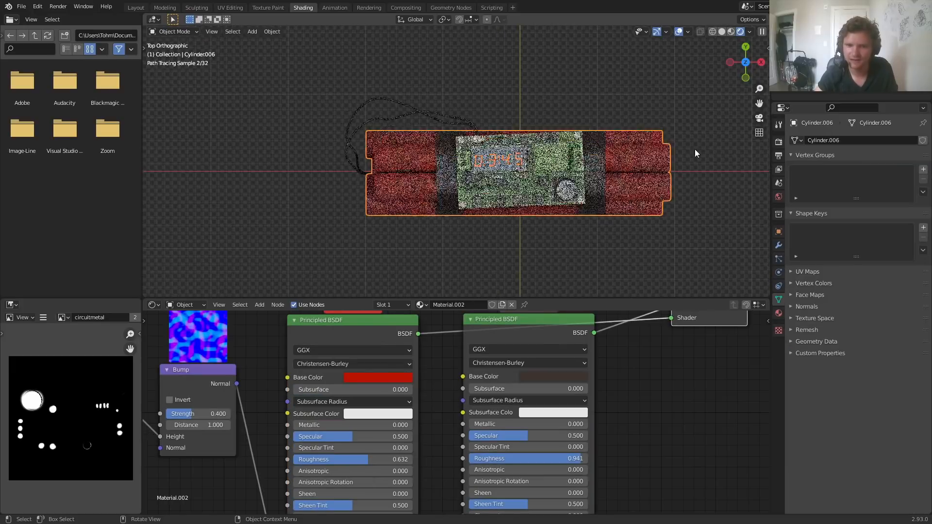
key(x)
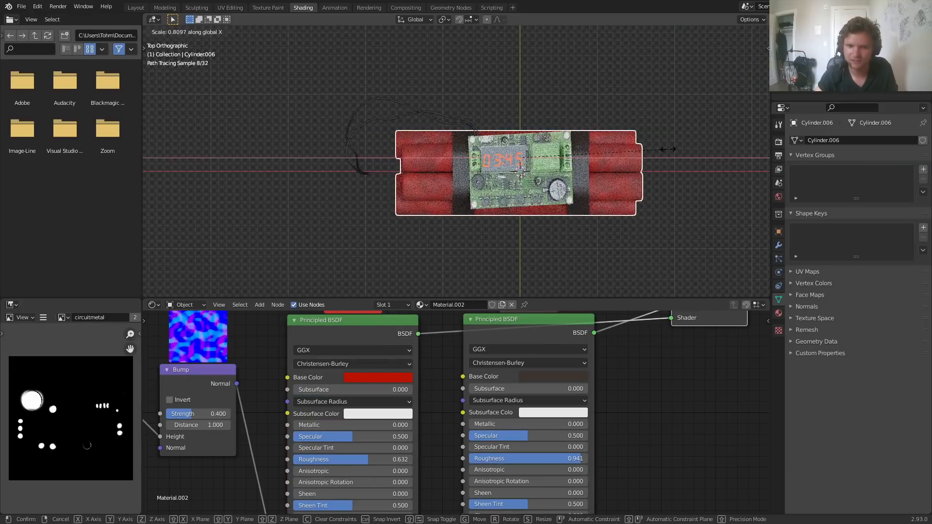
click(668, 149)
scroll(587, 186, up, 2)
scroll(587, 186, up, 2)
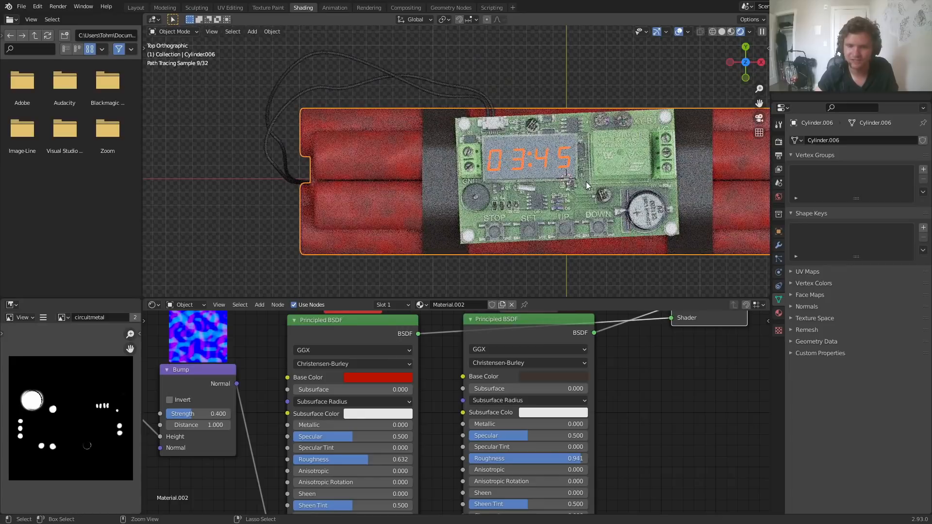
scroll(586, 182, down, 4)
- In Edit Mode, scale the entire cylinder mesh along X by 0.817 and again by 1.060
key(Tab)
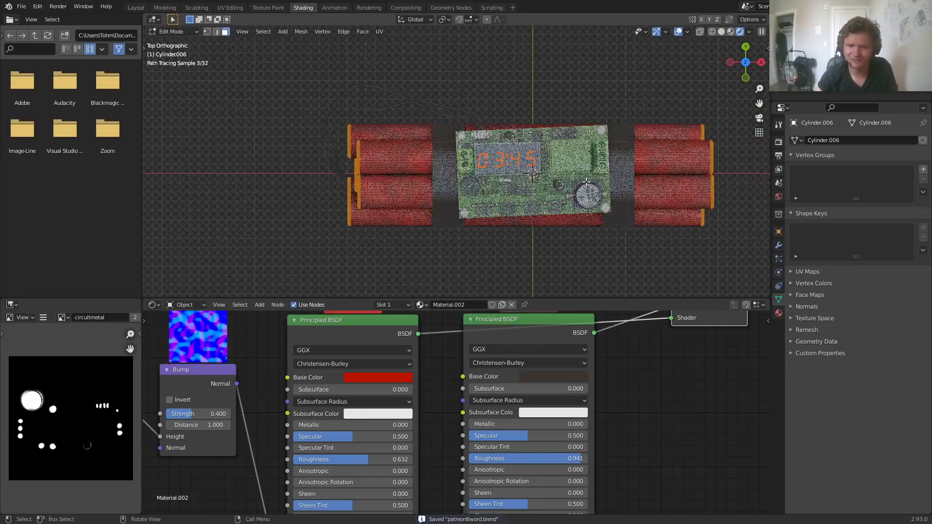
key(s)
key(x)
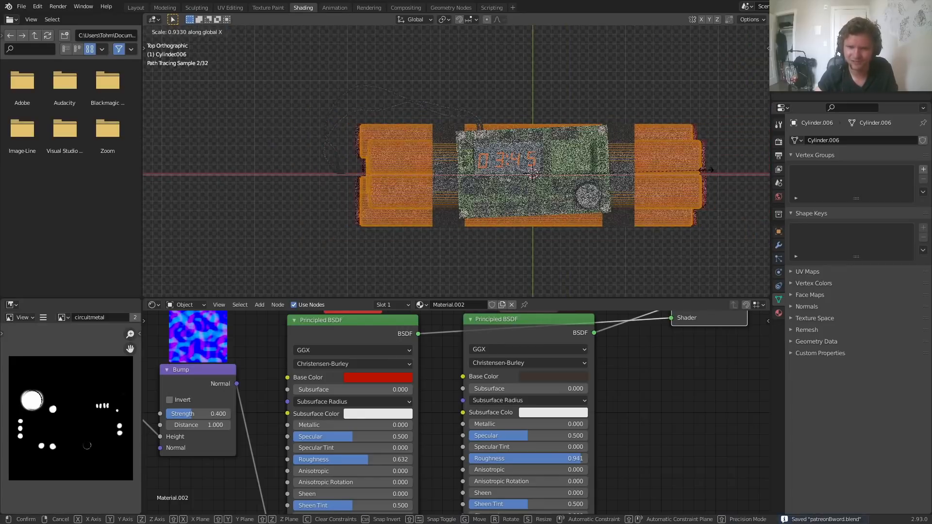
click(685, 170)
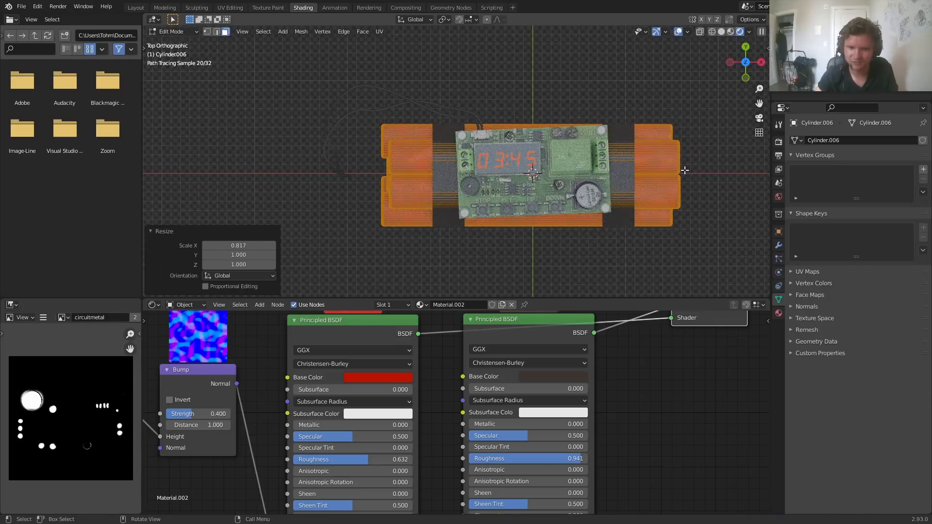
key(s)
key(x)
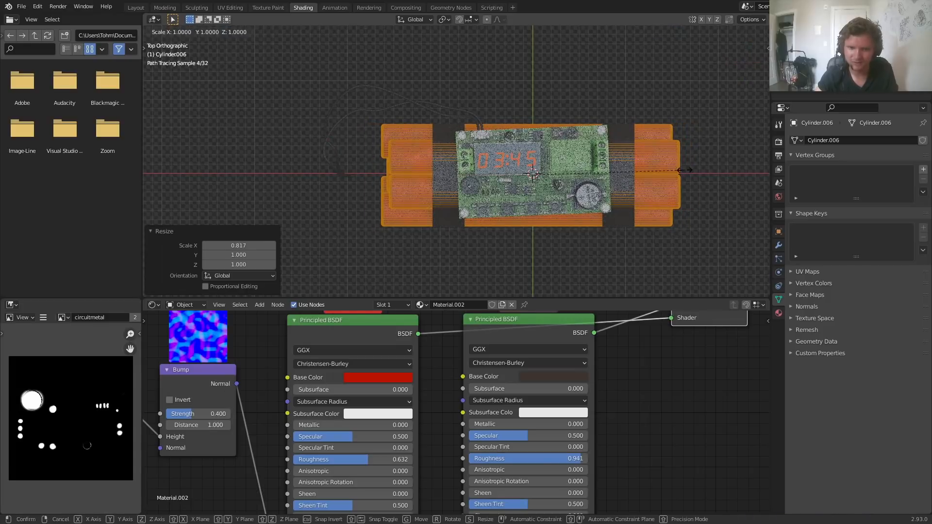
click(689, 168)
- Shift the shortened cylinder mesh along X by about -0.131 m, then back by about 0.058 m, to balance it under the board
key(g)
key(x)
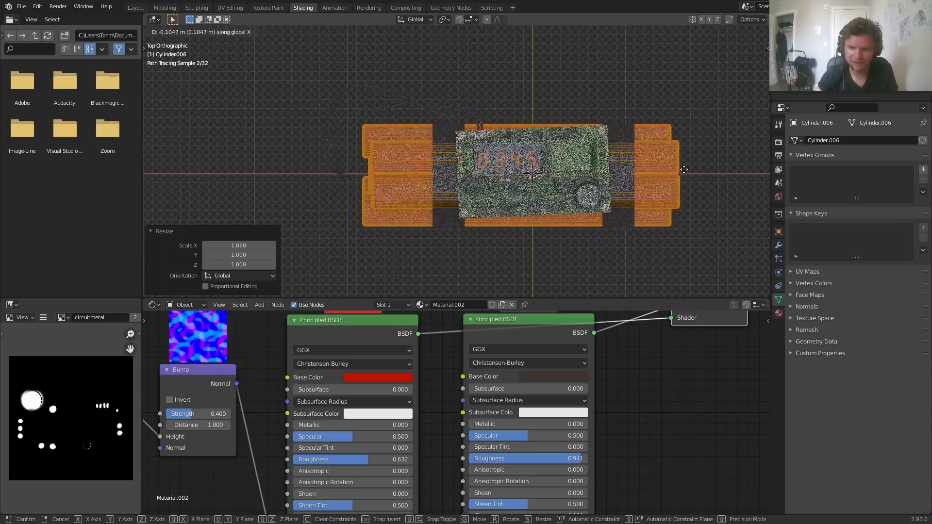
click(682, 171)
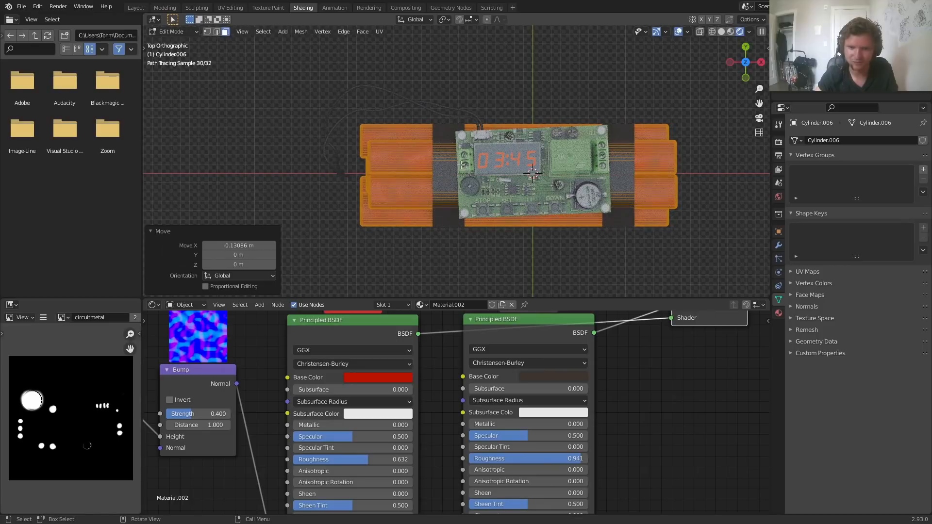
key(Tab)
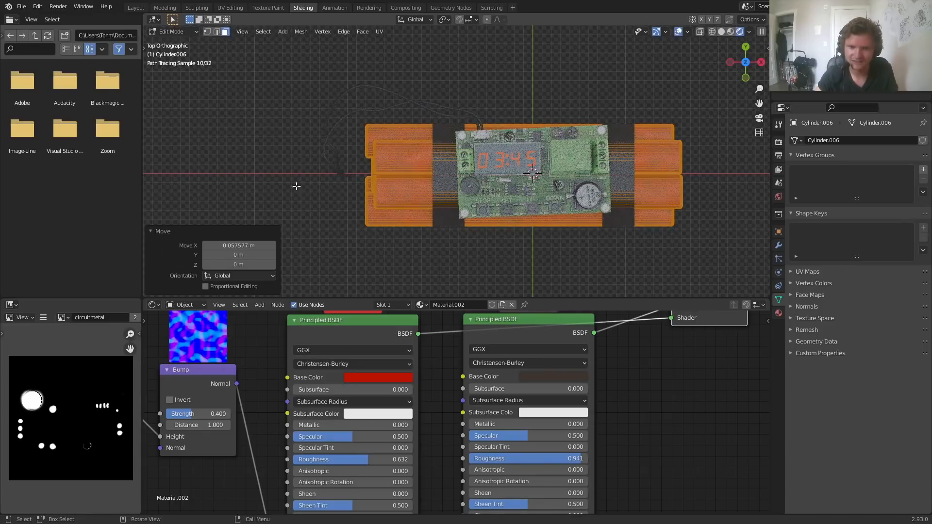
- Turn on proportional editing for the cable curve and move its cylinder-side end points about 0.25 m along X
scroll(271, 135, up, 3)
click(271, 131)
key(Tab)
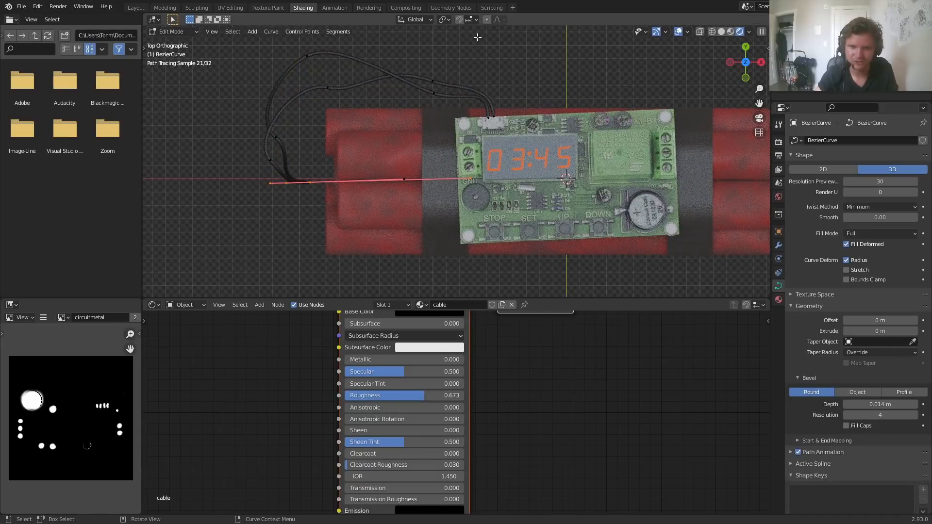
click(488, 20)
key(g)
key(x)
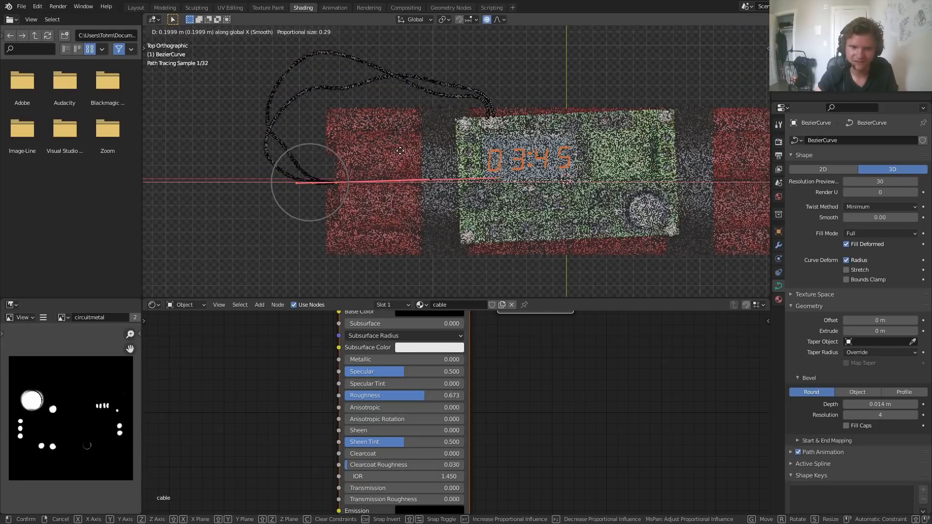
click(408, 152)
- In Solid shading, adjust the cable end points further along X to meet the cylinder's end face, and leave Edit Mode
click(734, 32)
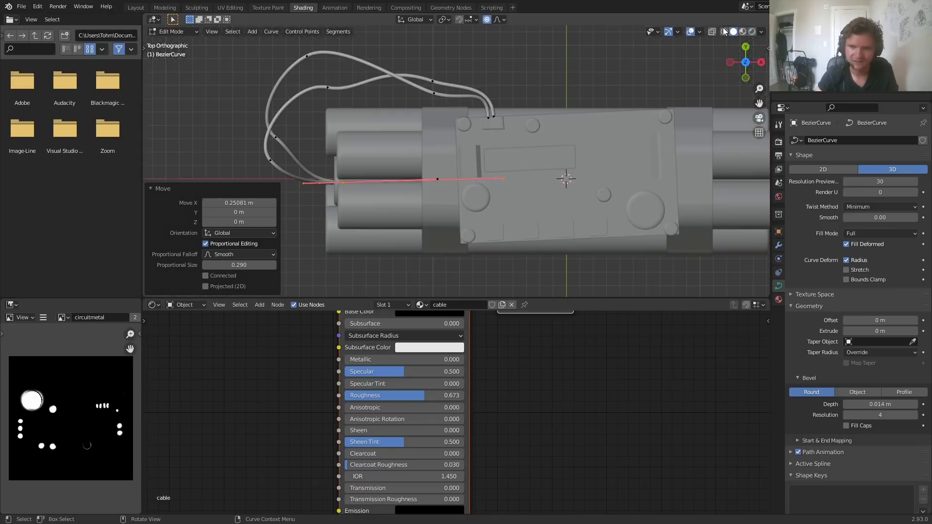
middle_drag(420, 155, 479, 117)
scroll(471, 170, up, 4)
key(g)
key(x)
click(446, 185)
key(Tab)
scroll(401, 175, down, 5)
middle_drag(397, 175, 632, 159)
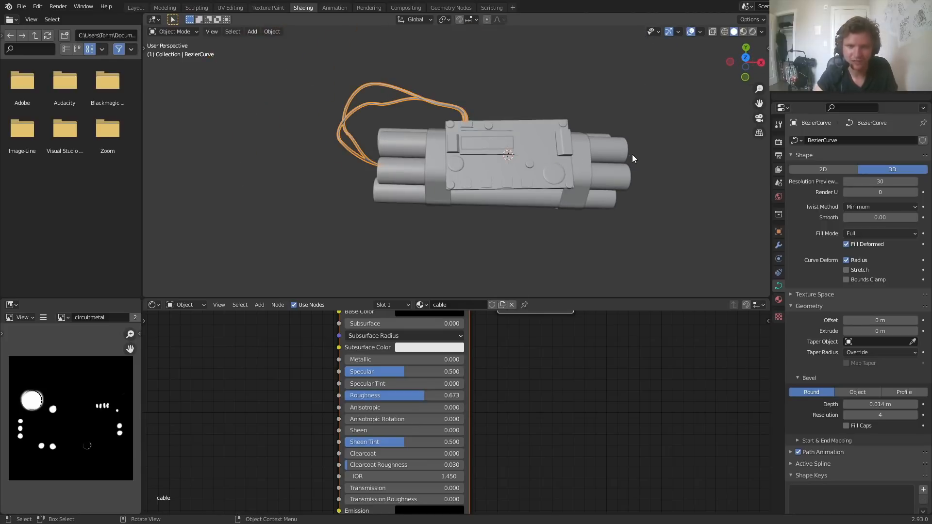
- Switch the viewport to Rendered shading and save the file
click(752, 32)
key(ctrl+s)
mouse_move(510, 122)
middle_down()
mouse_move(514, 164)
mouse_move(516, 137)
middle_up()
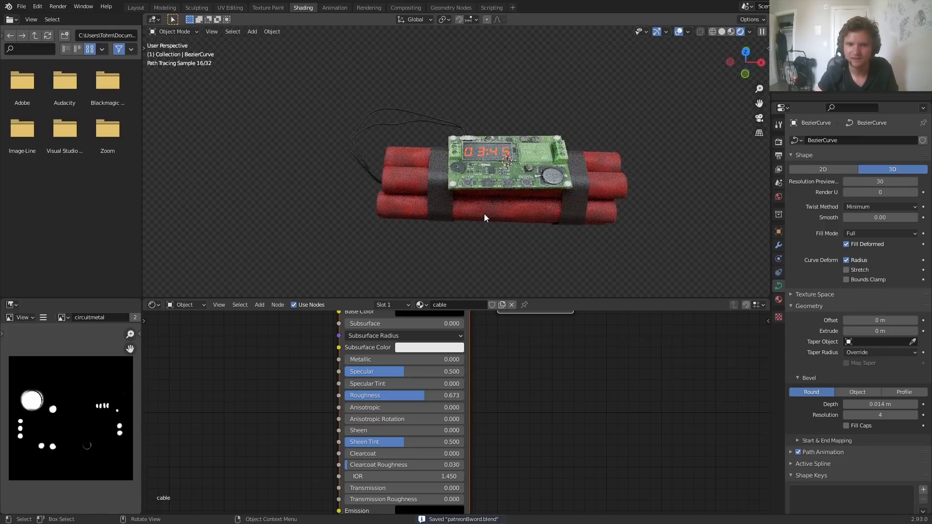
- Parent the black cables to the red cylinder mesh with the Object type and save the file
click(485, 214)
click(419, 118)
shift+click(473, 200)
key(ctrl+p)
click(474, 200)
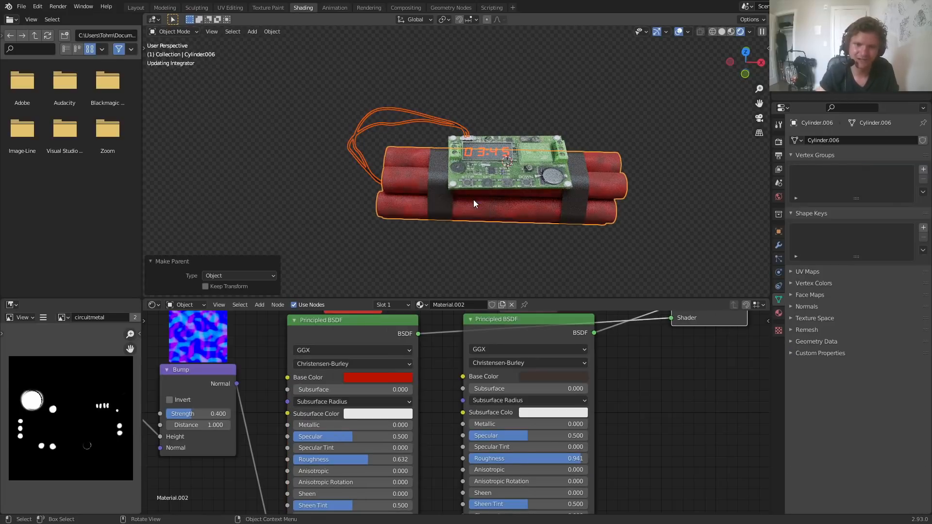
key(ctrl+s)
- Try a free rotation of the red cylinder mesh to test the parenting, and undo it
click(499, 227)
key(r)
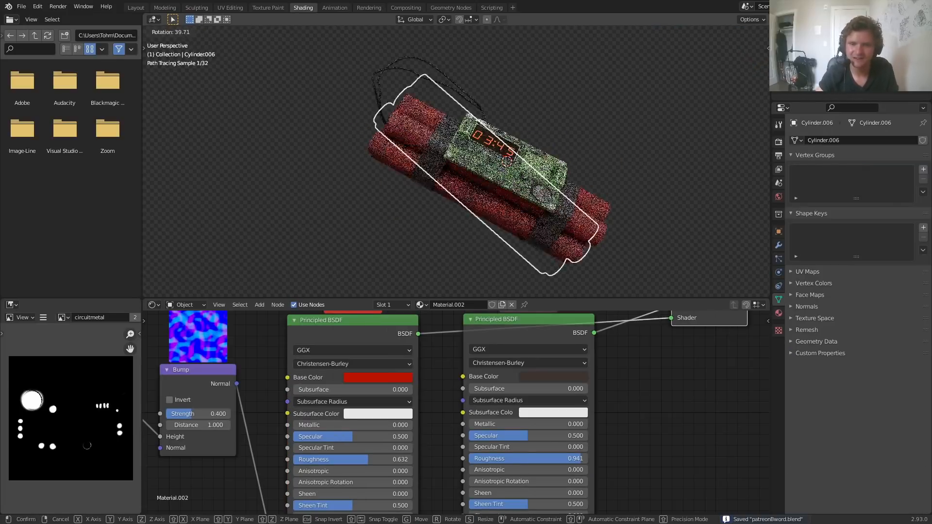
click(585, 194)
key(ctrl+z)
scroll(529, 212, down, 3)
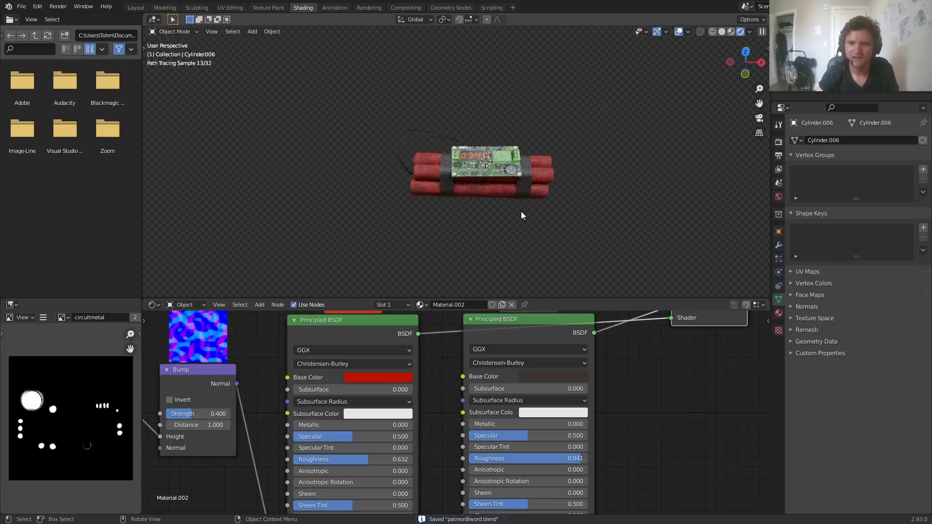
- Try rotating the red cylinder mesh about the global X axis, and undo the rotation
middle_drag(533, 225, 572, 194)
click(493, 205)
middle_drag(497, 204, 509, 224)
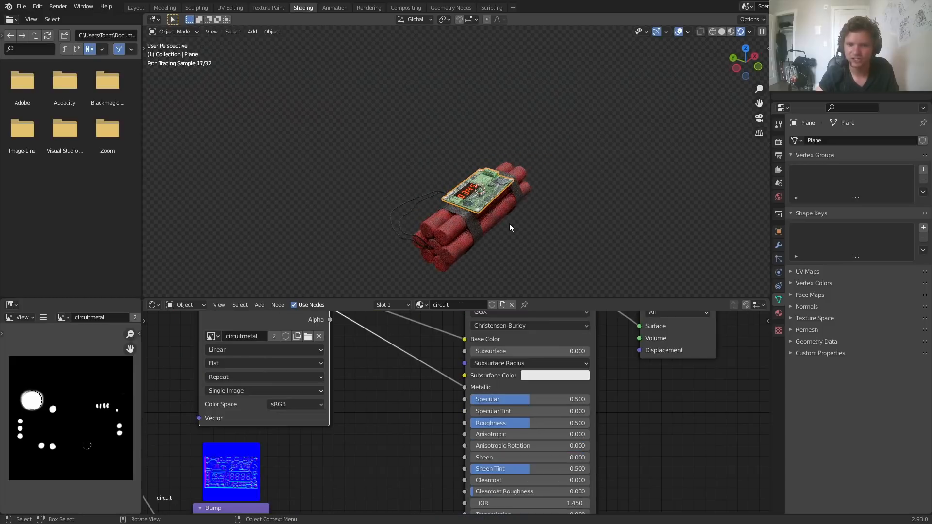
click(523, 197)
key(r)
key(x)
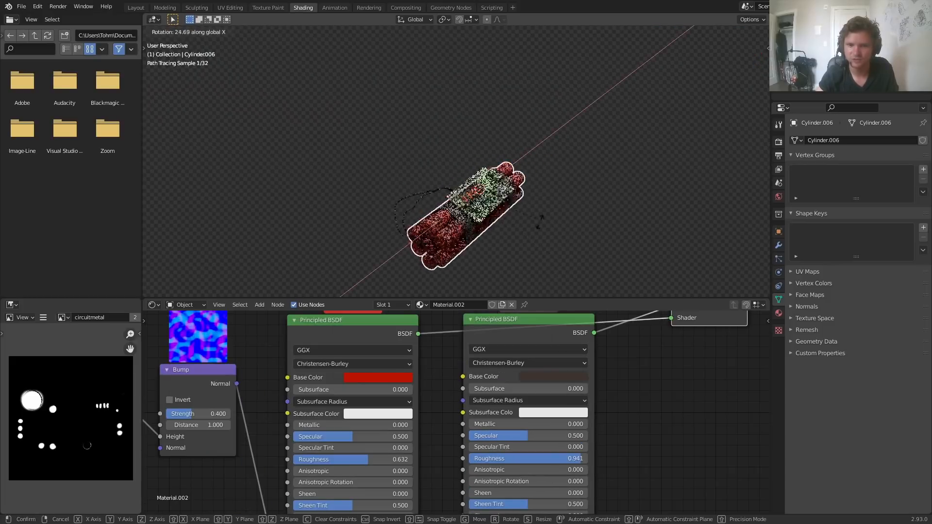
click(547, 230)
key(ctrl+z)
- Select the timer display plane and set its shader's Value node to 59
scroll(506, 213, up, 4)
mouse_move(500, 248)
middle_down()
mouse_move(465, 179)
mouse_move(423, 229)
middle_up()
mouse_move(494, 150)
middle_down()
mouse_move(430, 174)
mouse_move(381, 243)
middle_up()
click(479, 110)
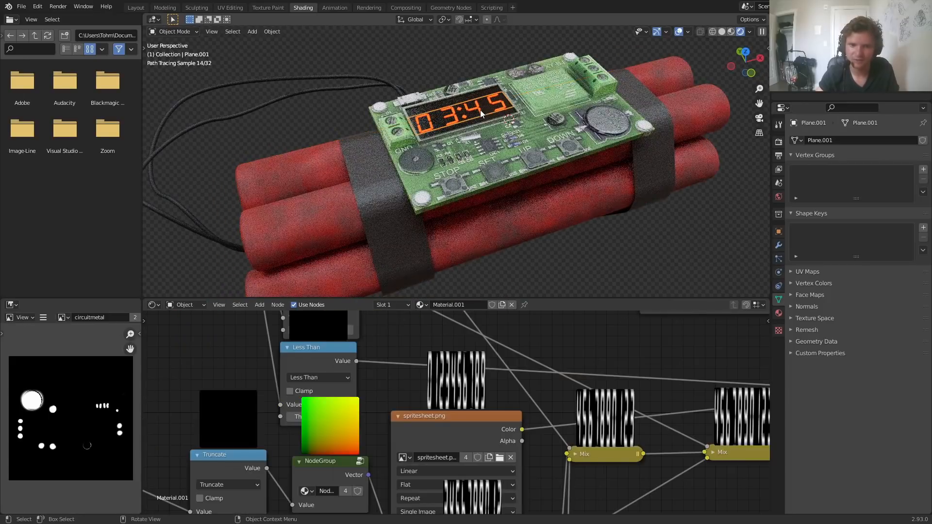
middle_drag(340, 383, 559, 378)
middle_drag(198, 401, 413, 386)
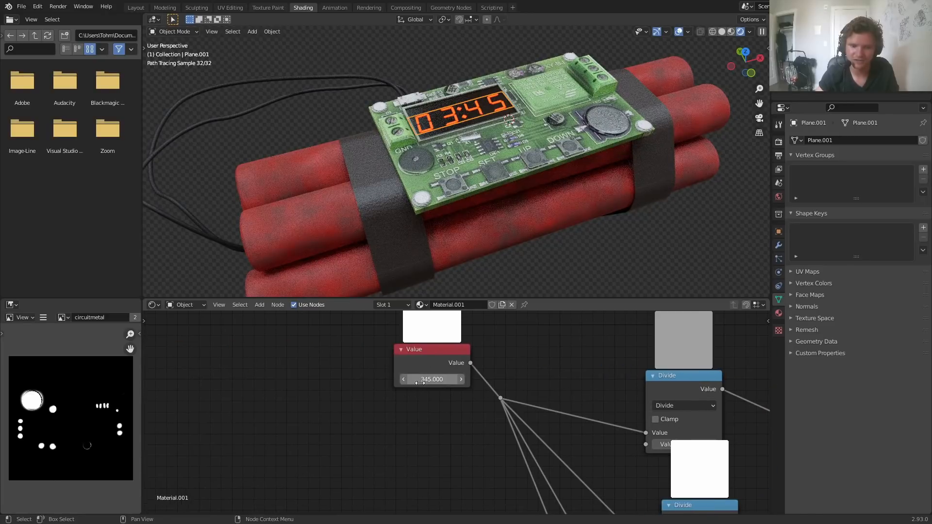
text(59)
key(Return)
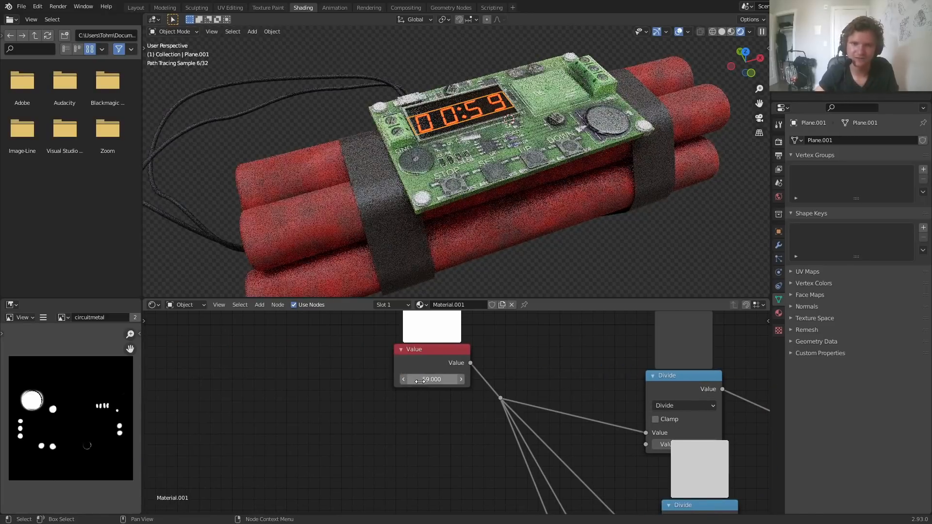
- Split off a strip below the 3D viewport and make it a Timeline
drag(147, 291, 152, 255)
click(154, 256)
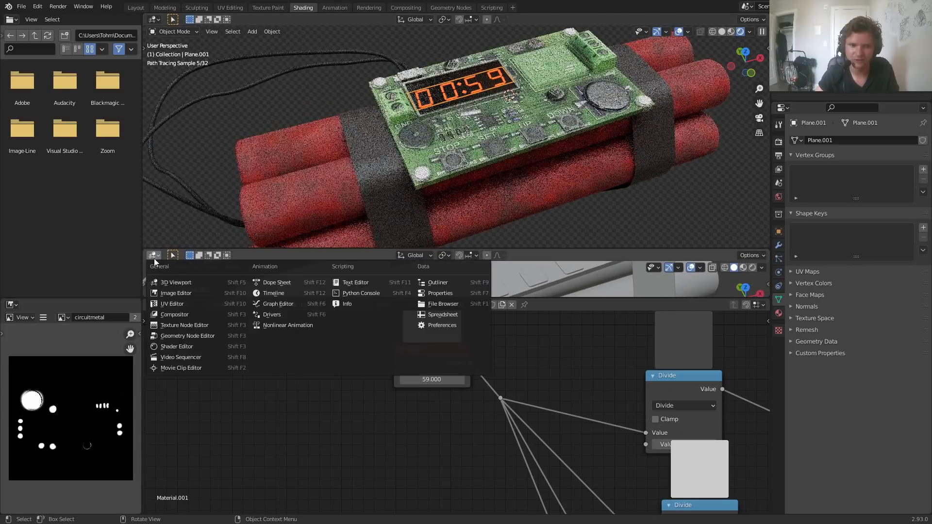
click(269, 293)
click(422, 381)
text(5)
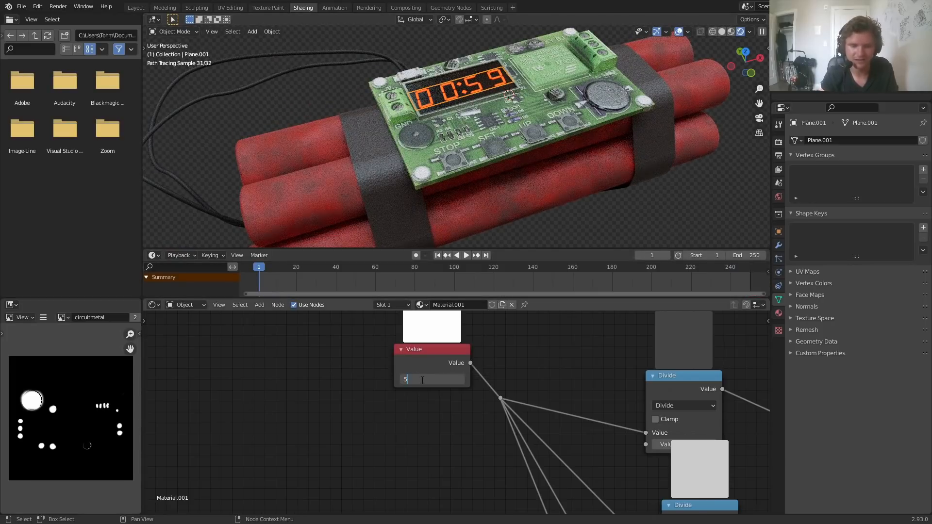
text(6)
key(Return)
key(ctrl+z)
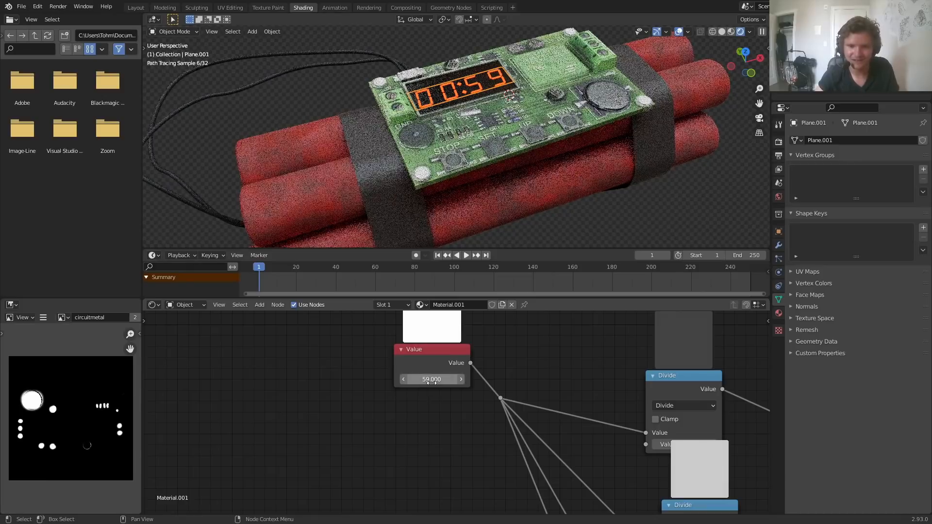
- Keyframe the Value node's 59 at frame 1 and set the scene's end frame to 120
key(i)
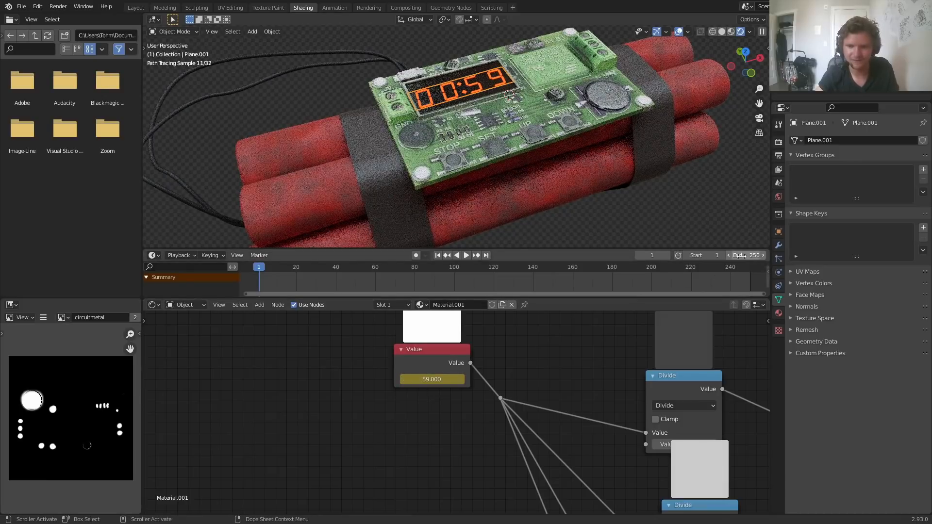
text(120)
key(Return)
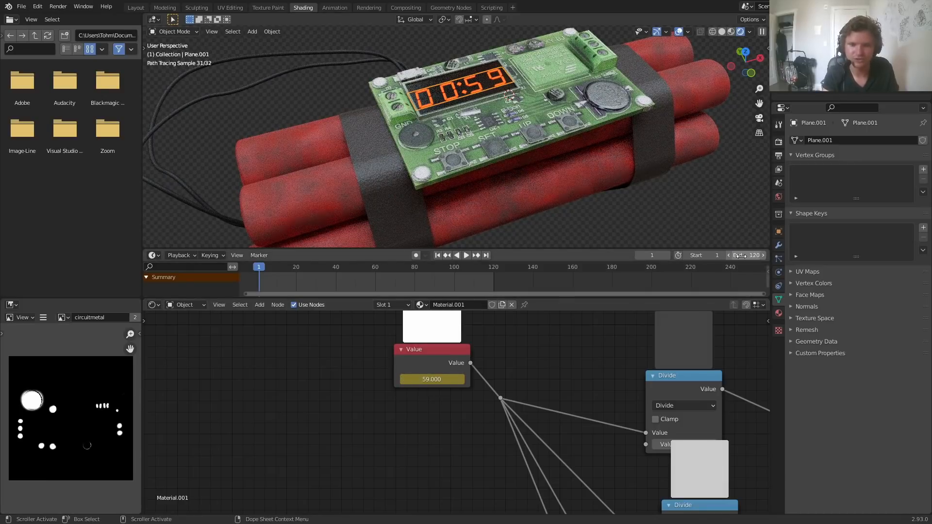
- At frame 120, set the Value node to 1 and keyframe it
key(shift+Right)
text(1)
key(Return)
key(i)
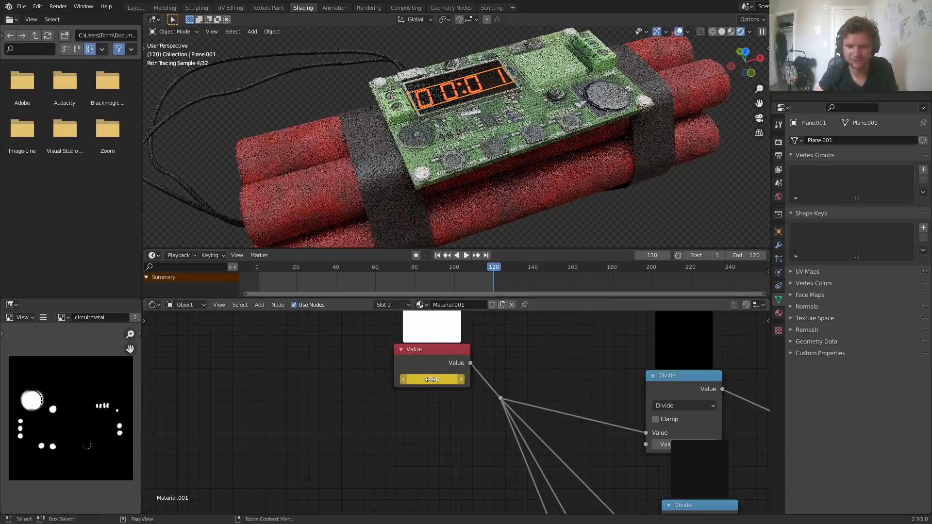
- Select the Value node and set its keyframes' interpolation to Linear
right_click(430, 379)
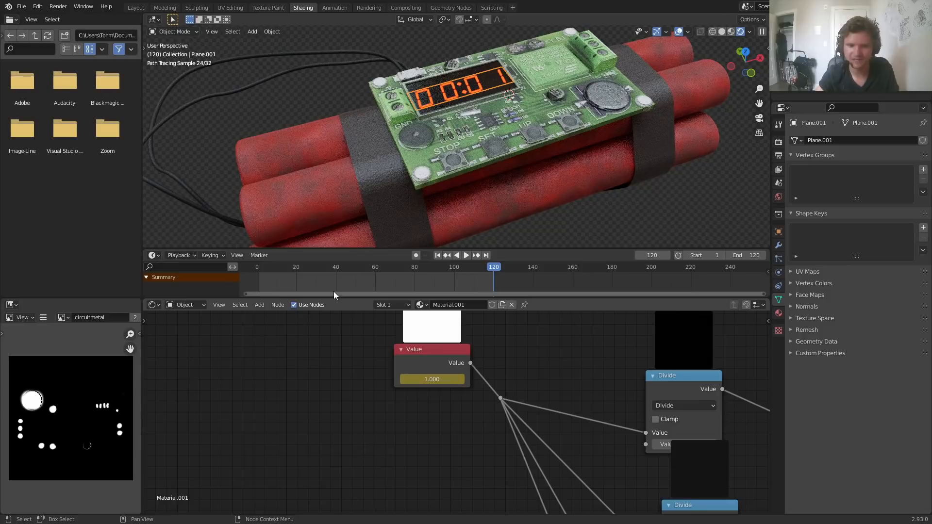
key(t)
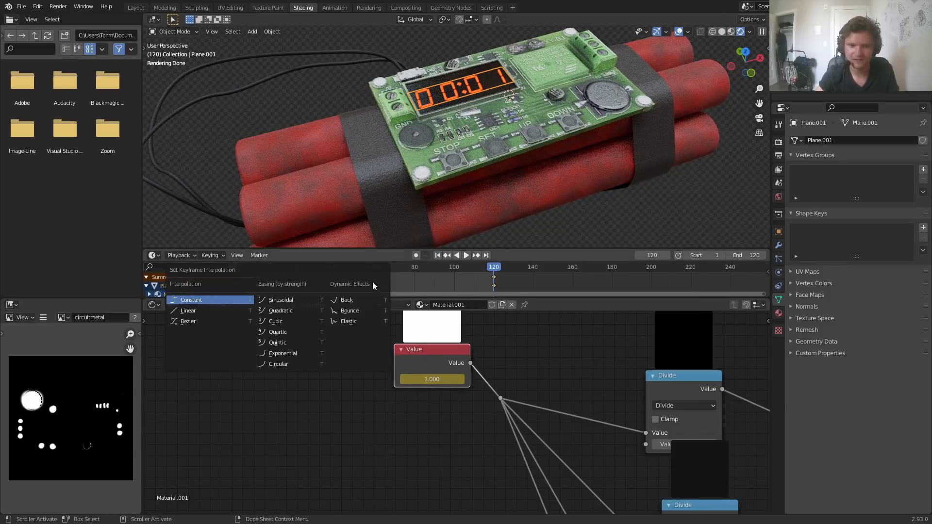
click(213, 310)
- Play the countdown in Material Preview shading and scrub to about frame 92 to examine the digits
click(729, 35)
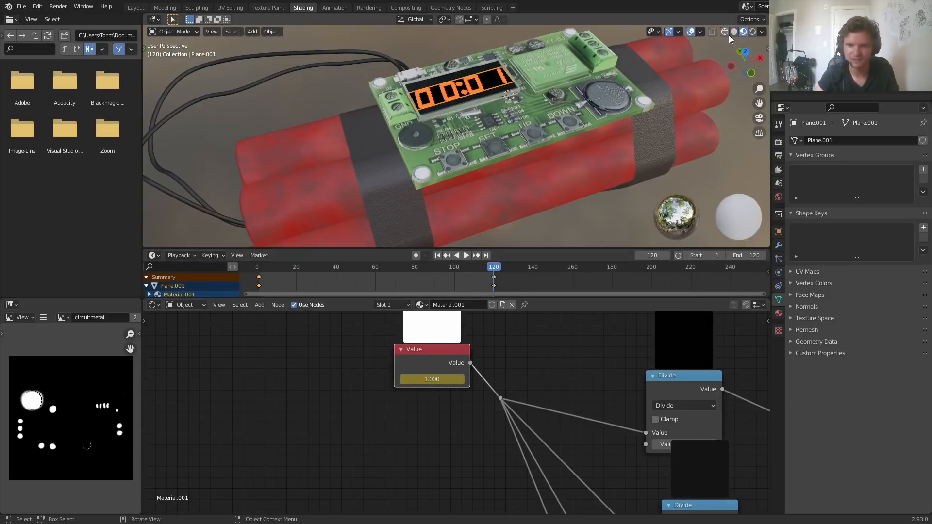
key(space)
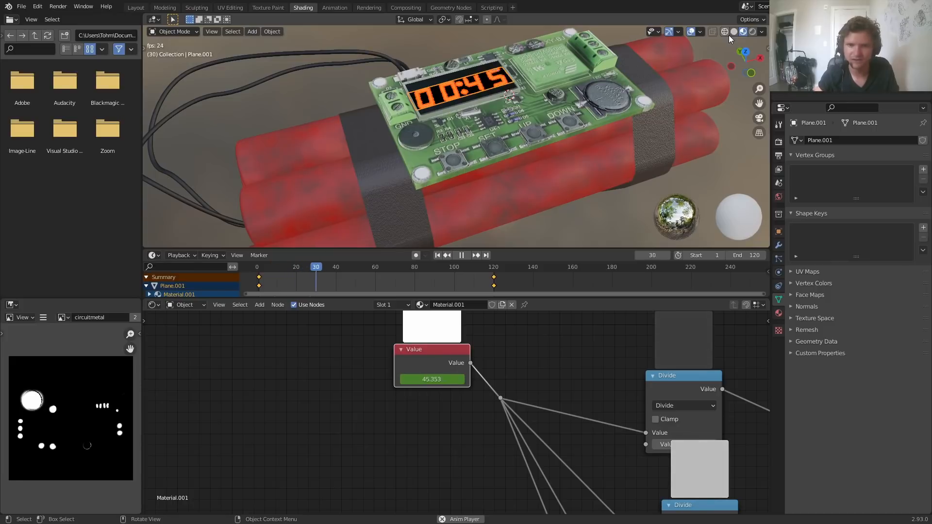
middle_drag(509, 69, 498, 95)
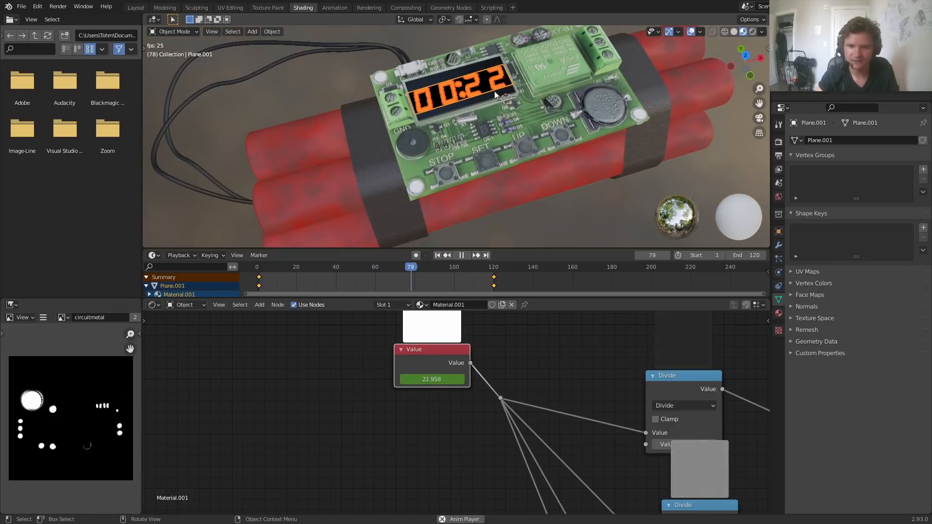
drag(469, 269, 453, 270)
drag(457, 274, 439, 273)
- Duplicate the Divide node, insert the copy right after the Value node, and change its operation to Ceil
drag(435, 349, 283, 377)
click(680, 384)
key(shift+d)
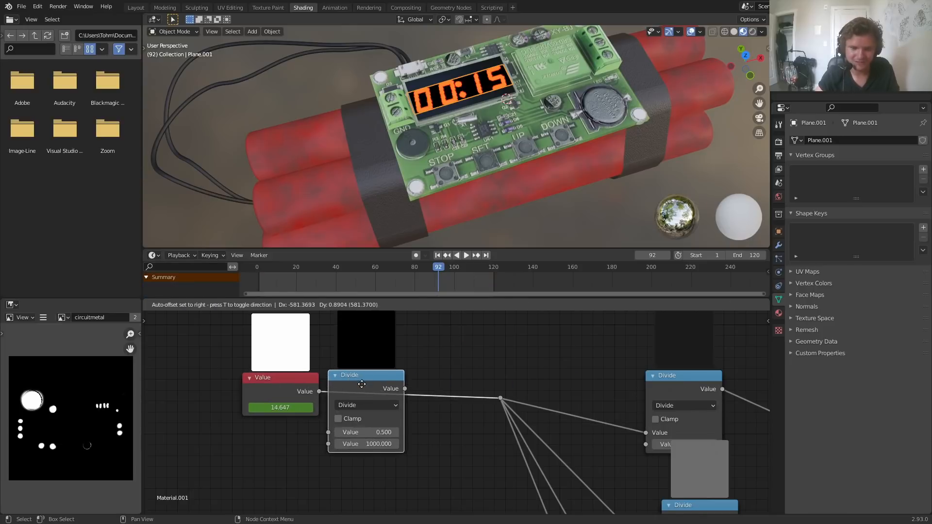
click(403, 404)
click(403, 404)
click(568, 299)
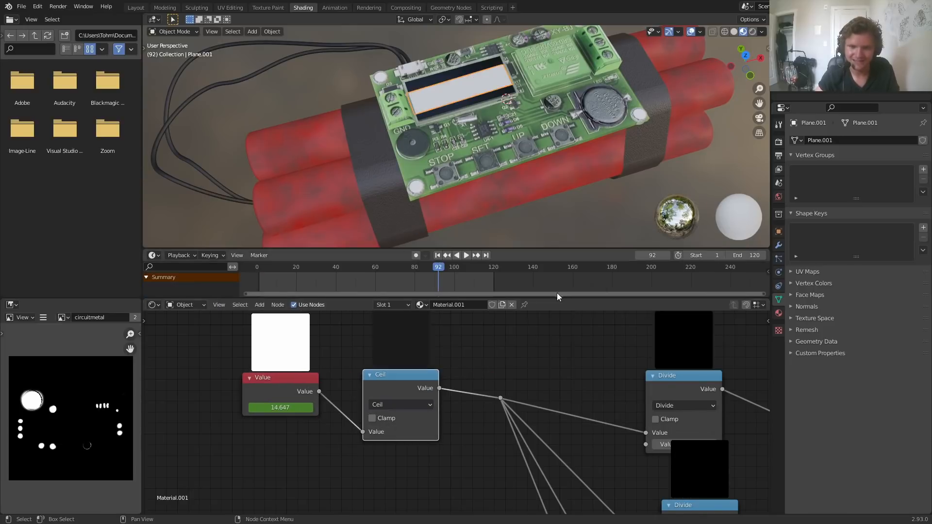
- Play and scrub the animation to check the countdown digits with the Ceil node in place
key(space)
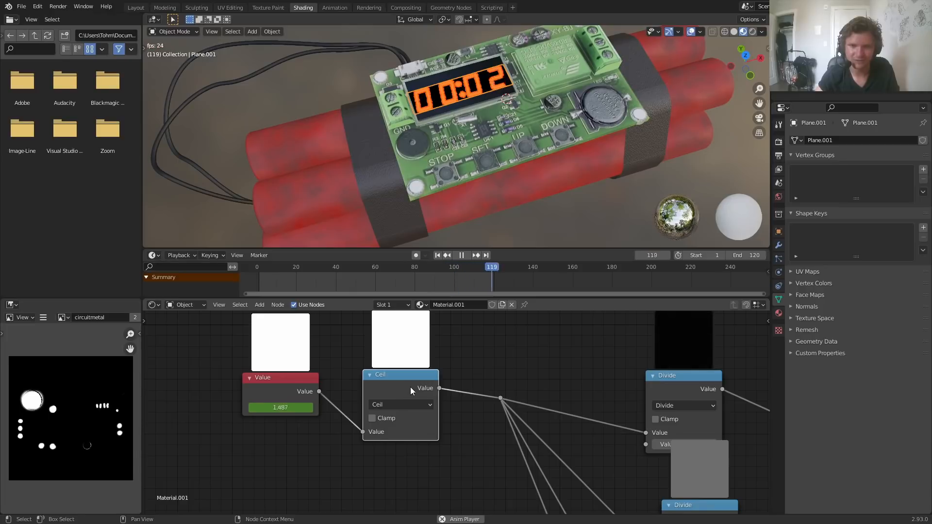
drag(432, 267, 467, 267)
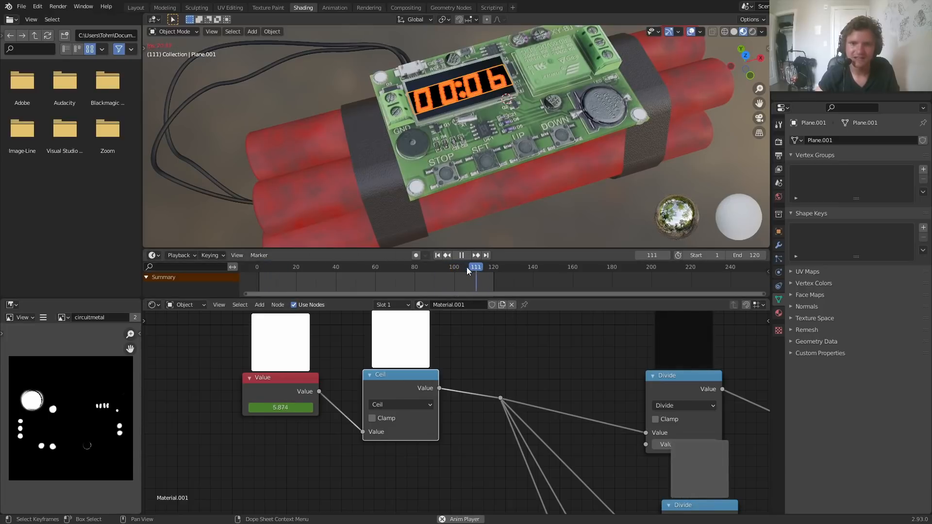
scroll(548, 106, down, 4)
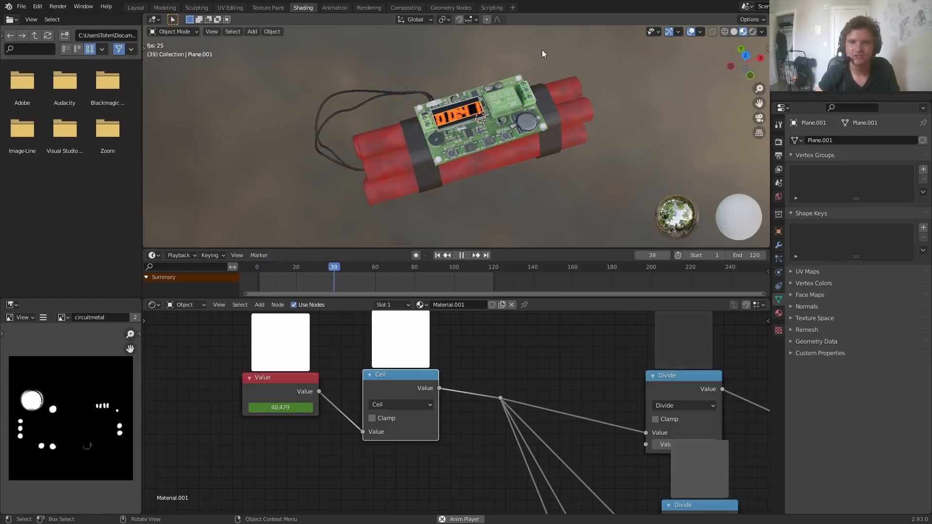
- Try moving the red cylinder assembly during playback, and undo the move
click(514, 156)
key(g)
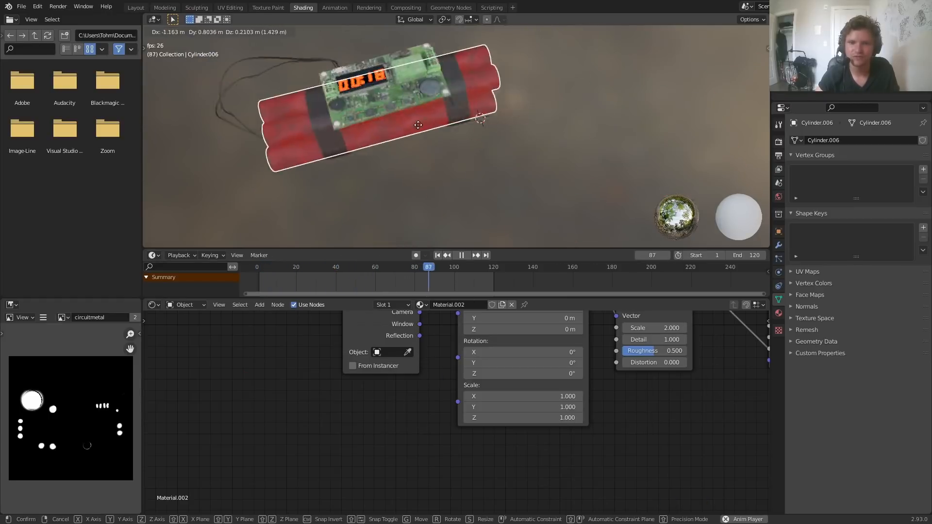
click(503, 141)
key(ctrl+z)
- Switch the viewport to Rendered shading and deselect the cylinder mesh
click(752, 32)
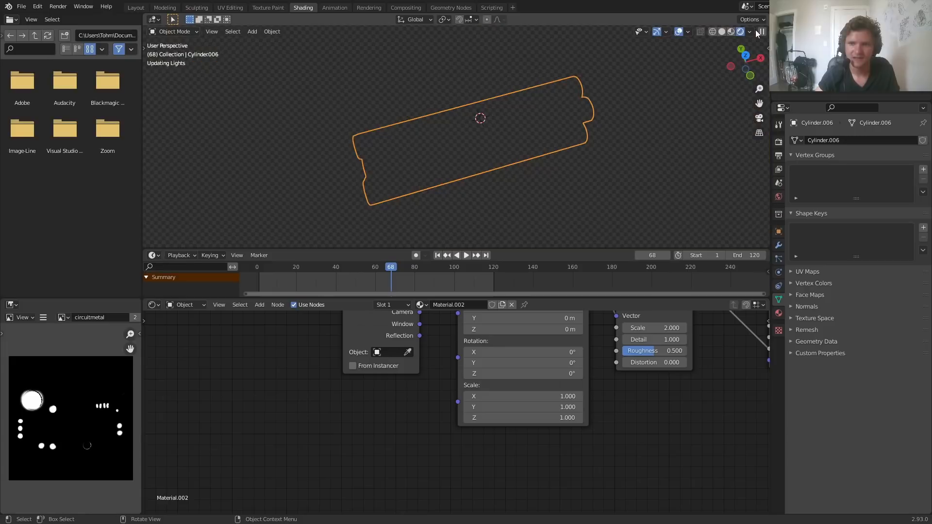
click(646, 92)
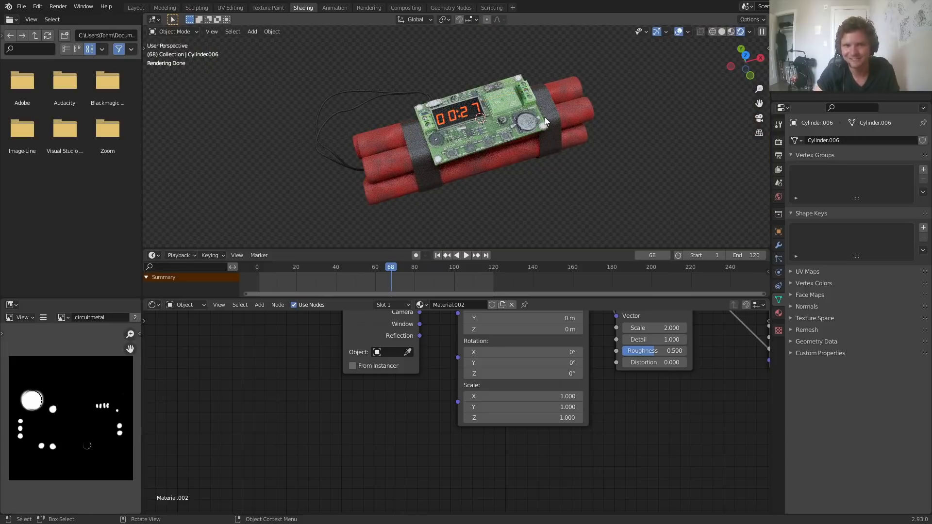
- Play the finished scene's animation, stop at frame 125, and view the compositor's Glare and Lens Distortion setup
key(space)
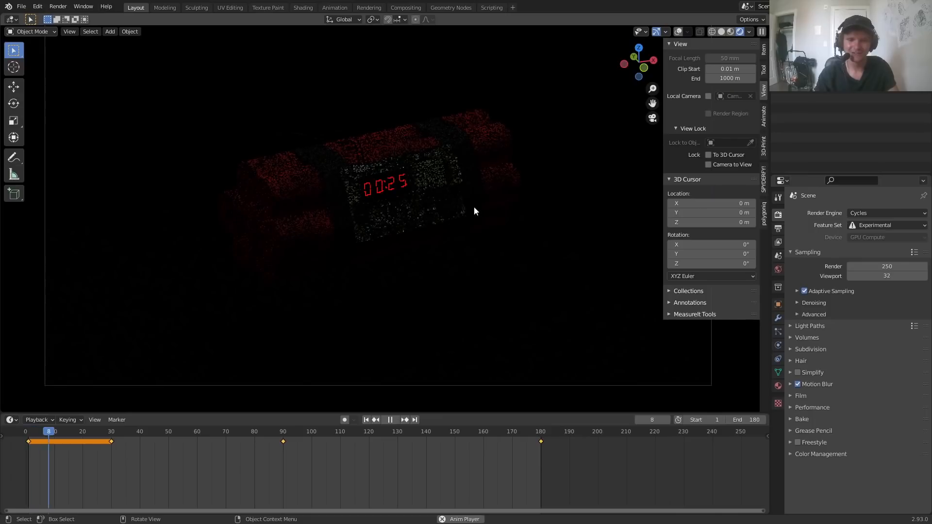
drag(157, 431, 339, 441)
key(space)
click(406, 7)
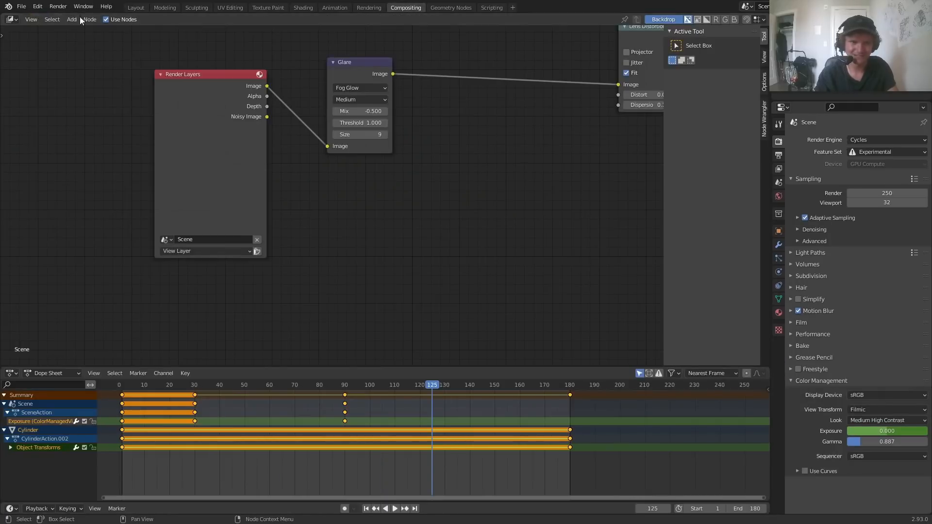
click(136, 7)
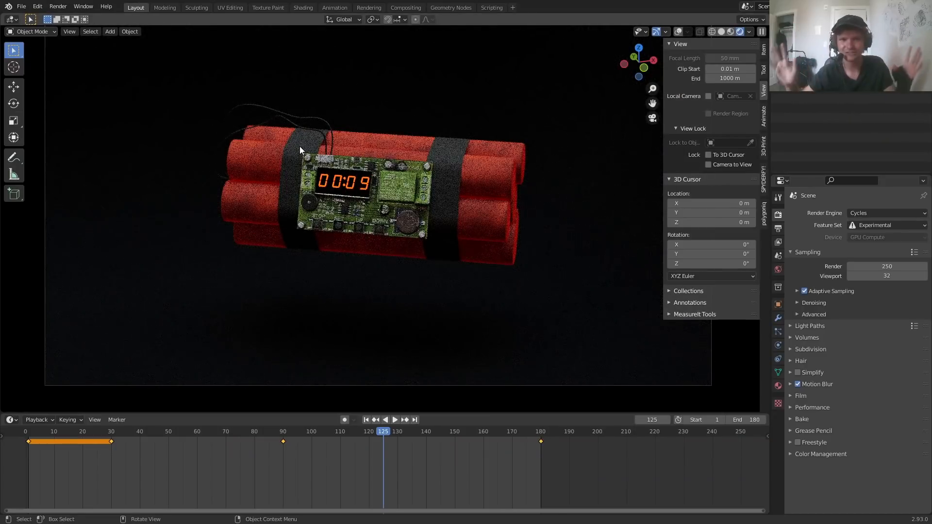
- Inspect the prop on its curved backdrop outside the camera view, save the file, and return to the camera view
key(KP_0)
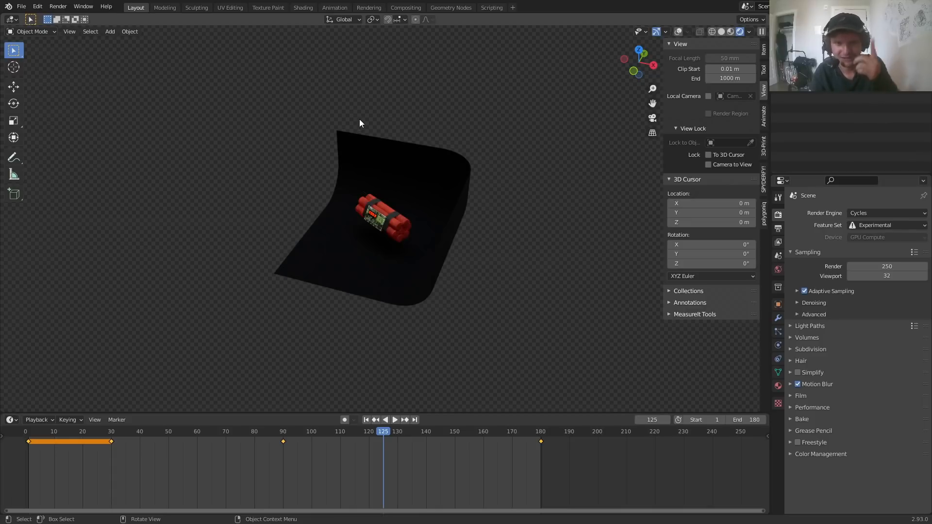
scroll(383, 194, up, 3)
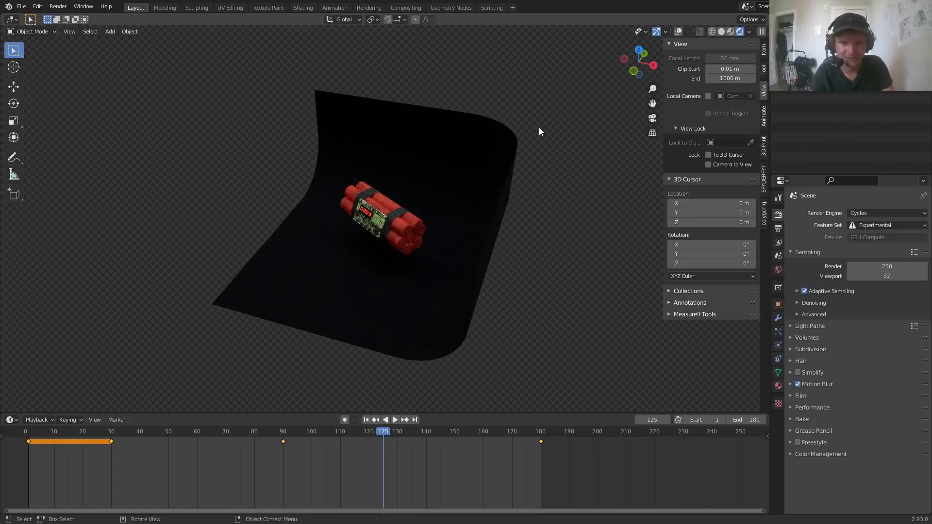
key(ctrl+s)
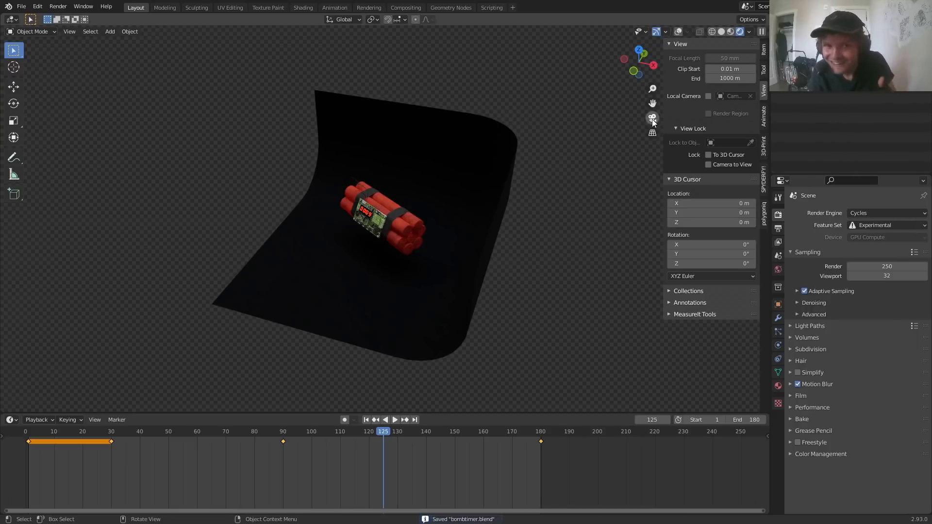
click(652, 118)
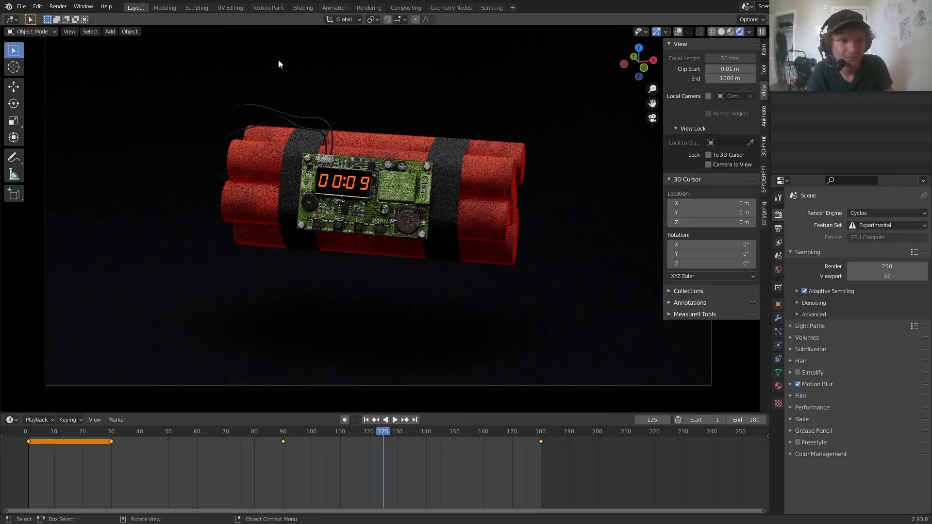
- Purge the file's unused data-blocks and save the file
click(22, 7)
mouse_move(63, 160)
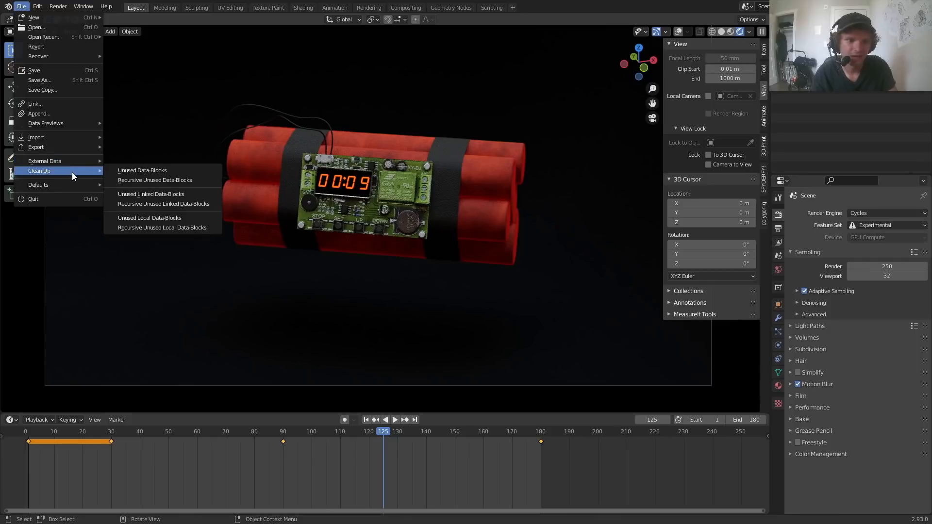
click(141, 171)
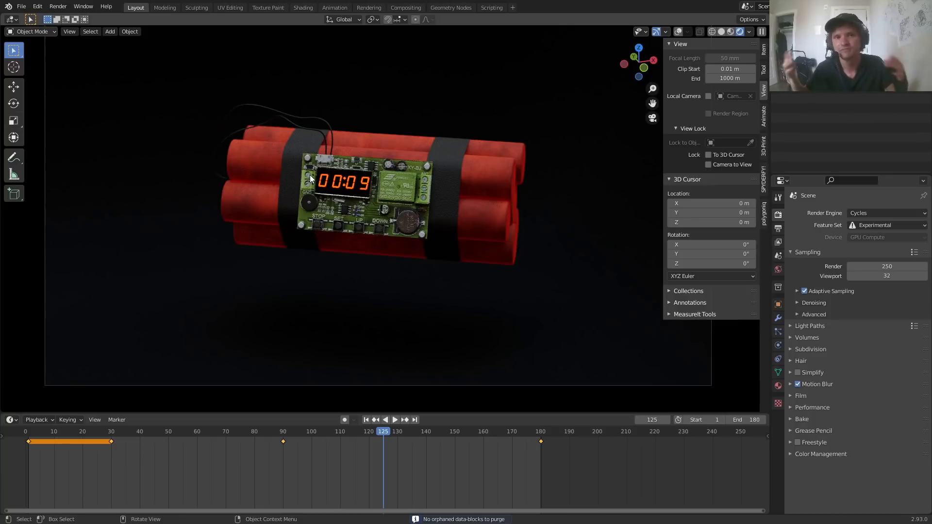
key(ctrl+s)
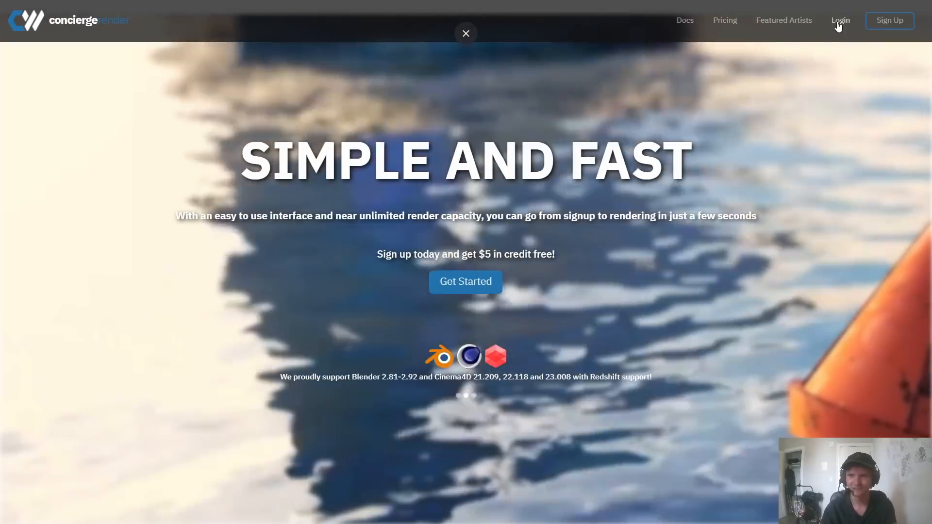
- Switch to the Concierge Render website, log in to the account, and open the page for uploading and launching renders
click(837, 21)
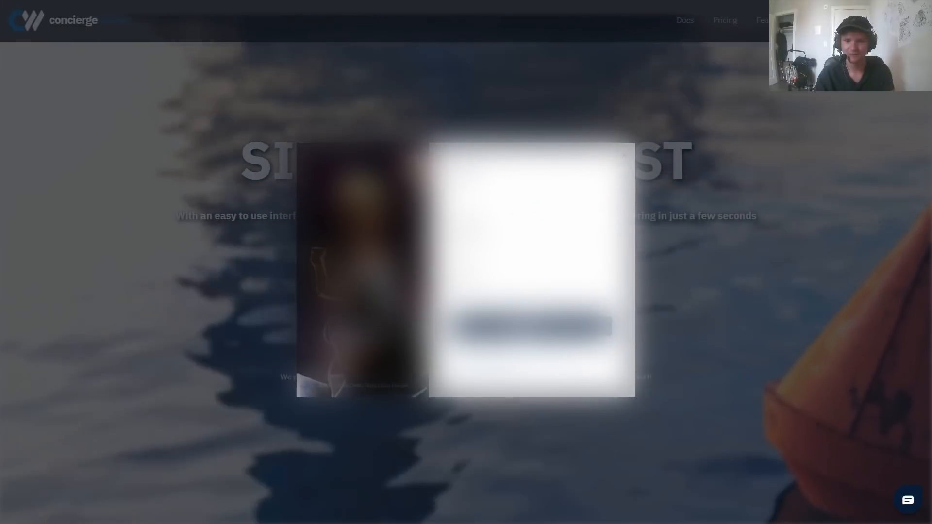
click(516, 327)
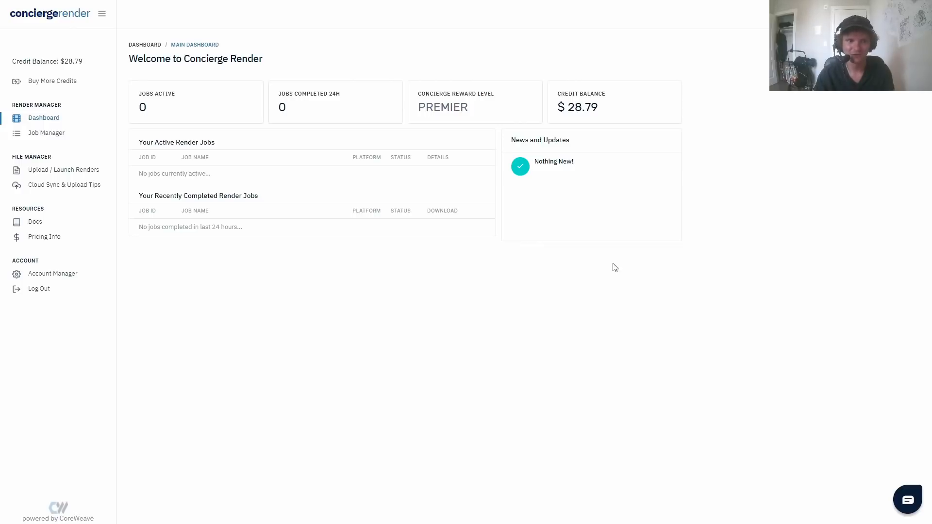
click(79, 172)
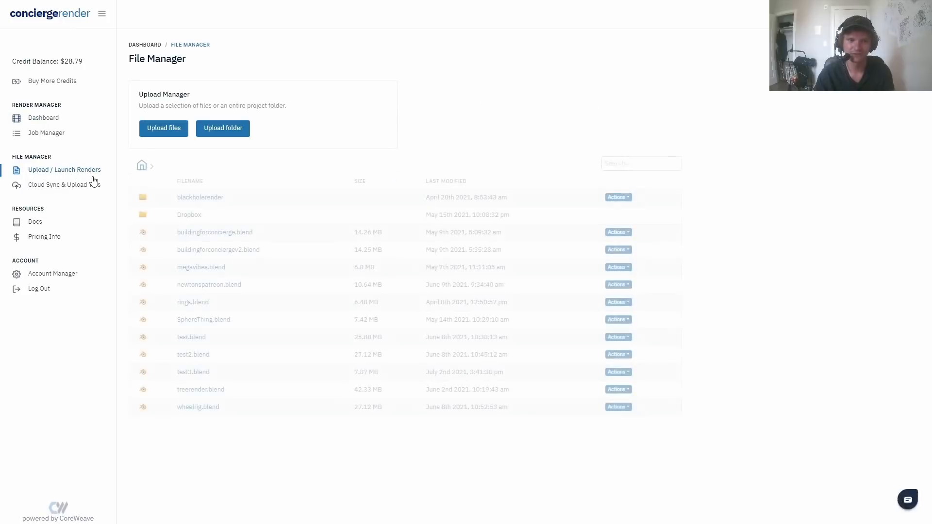
- Upload bombtimer.blend from the Desktop to the render farm's file manager
click(156, 129)
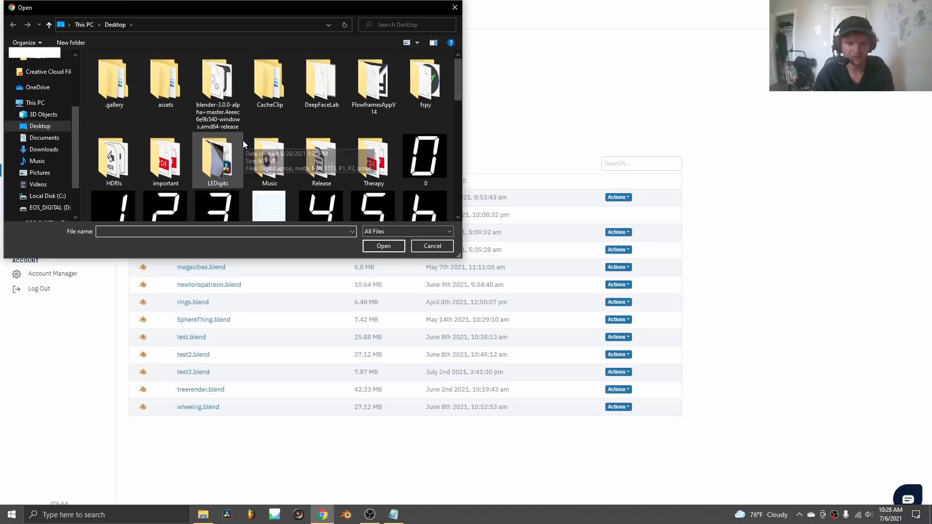
text(bom)
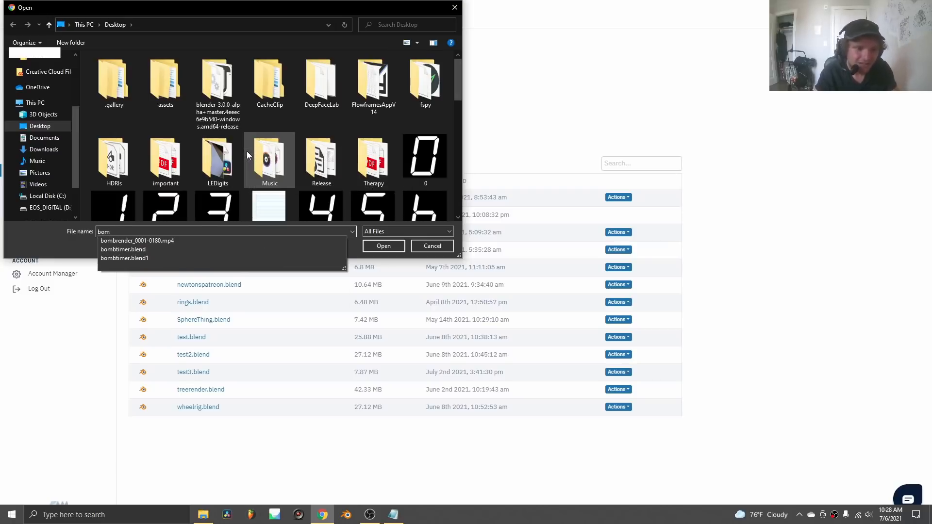
key(Down)
key(Down)
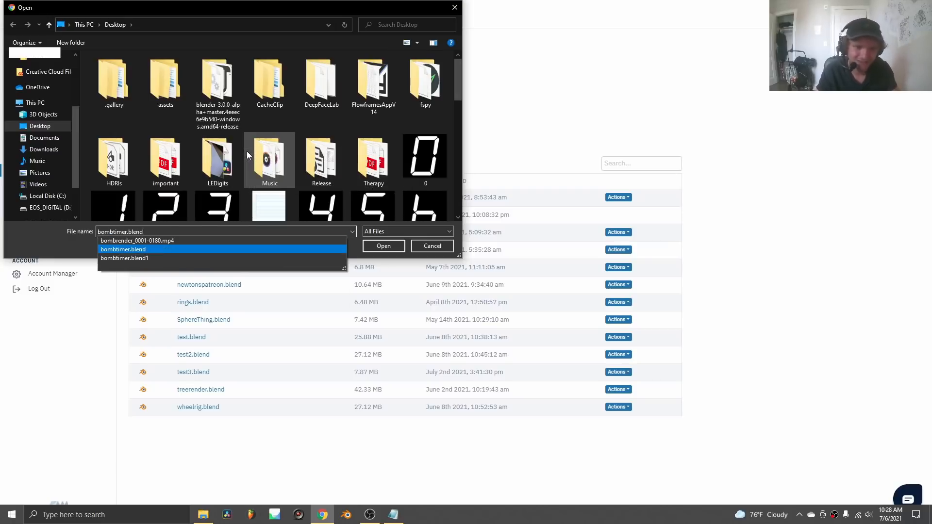
key(Return)
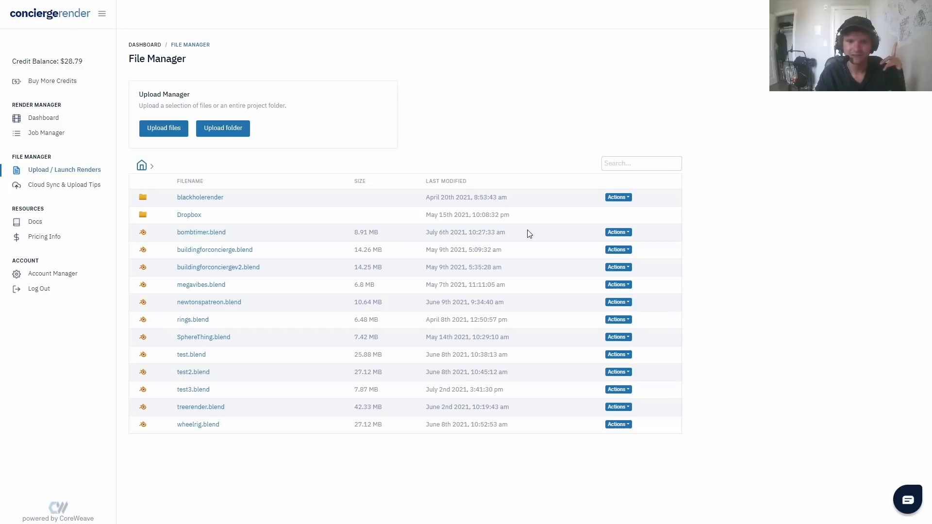
- Launch bombtimer.blend as a Blender 2.93 Cycles animation, frames 1 to 180, native resolution, 250 samples, on Basic 2x NVIDIA 11GB GPU nodes
click(615, 233)
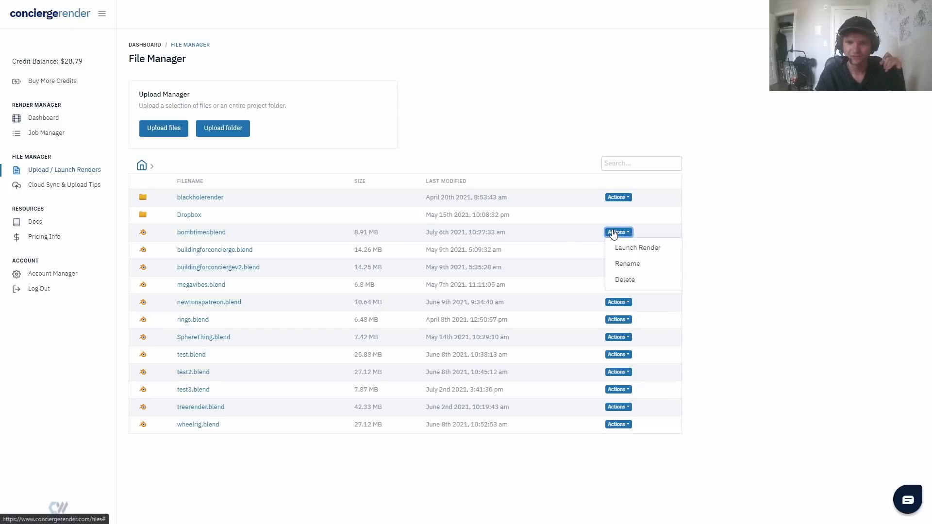
click(636, 251)
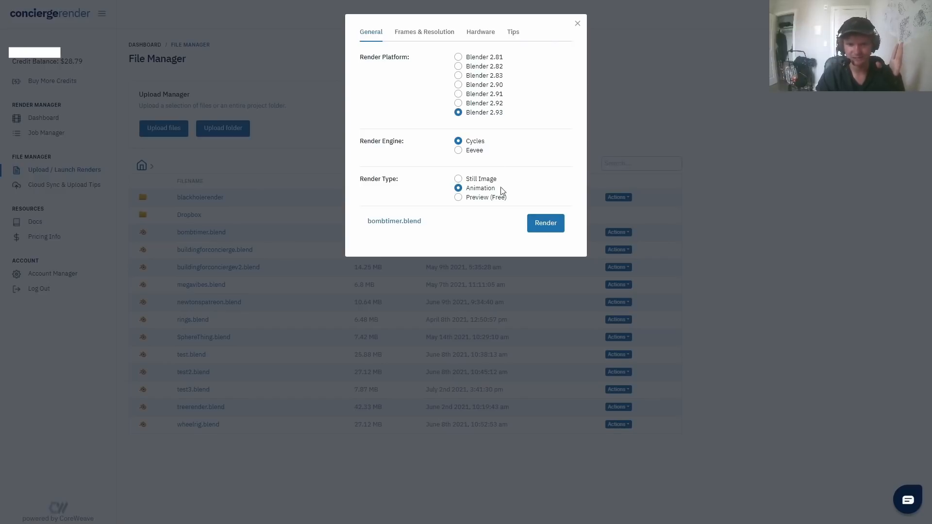
click(417, 35)
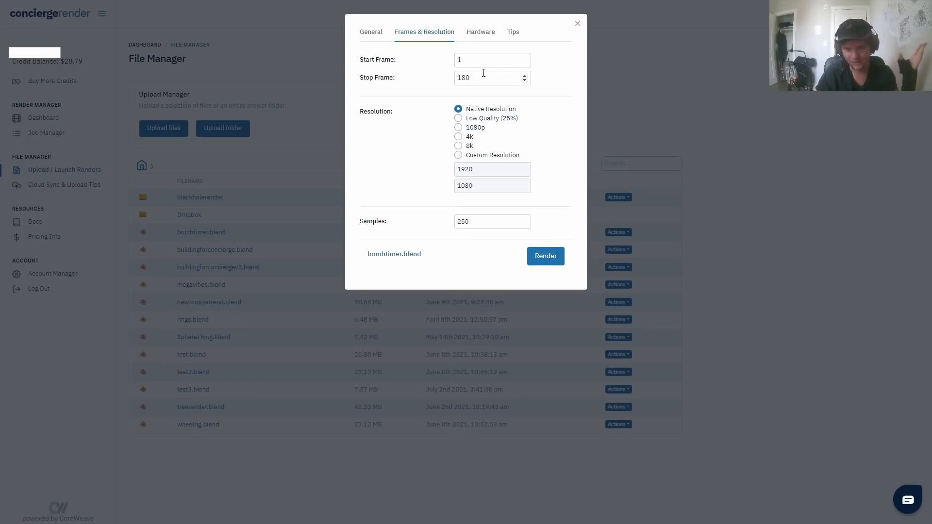
click(481, 78)
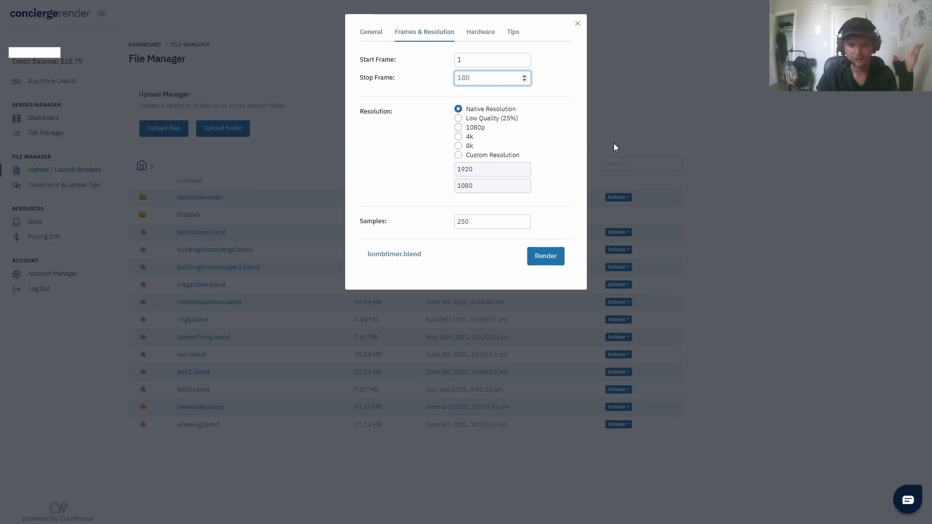
click(481, 33)
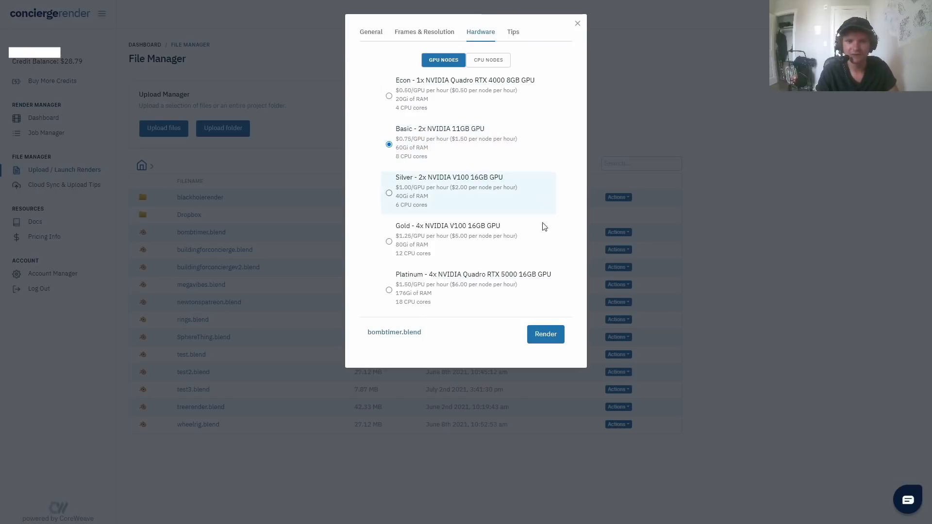
click(547, 333)
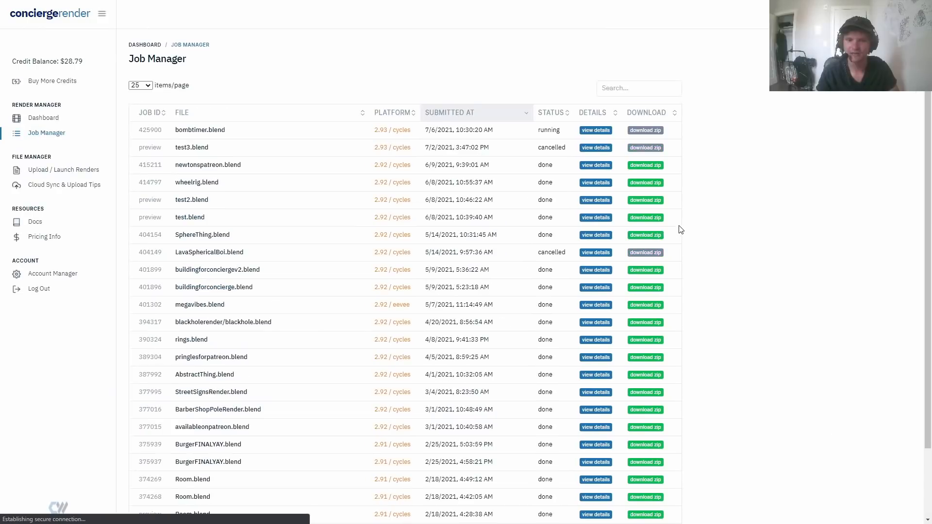
- Open the bombtimer.blend job details, look through the rendered frames, and preview frame 0060.png
click(596, 130)
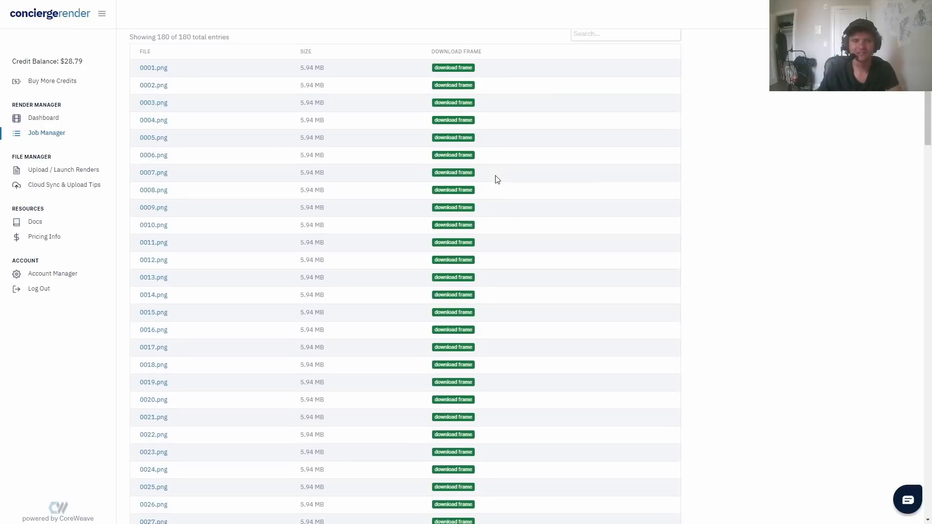
scroll(495, 179, down, 1)
scroll(495, 179, up, 7)
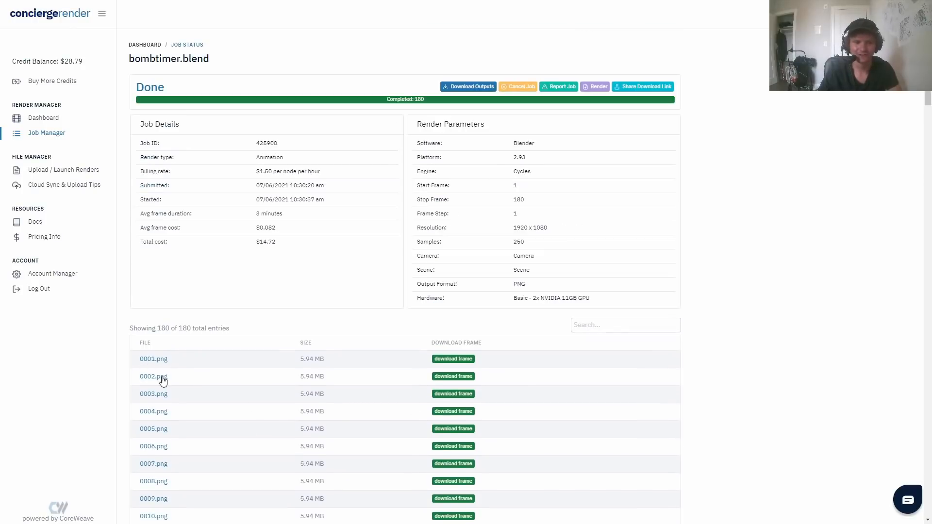
scroll(204, 388, down, 20)
scroll(195, 384, down, 1)
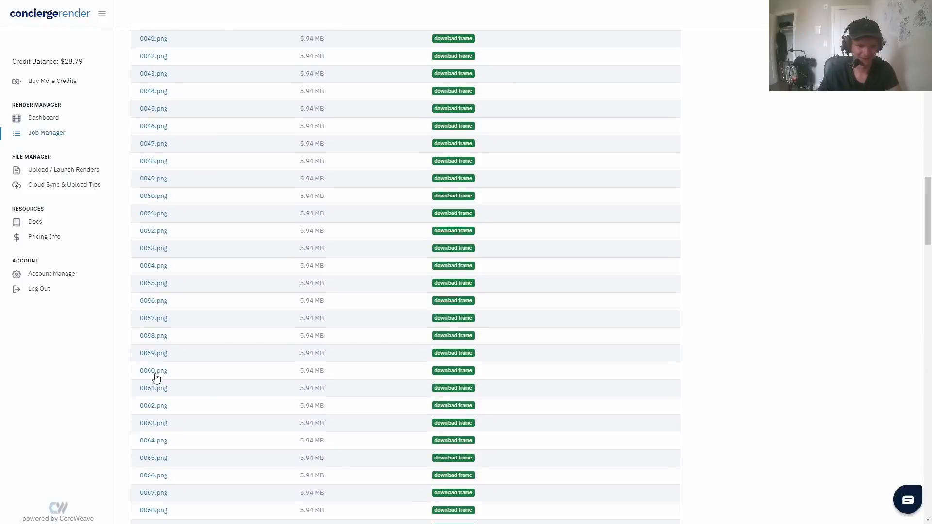
click(153, 372)
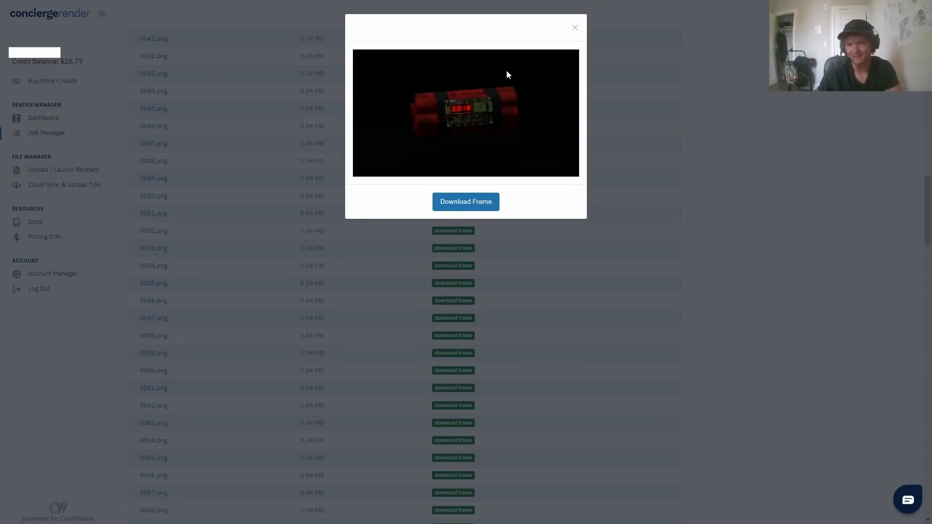
click(575, 27)
scroll(381, 305, up, 20)
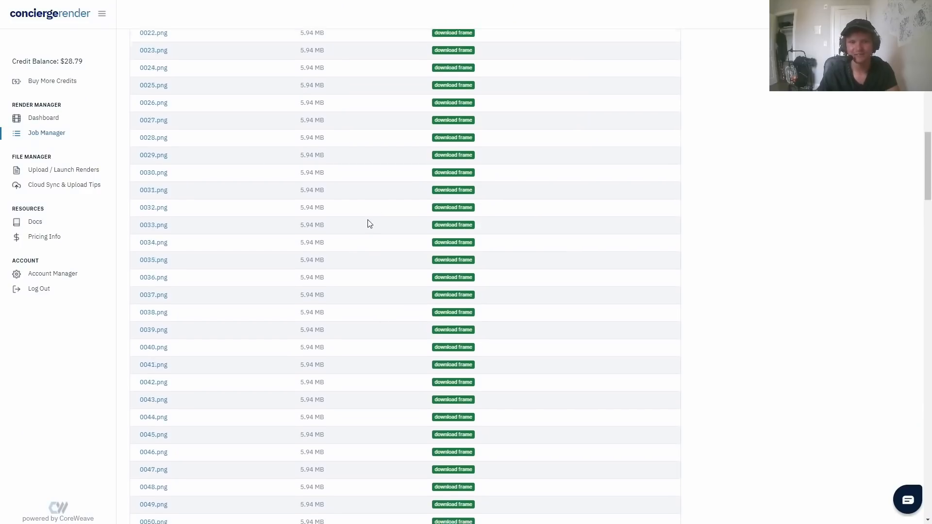